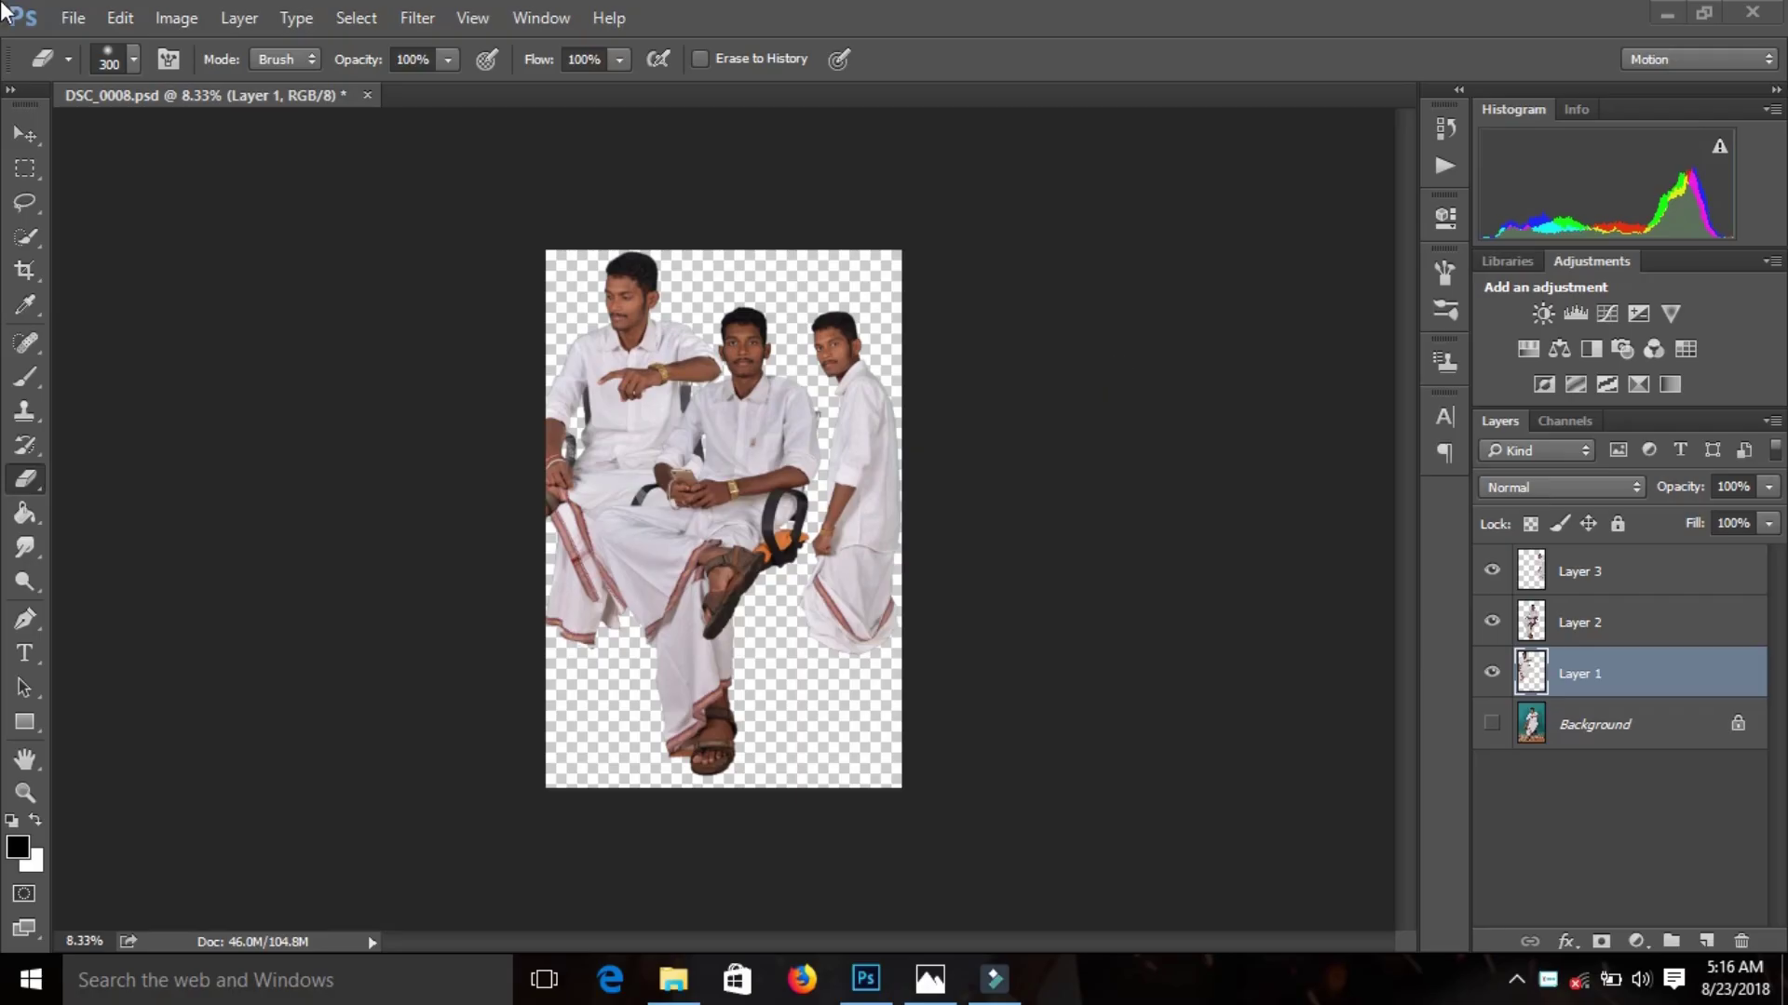
- With DSC_0008.psd showing, start File > Open to choose another image
click(82, 19)
click(75, 68)
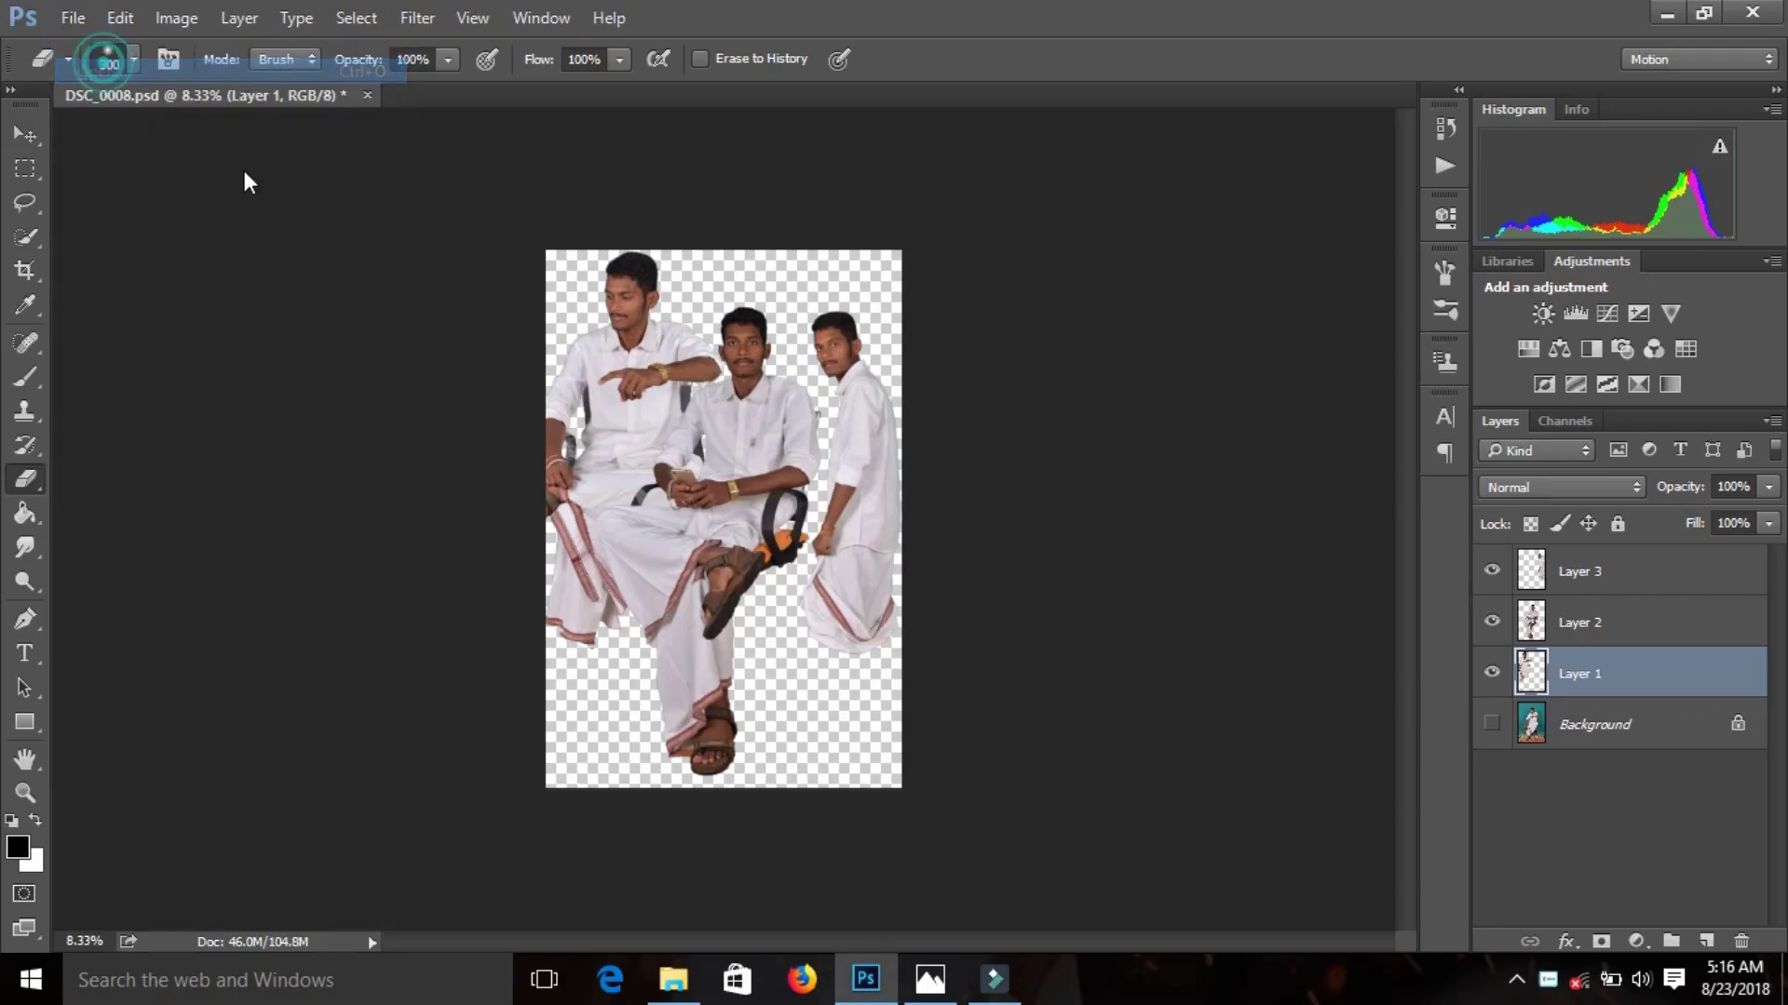
- Open the DSC_0002 copy smoky background image and start the Camera Raw Filter on it
click(356, 224)
click(1531, 910)
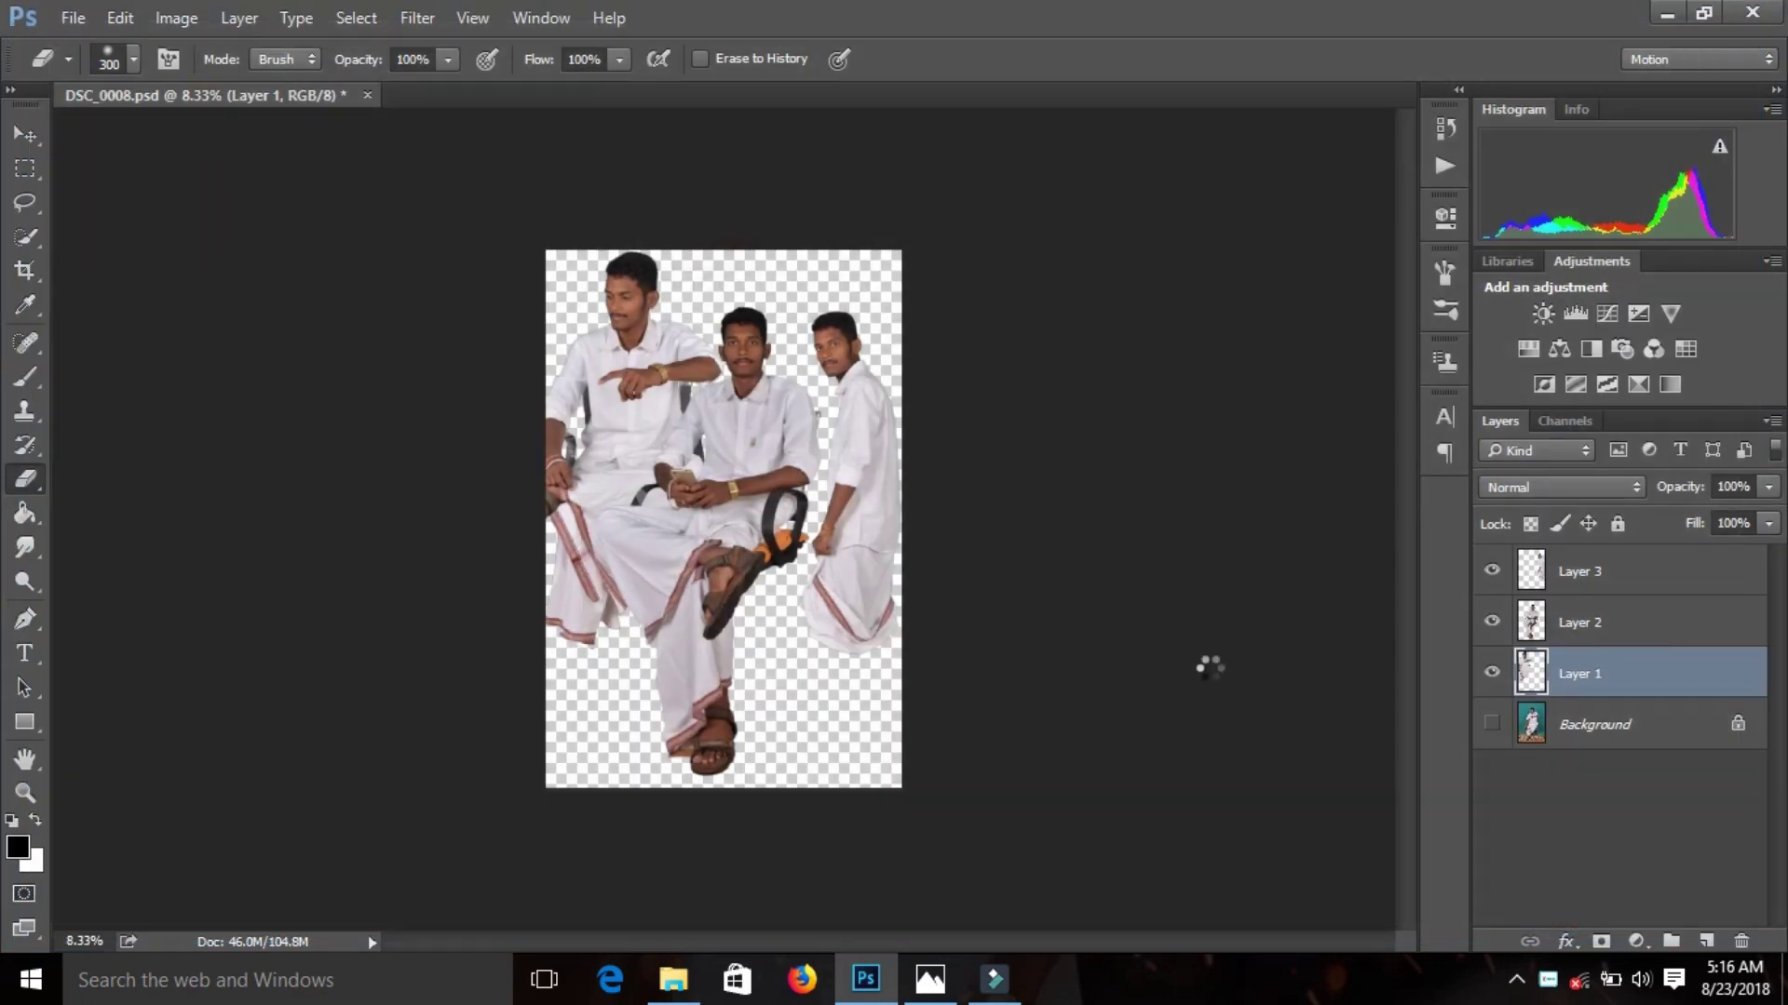
click(417, 16)
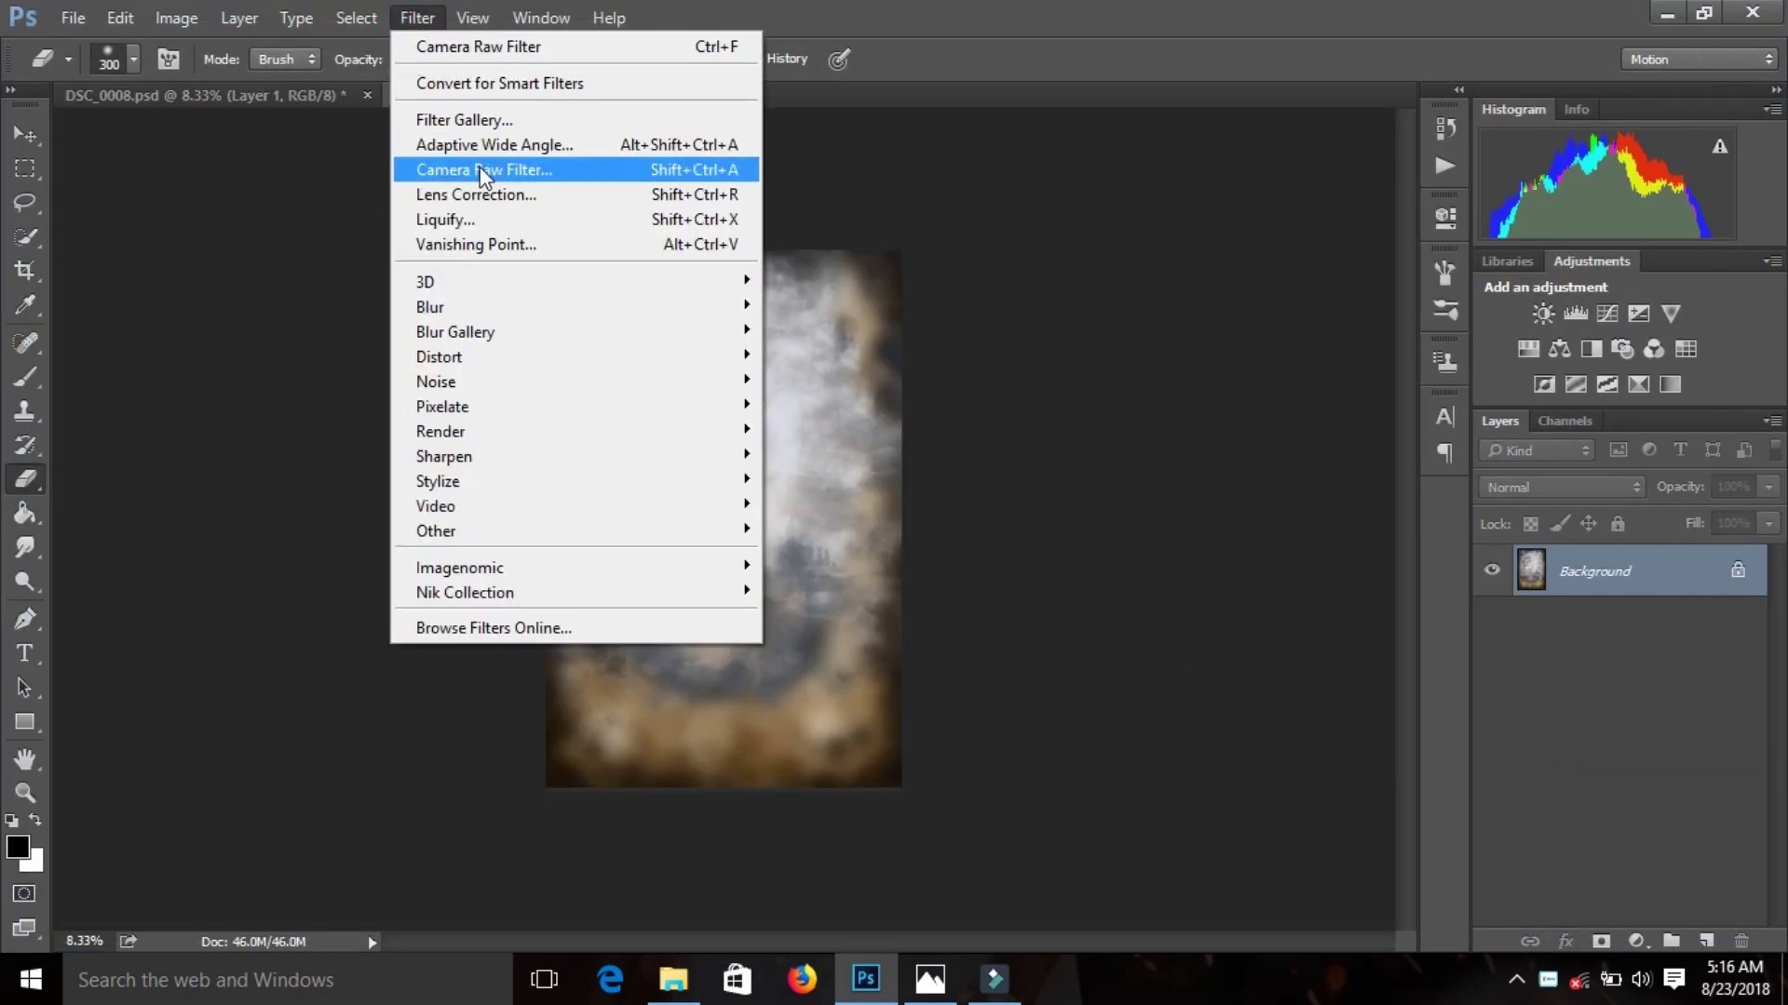
click(479, 167)
- Grade the background with Contrast -11, Shadows -8 and Vibrance +21, then return to the three-men document
drag(1439, 575, 1427, 579)
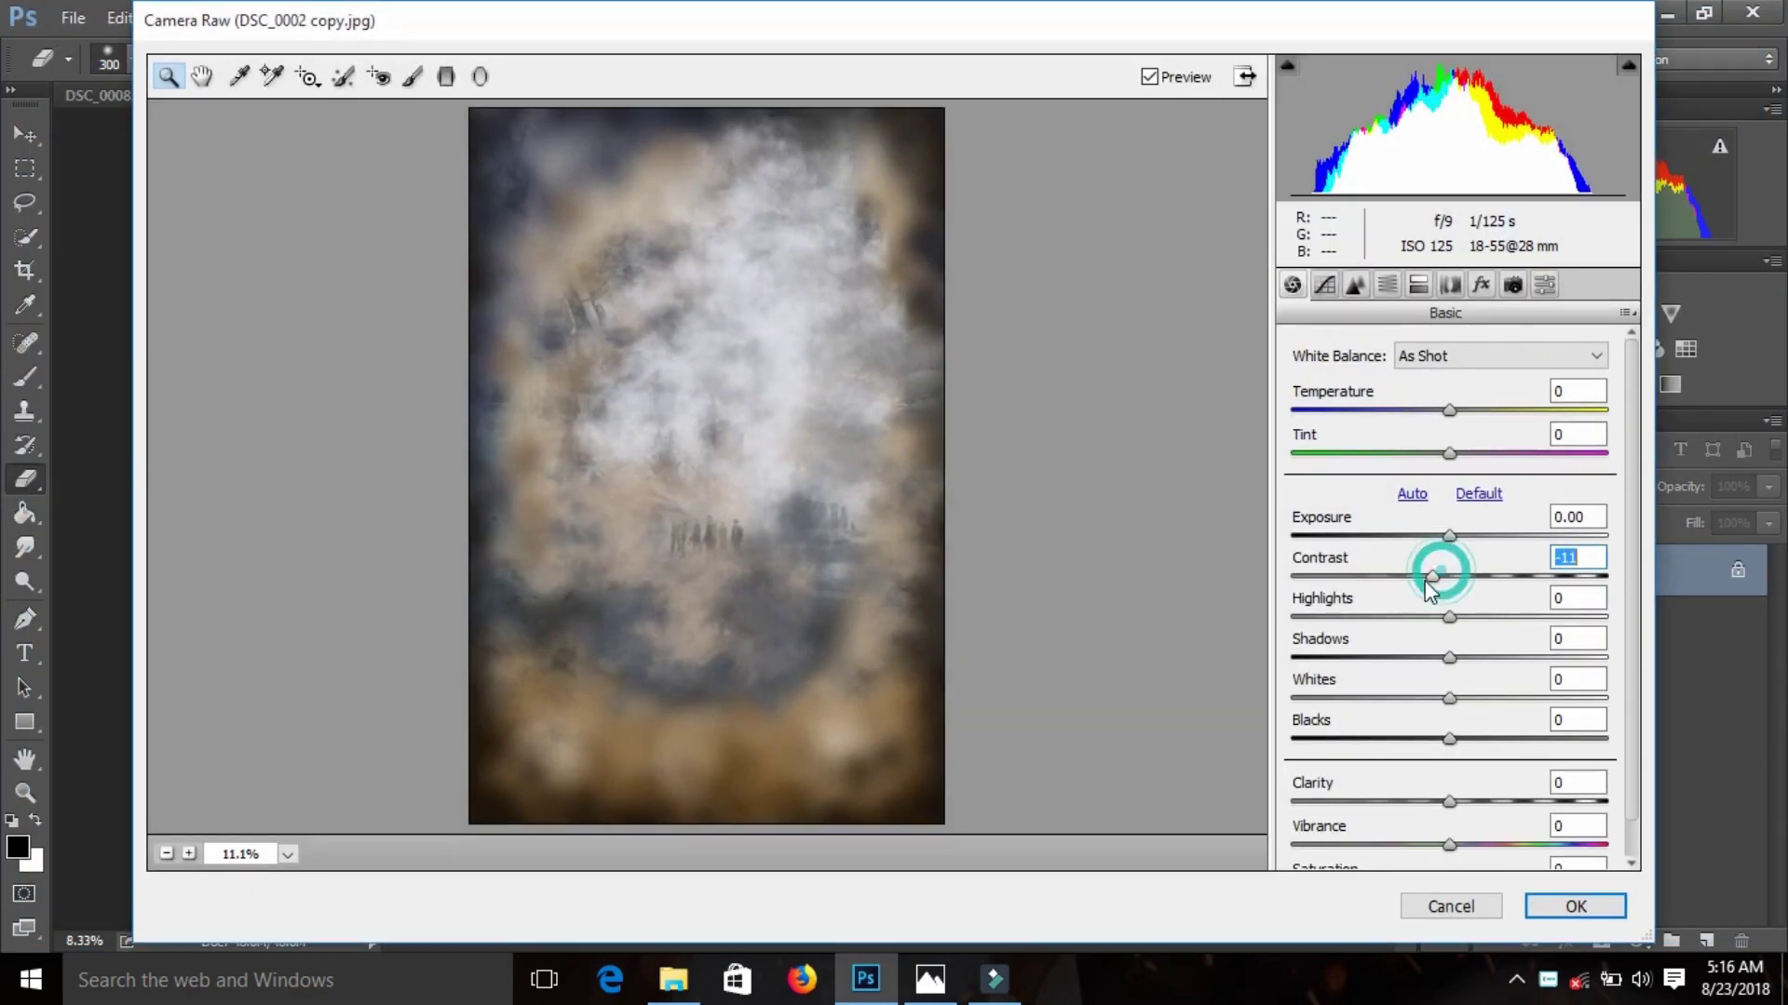
drag(1448, 657, 1436, 658)
click(1482, 844)
click(1563, 910)
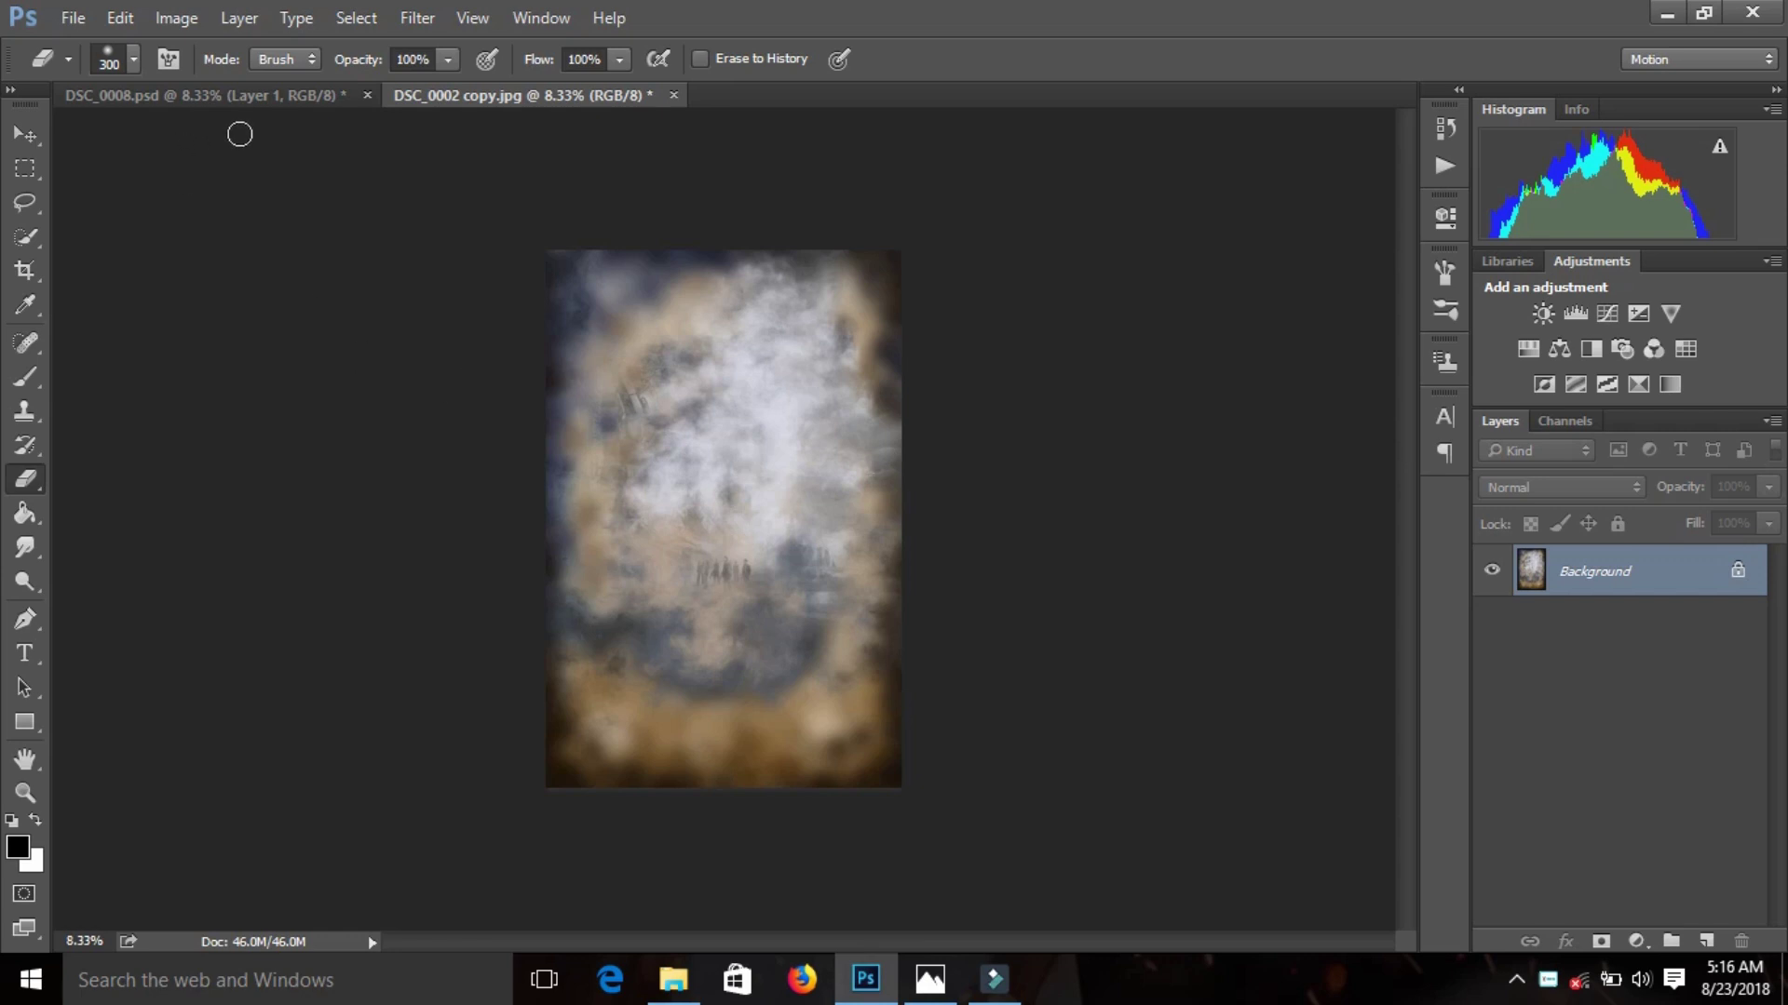
key(v)
click(251, 94)
- Move the seated man's Layer 2 onto the smoky background, centred and scaled to about 110%
mouse_move(718, 402)
mouse_down()
mouse_move(666, 374)
mouse_move(565, 128)
mouse_move(729, 484)
mouse_up()
click(1574, 622)
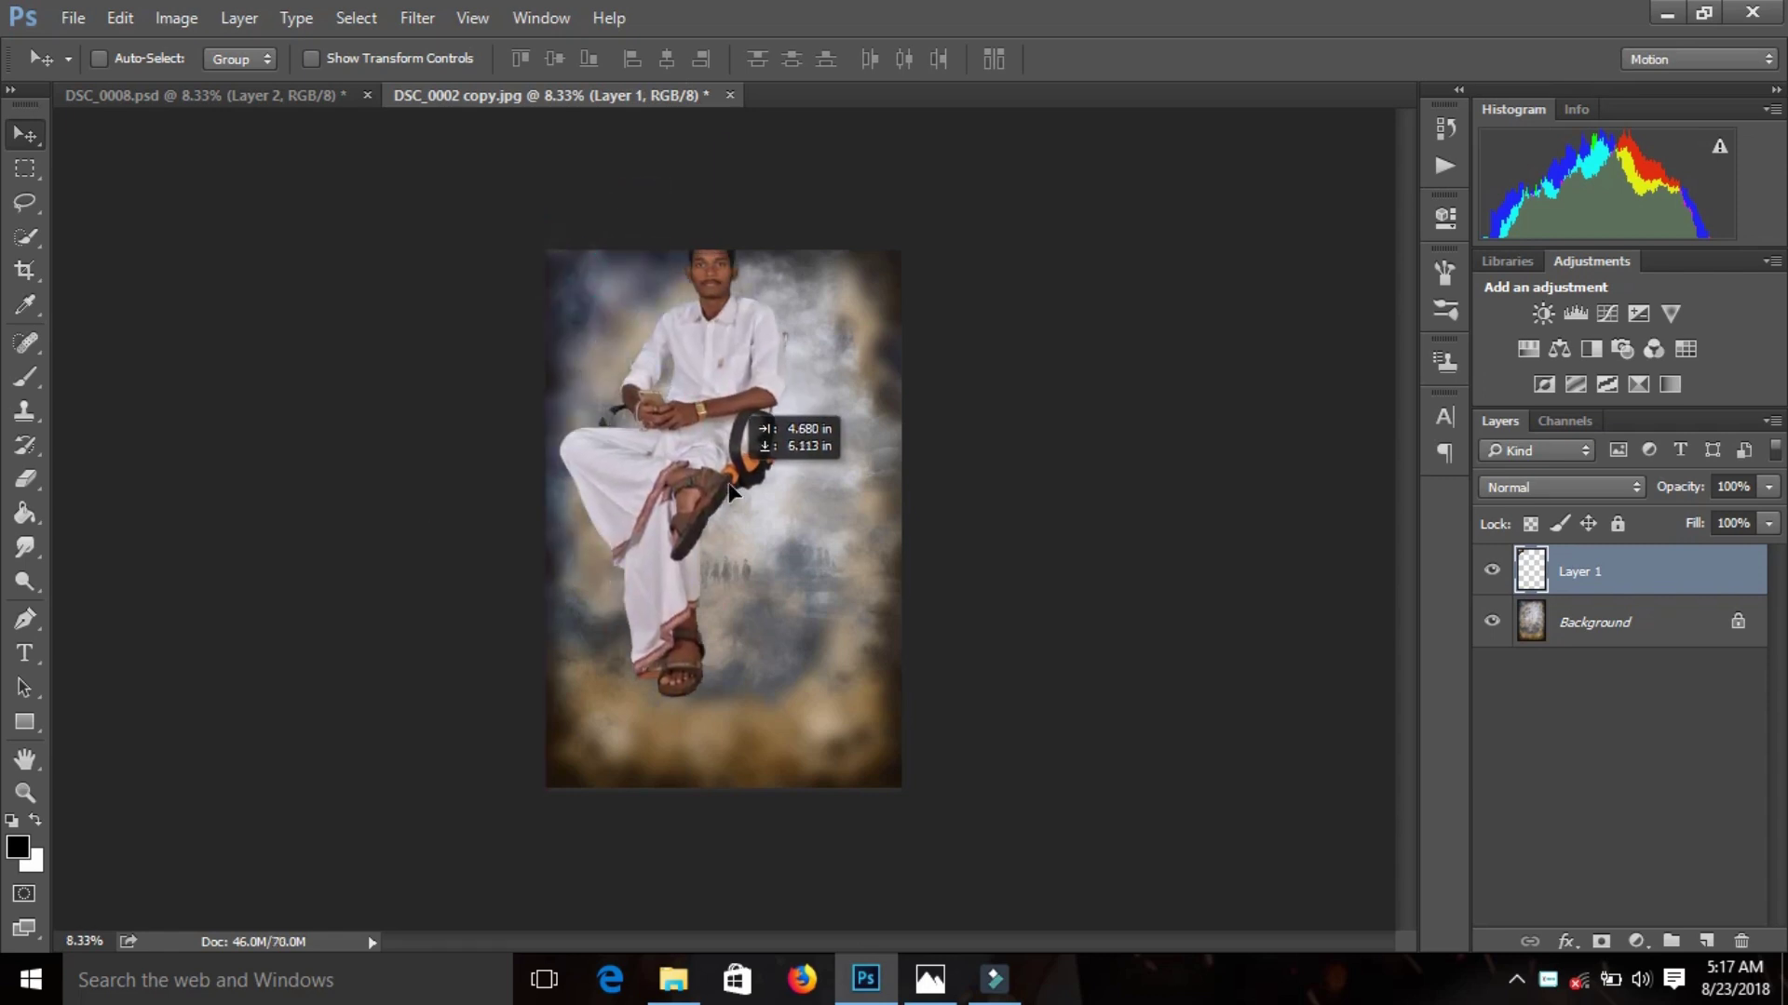
drag(729, 484, 756, 526)
key(ctrl+t)
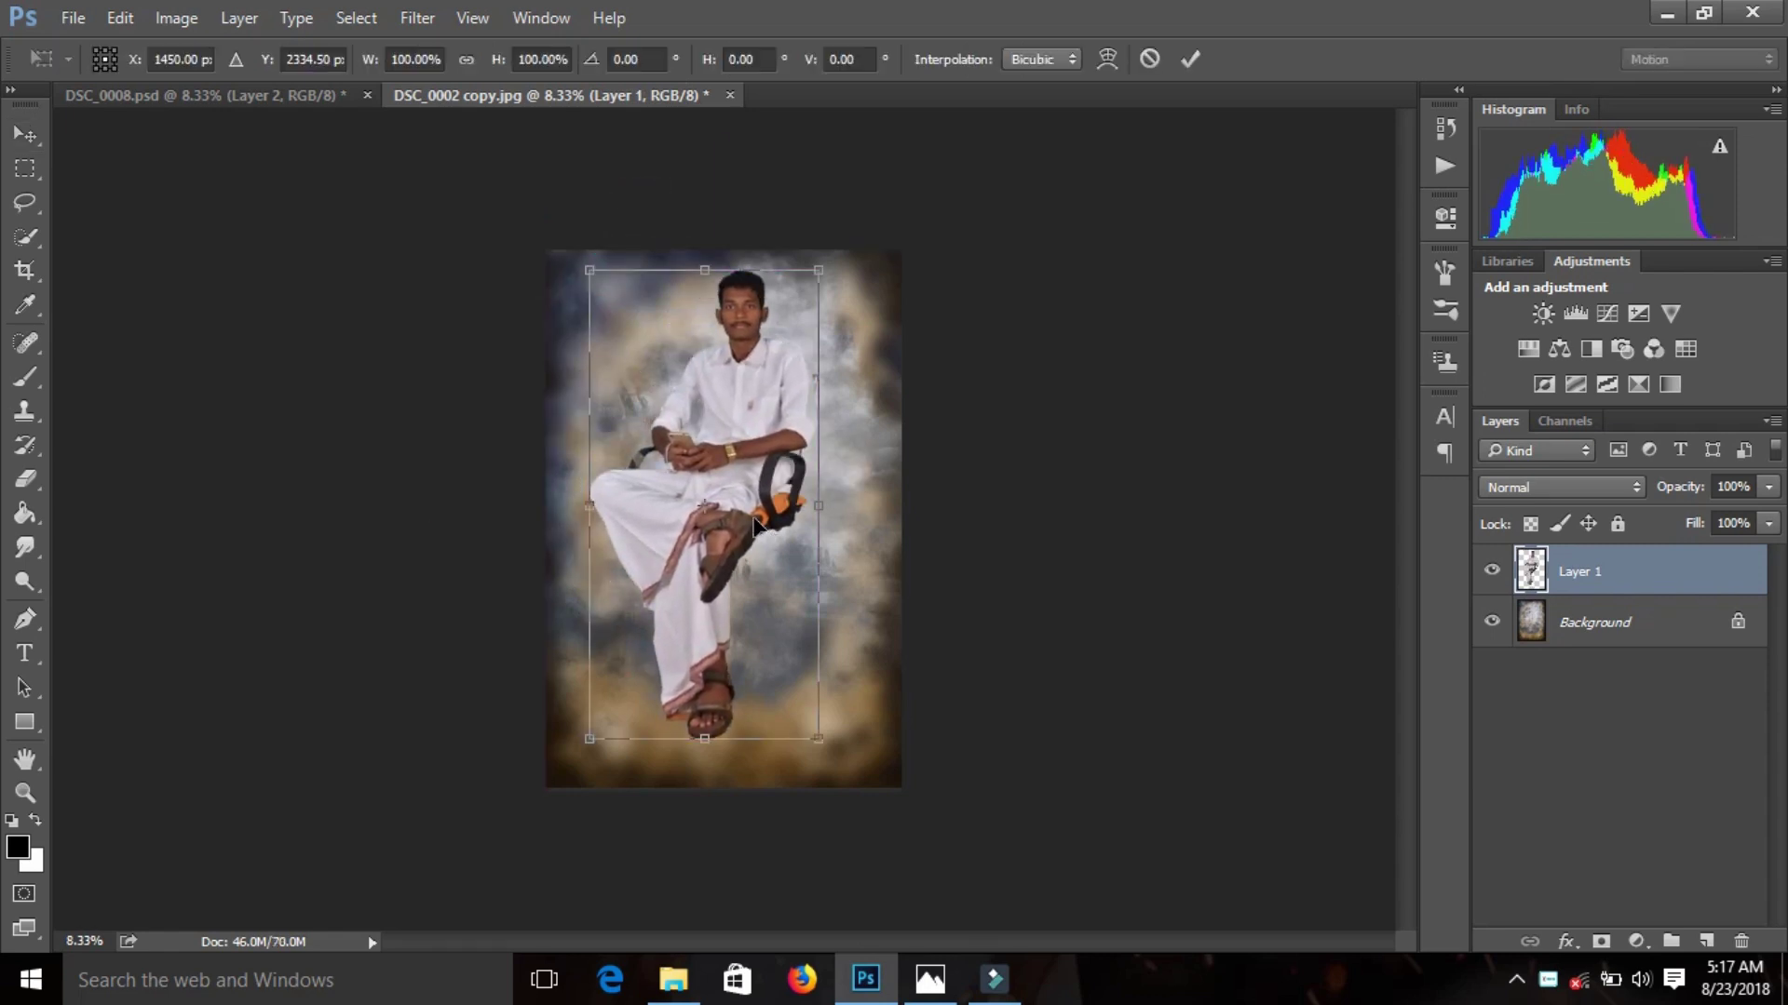
mouse_move(820, 741)
mouse_down()
mouse_move(873, 866)
mouse_move(861, 784)
mouse_move(841, 812)
mouse_up()
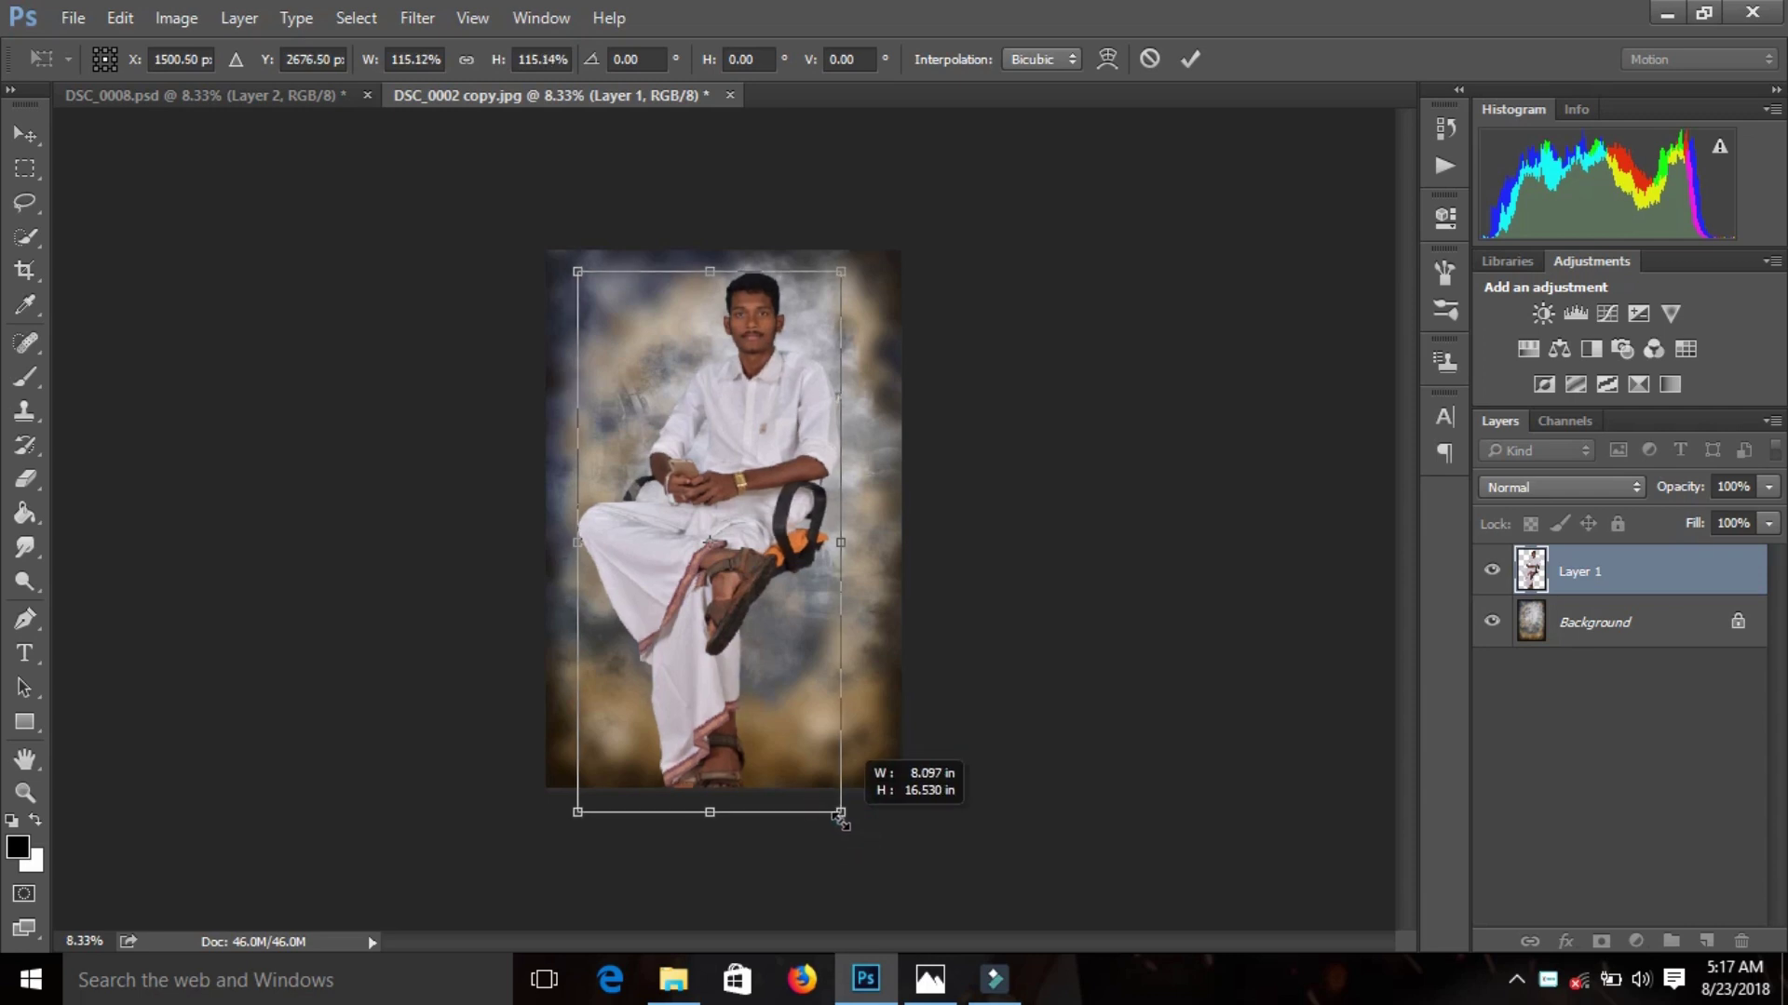
drag(844, 816, 837, 802)
click(1190, 58)
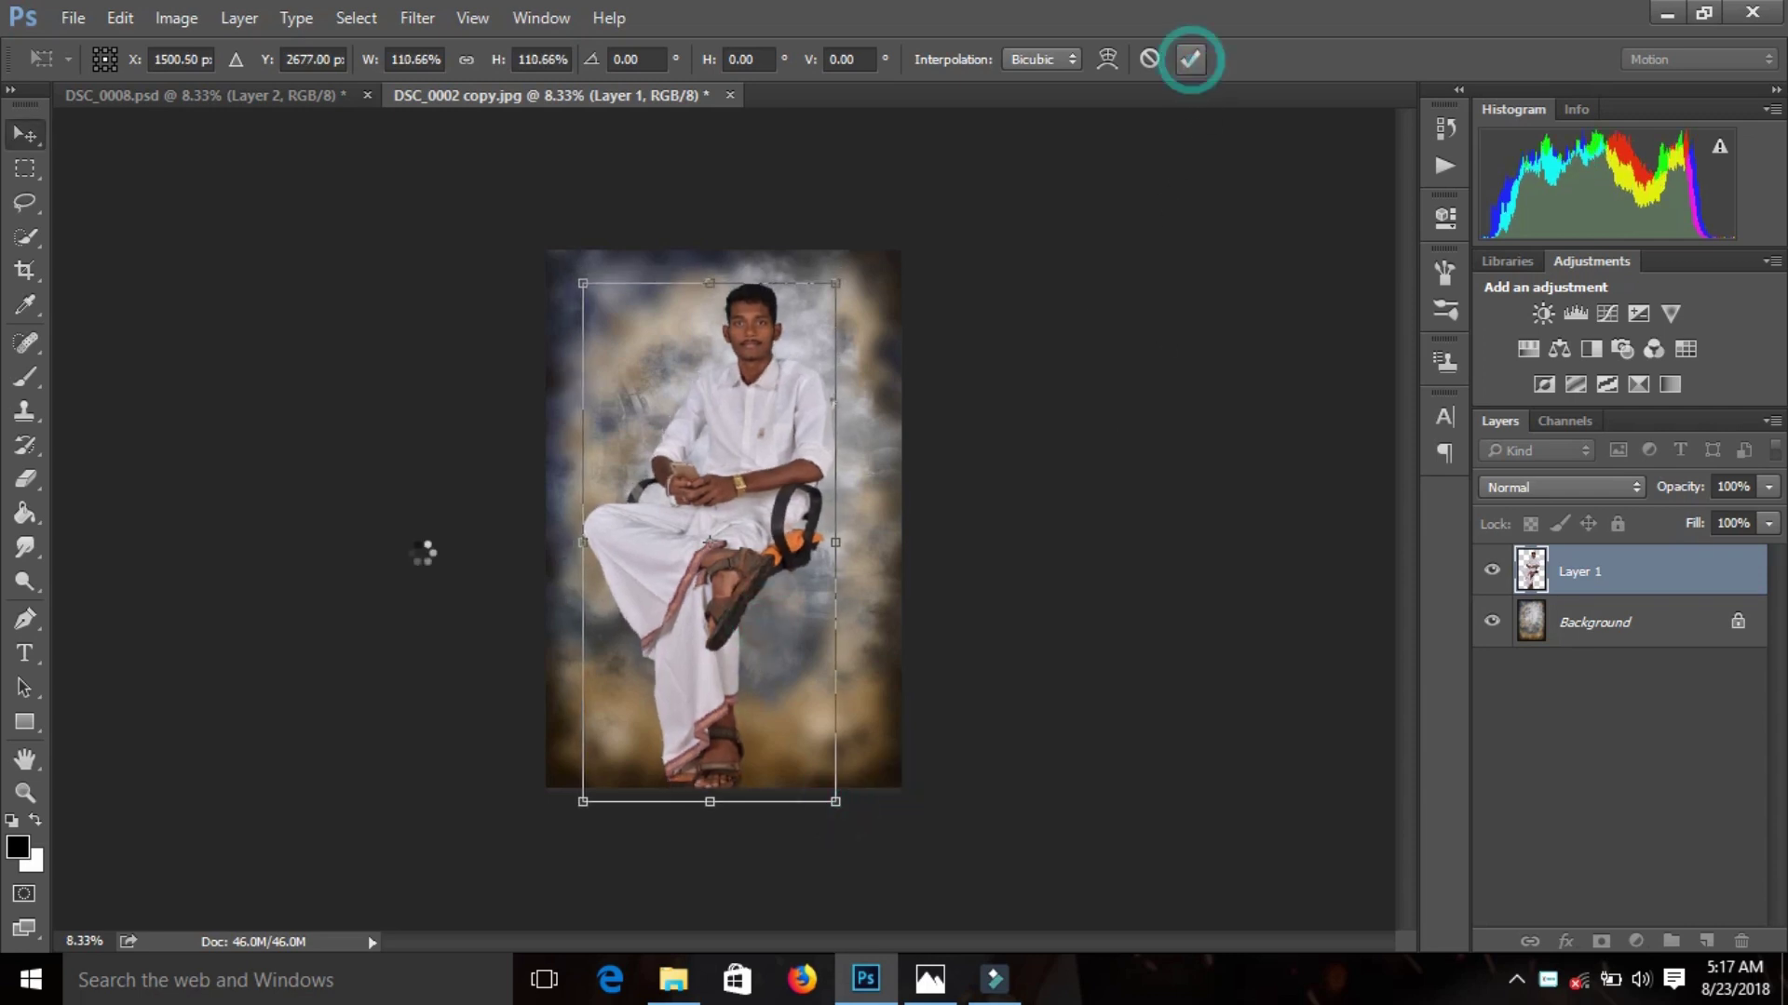
click(32, 483)
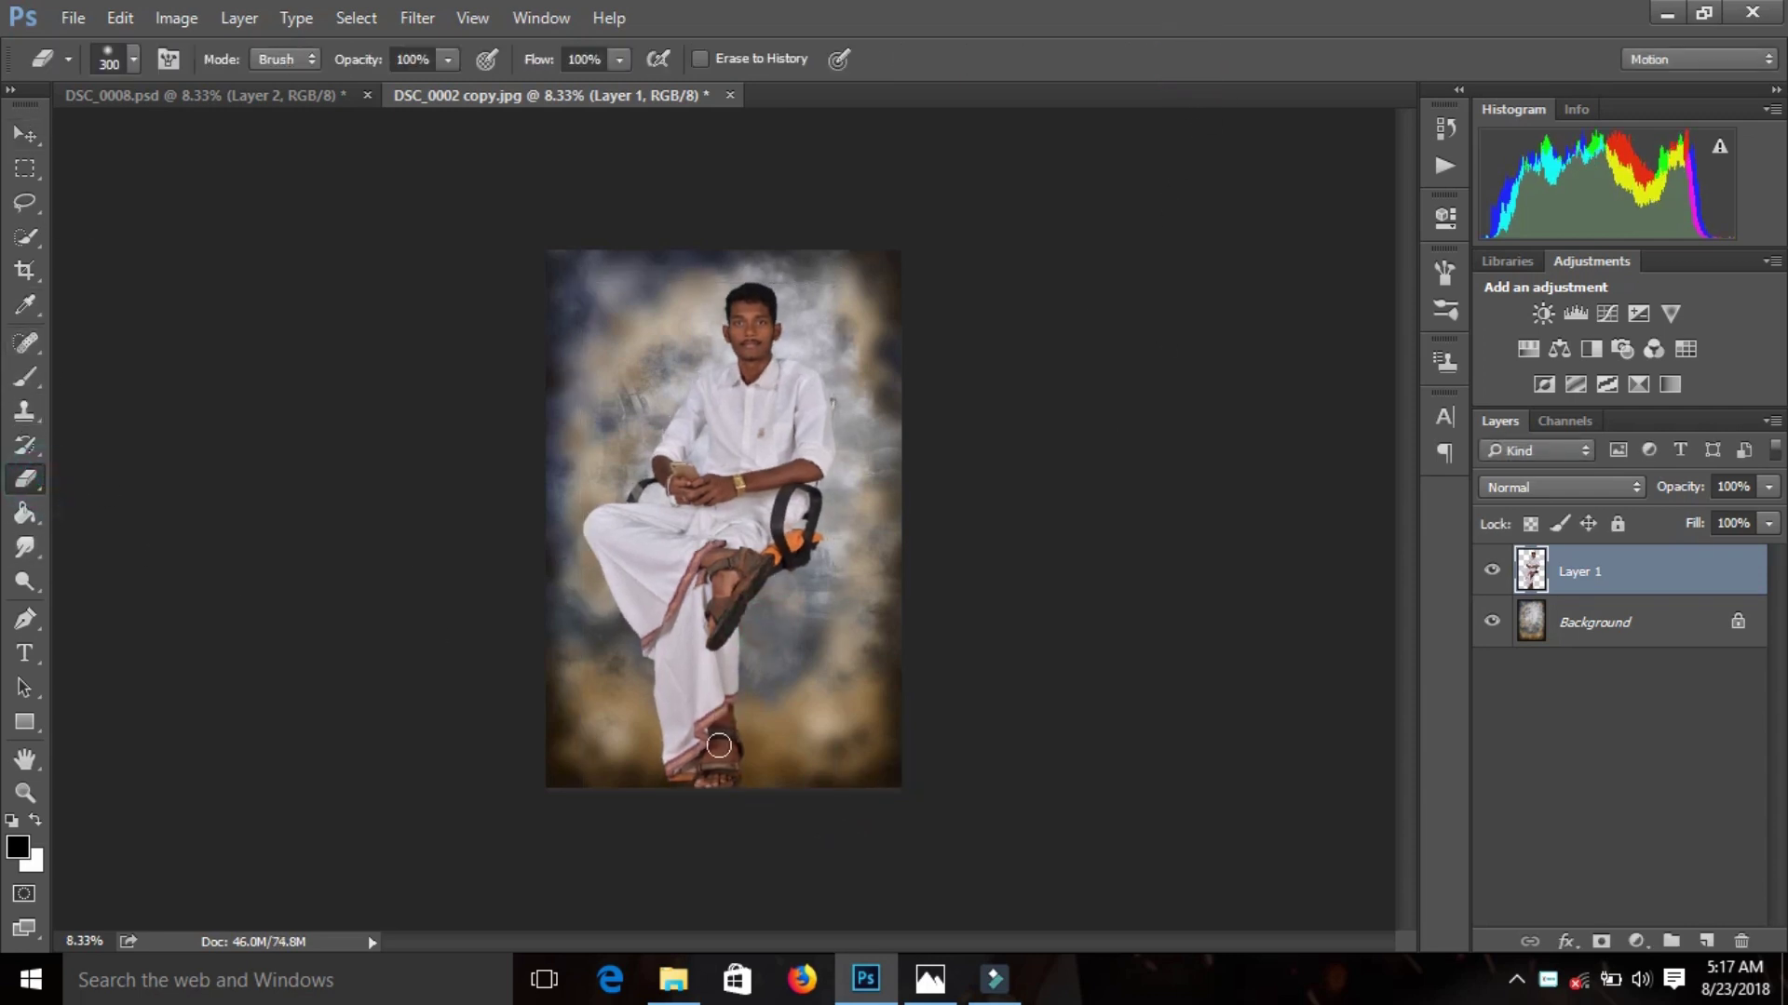
- Erase the seated man's lower legs and feet with a large soft eraser brush
right_click(827, 682)
click(946, 431)
mouse_move(711, 735)
mouse_down()
mouse_move(758, 738)
mouse_move(713, 711)
mouse_move(769, 863)
mouse_up()
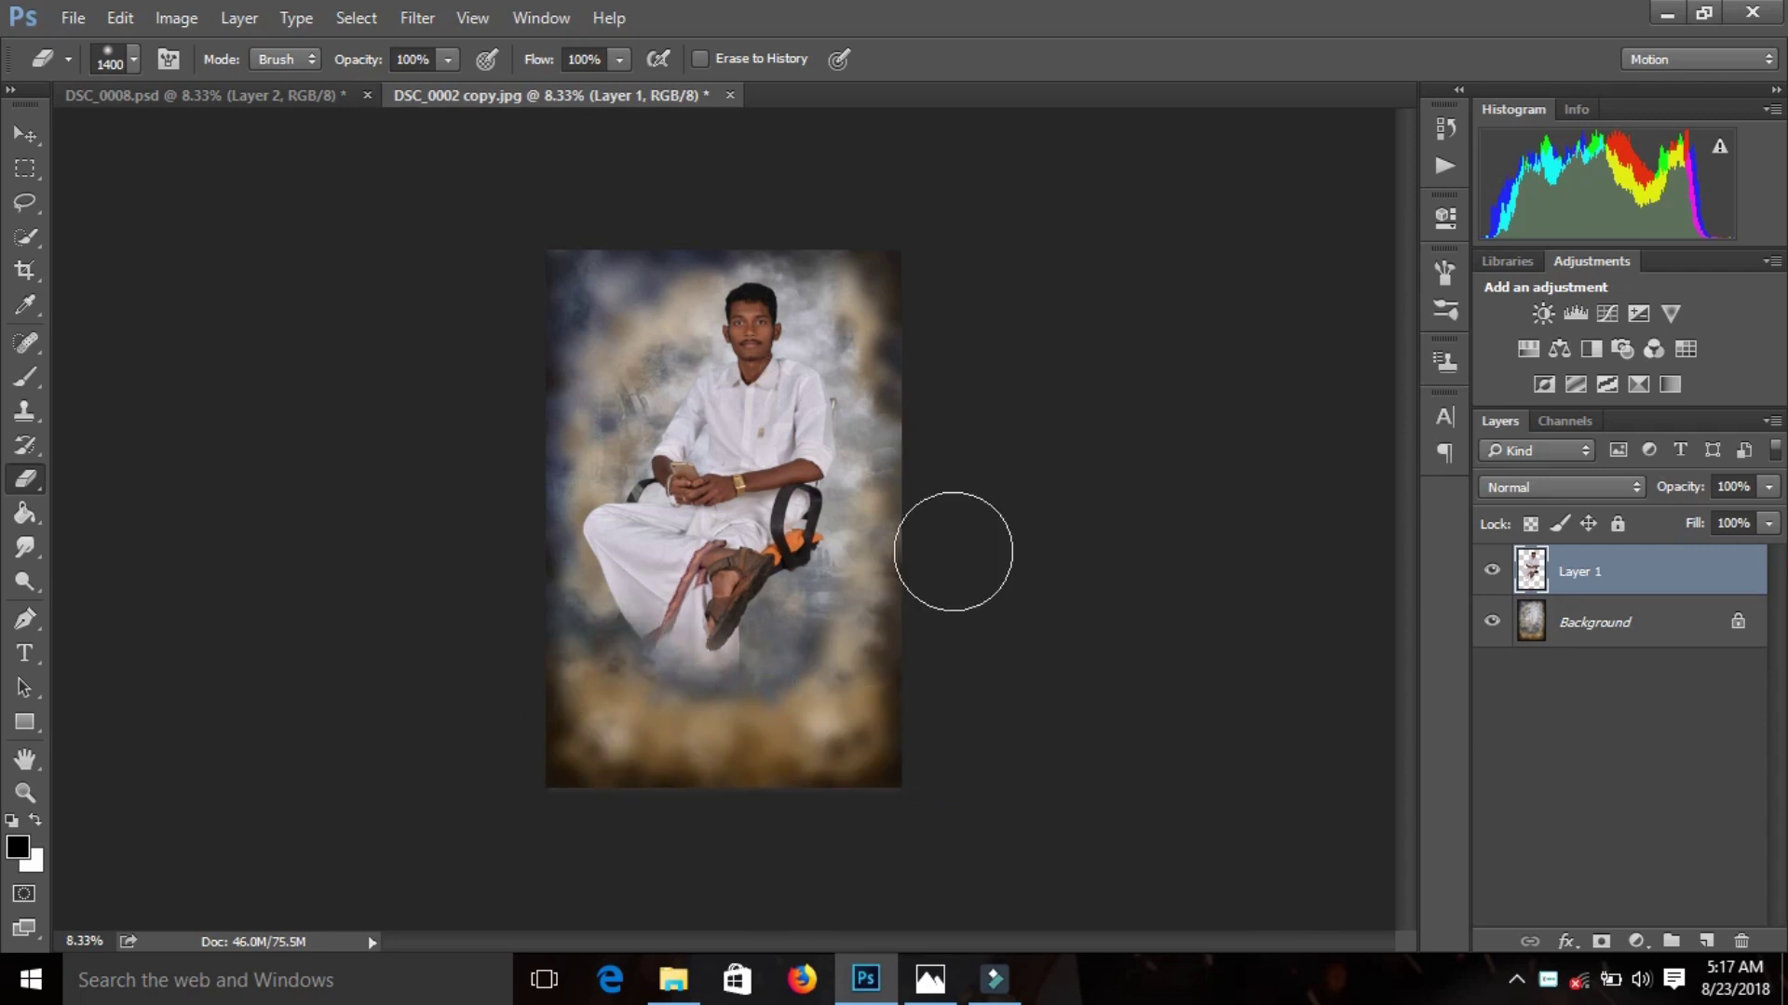
scroll(823, 370, up, 3)
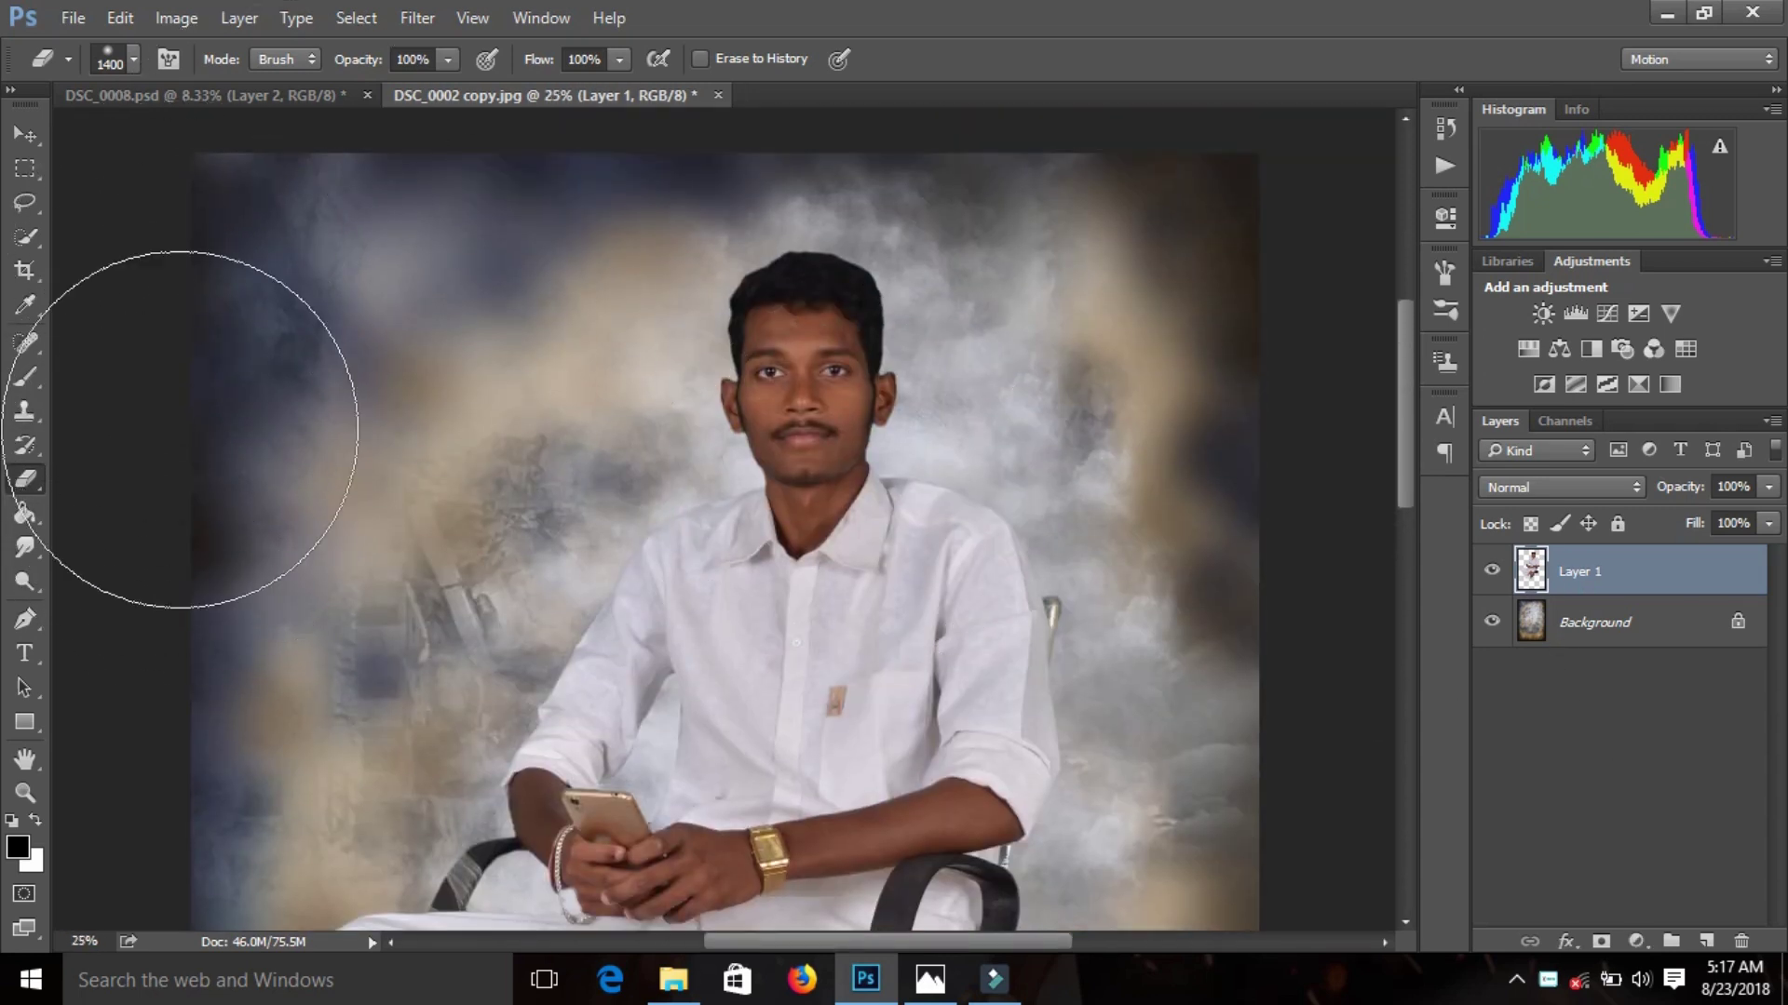
click(26, 409)
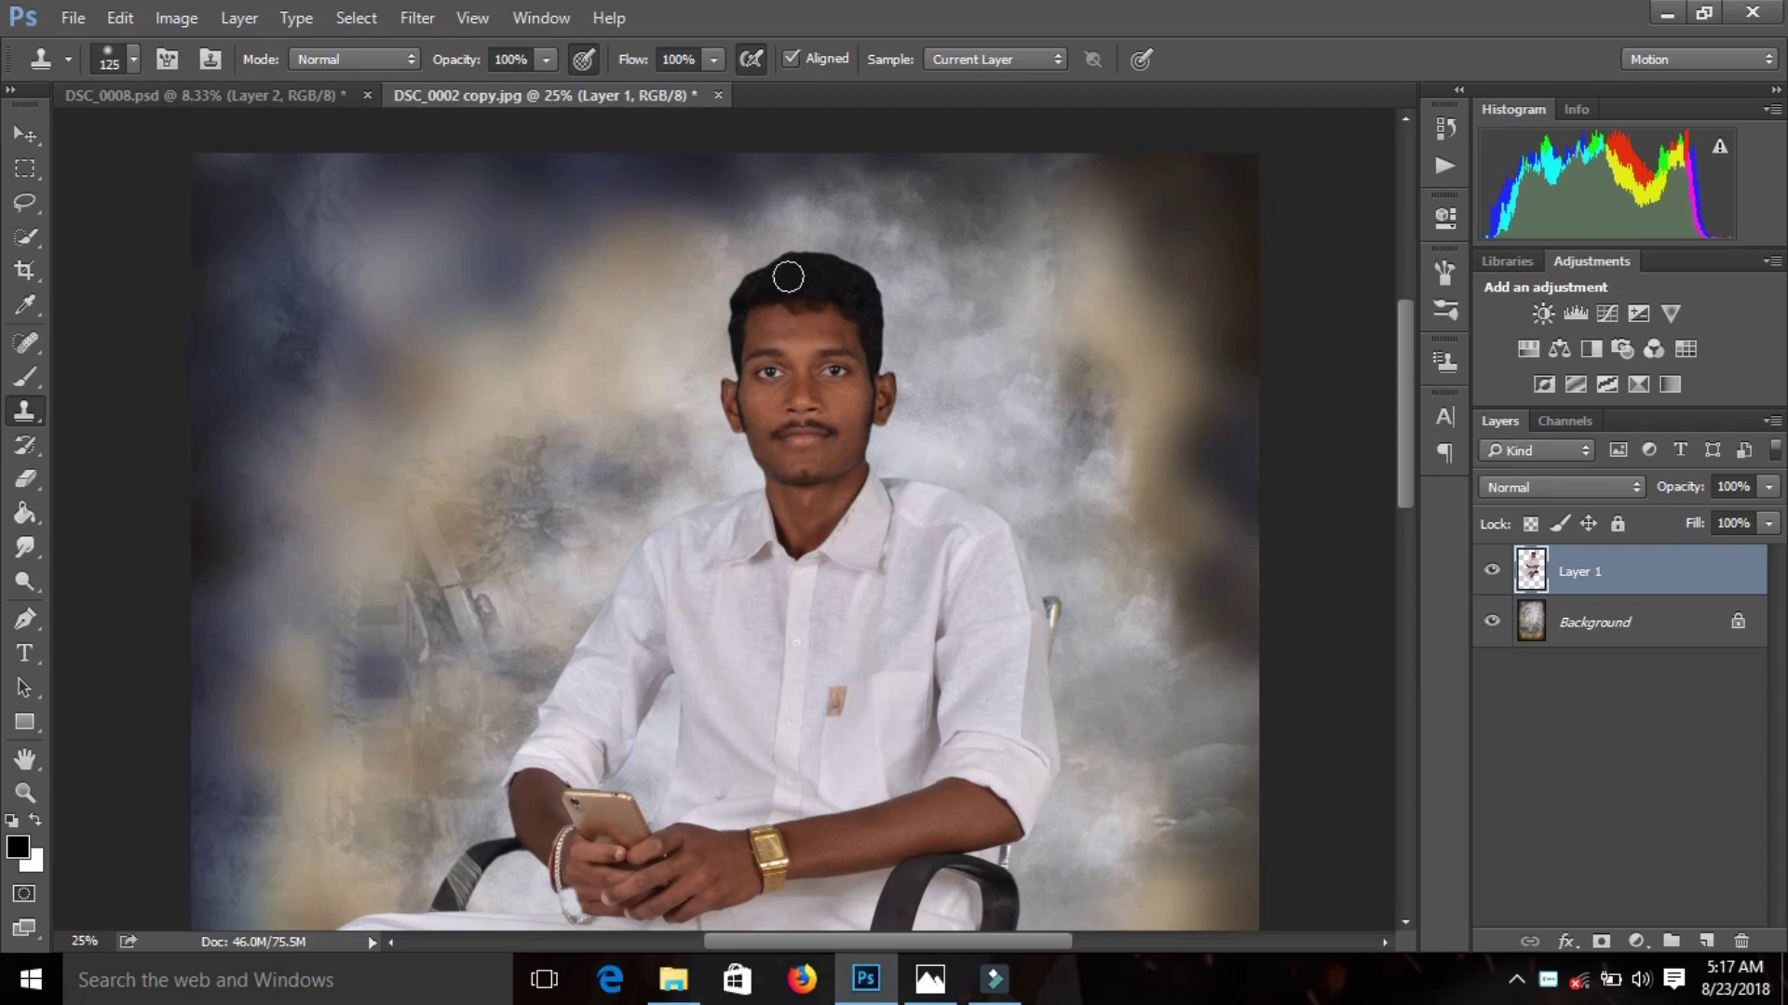
- Clone-stamp along the top-left edge of the seated man's hair to smooth it
scroll(784, 277, up, 2)
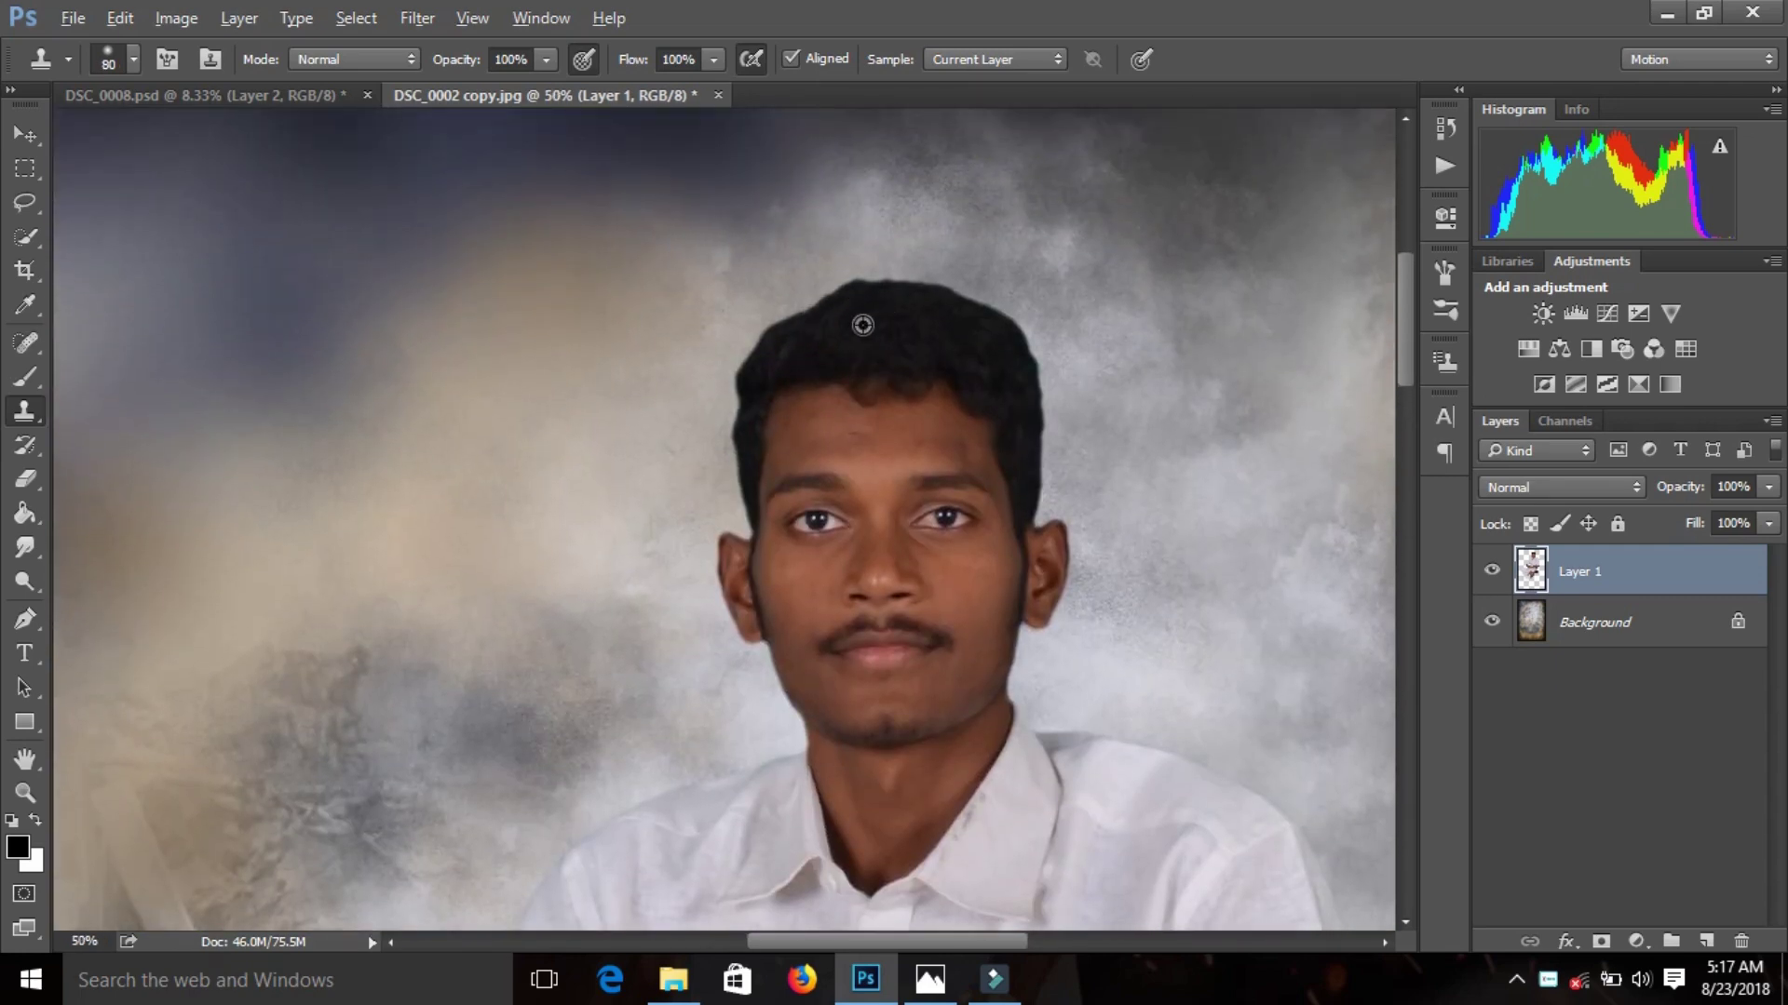
alt+click(862, 325)
drag(843, 307, 778, 358)
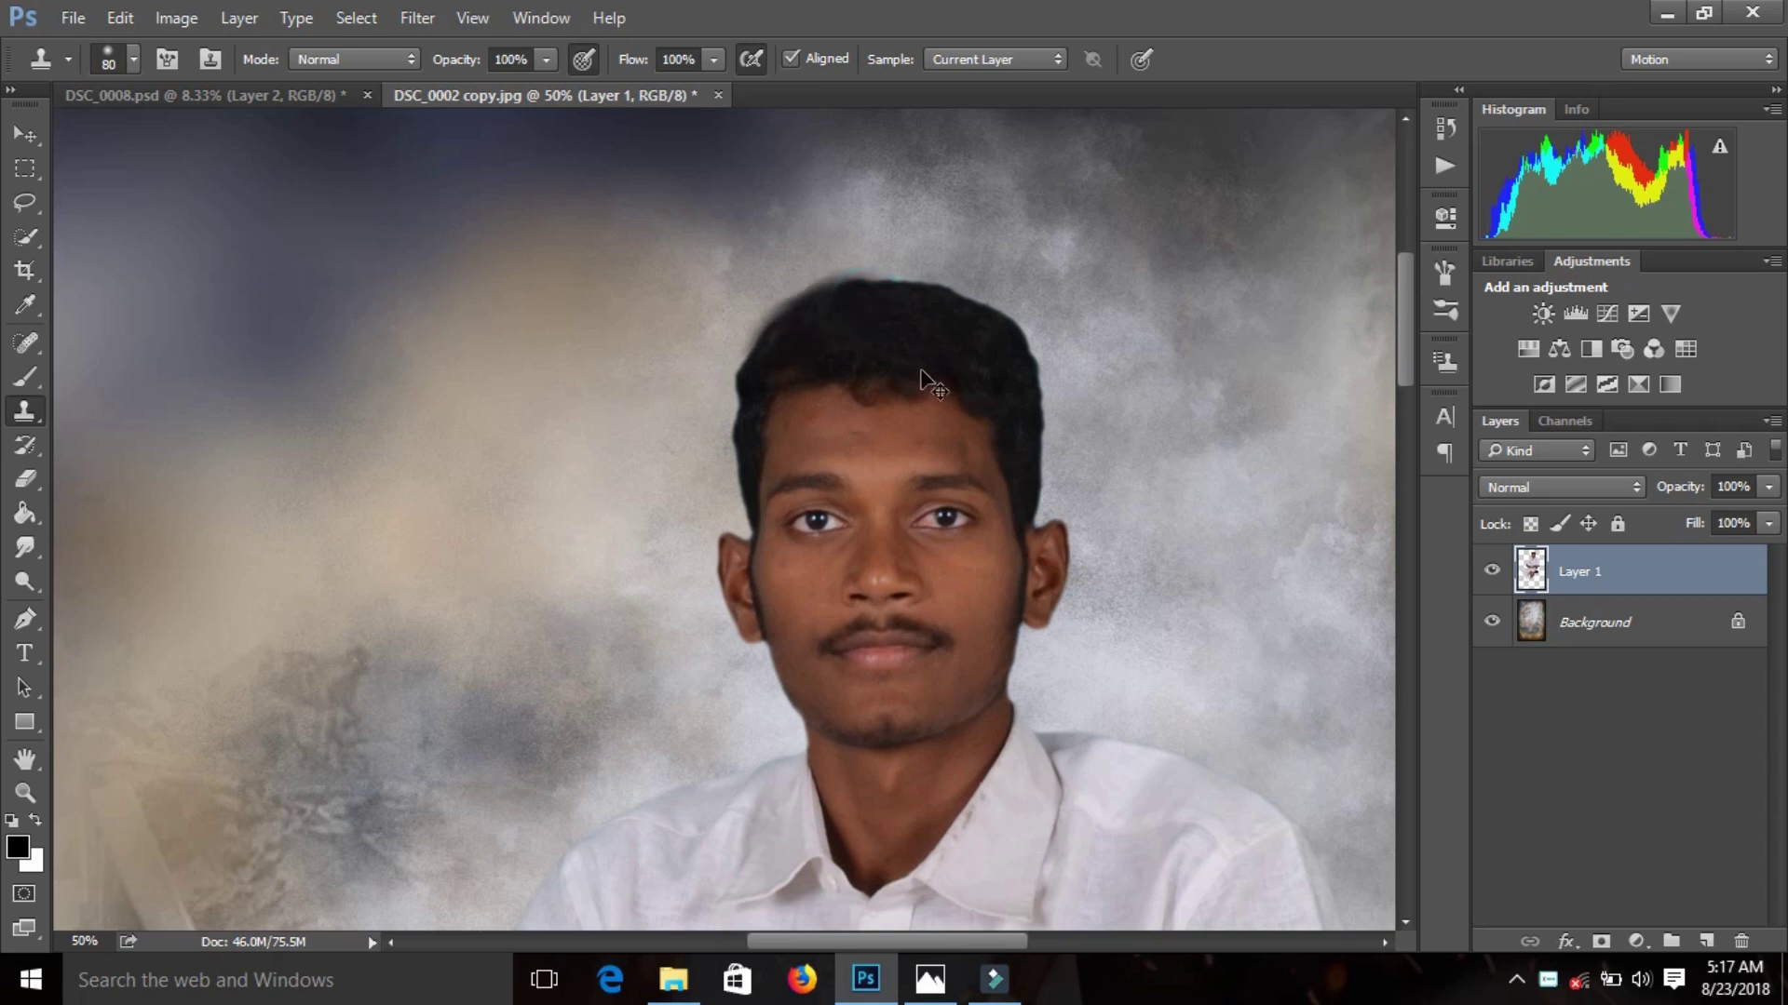
drag(886, 360, 813, 310)
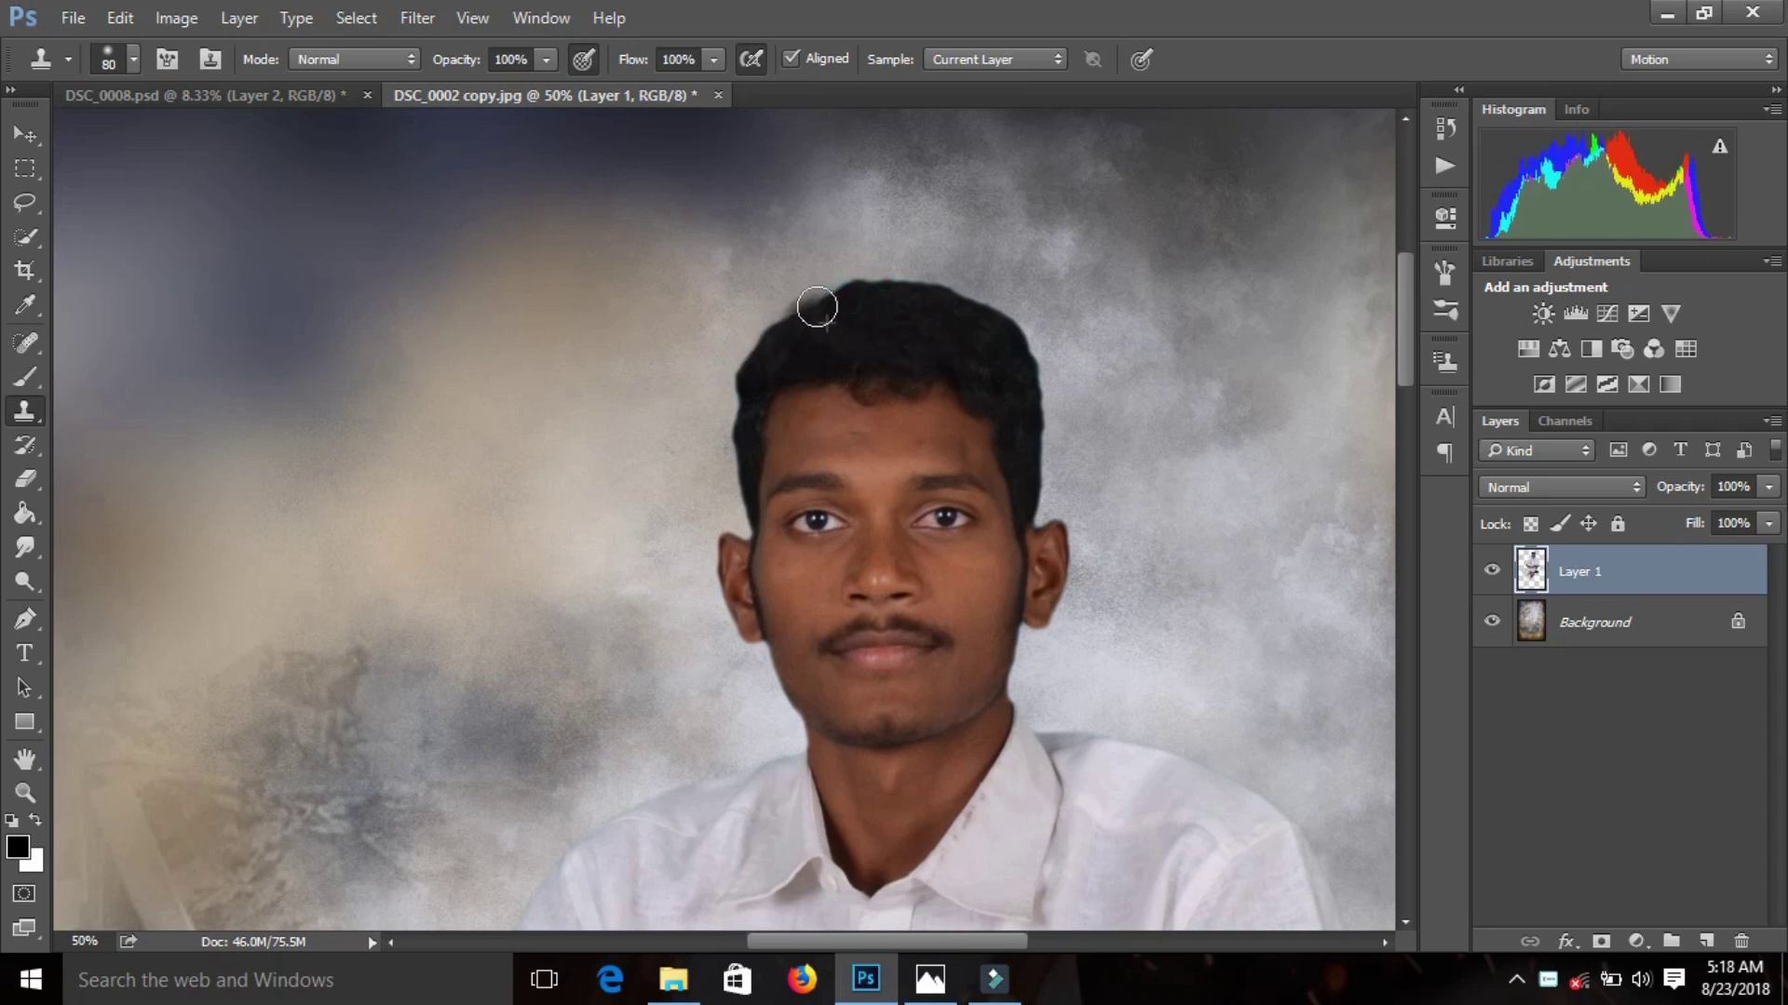
drag(919, 320, 873, 323)
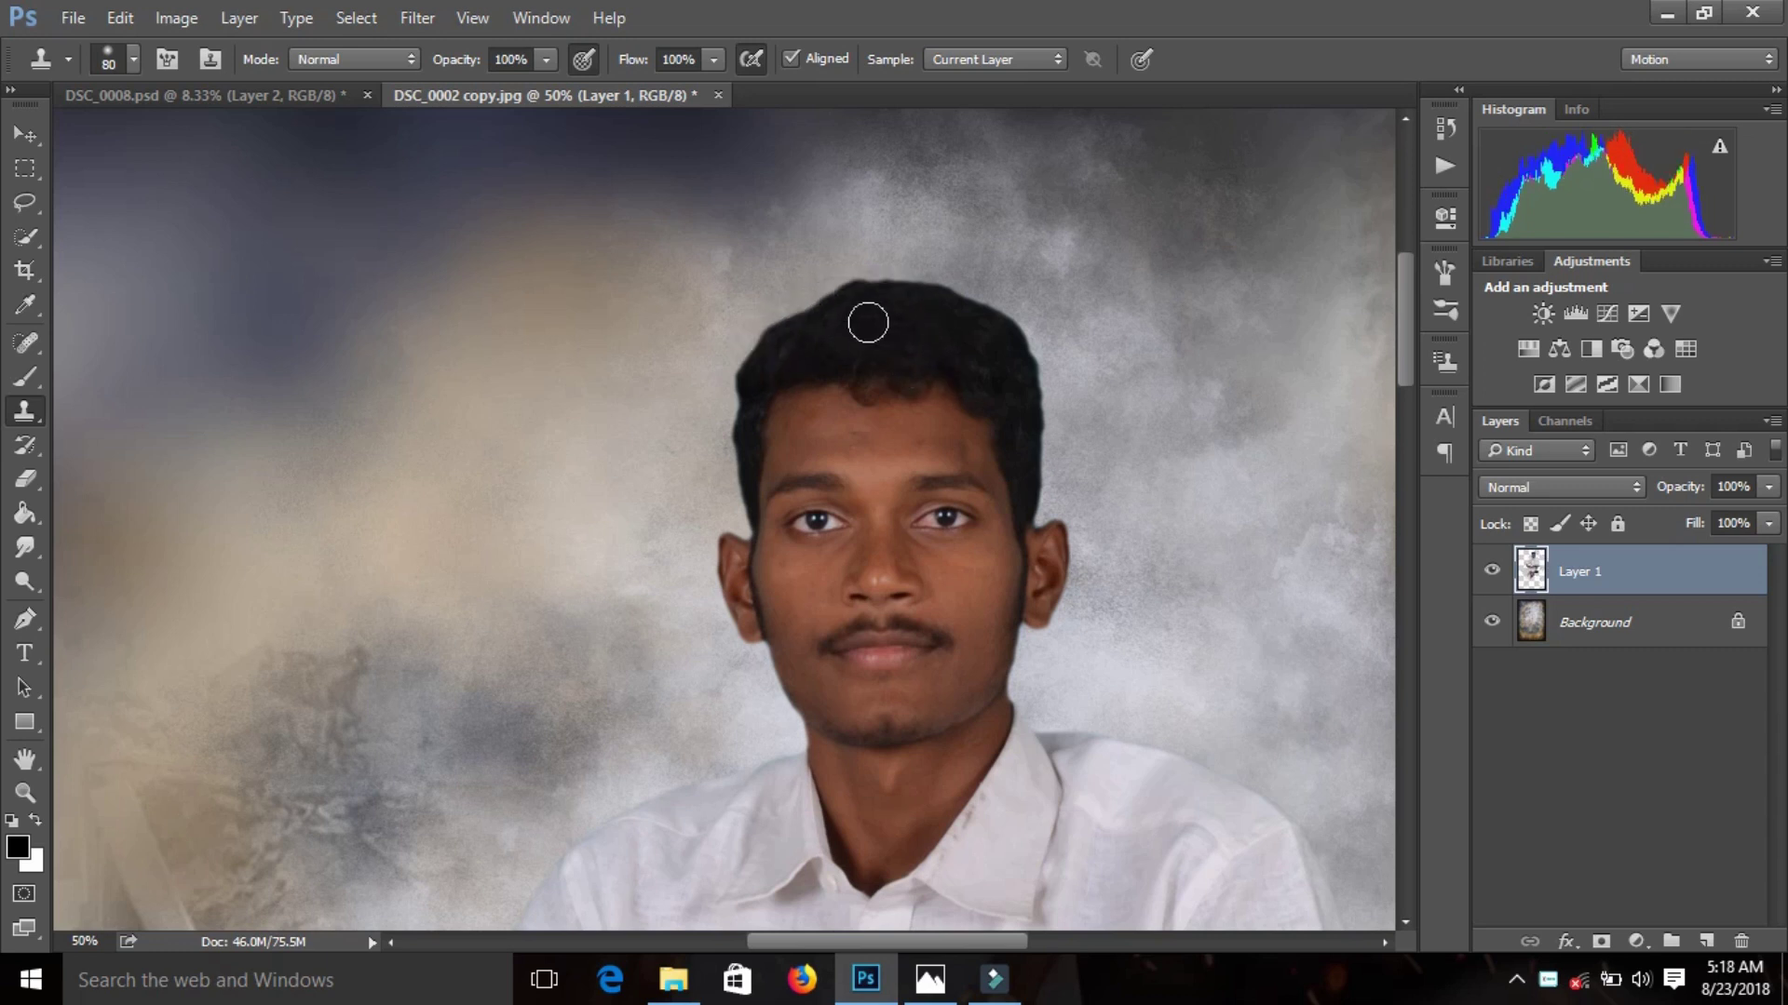
key(ctrl+plus)
key(ctrl+plus)
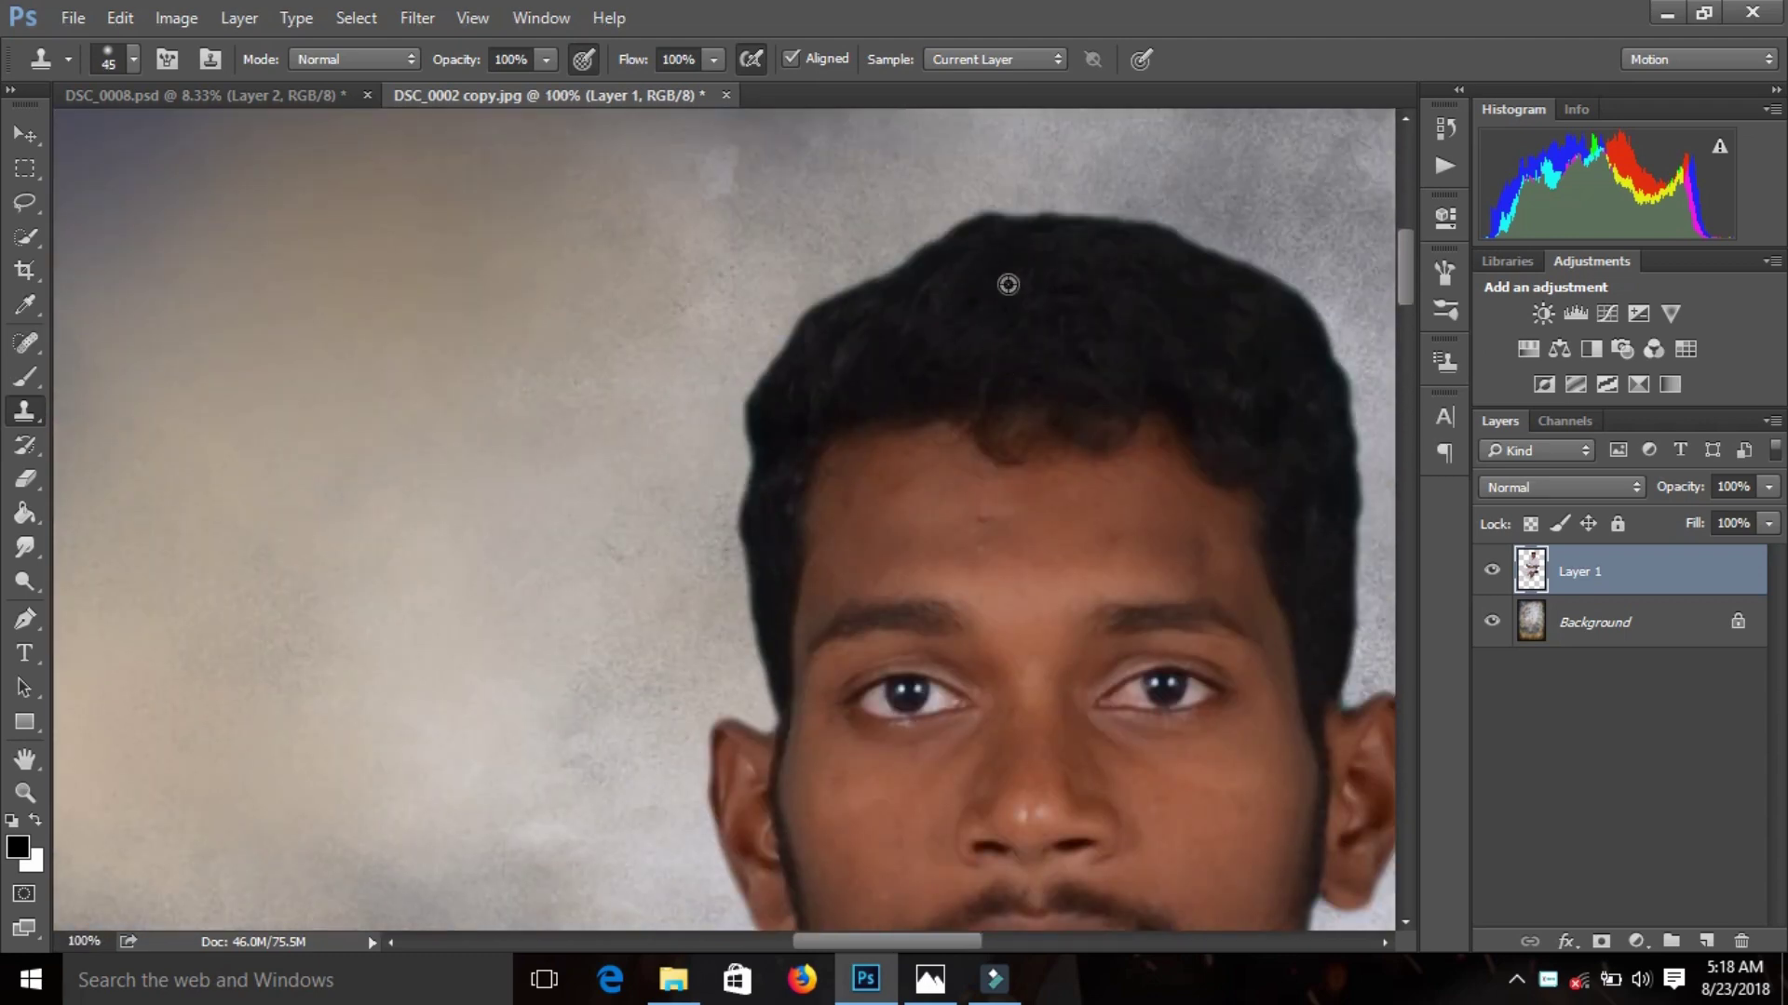
- At 100% zoom, sample hair texture and fill out the top, top-left and upper-right hair edges
alt+click(1008, 284)
mouse_move(889, 280)
mouse_down()
mouse_move(922, 308)
mouse_move(819, 319)
mouse_move(791, 367)
mouse_move(931, 258)
mouse_up()
mouse_move(1240, 312)
mouse_down()
mouse_move(1257, 280)
mouse_move(1324, 372)
mouse_up()
mouse_move(968, 242)
mouse_down()
mouse_move(865, 259)
mouse_move(778, 373)
mouse_up()
drag(1035, 260, 1027, 234)
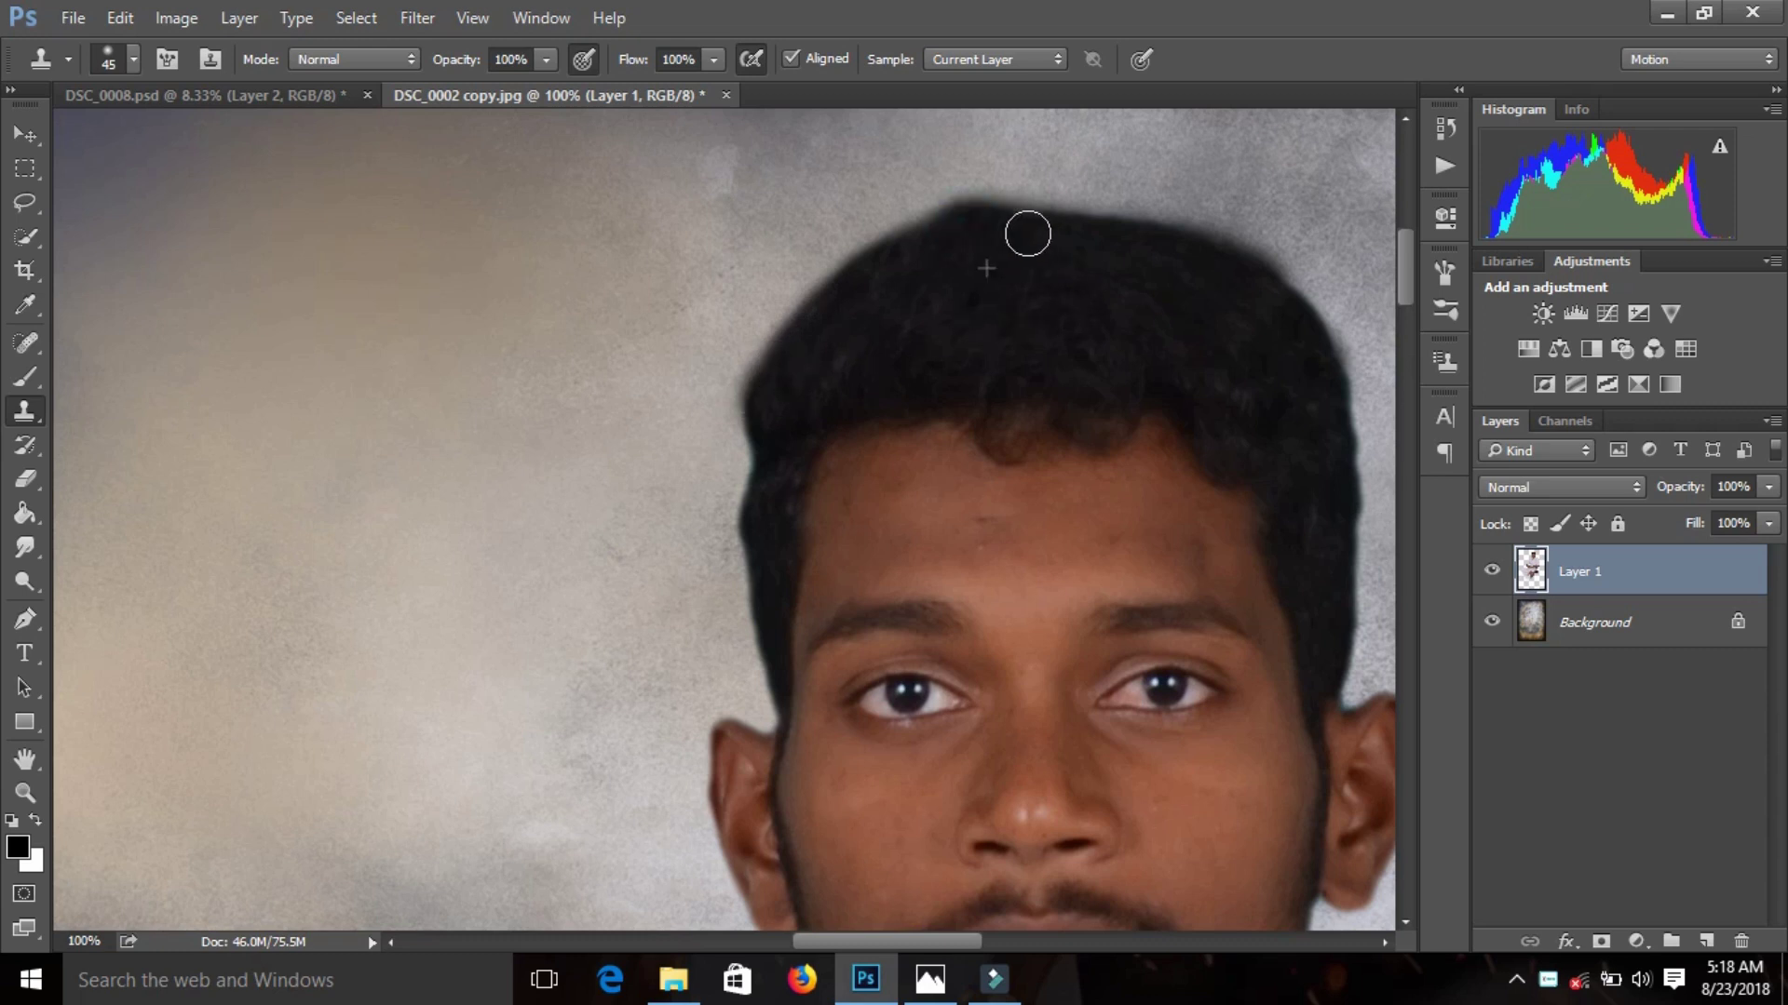
click(25, 479)
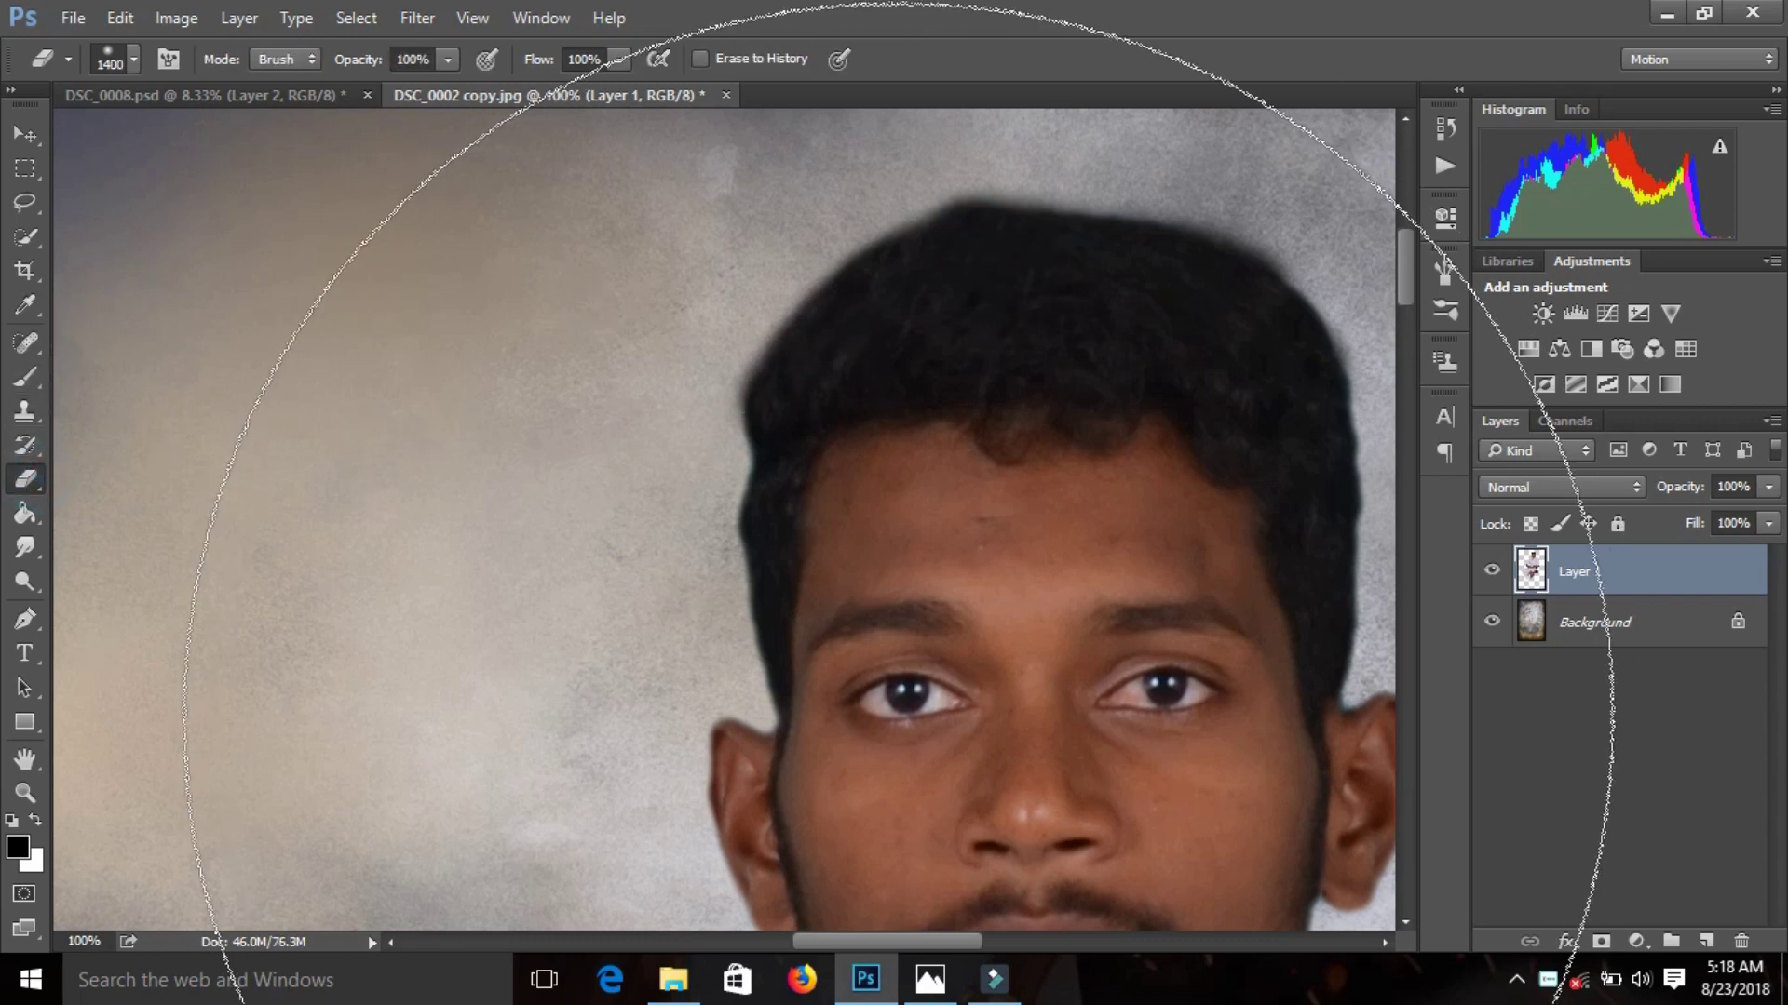
key(bracketleft)
key(bracketleft)
key(bracketleft)
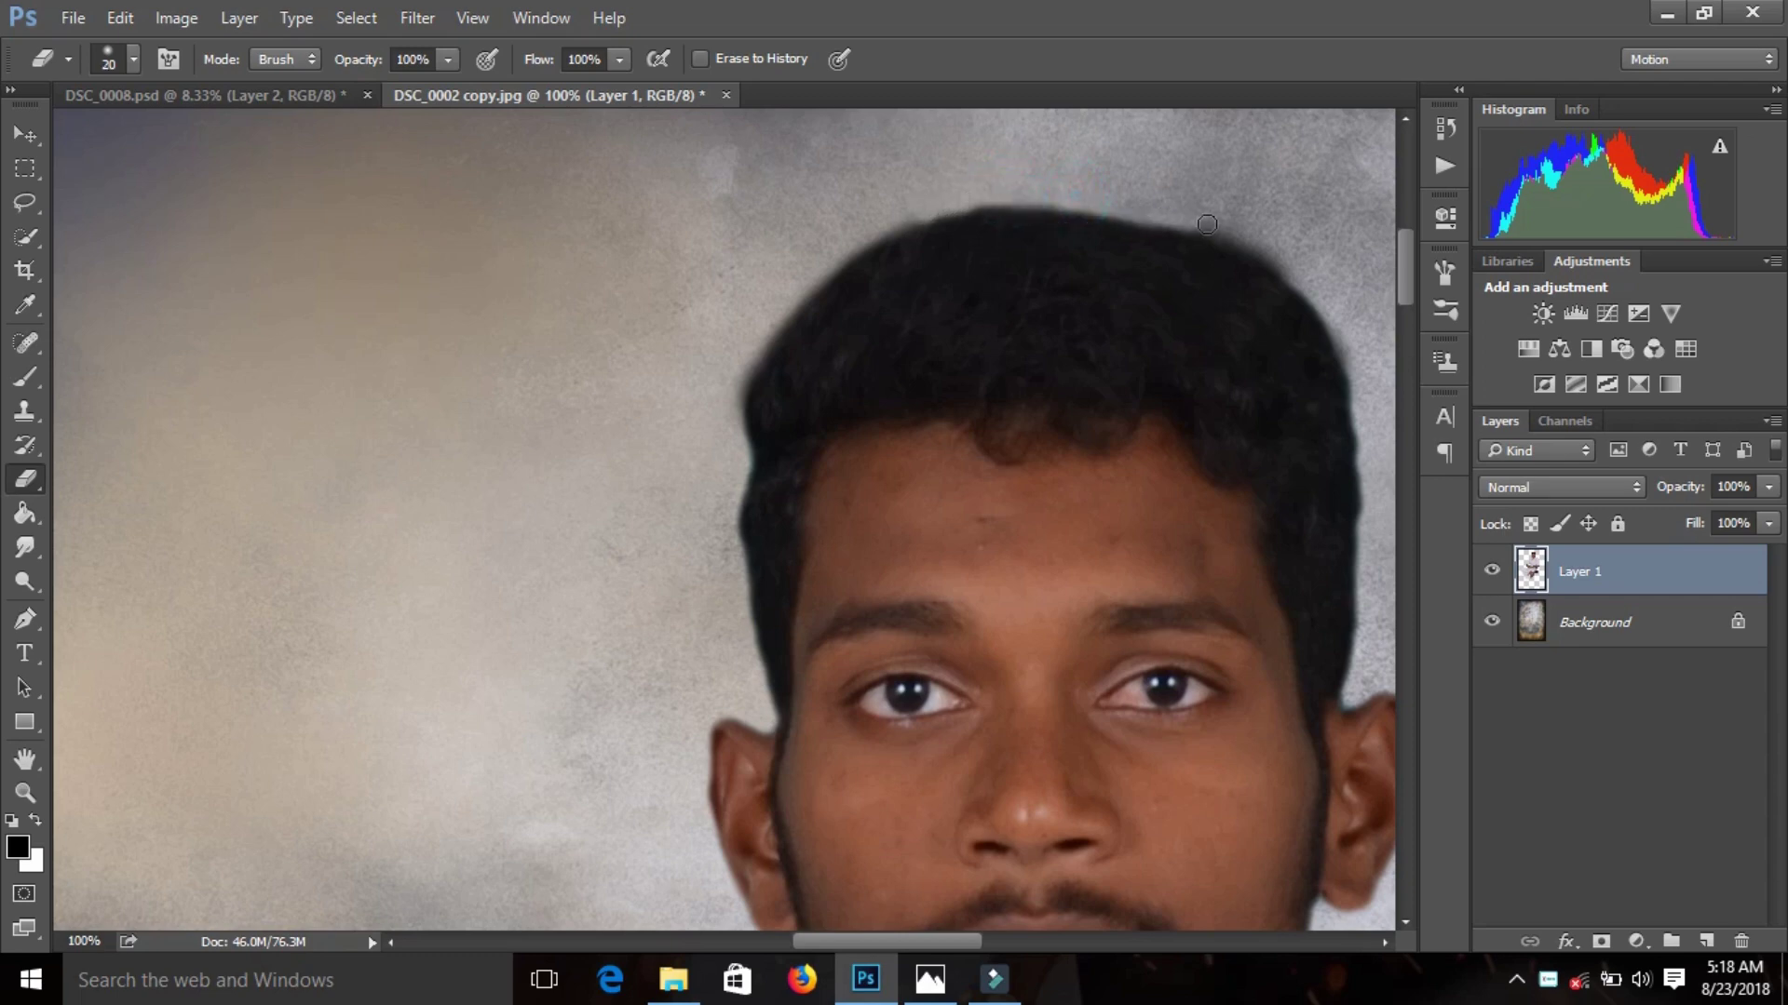
scroll(1042, 367, down, 2)
scroll(1035, 350, down, 1)
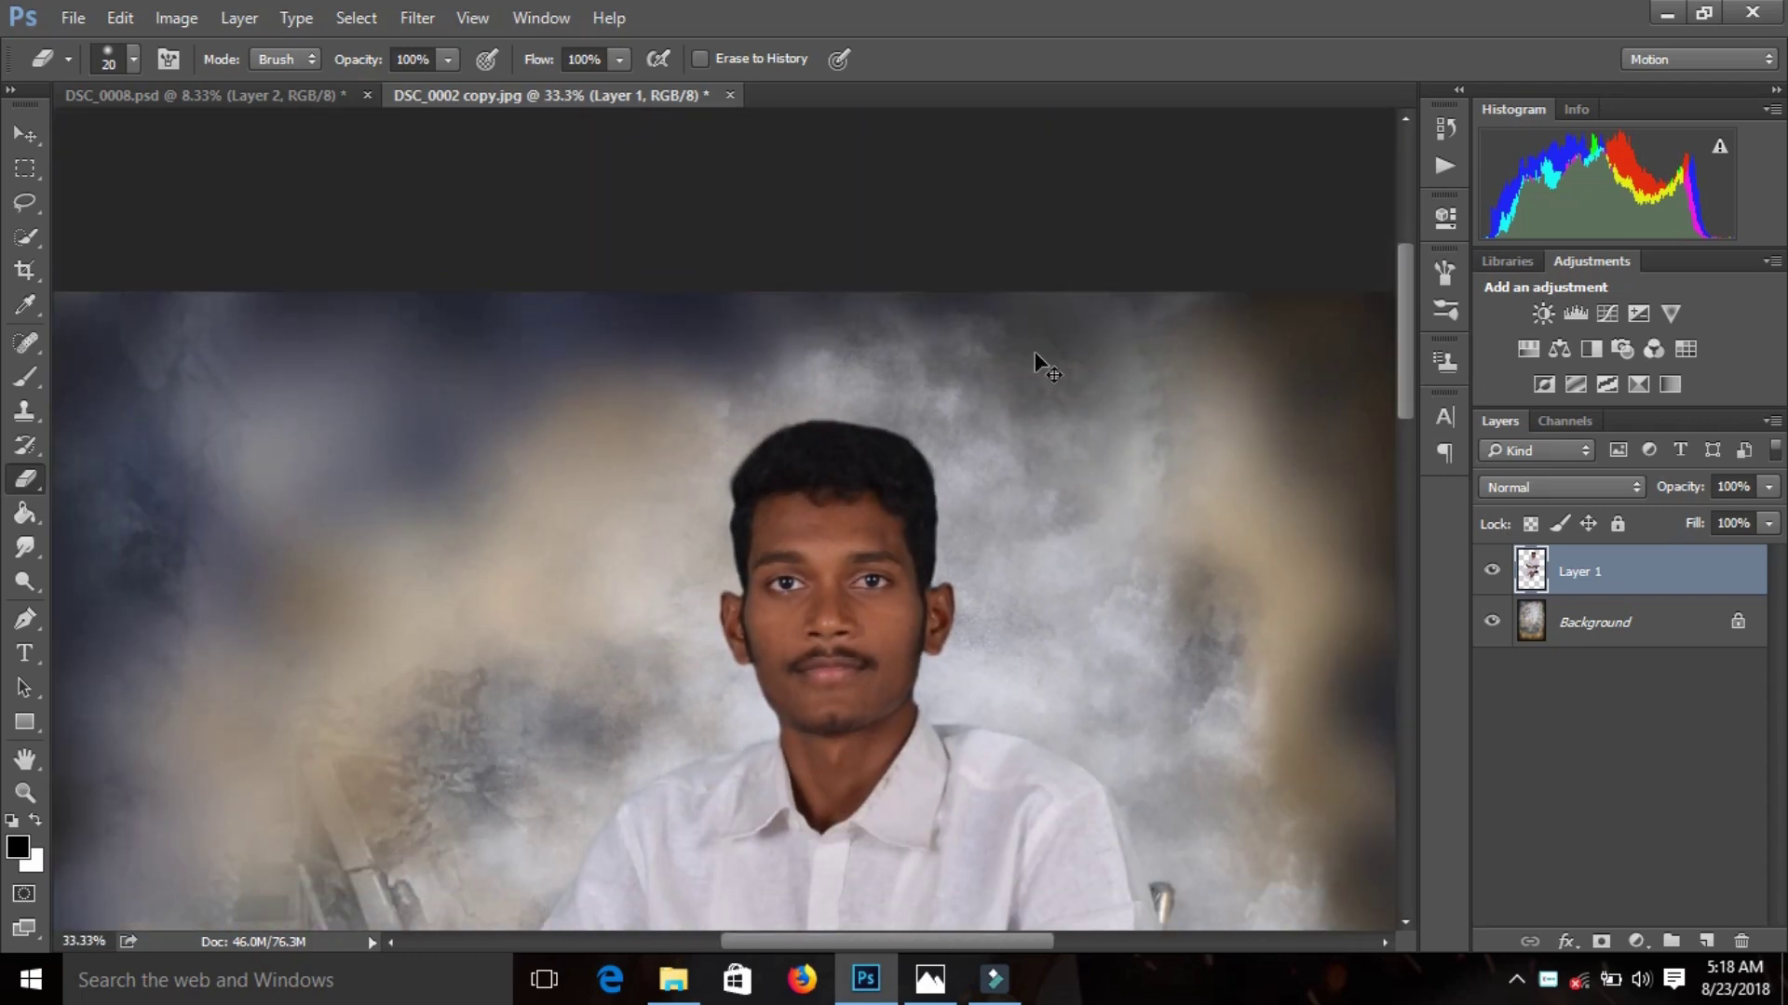
- Place the yj smoke image as an embedded layer and rasterize it
scroll(1035, 350, down, 2)
scroll(1035, 353, down, 1)
click(73, 17)
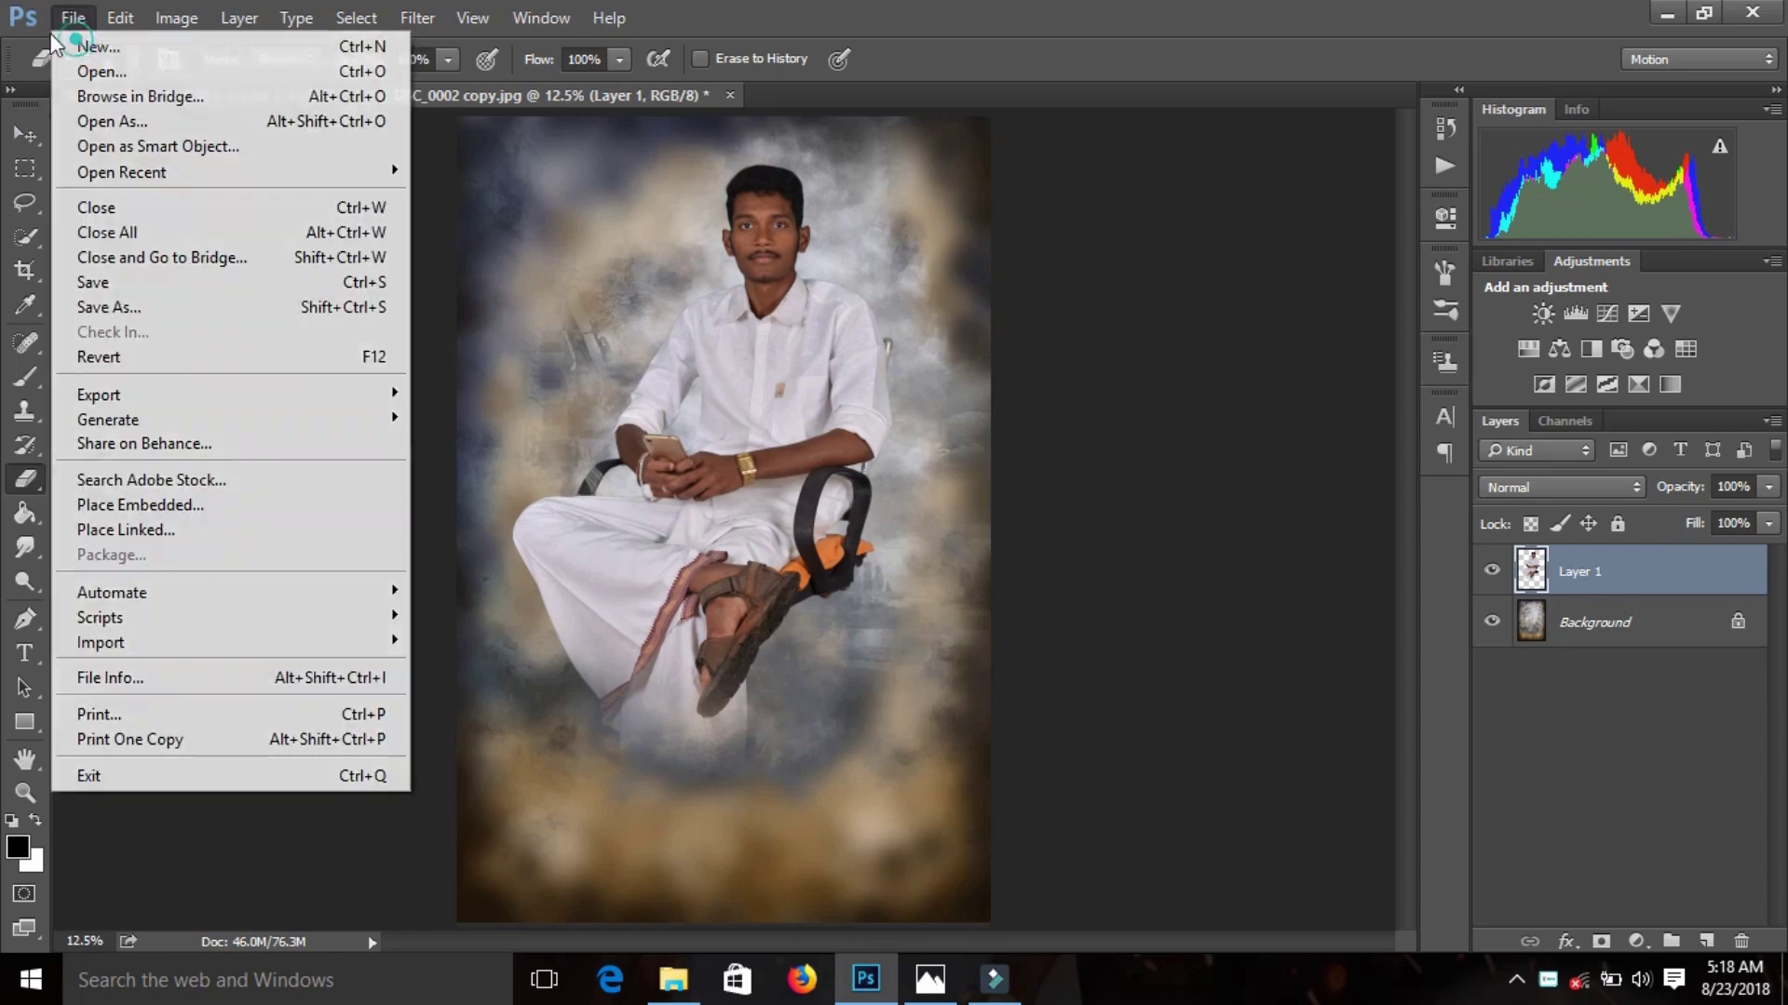
click(140, 507)
click(846, 259)
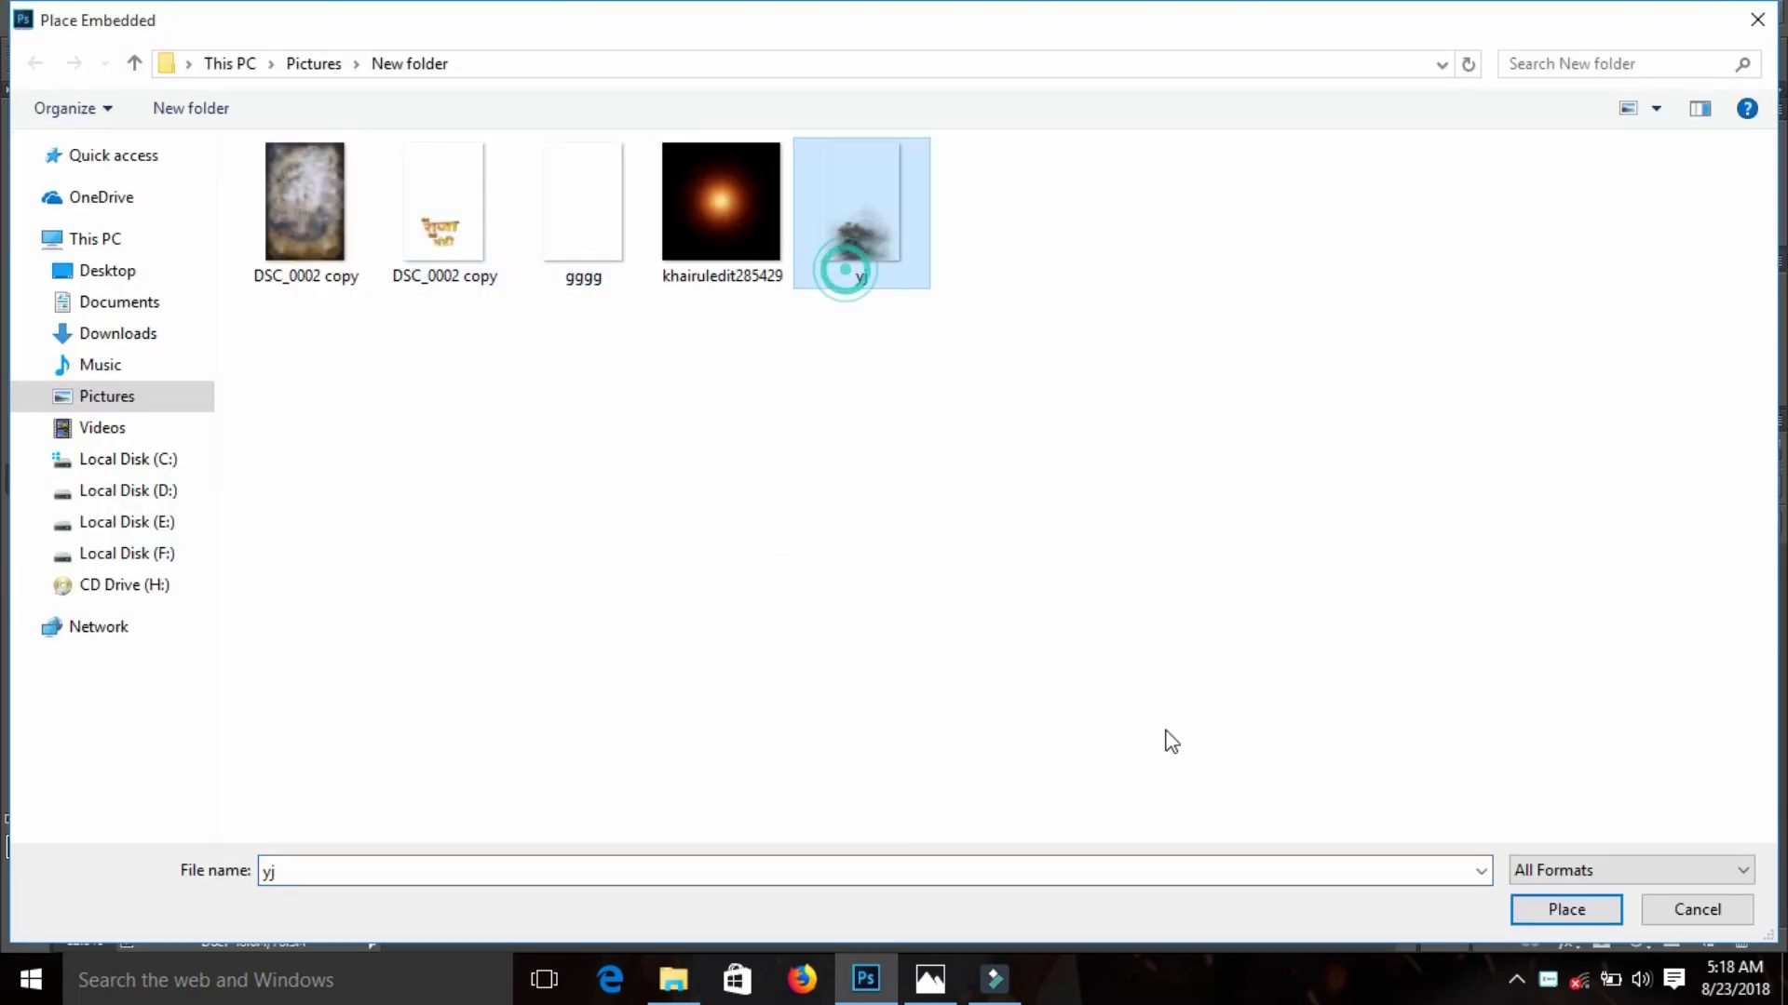
click(1568, 910)
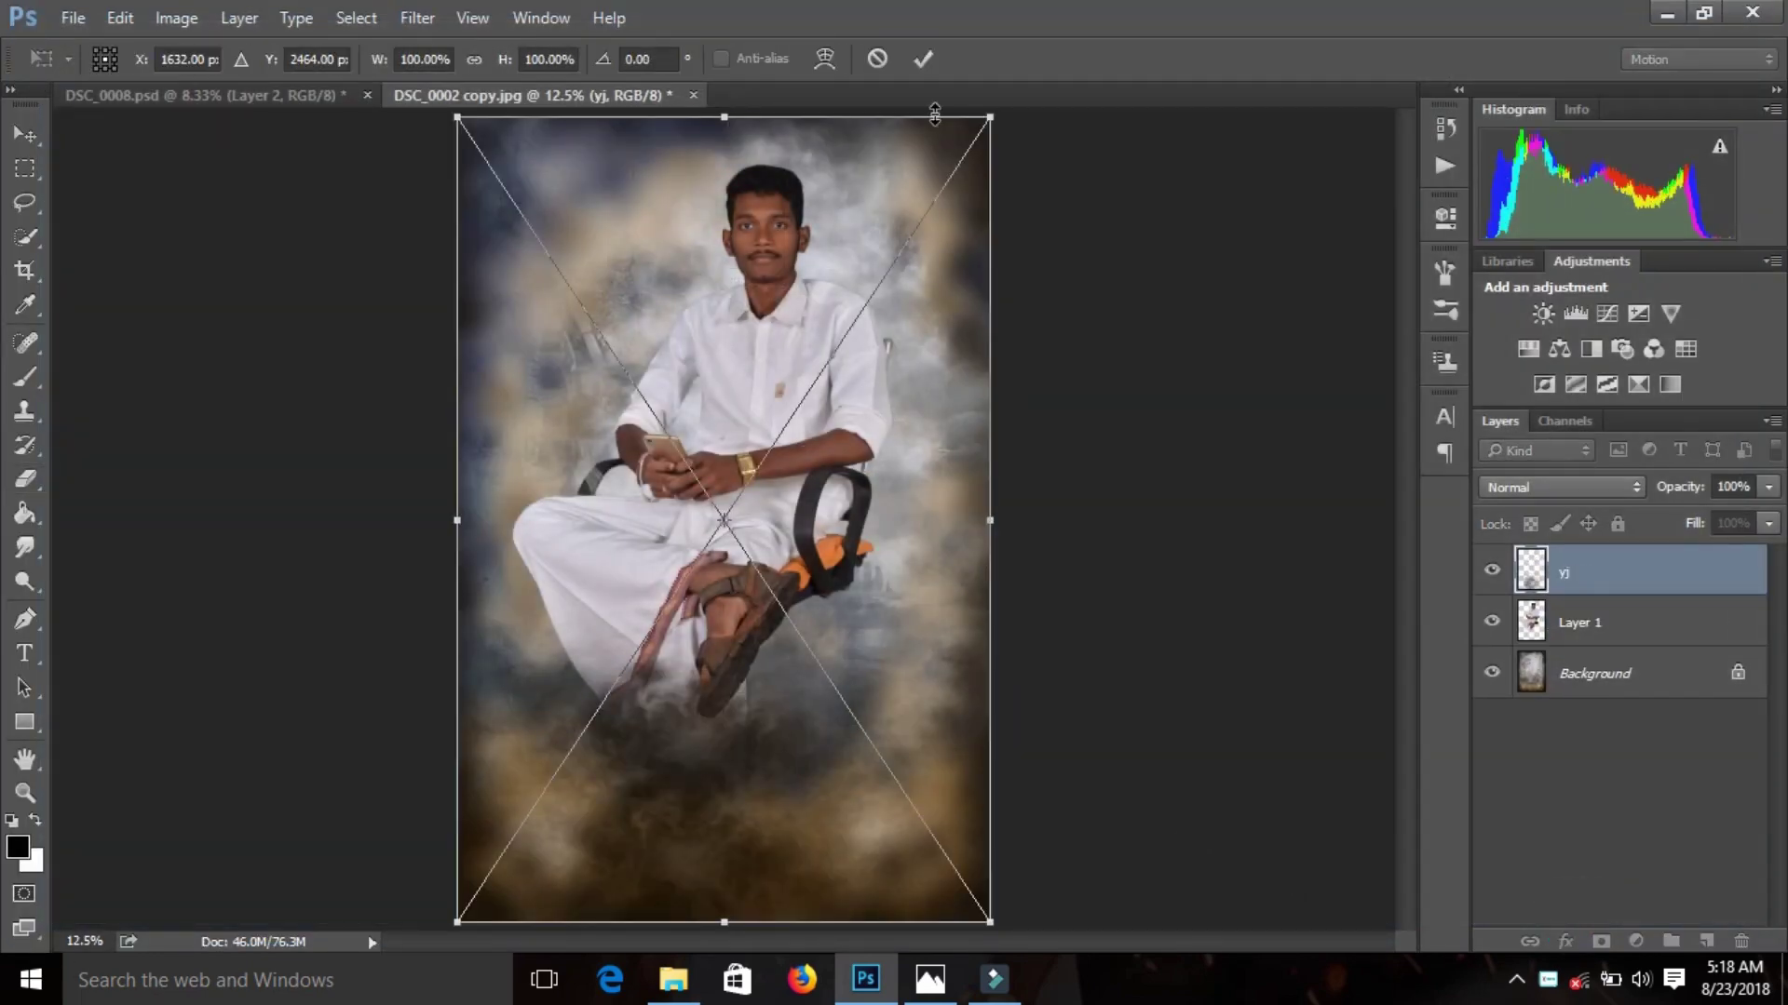
click(923, 59)
key(e)
click(841, 400)
- Select the seated man's layer and start the Camera Raw Filter on it
click(983, 407)
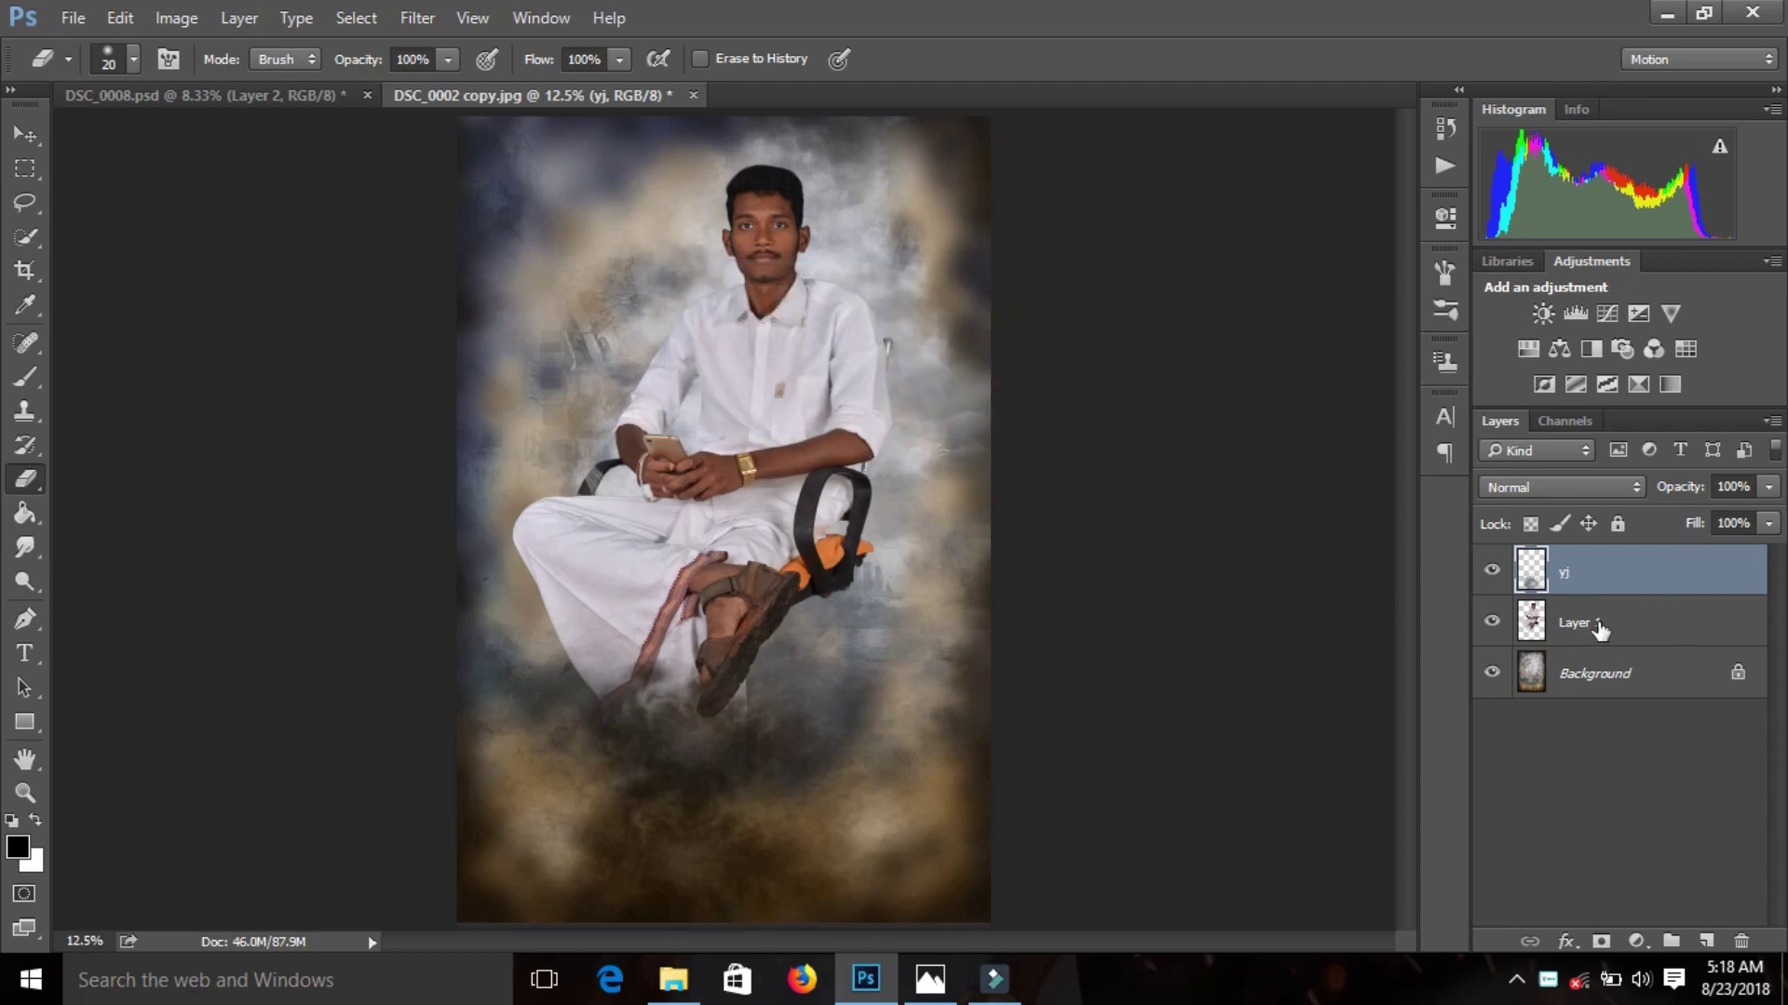
click(1582, 622)
click(417, 17)
click(491, 166)
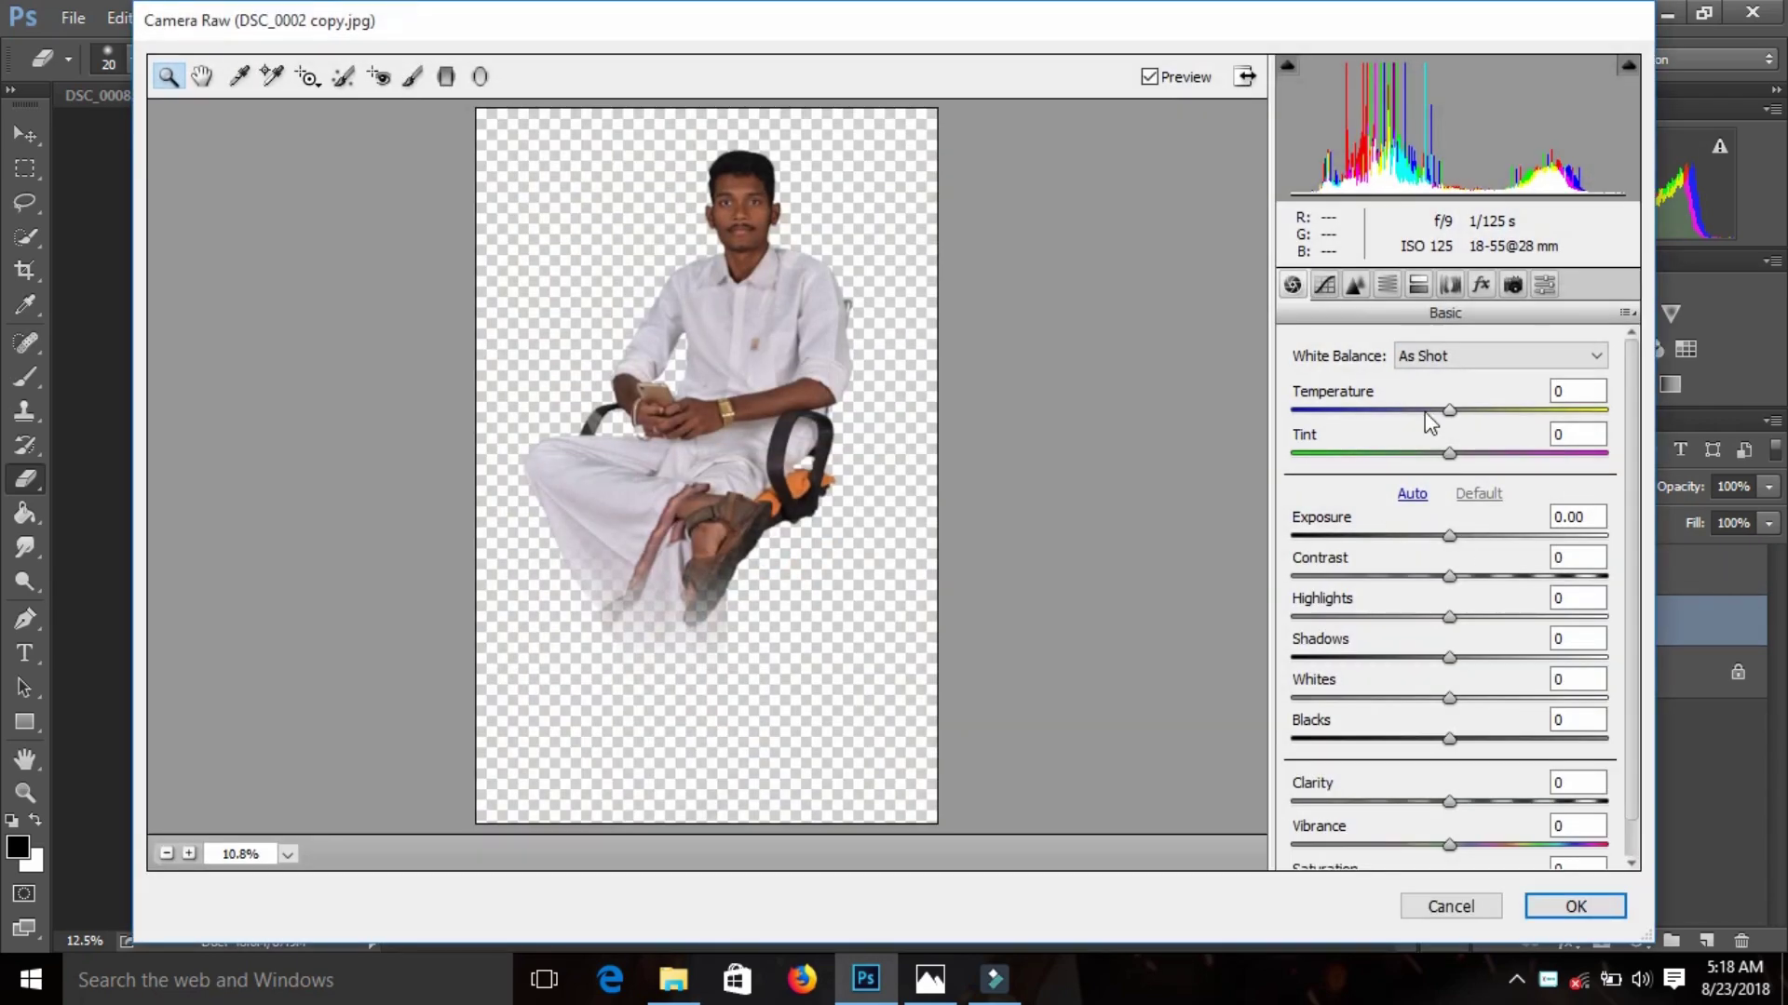
- Set Temperature -9, Exposure -0.50, Highlights -19 and Shadows -14, lower Whites, and raise Vibrance
click(1427, 410)
click(1434, 536)
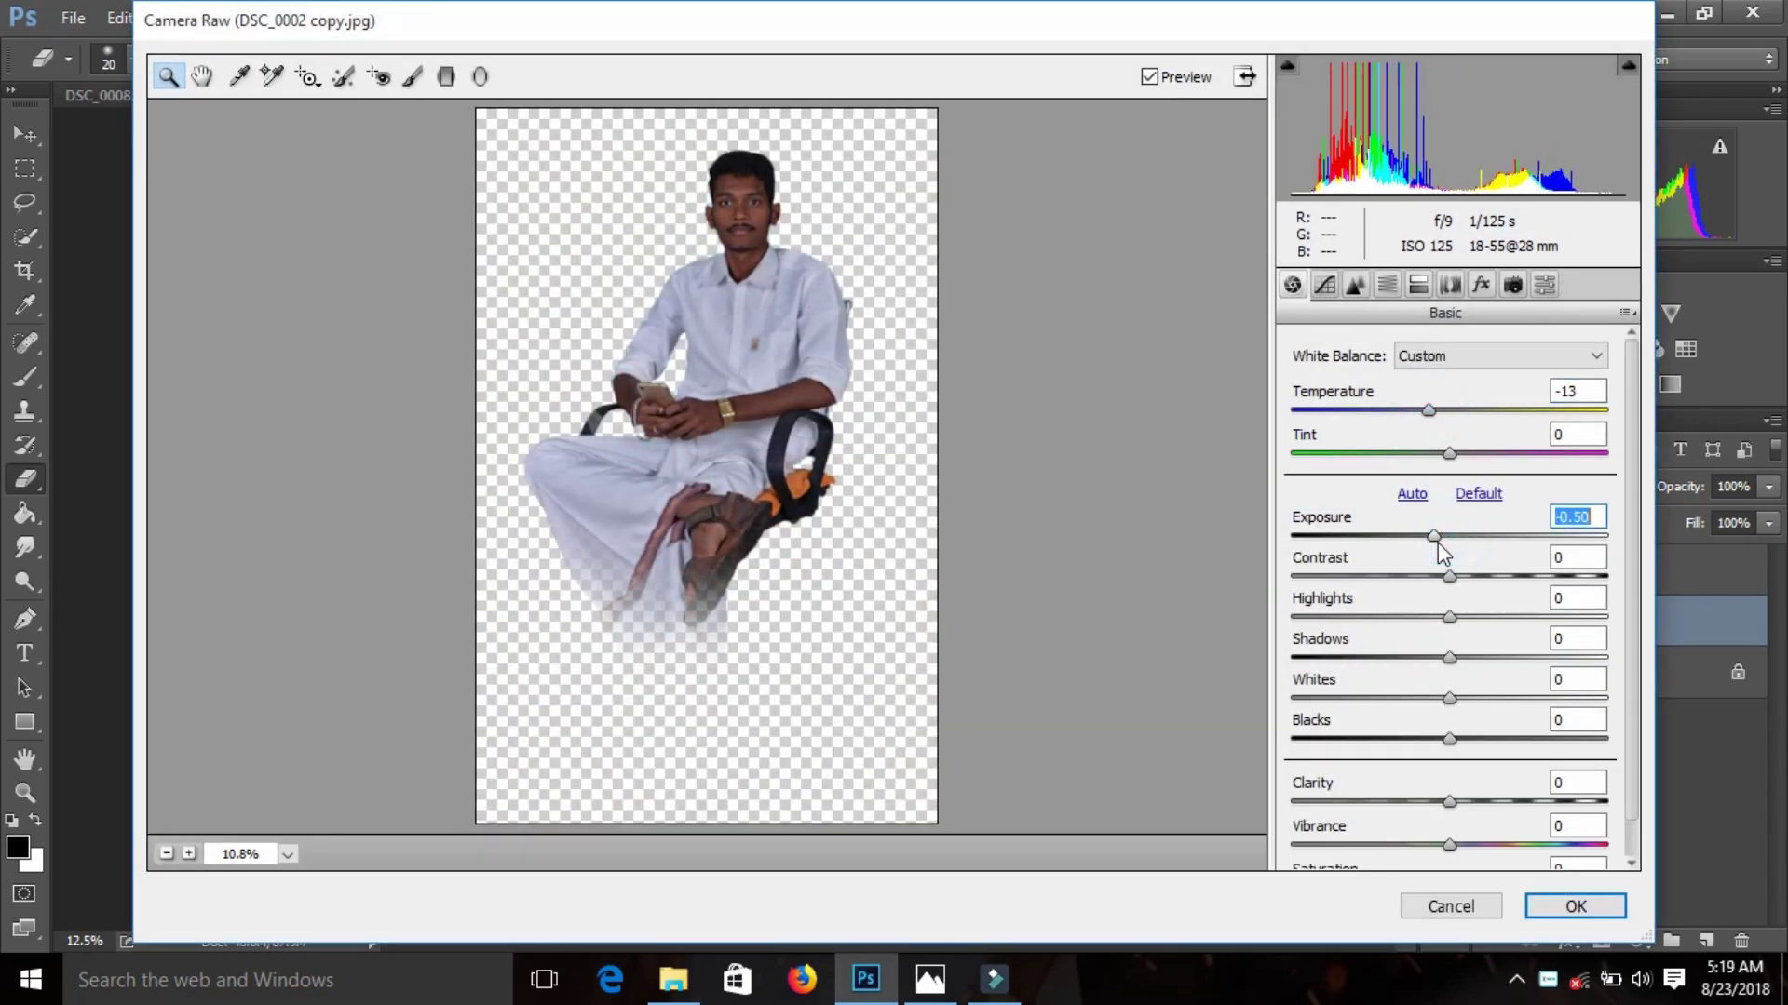
click(1434, 410)
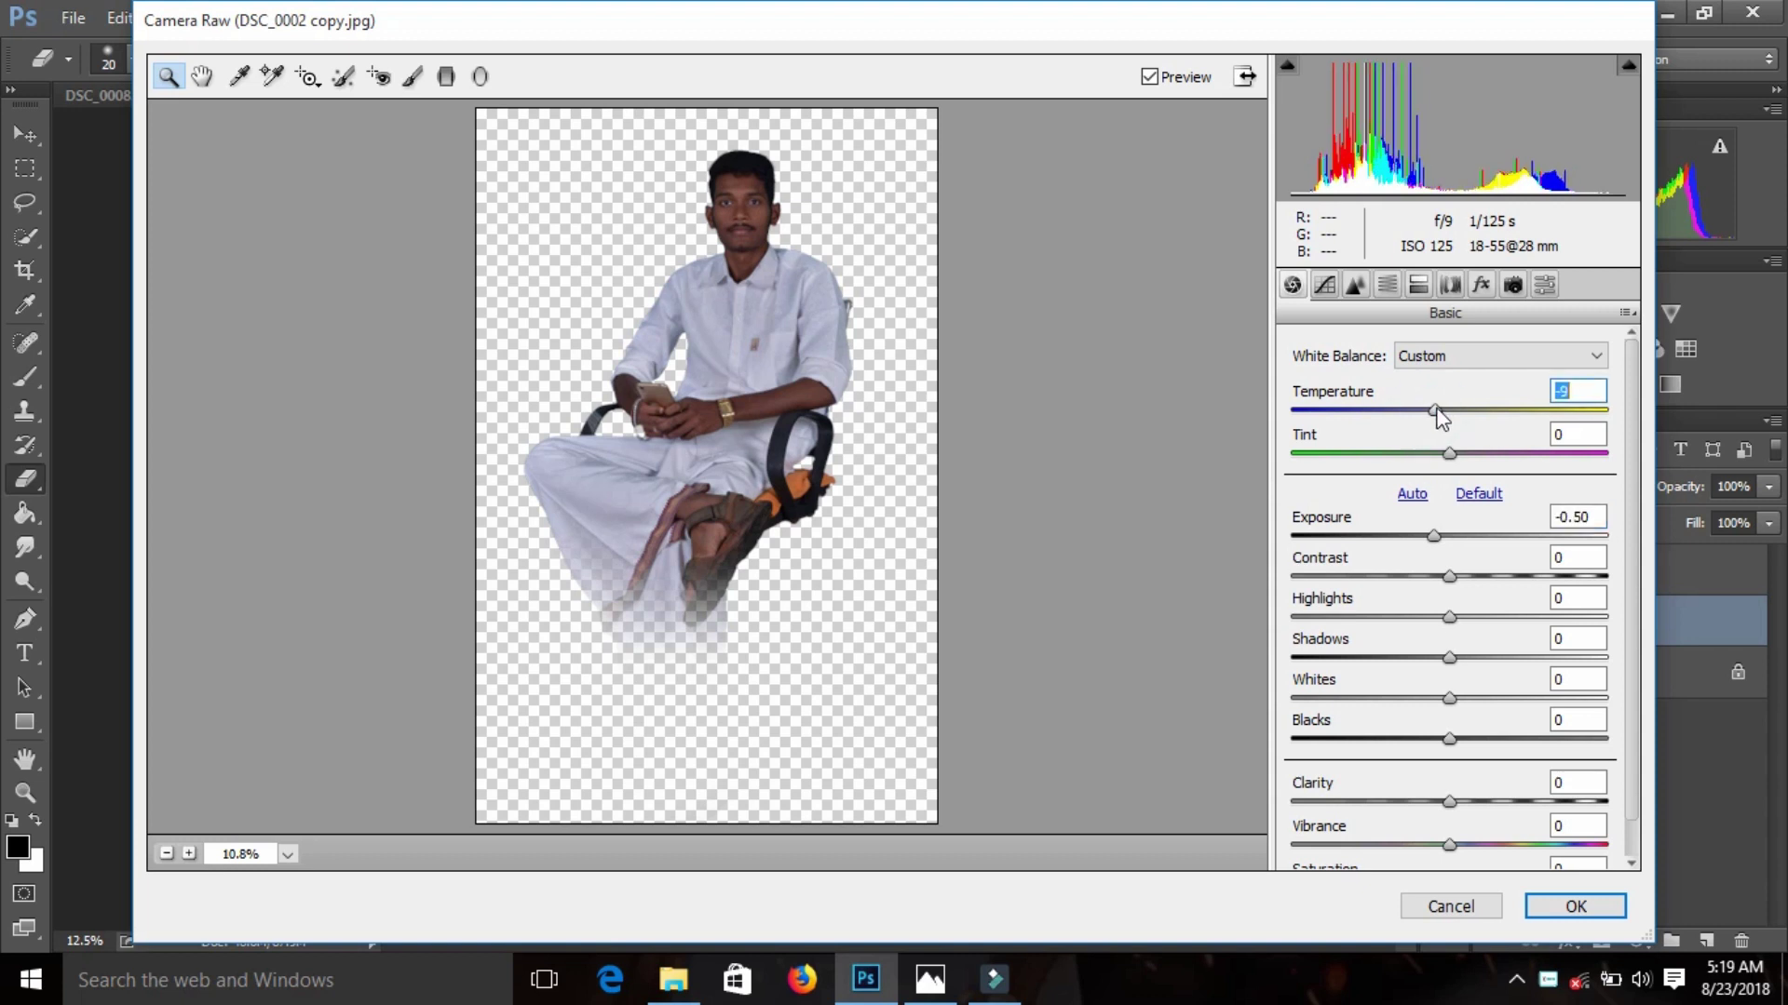
drag(1436, 617, 1419, 616)
click(1426, 659)
click(1415, 698)
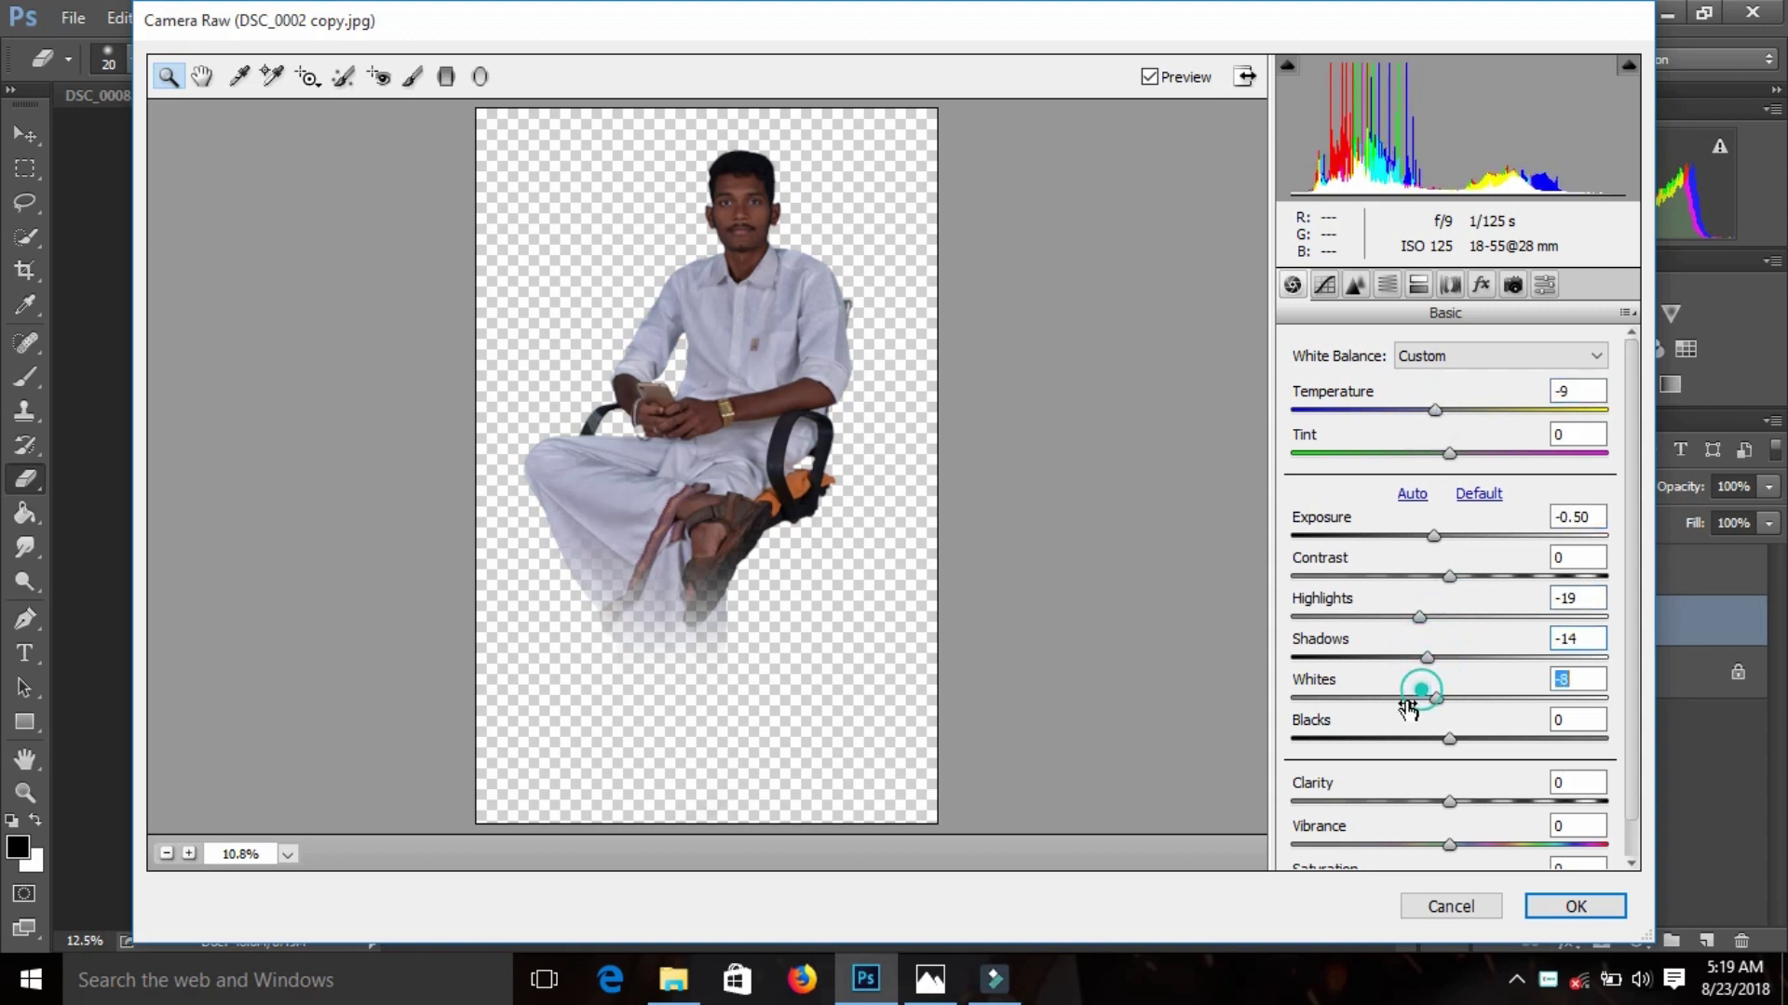
click(1477, 844)
- In HSL Luminance, set Reds to +78 and brighten Oranges, then apply the grade
click(1387, 284)
click(1447, 384)
click(1567, 470)
click(1568, 512)
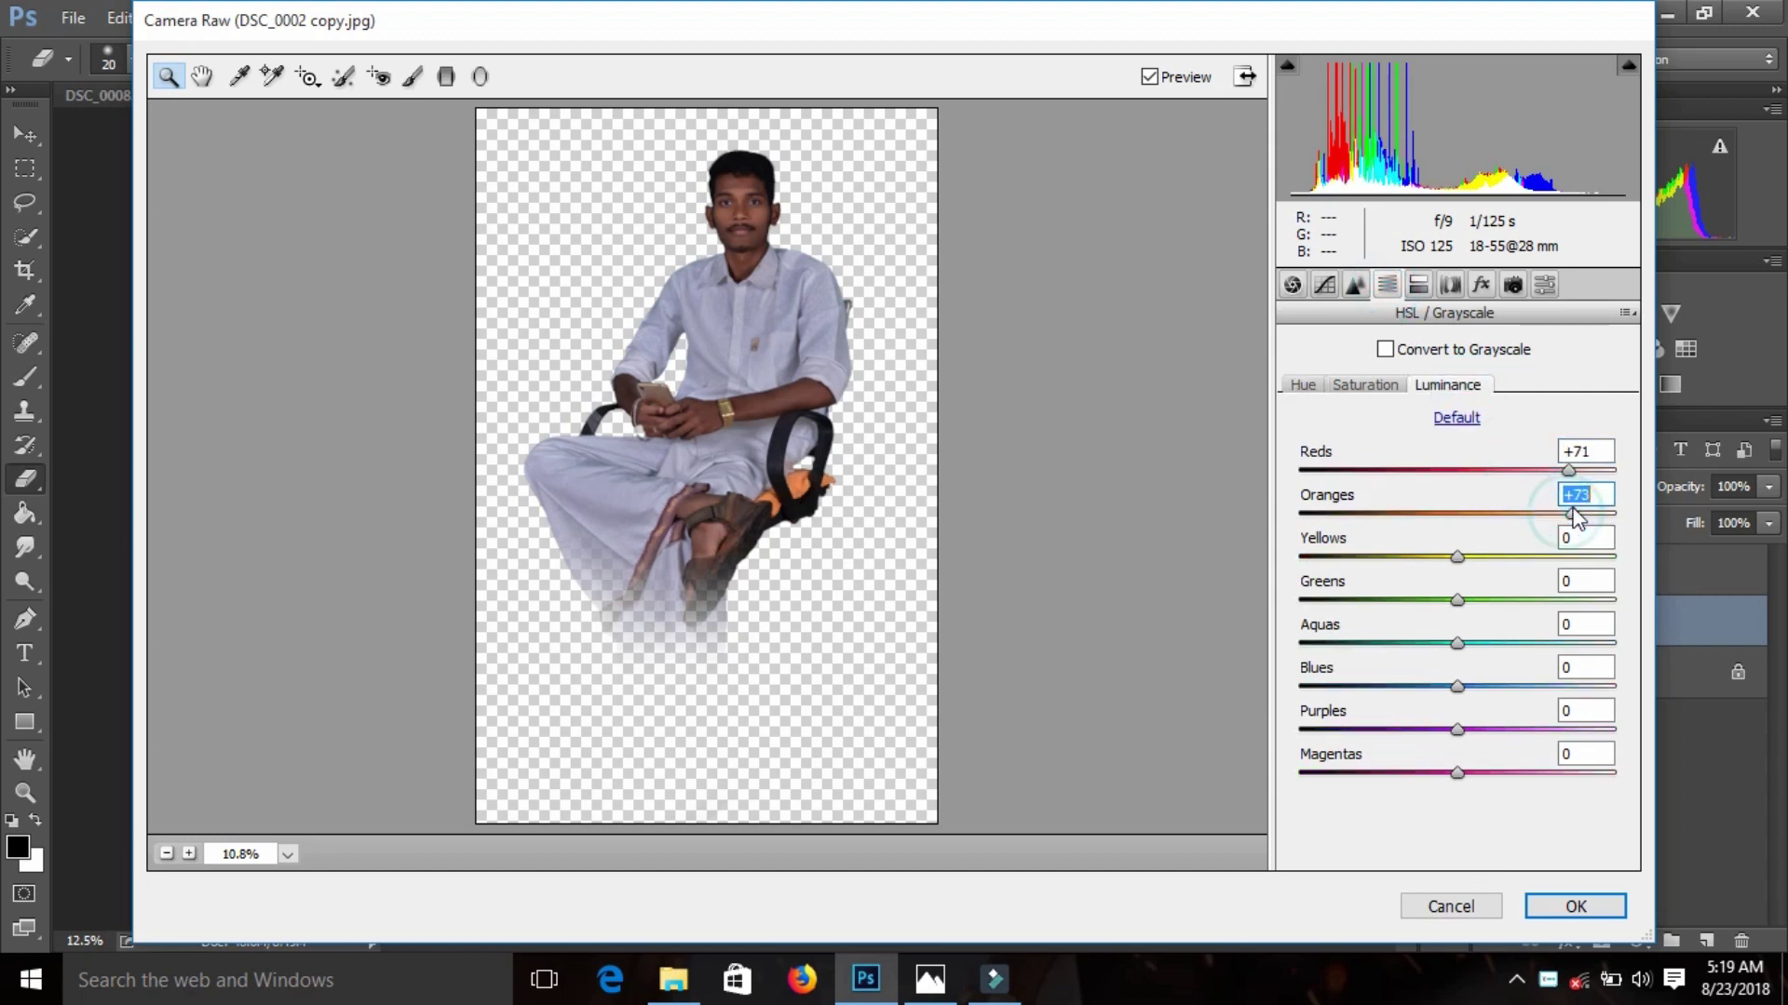
double_click(1573, 465)
click(1580, 471)
click(1576, 905)
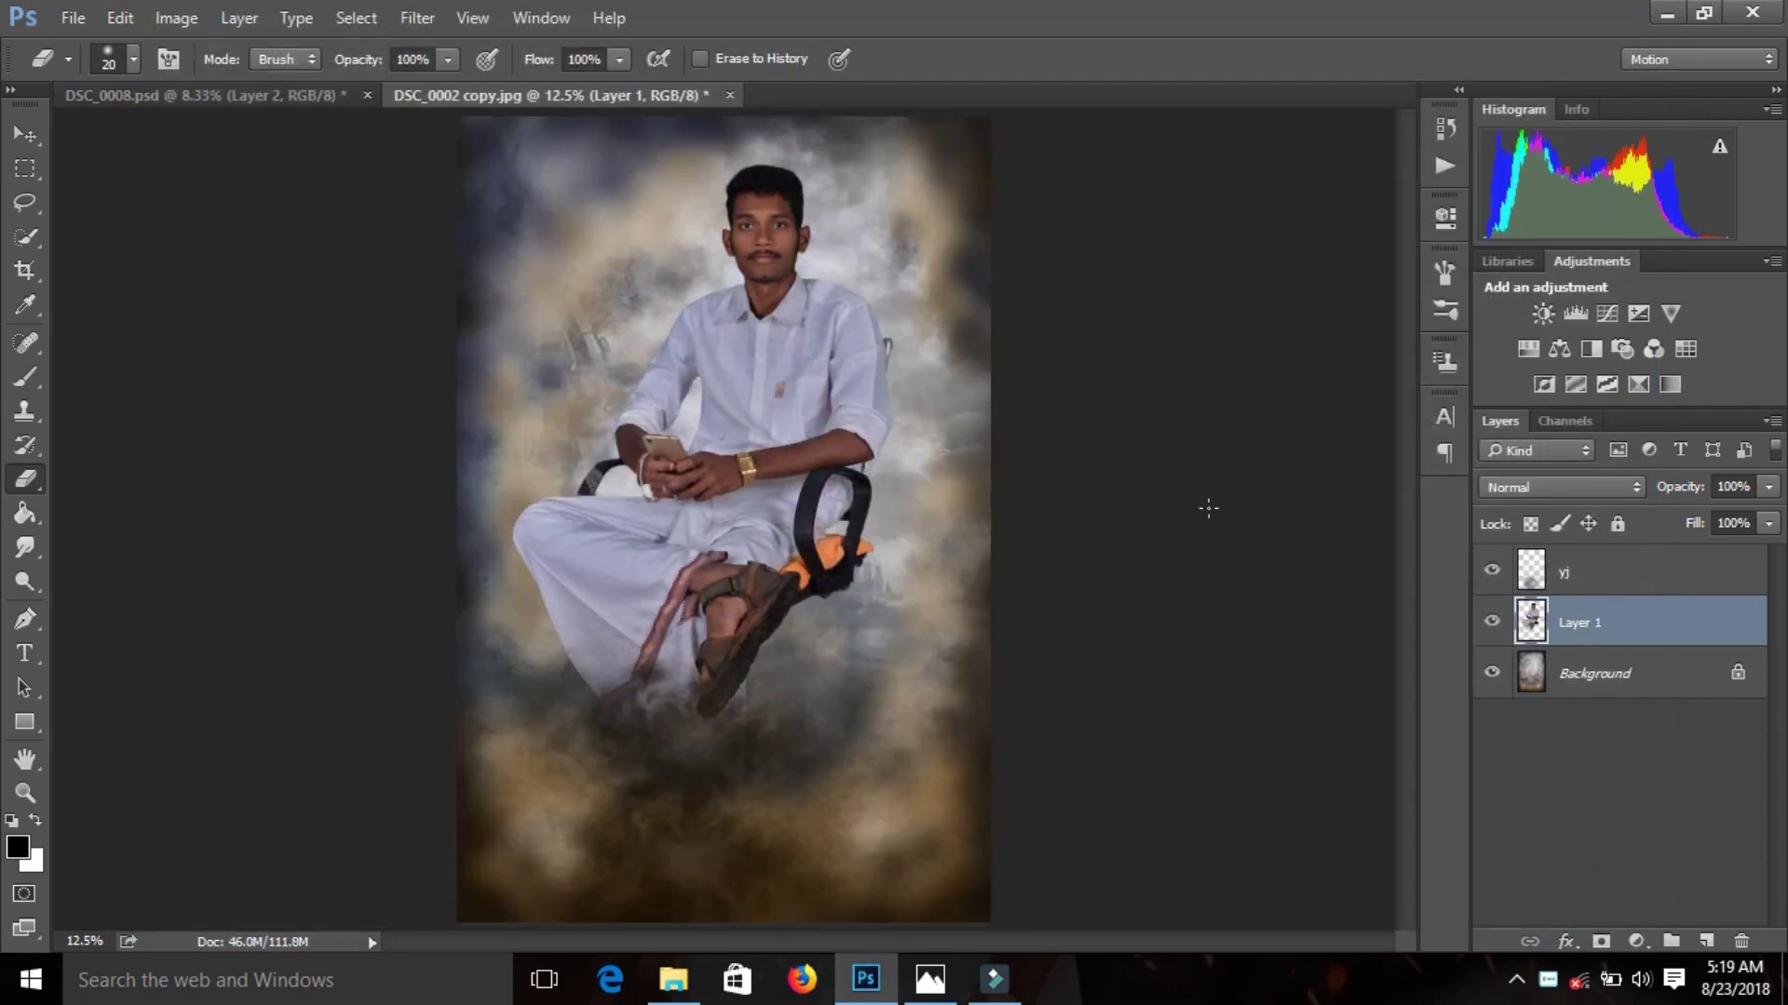
- Bring the standing man into the poster, tilted about seven degrees and nudged right and up
click(1615, 679)
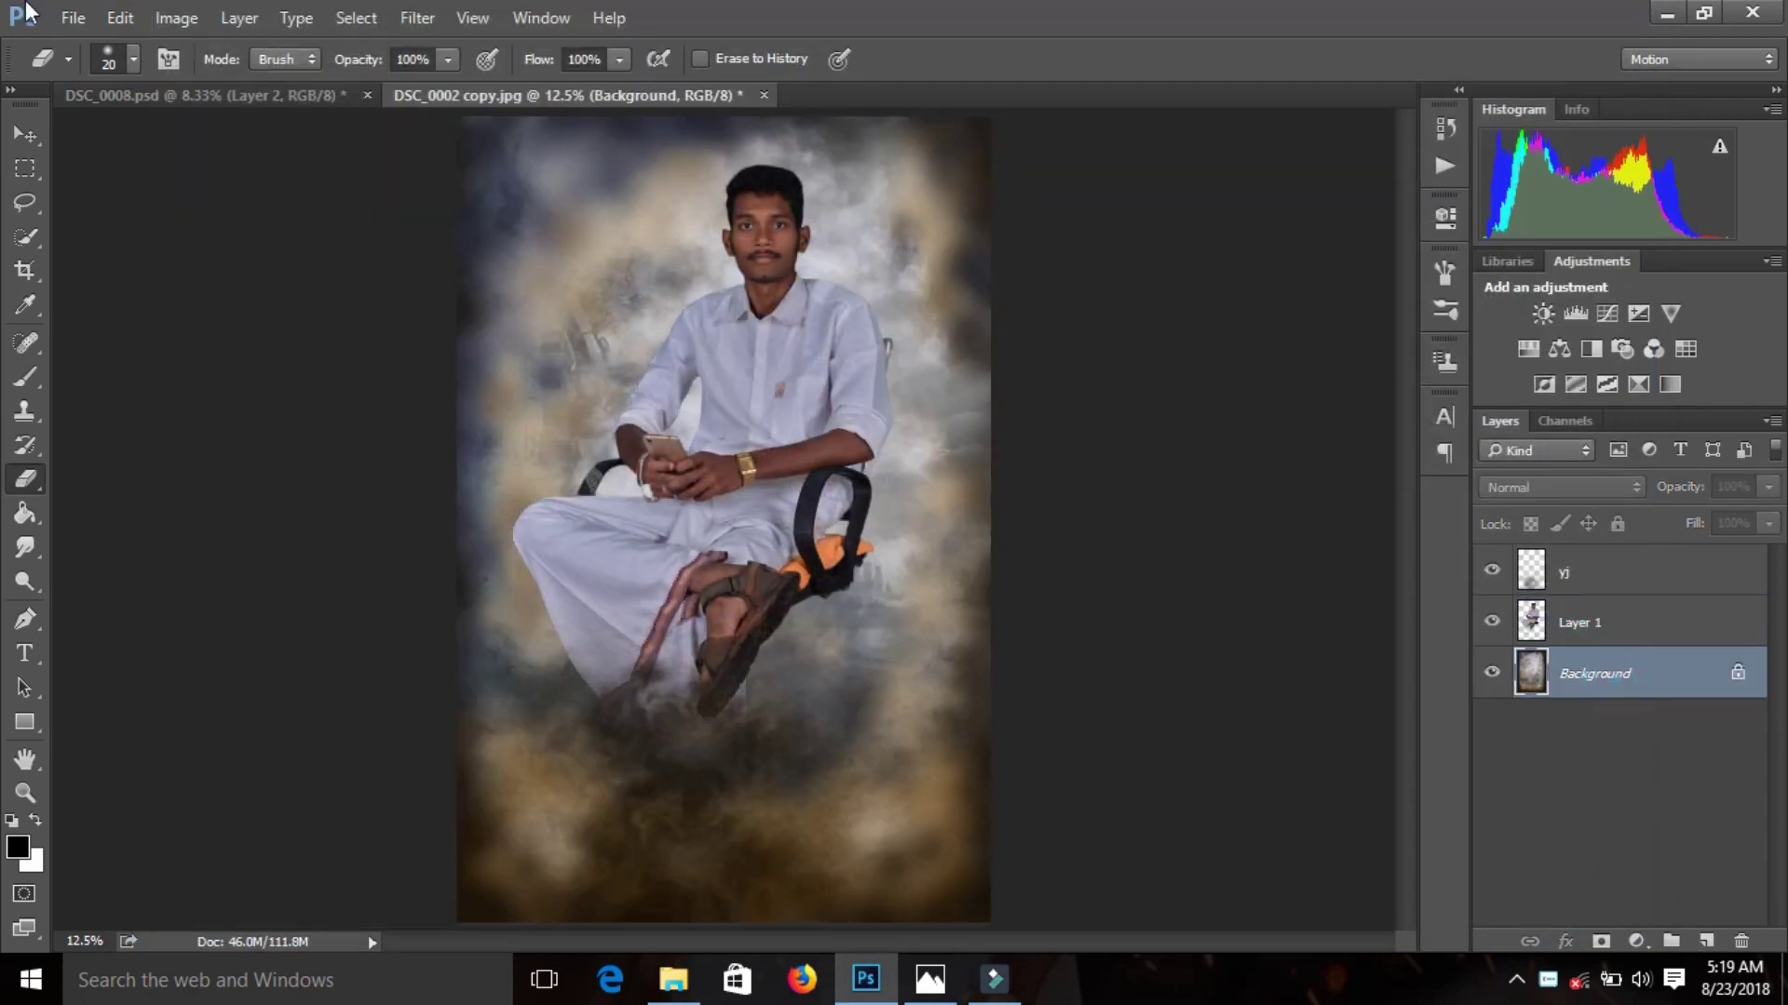
click(196, 95)
click(1578, 575)
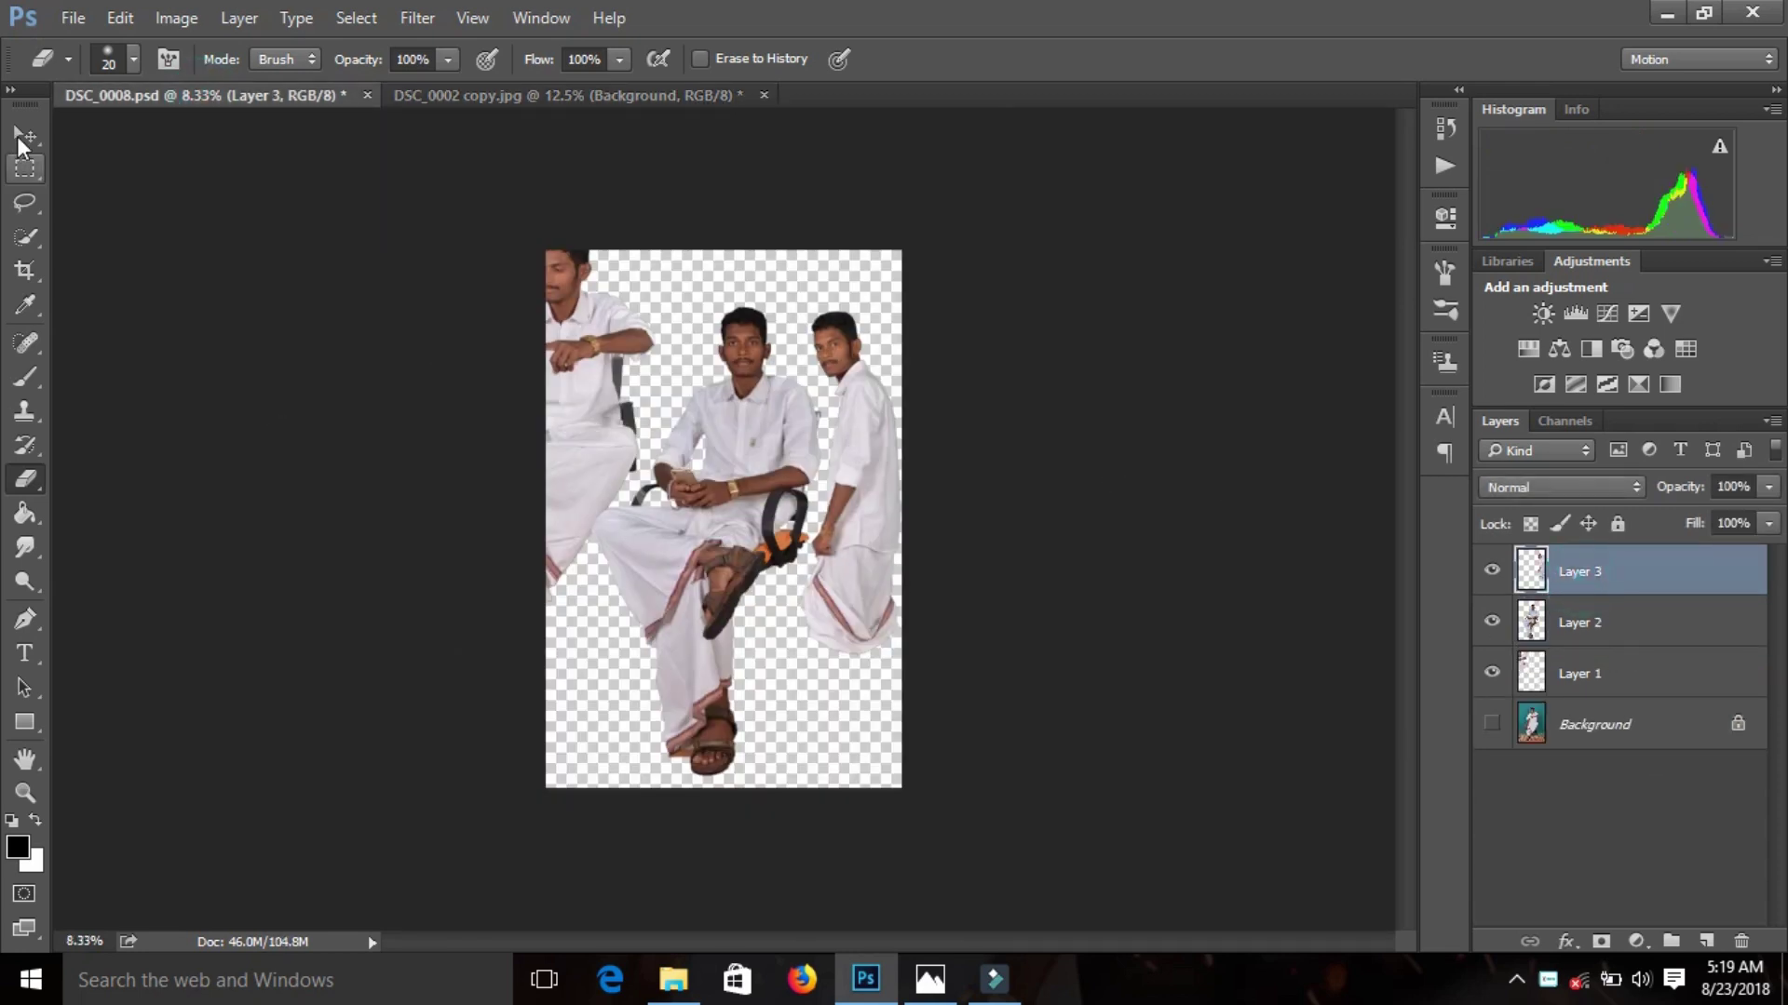
click(18, 136)
mouse_move(850, 398)
mouse_down()
mouse_move(567, 96)
mouse_move(890, 313)
mouse_move(939, 308)
mouse_up()
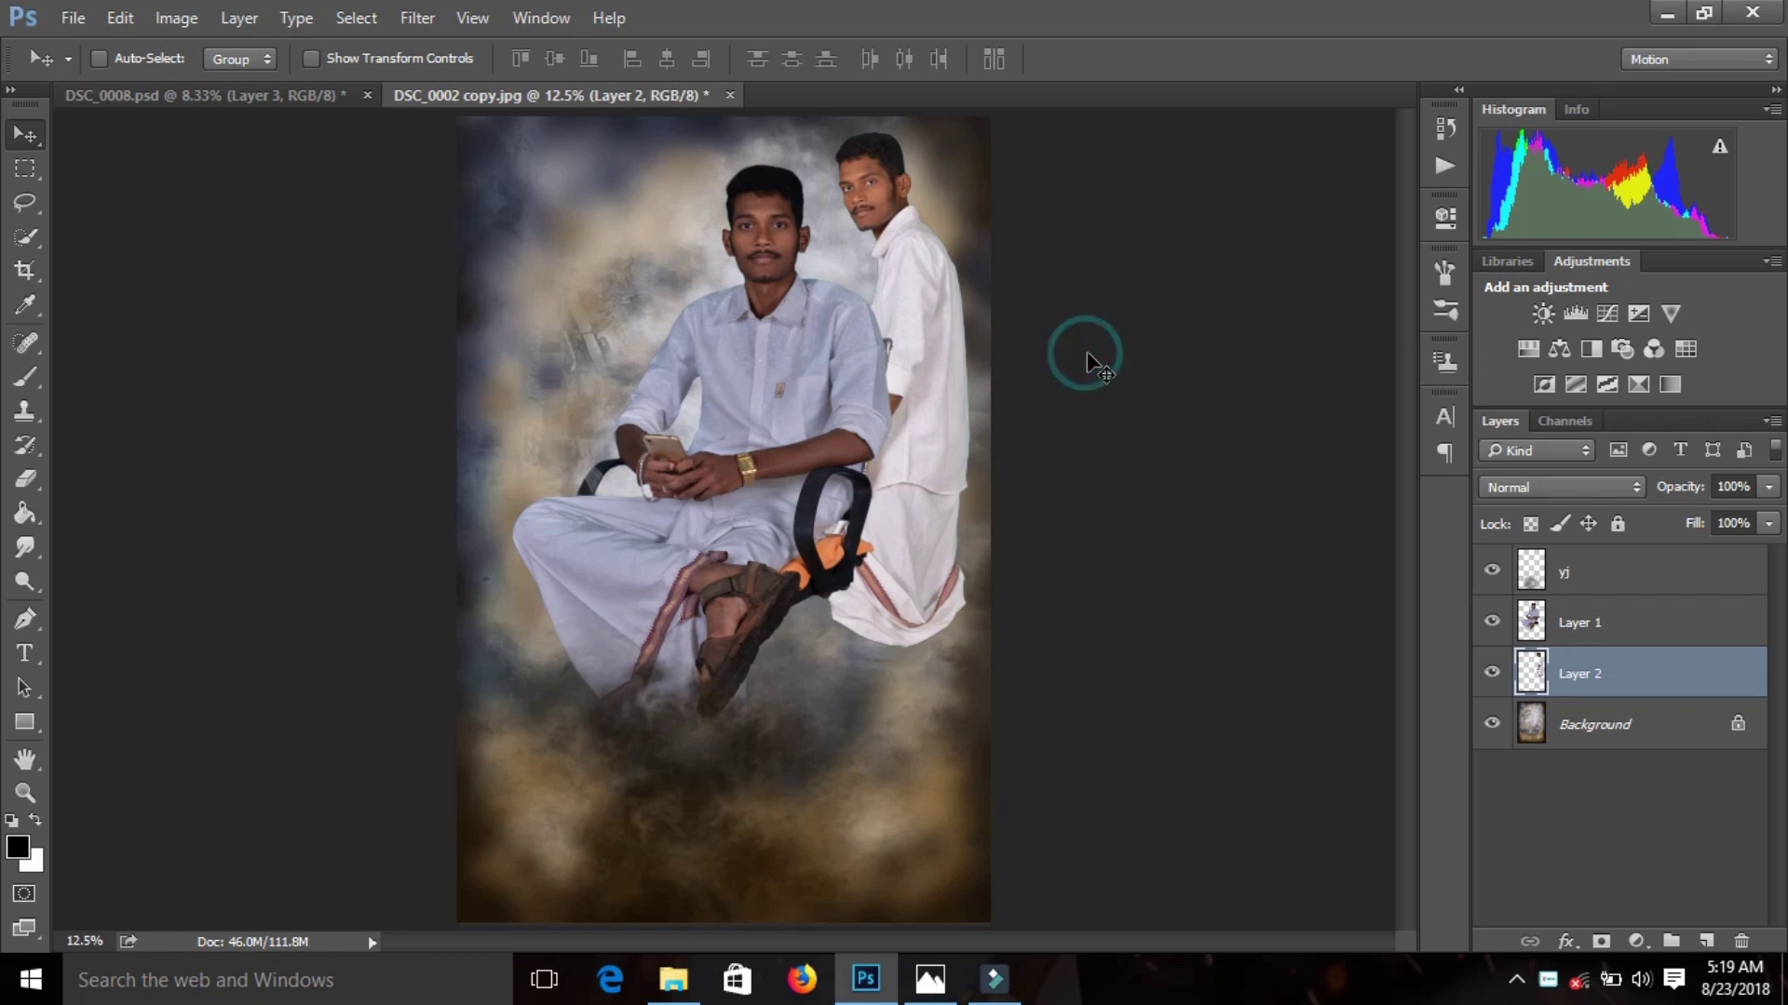
key(ctrl+t)
drag(1089, 365, 1133, 316)
drag(914, 402, 941, 394)
click(1188, 58)
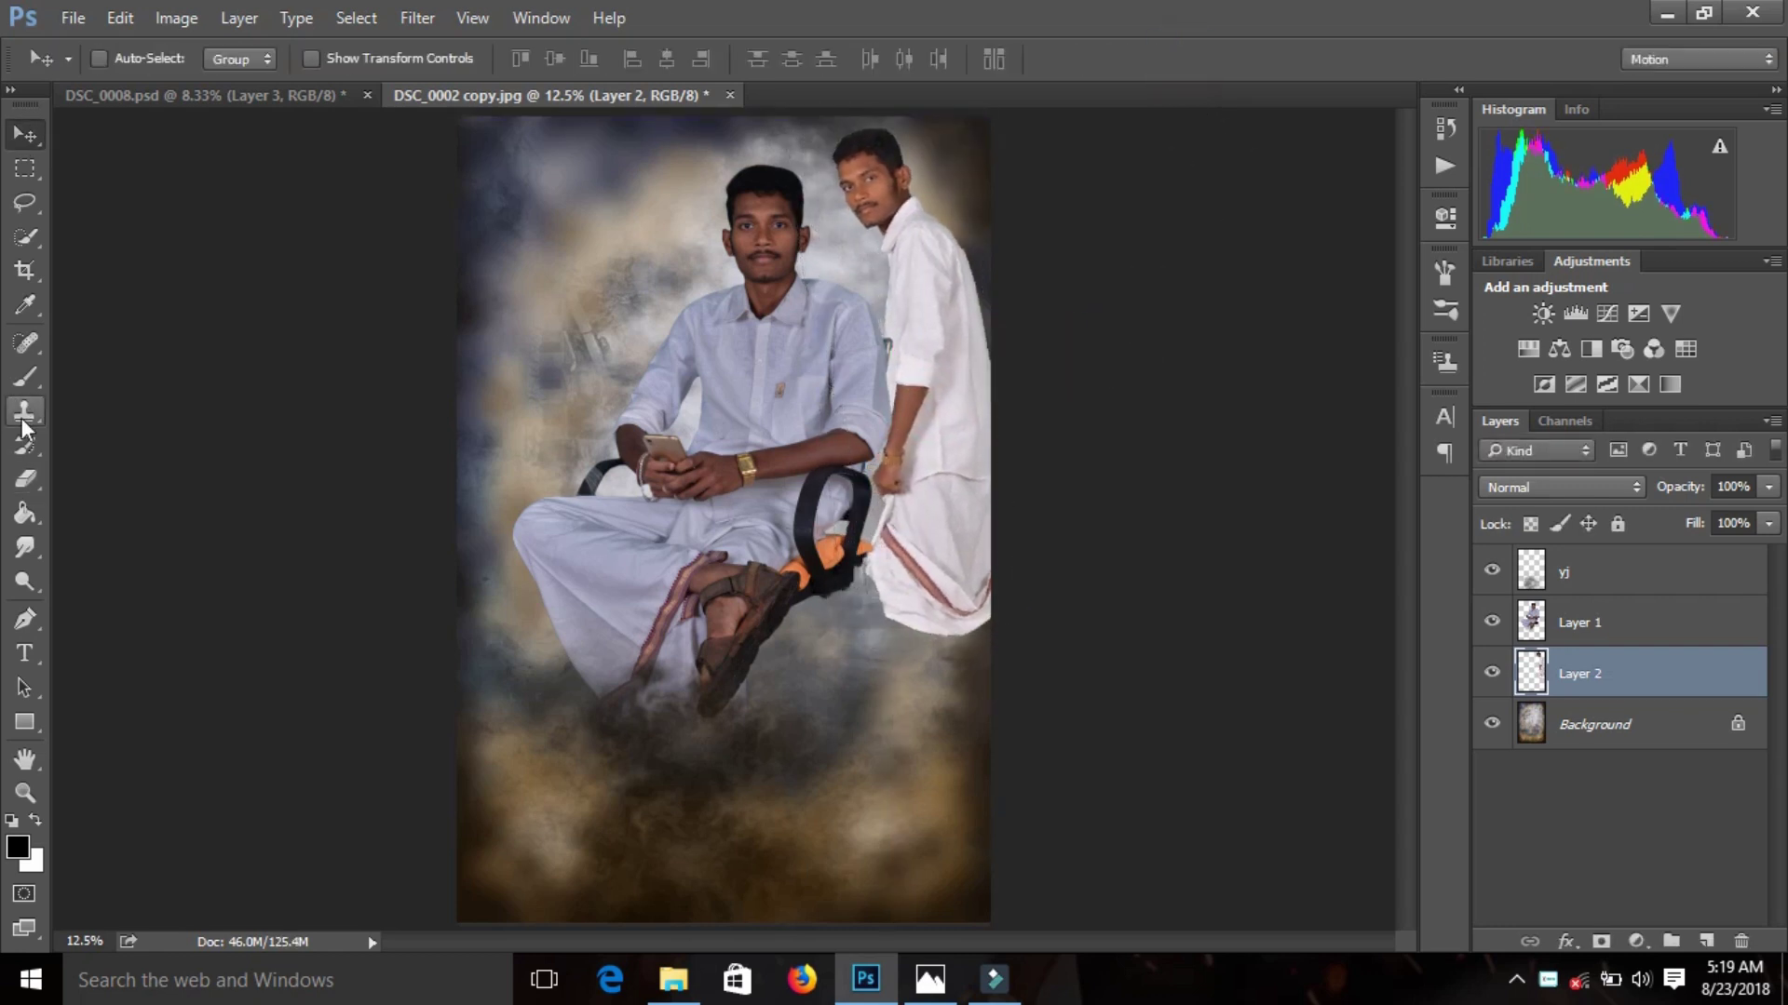
- Erase the standing man's lower body and right side, rotating him three degrees clockwise
click(28, 481)
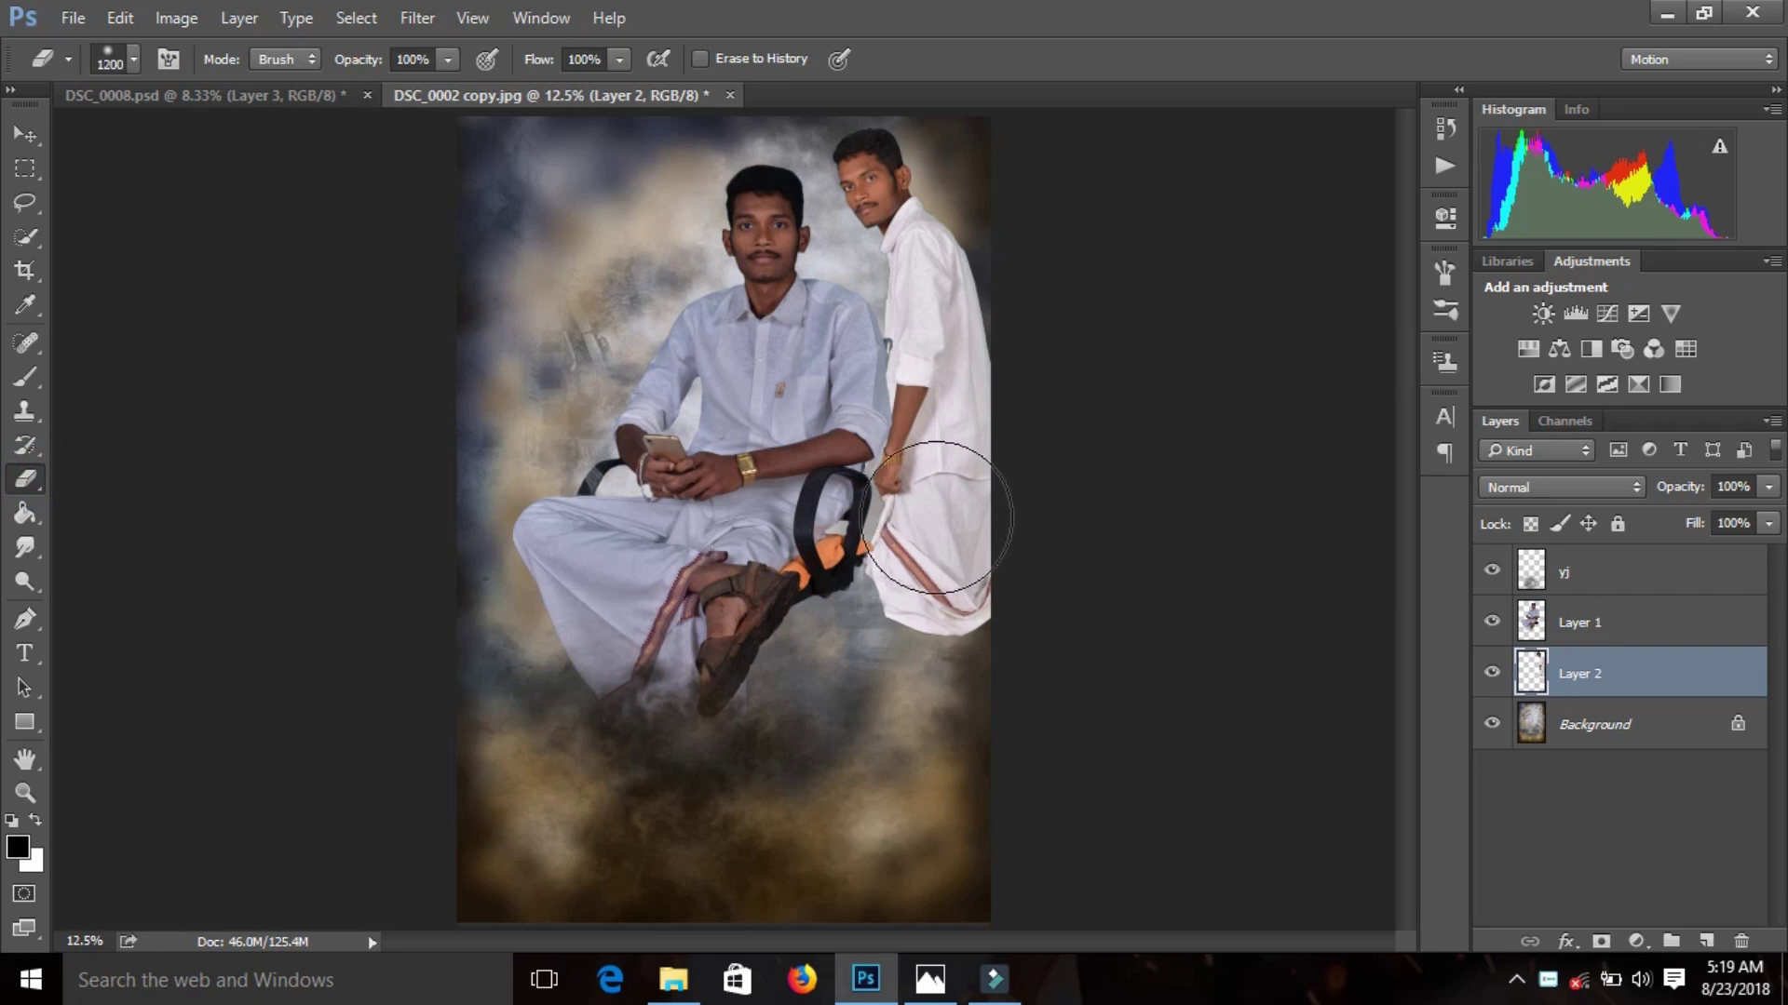
drag(933, 522, 913, 559)
key(bracketright)
drag(996, 386, 922, 433)
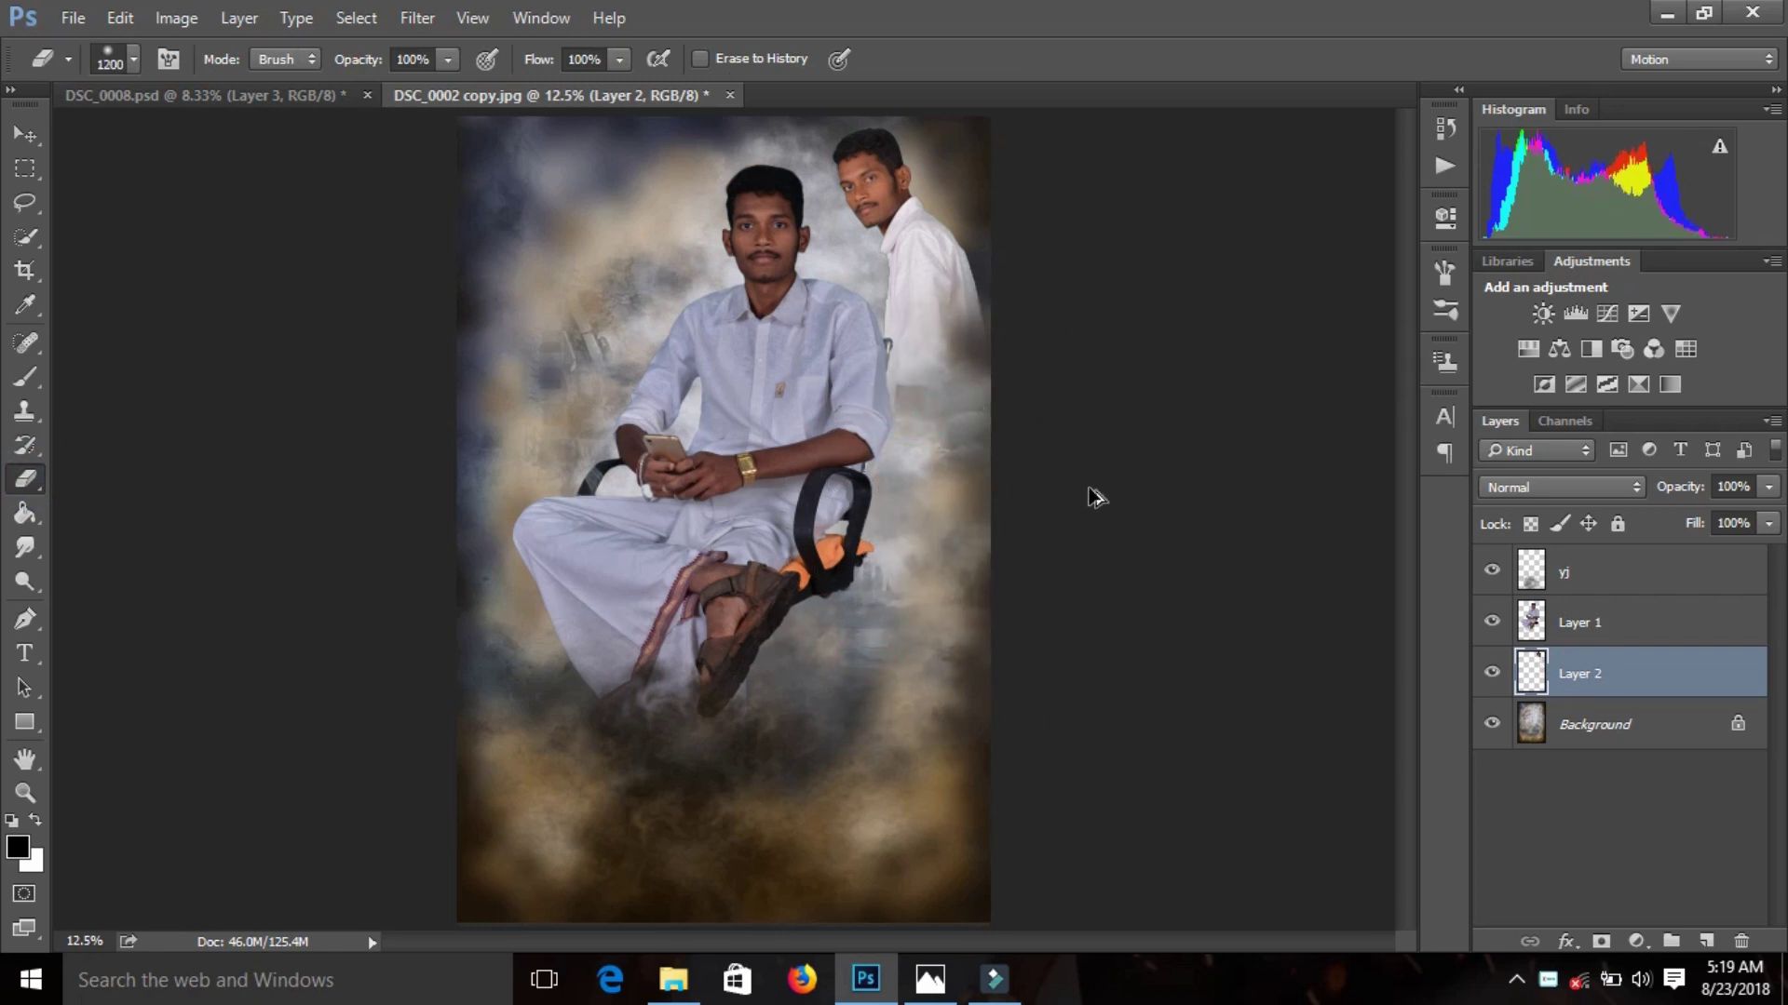
key(ctrl+t)
drag(1229, 523, 1229, 545)
key(Return)
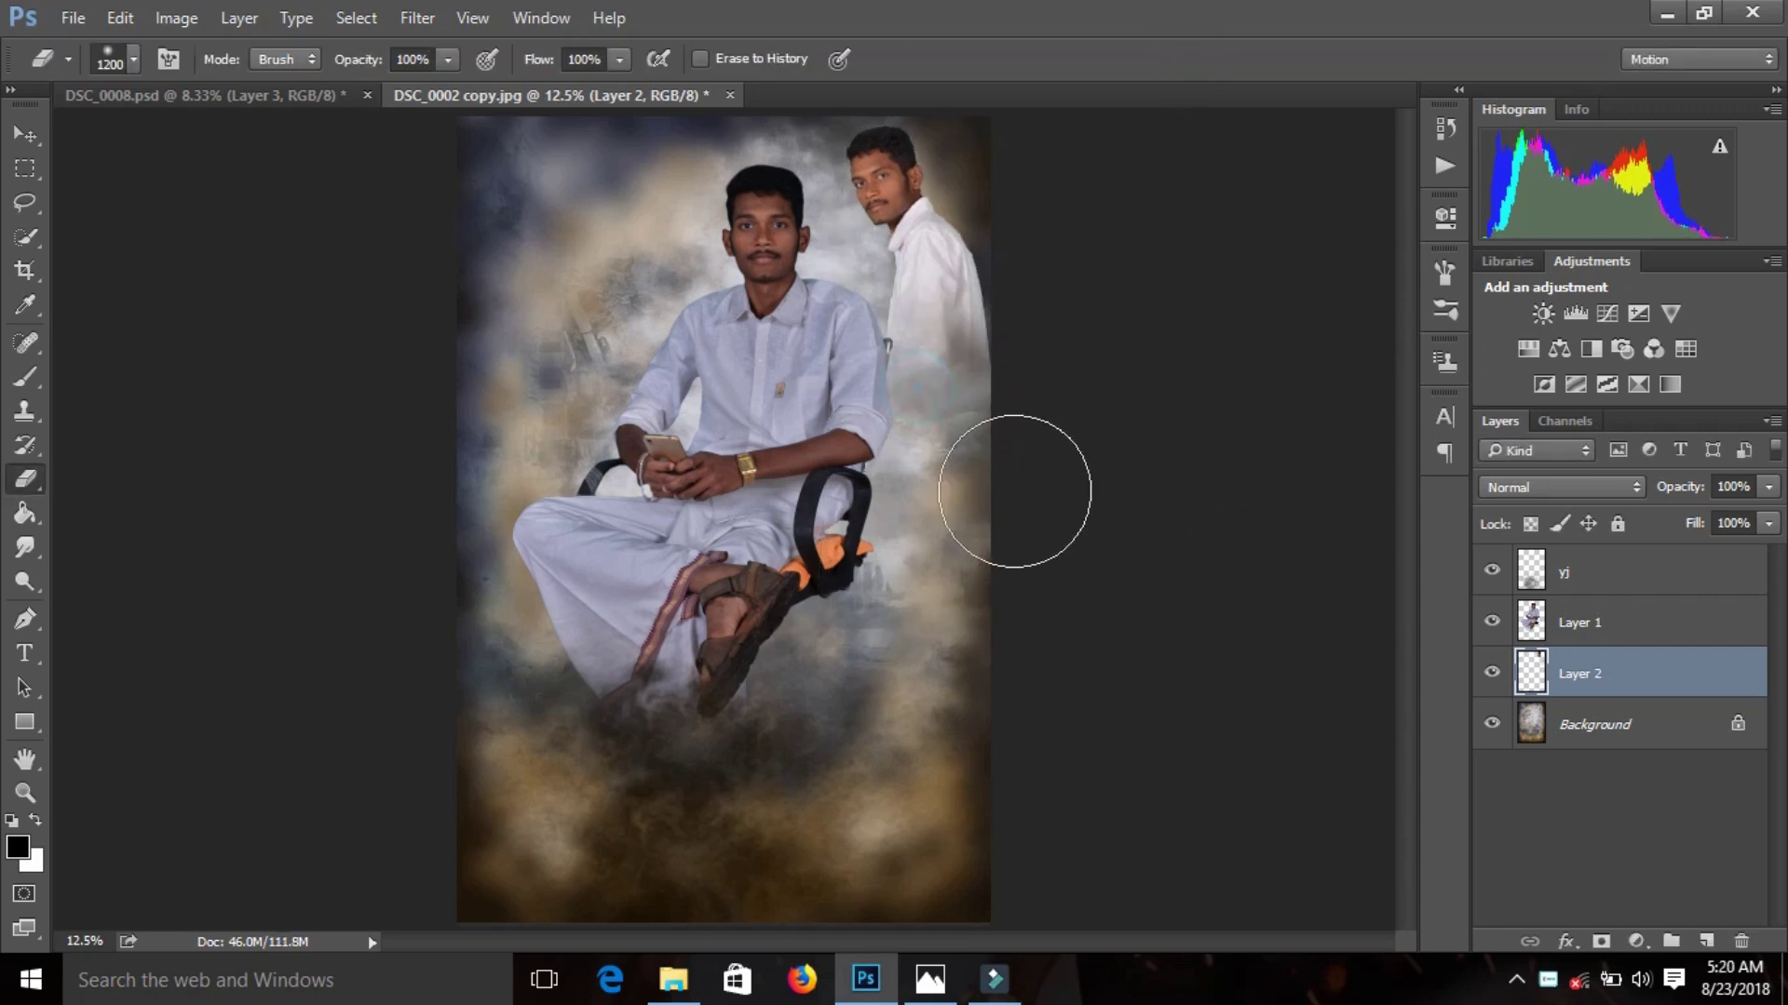
drag(904, 439, 911, 612)
- Run Liquify on the standing man, then go back to the DSC_0008.psd group photo
click(417, 18)
click(640, 228)
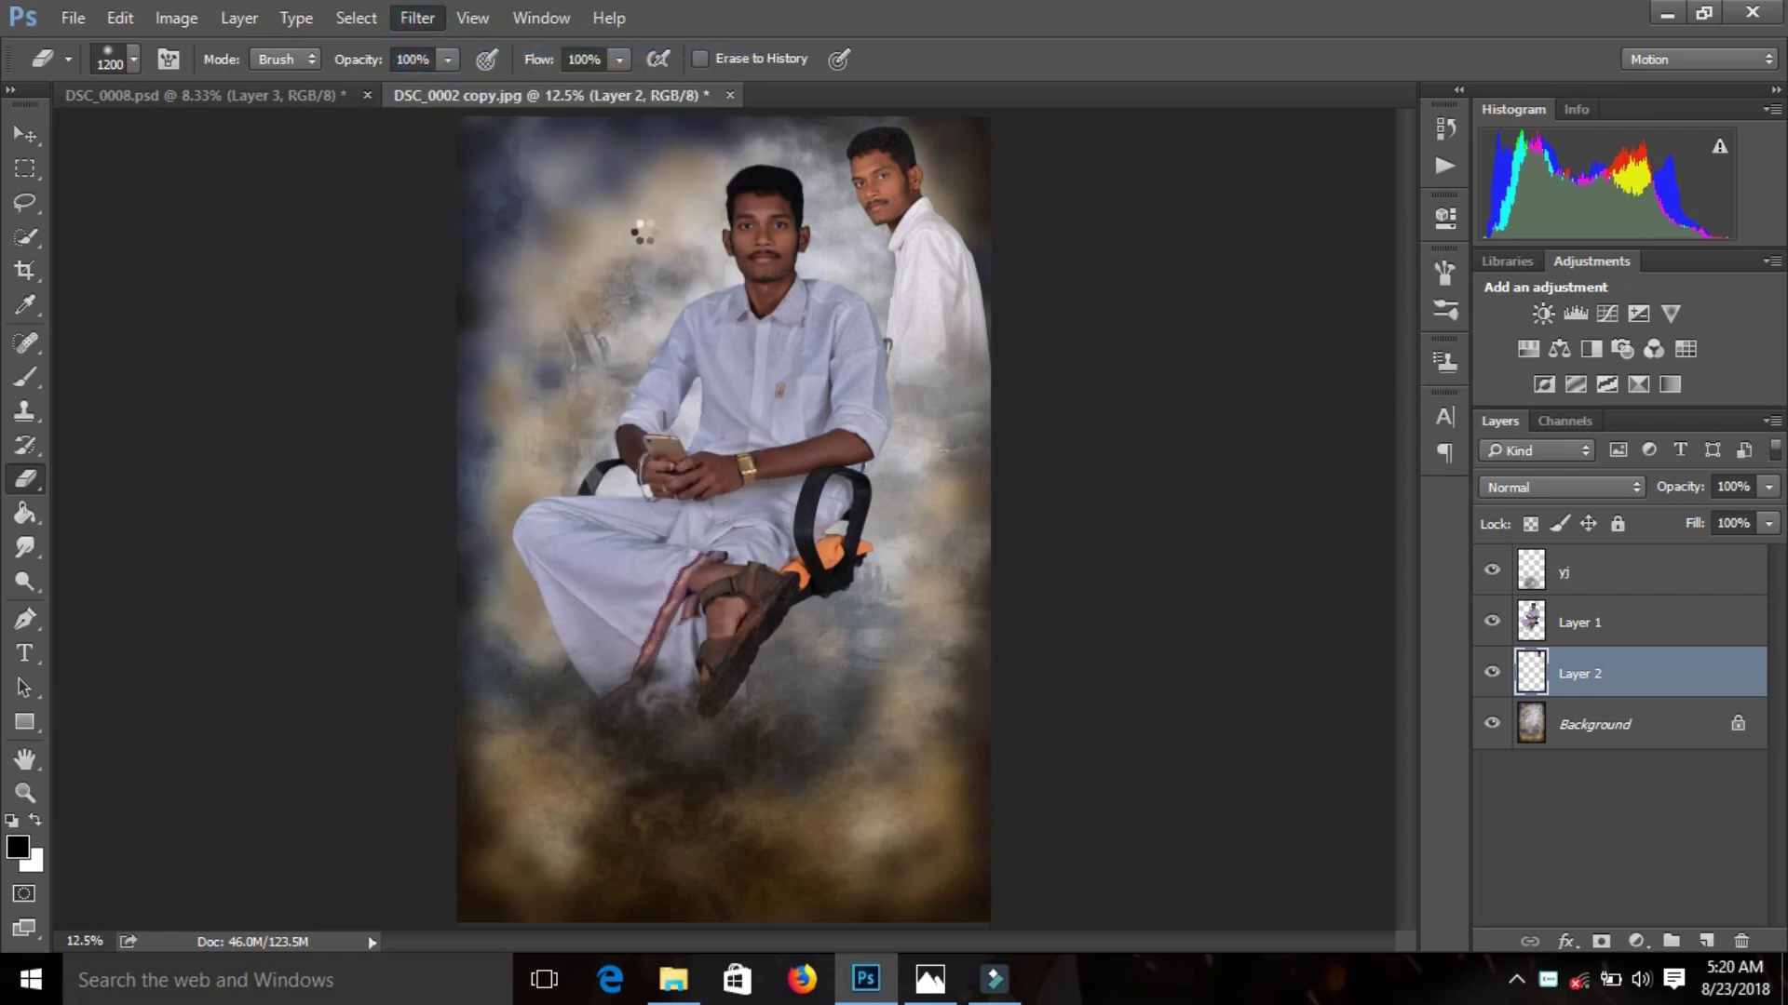
click(280, 94)
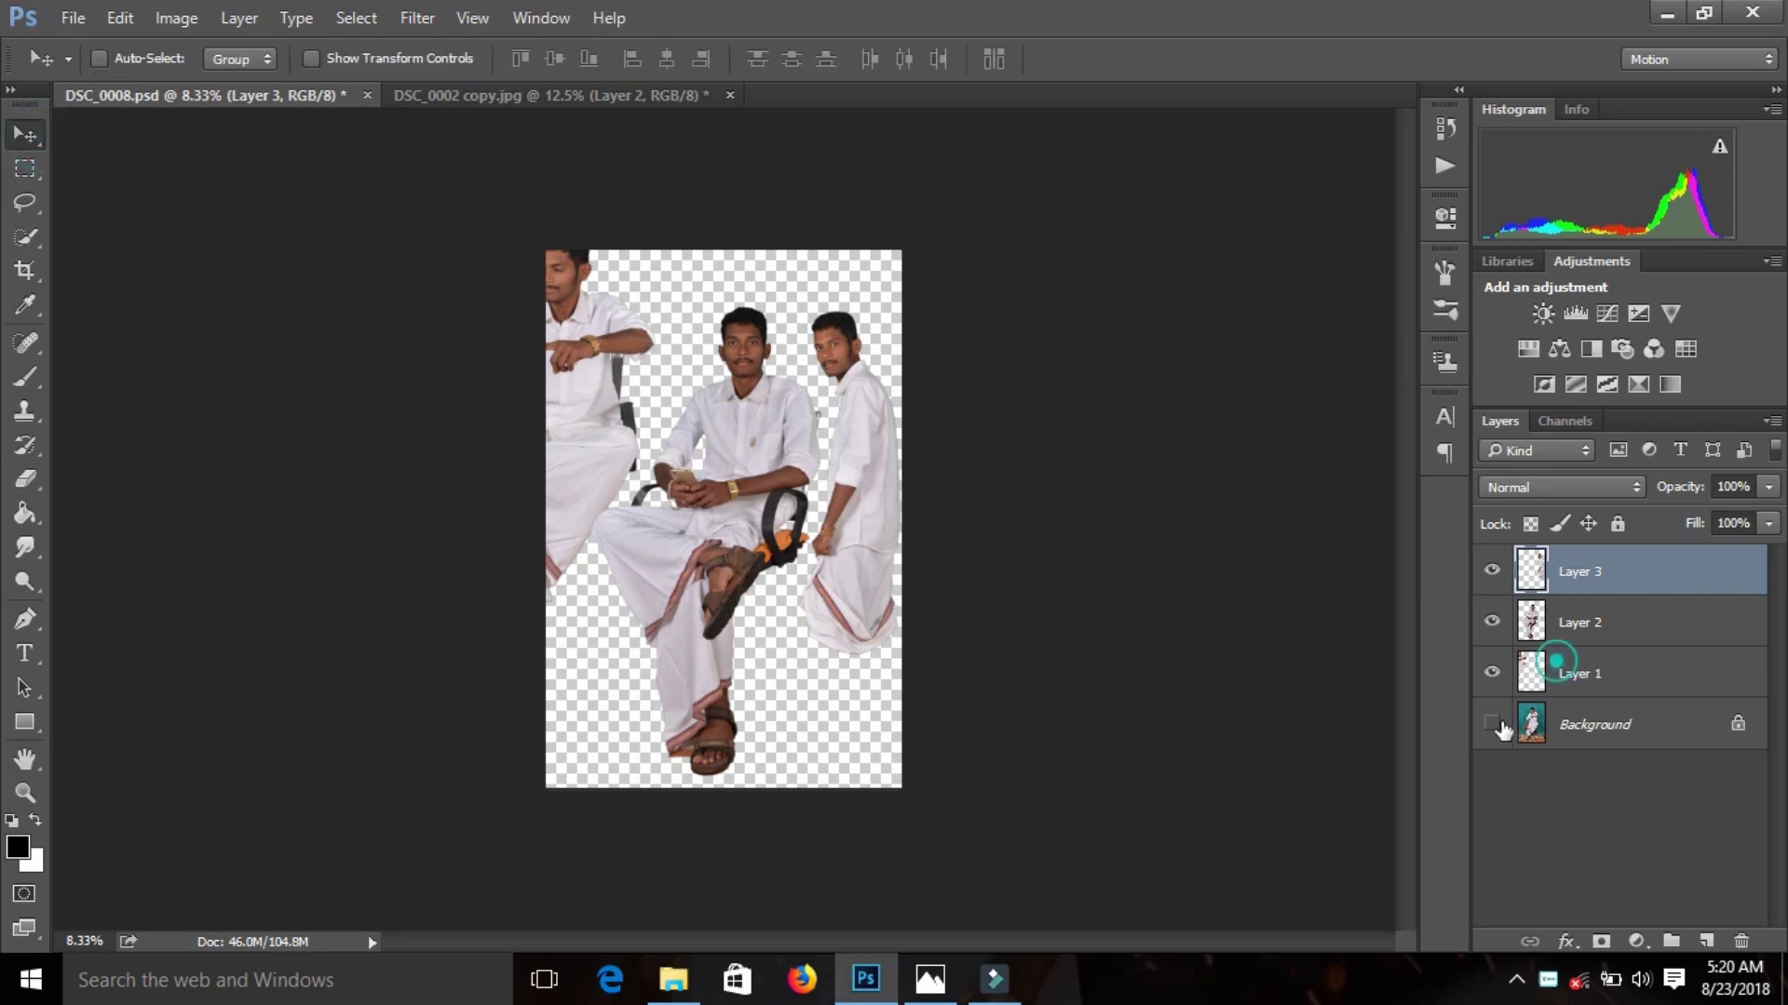
- Bring the pointing man into the poster at left, scaled to about 82%
double_click(1560, 665)
mouse_move(582, 356)
mouse_down()
mouse_move(552, 265)
mouse_move(594, 367)
mouse_up()
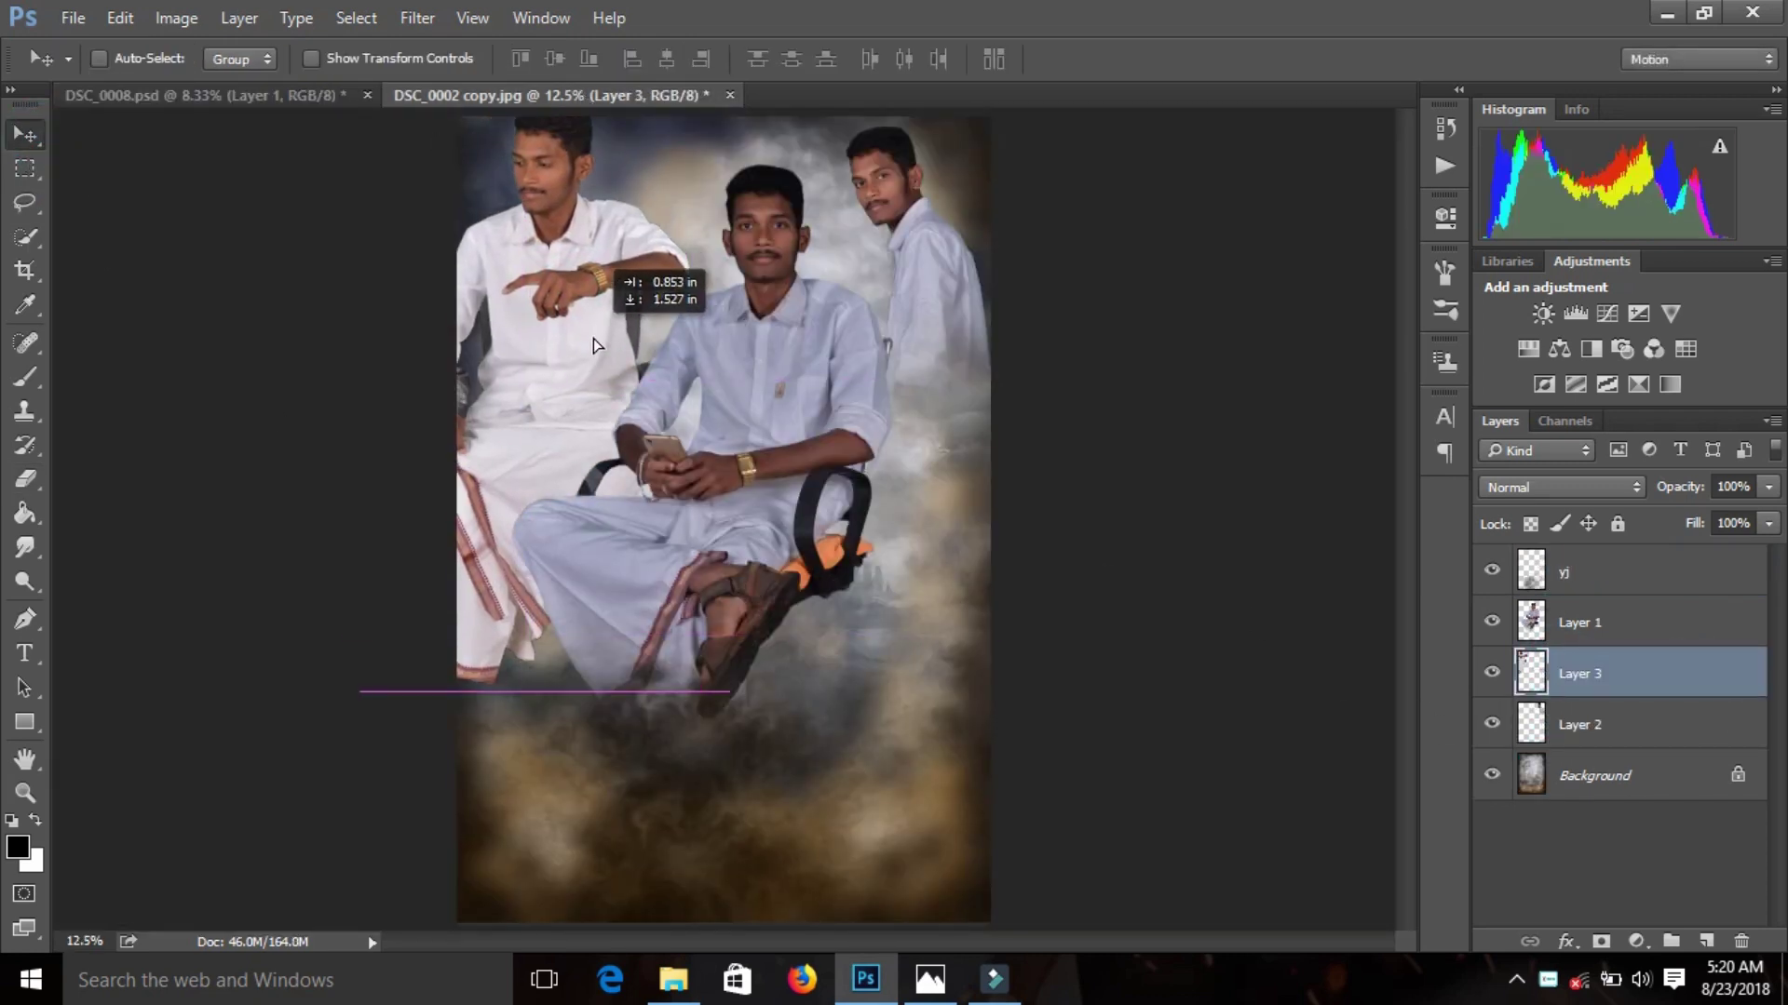
key(ctrl+t)
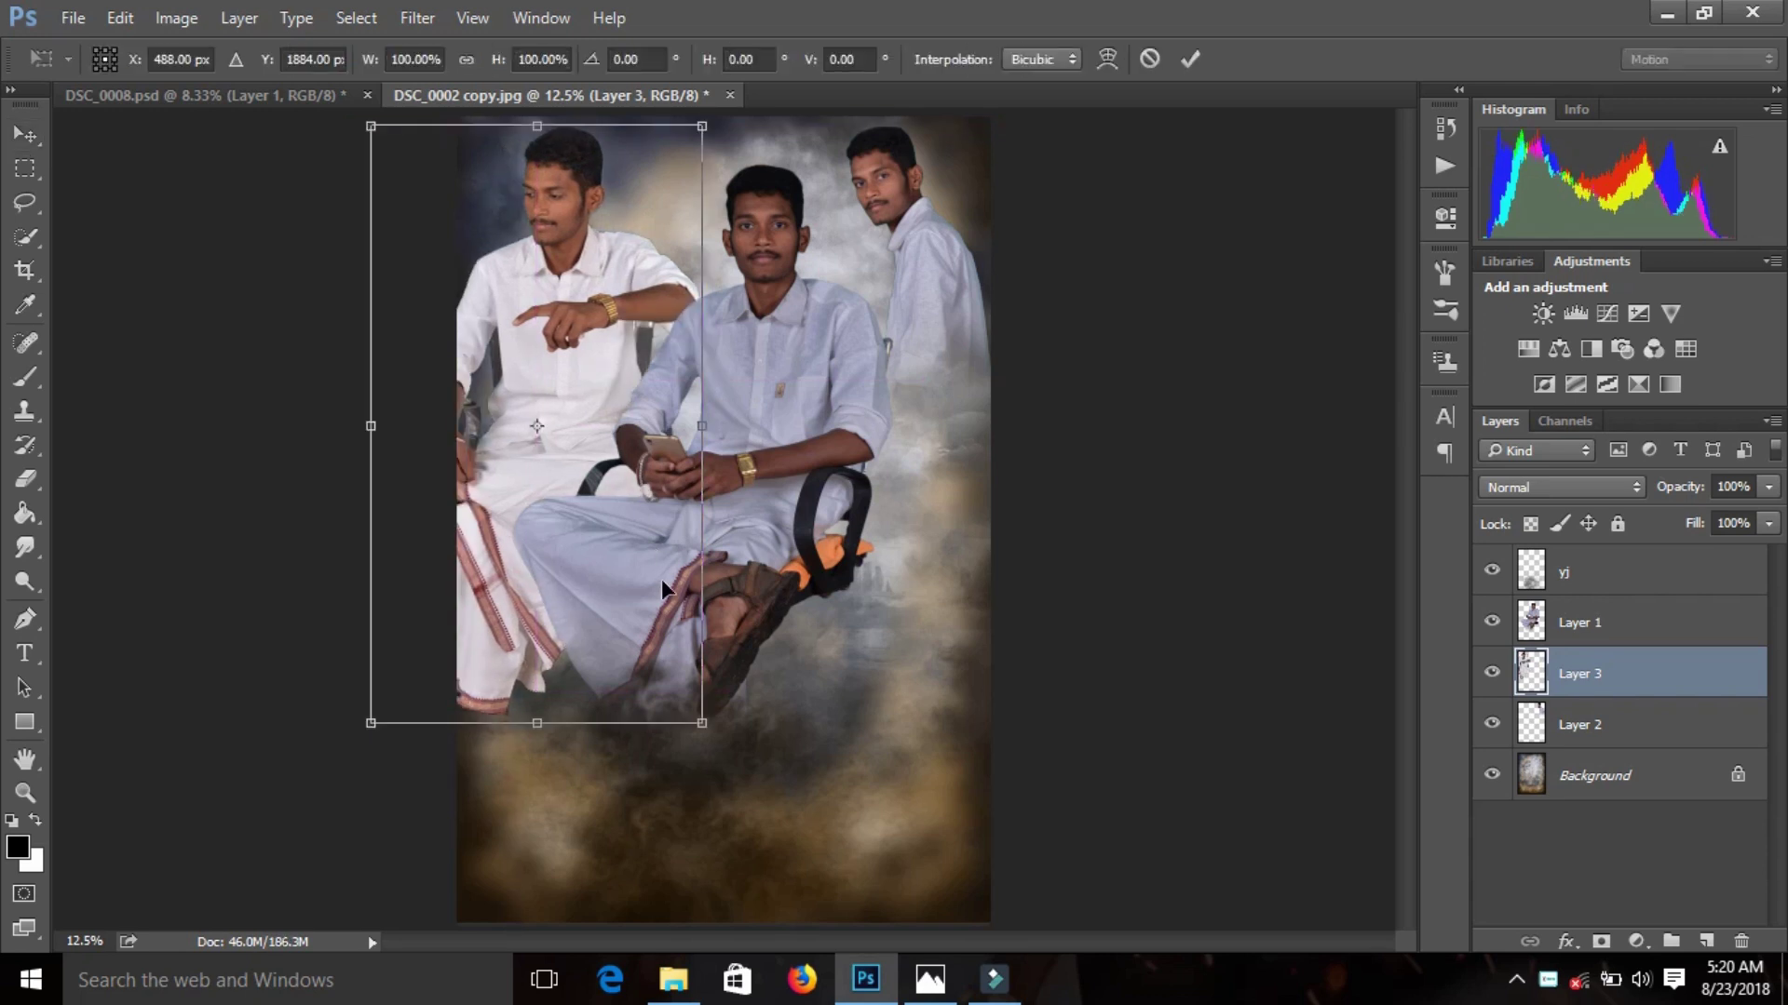
drag(701, 726, 655, 645)
drag(564, 533, 600, 532)
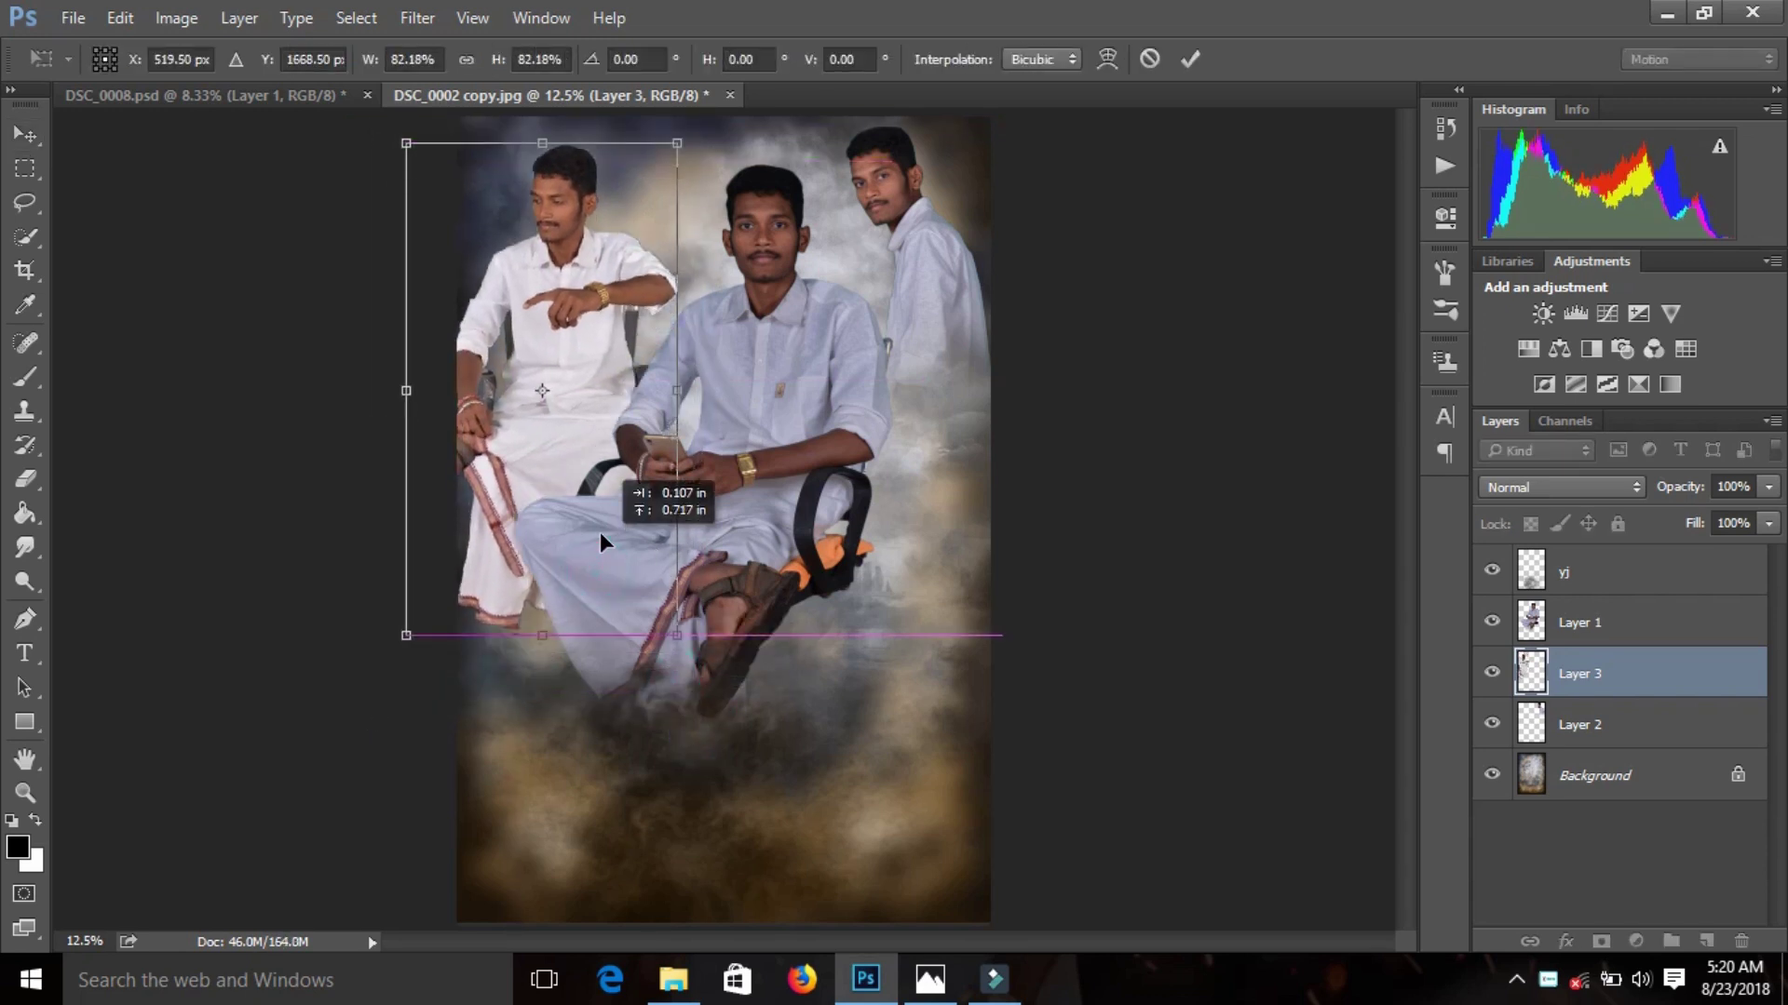
click(1190, 60)
- Fade the pointing man's lower body and dhoti border with the eraser, then reapply the Camera Raw grade
click(40, 480)
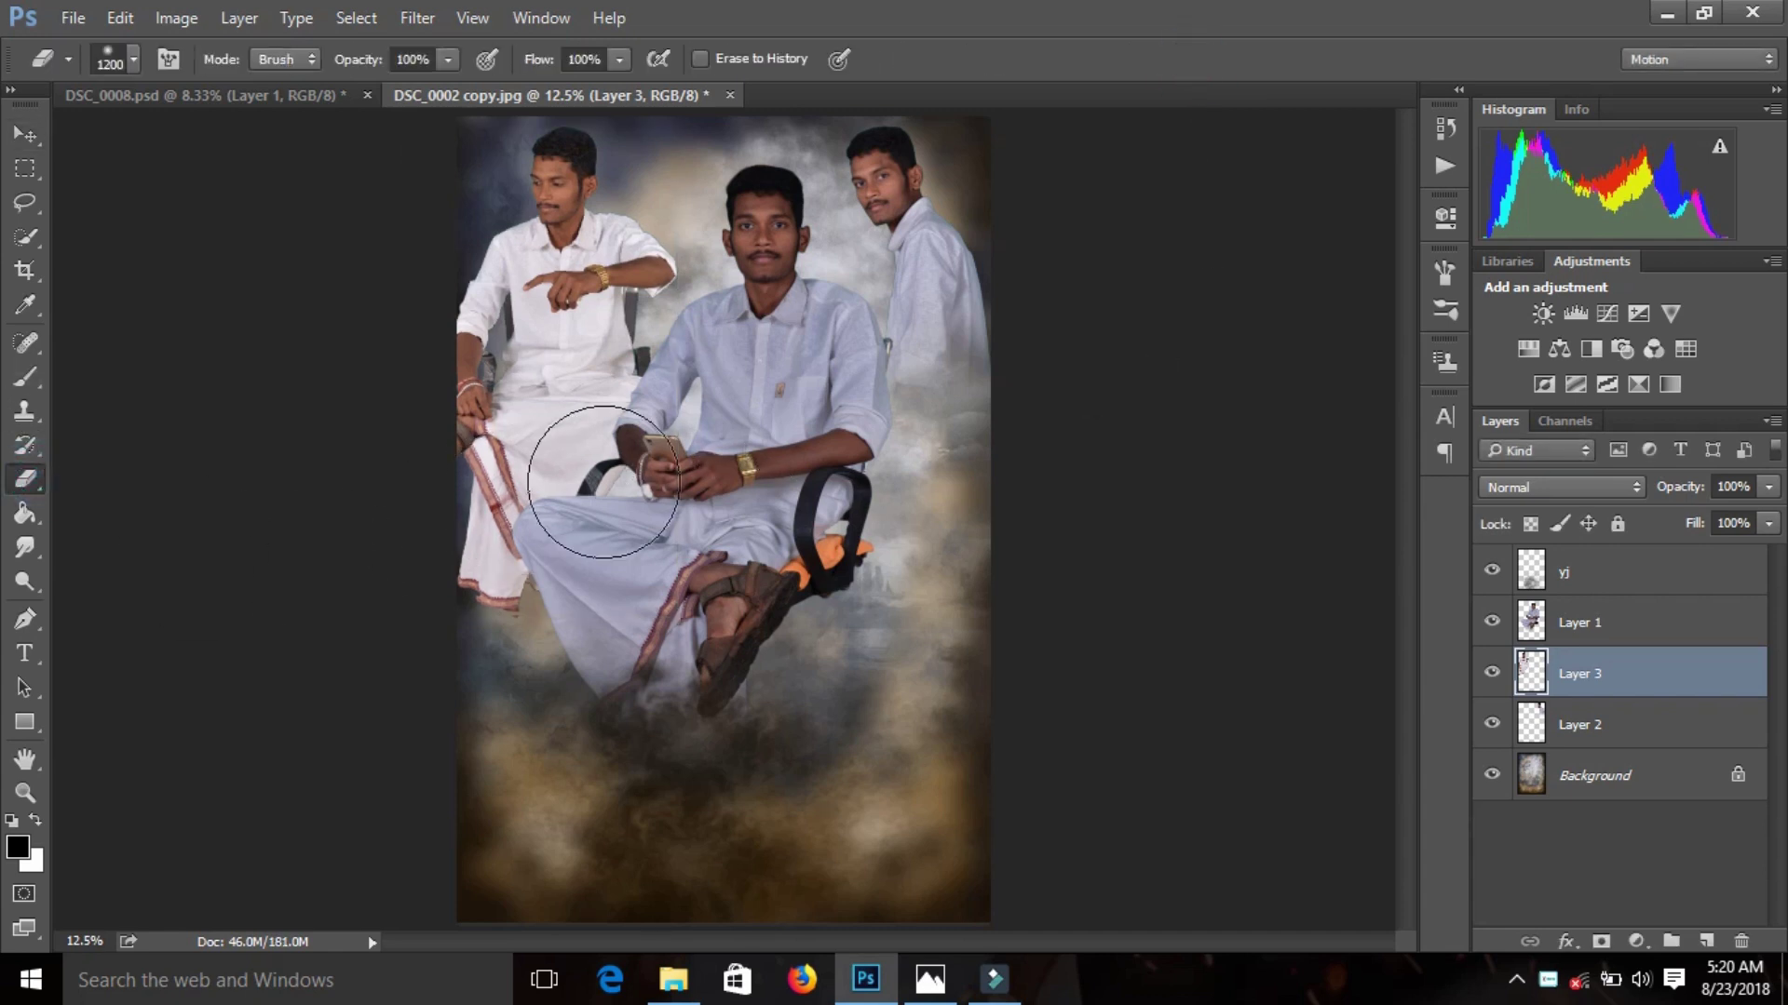
drag(578, 439, 559, 603)
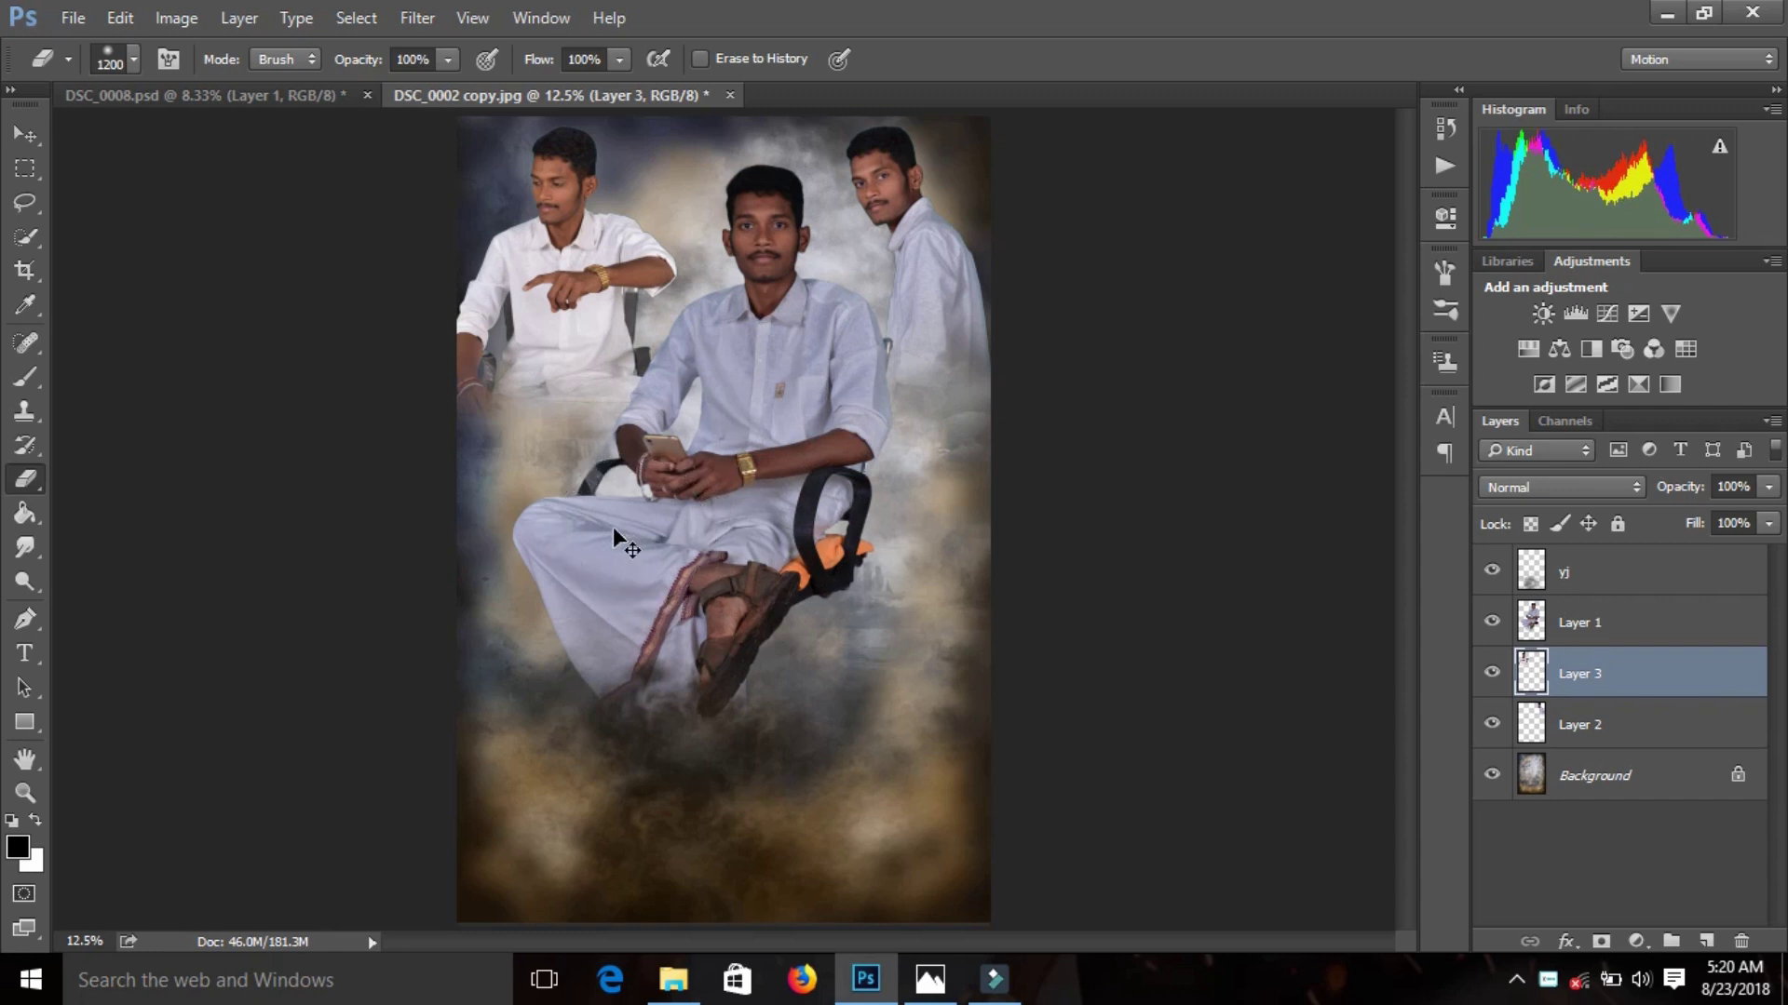
key(ctrl+alt+z)
key(ctrl+alt+z)
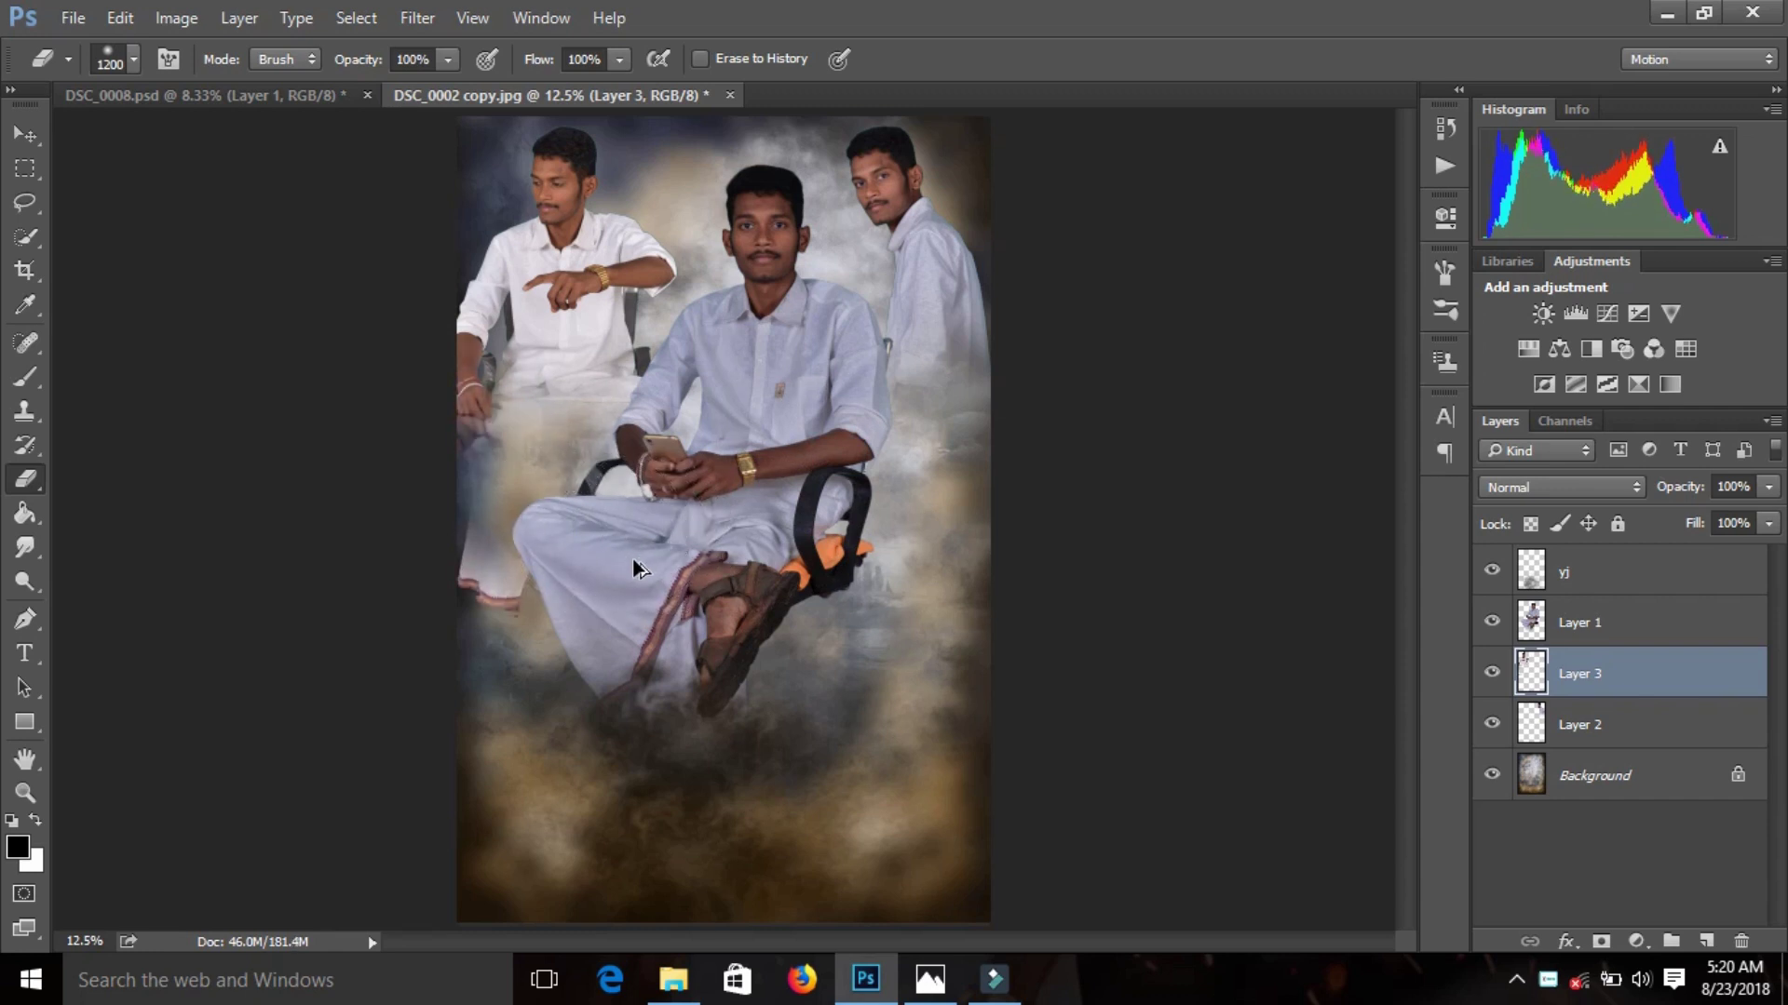
key(ctrl+alt+z)
key(ctrl+alt+z)
drag(483, 533, 481, 422)
click(415, 28)
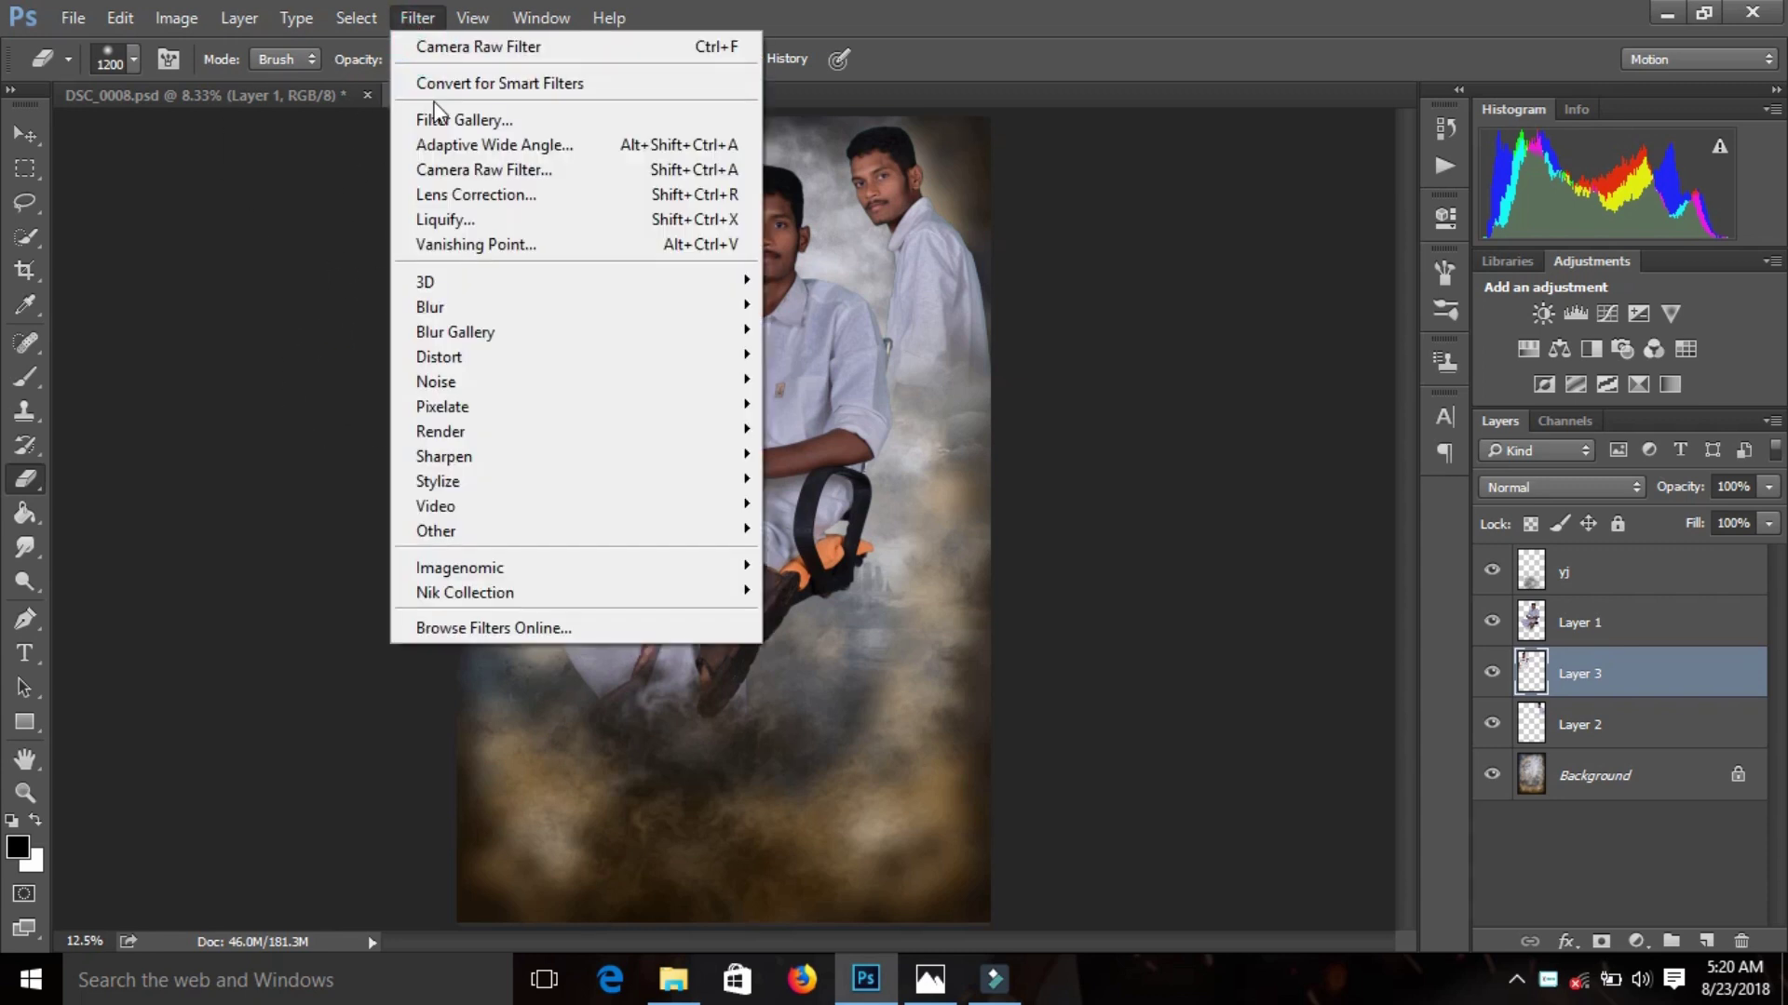
click(453, 48)
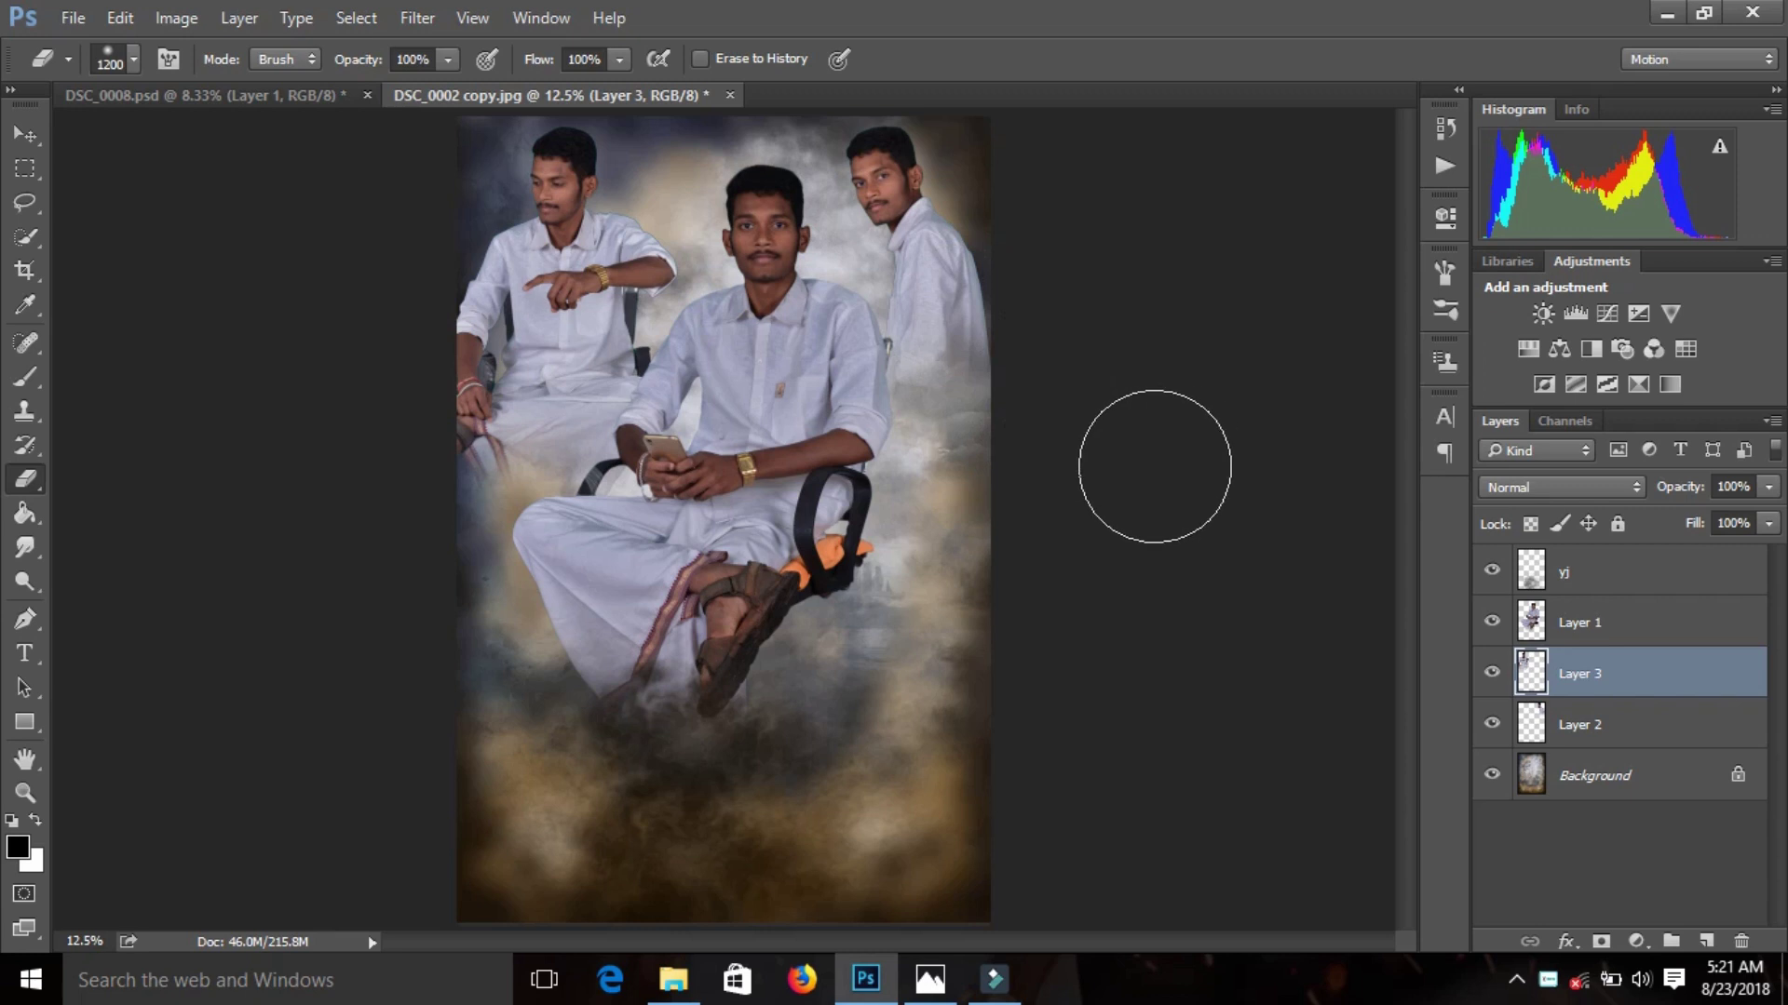
click(1570, 622)
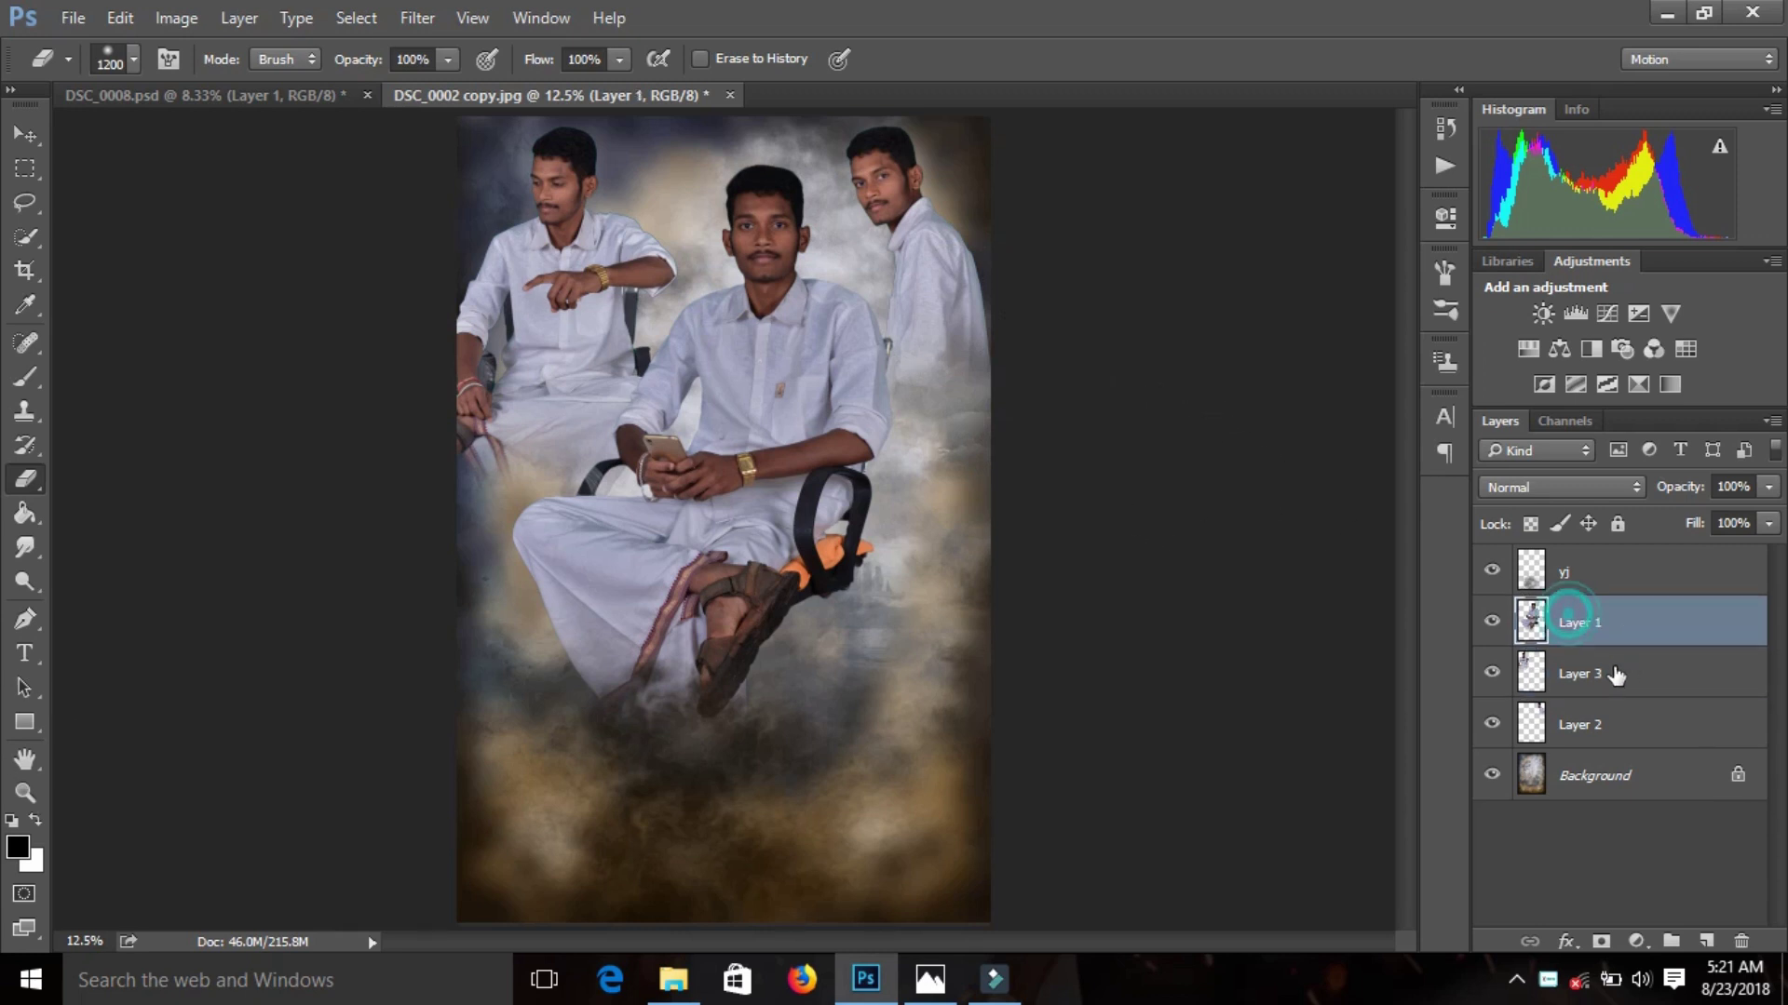
- Add a new paint layer, delete the extra Layer 5, and load the seated man's outline as a selection
click(1709, 942)
click(1709, 943)
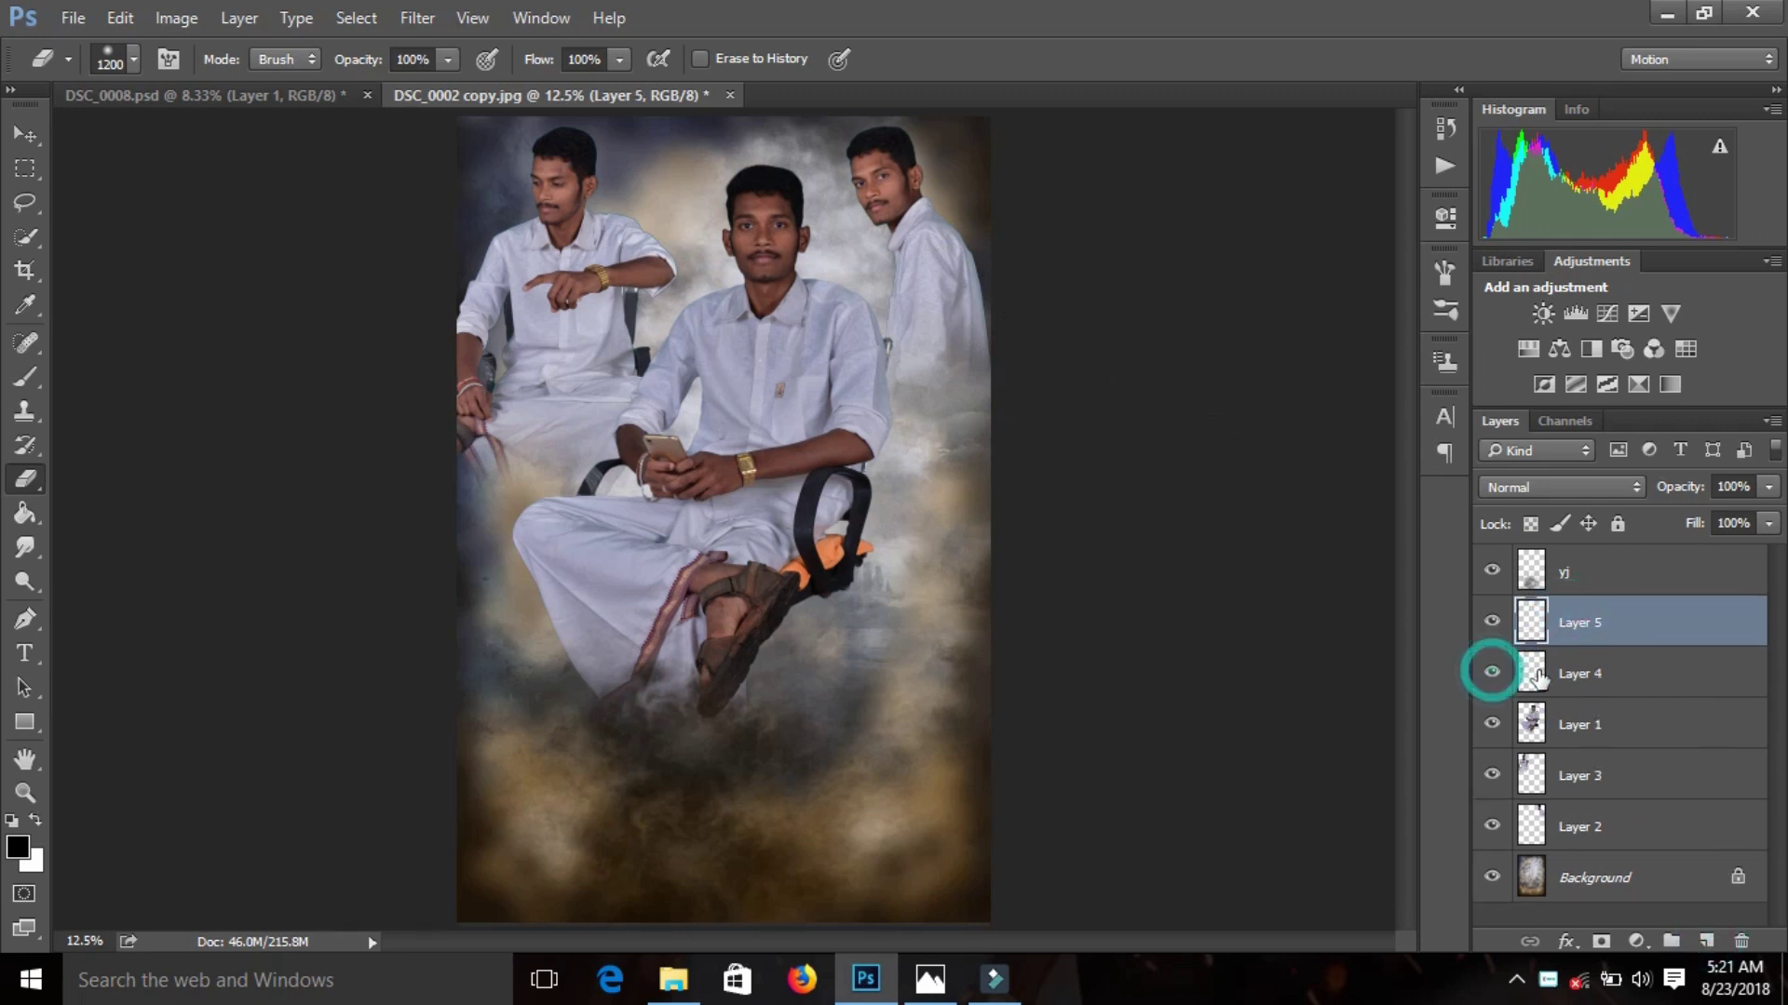
right_click(1618, 644)
click(1368, 285)
click(791, 386)
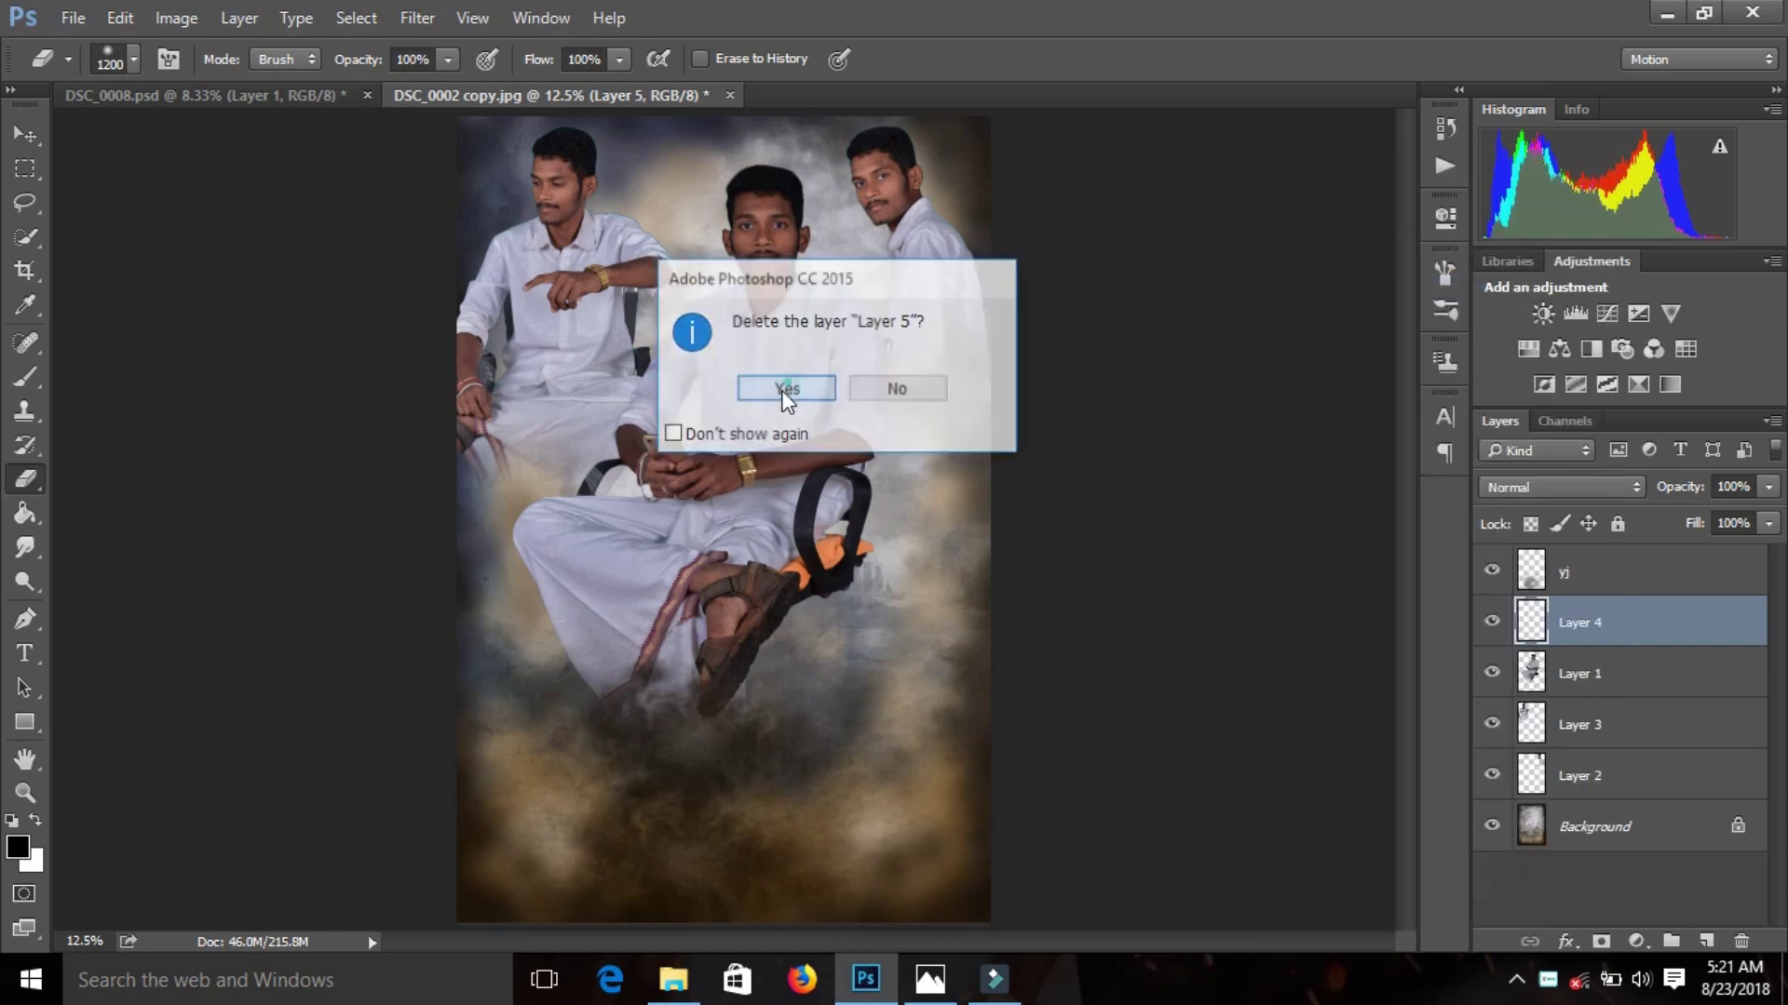
scroll(1285, 578, up, 2)
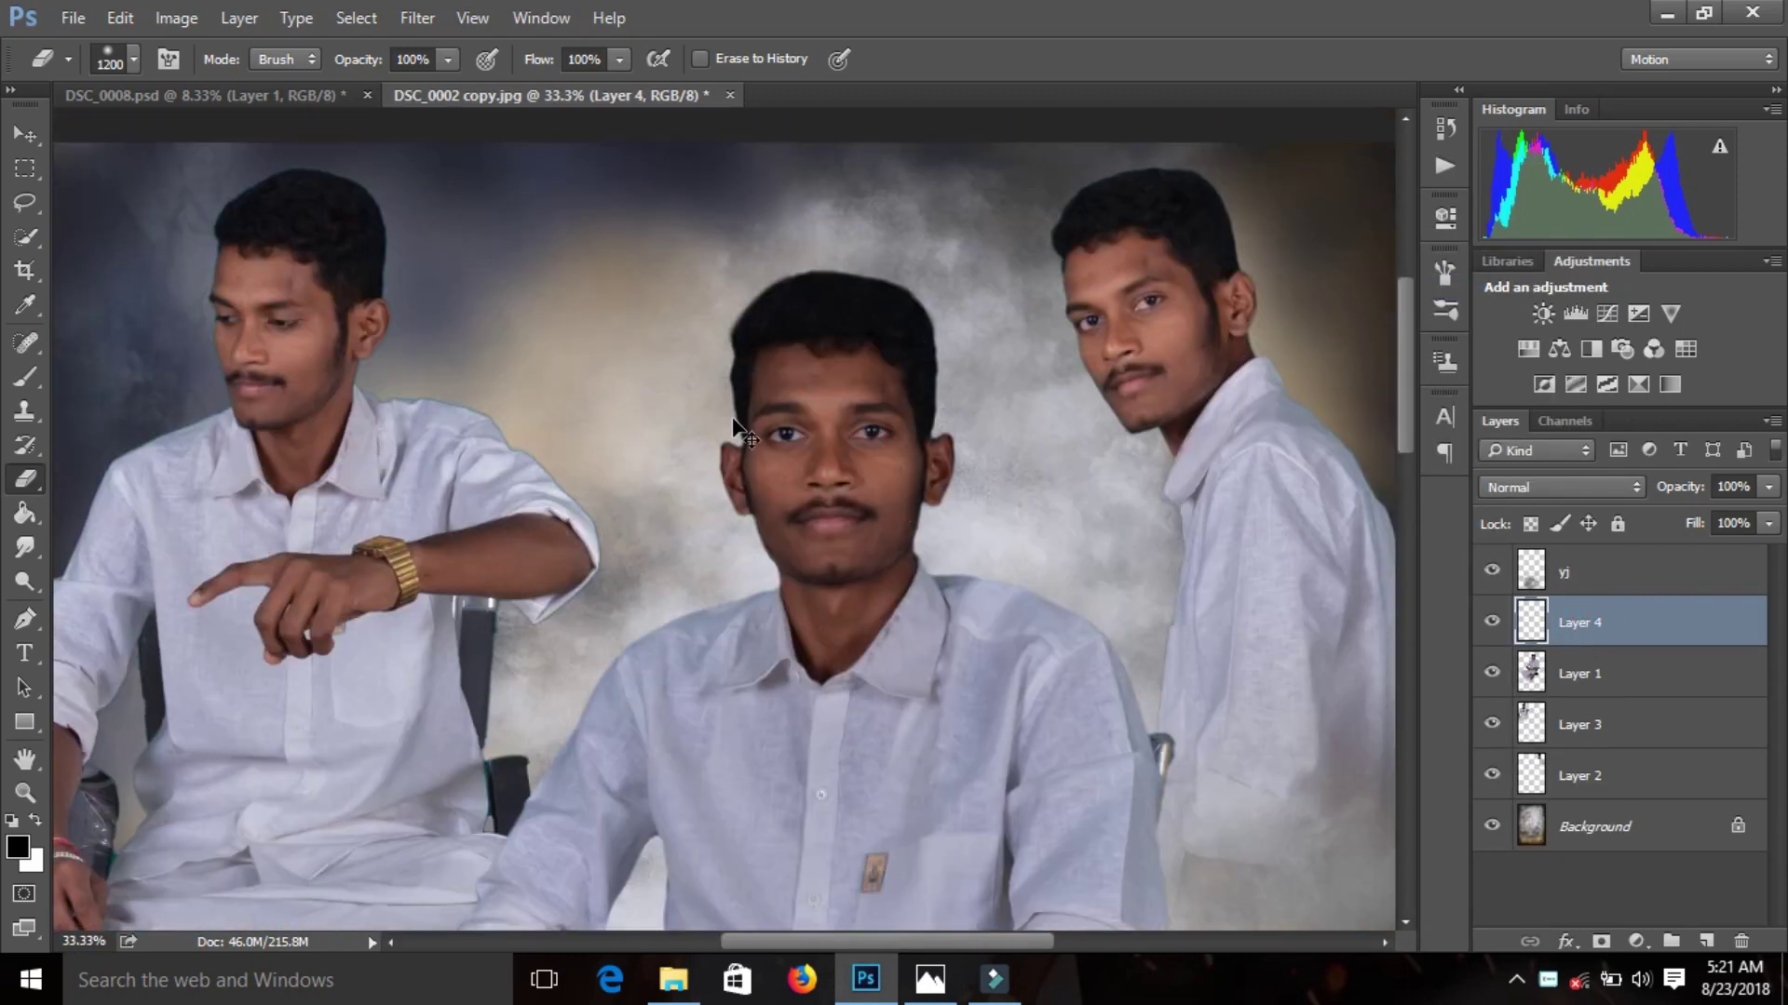
scroll(1299, 515, up, 2)
ctrl+click(1531, 673)
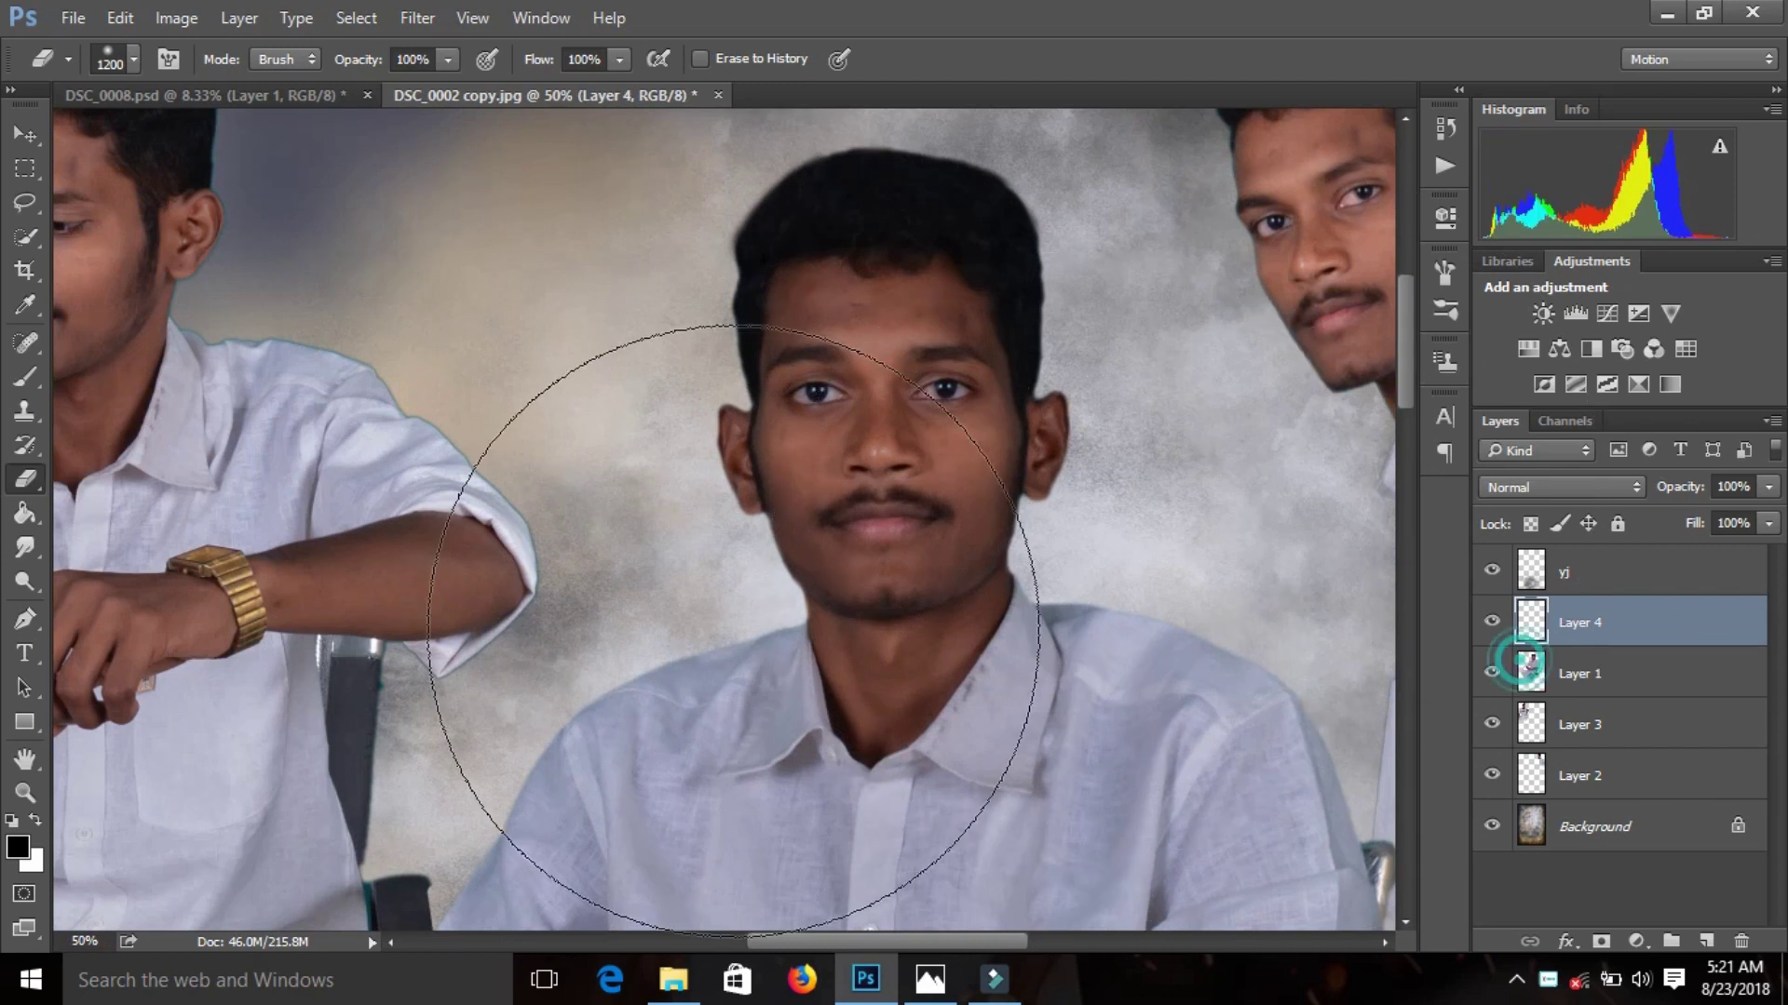
- Sample the forehead skin tone and set the brush to 21% opacity, size 90
click(26, 376)
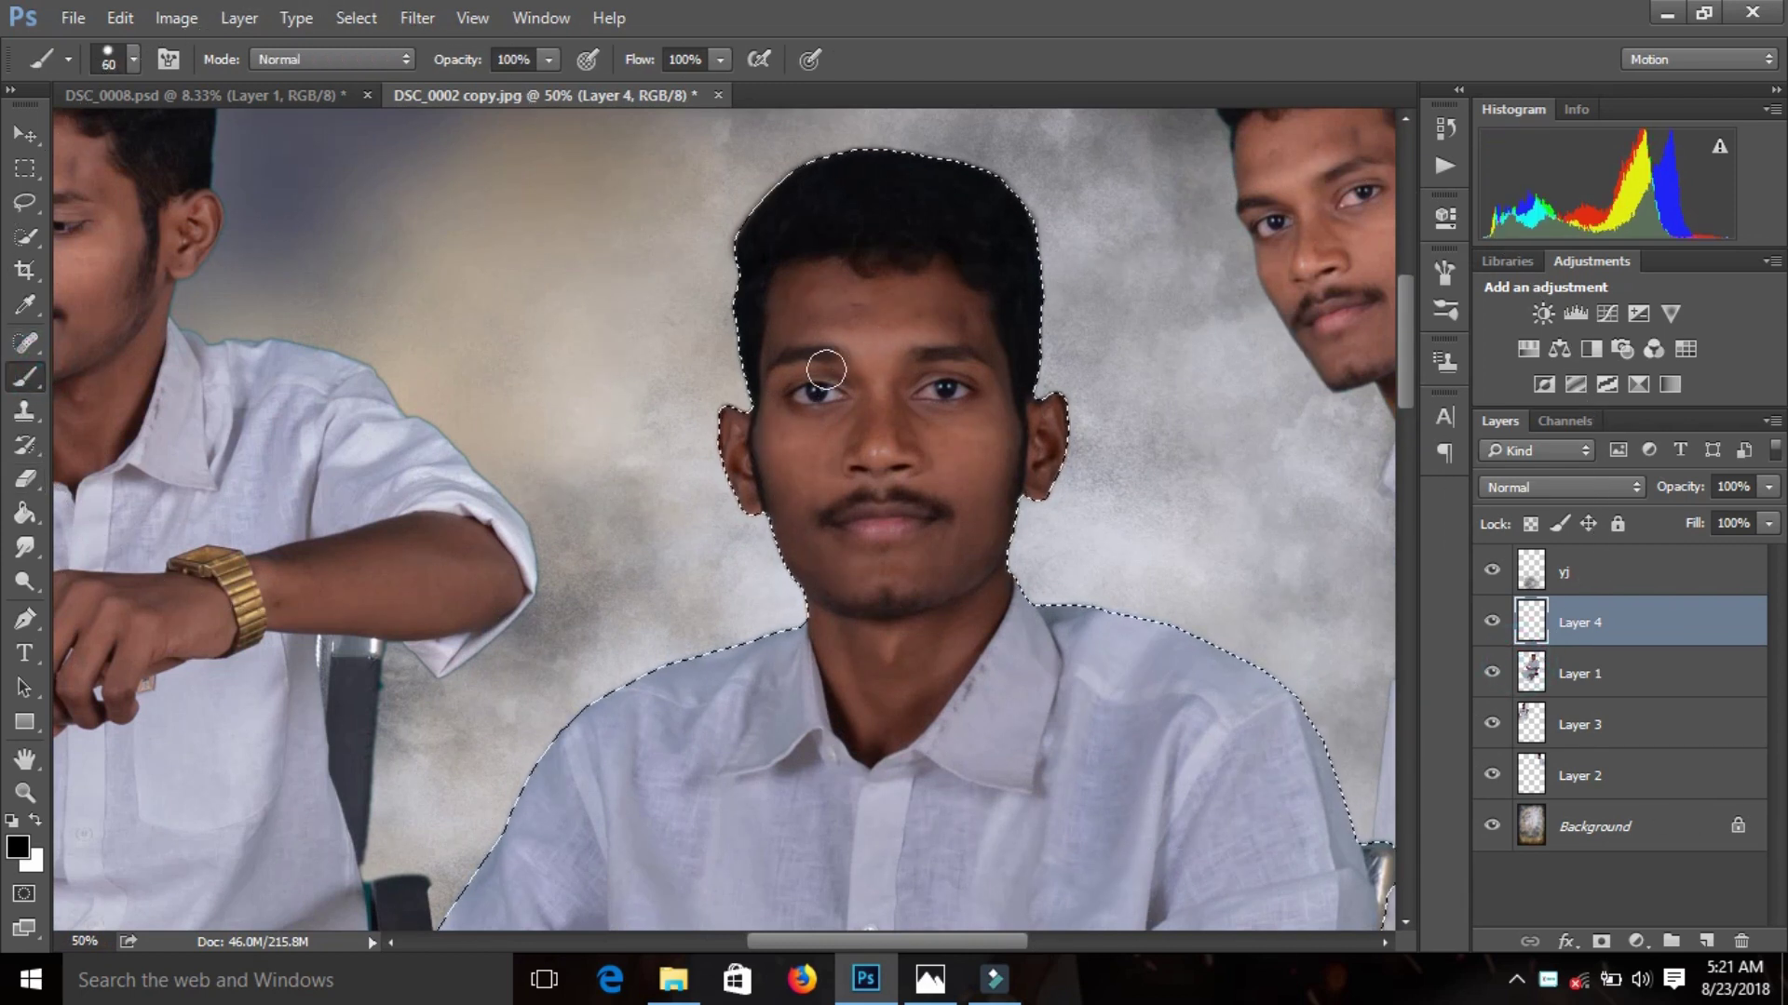
click(17, 847)
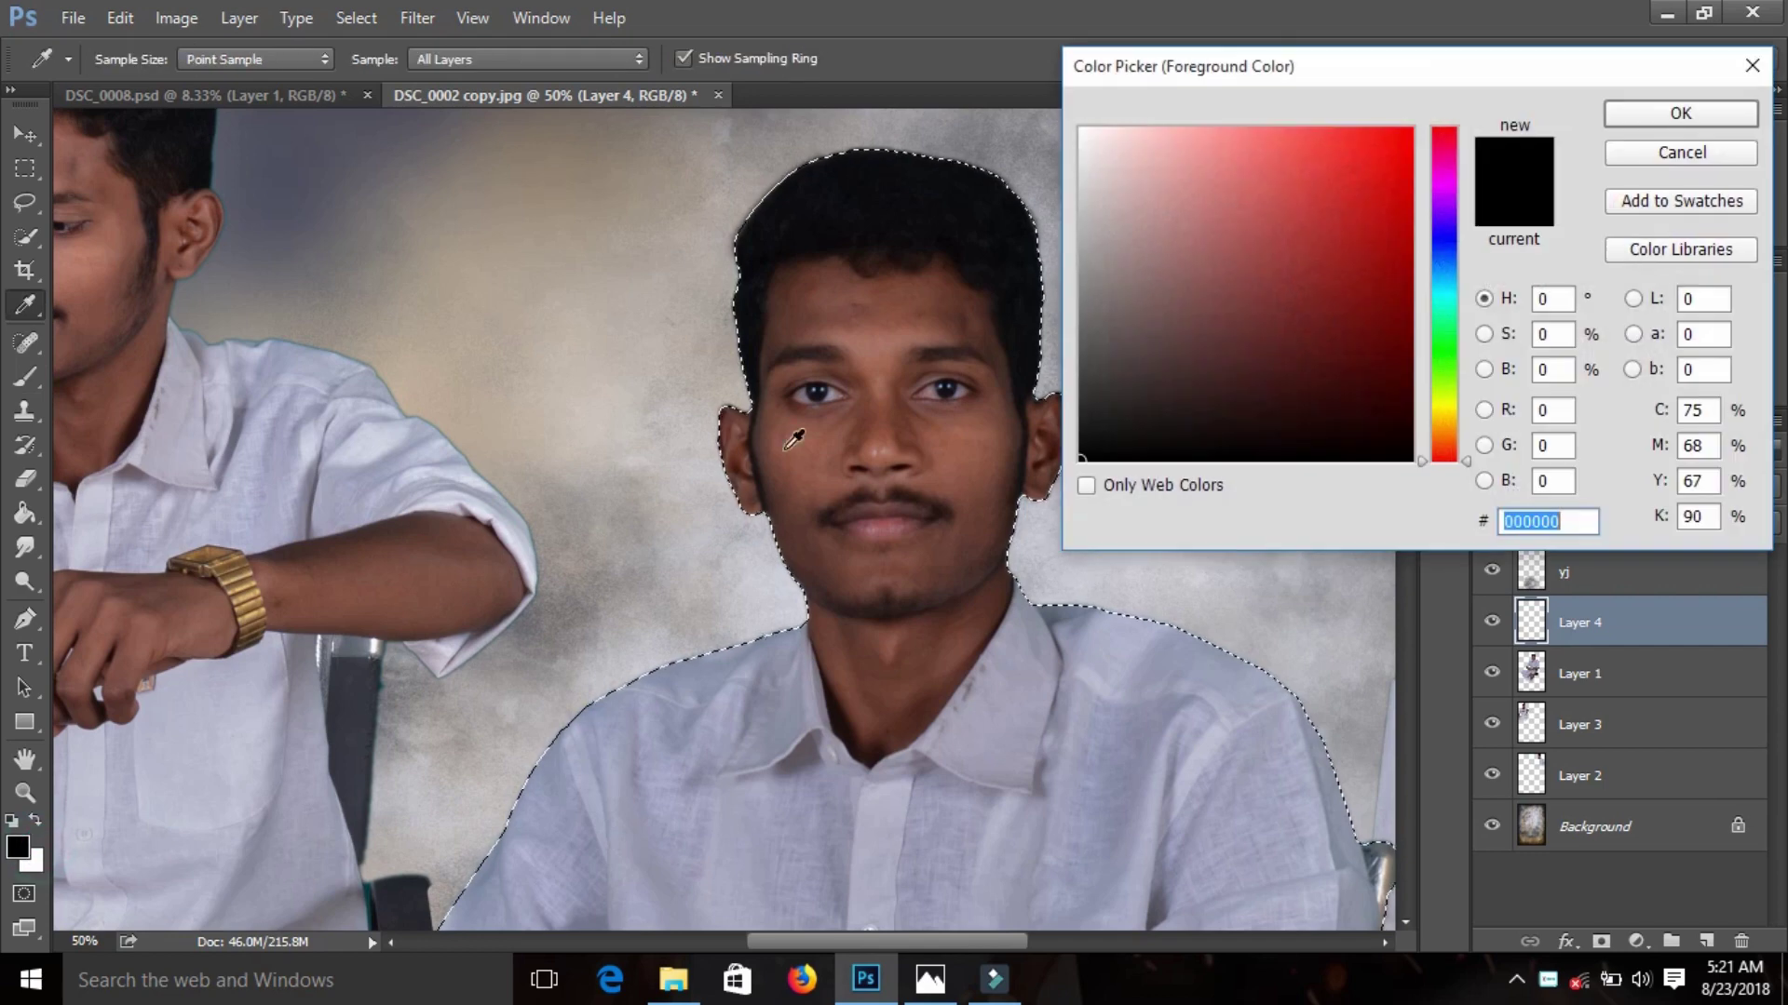
drag(897, 331, 871, 344)
click(1680, 114)
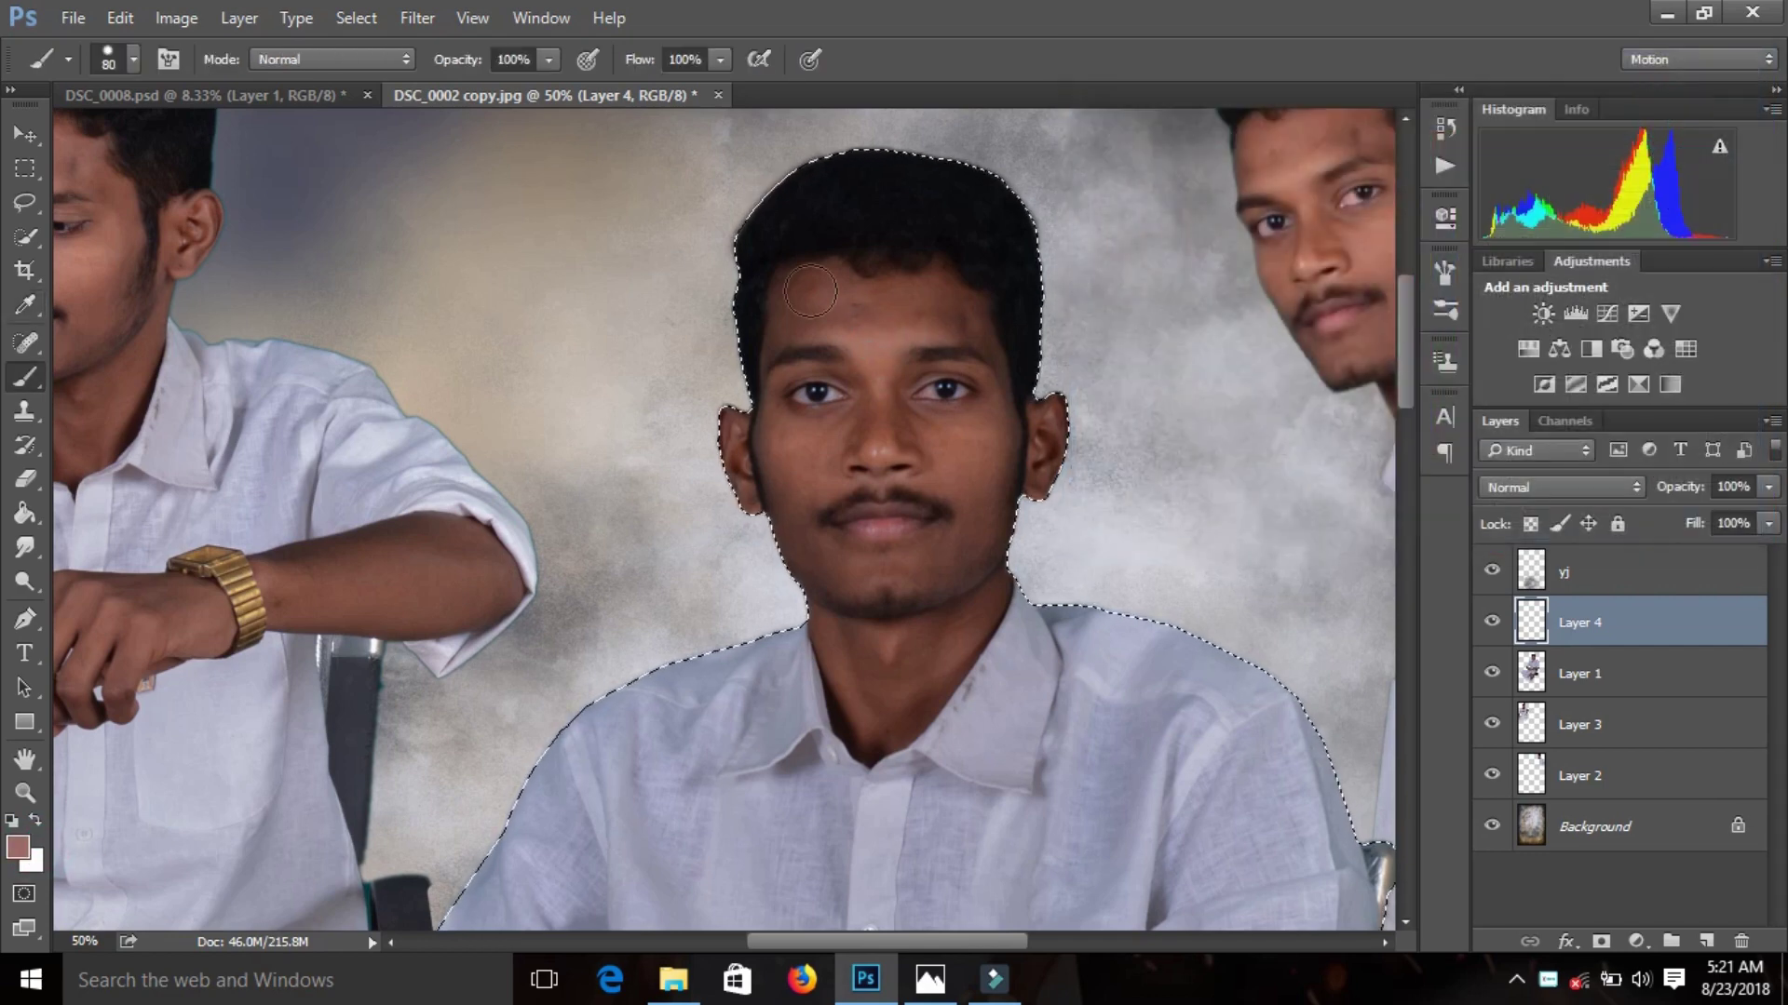
click(544, 60)
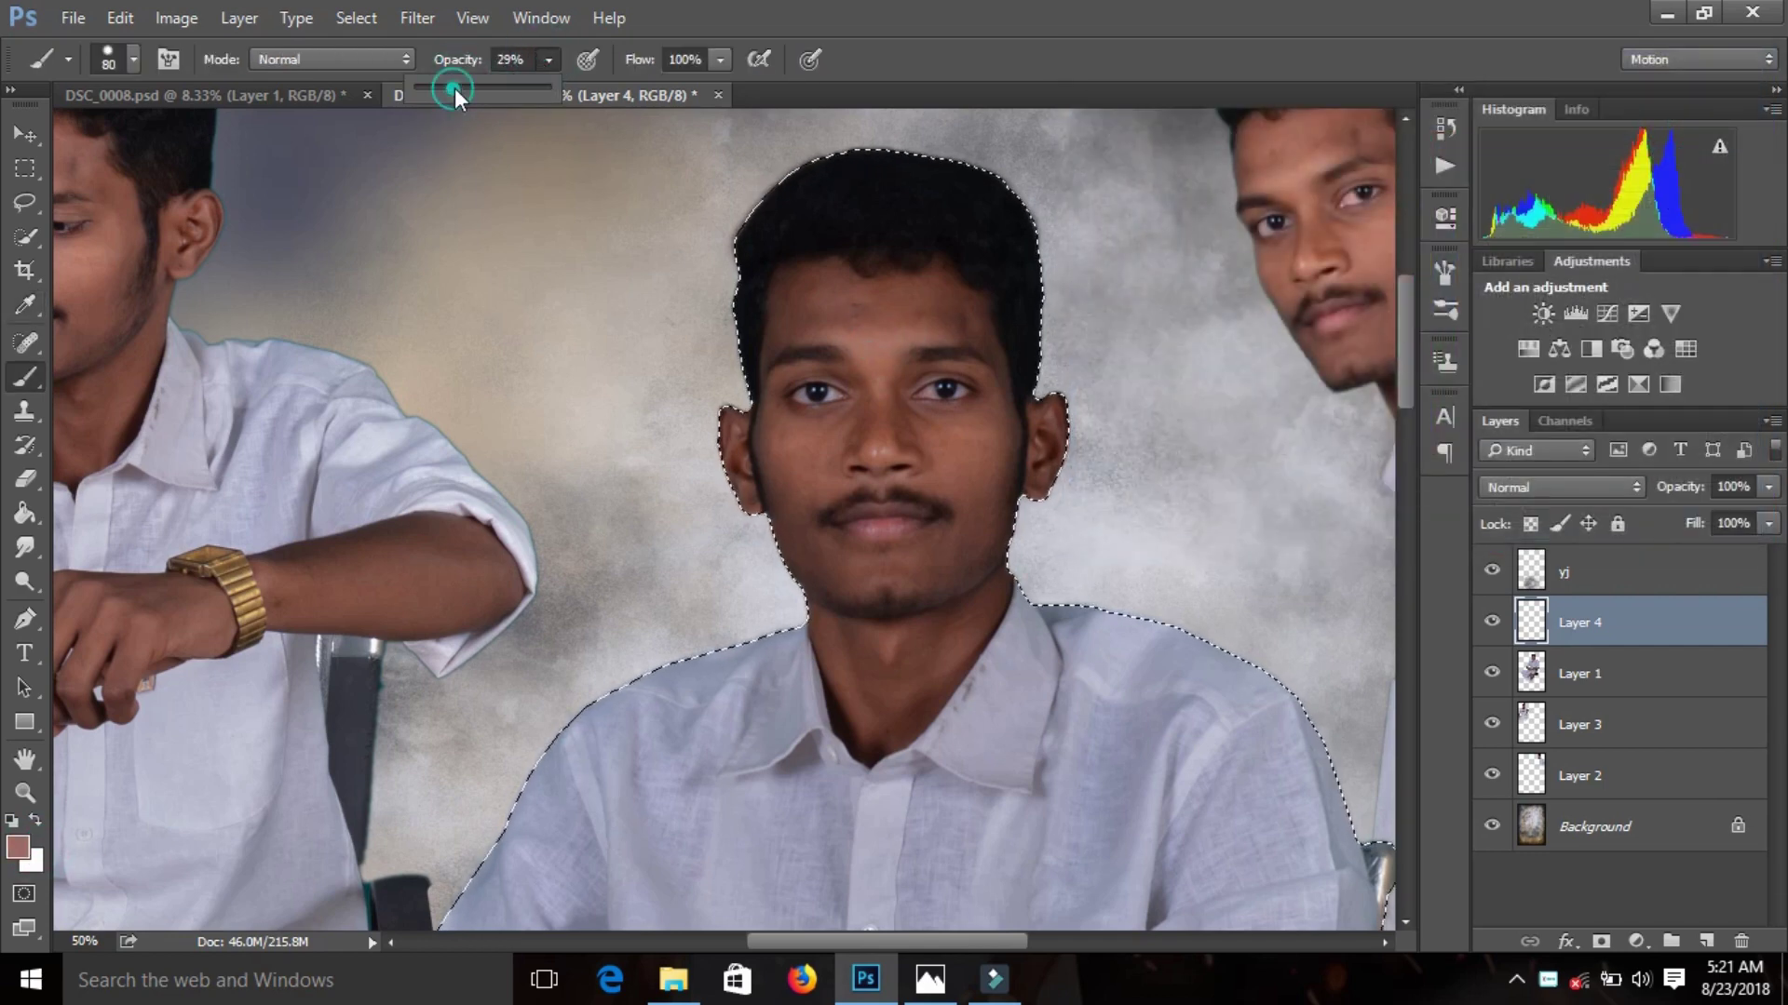
drag(863, 304, 828, 307)
key(ctrl+z)
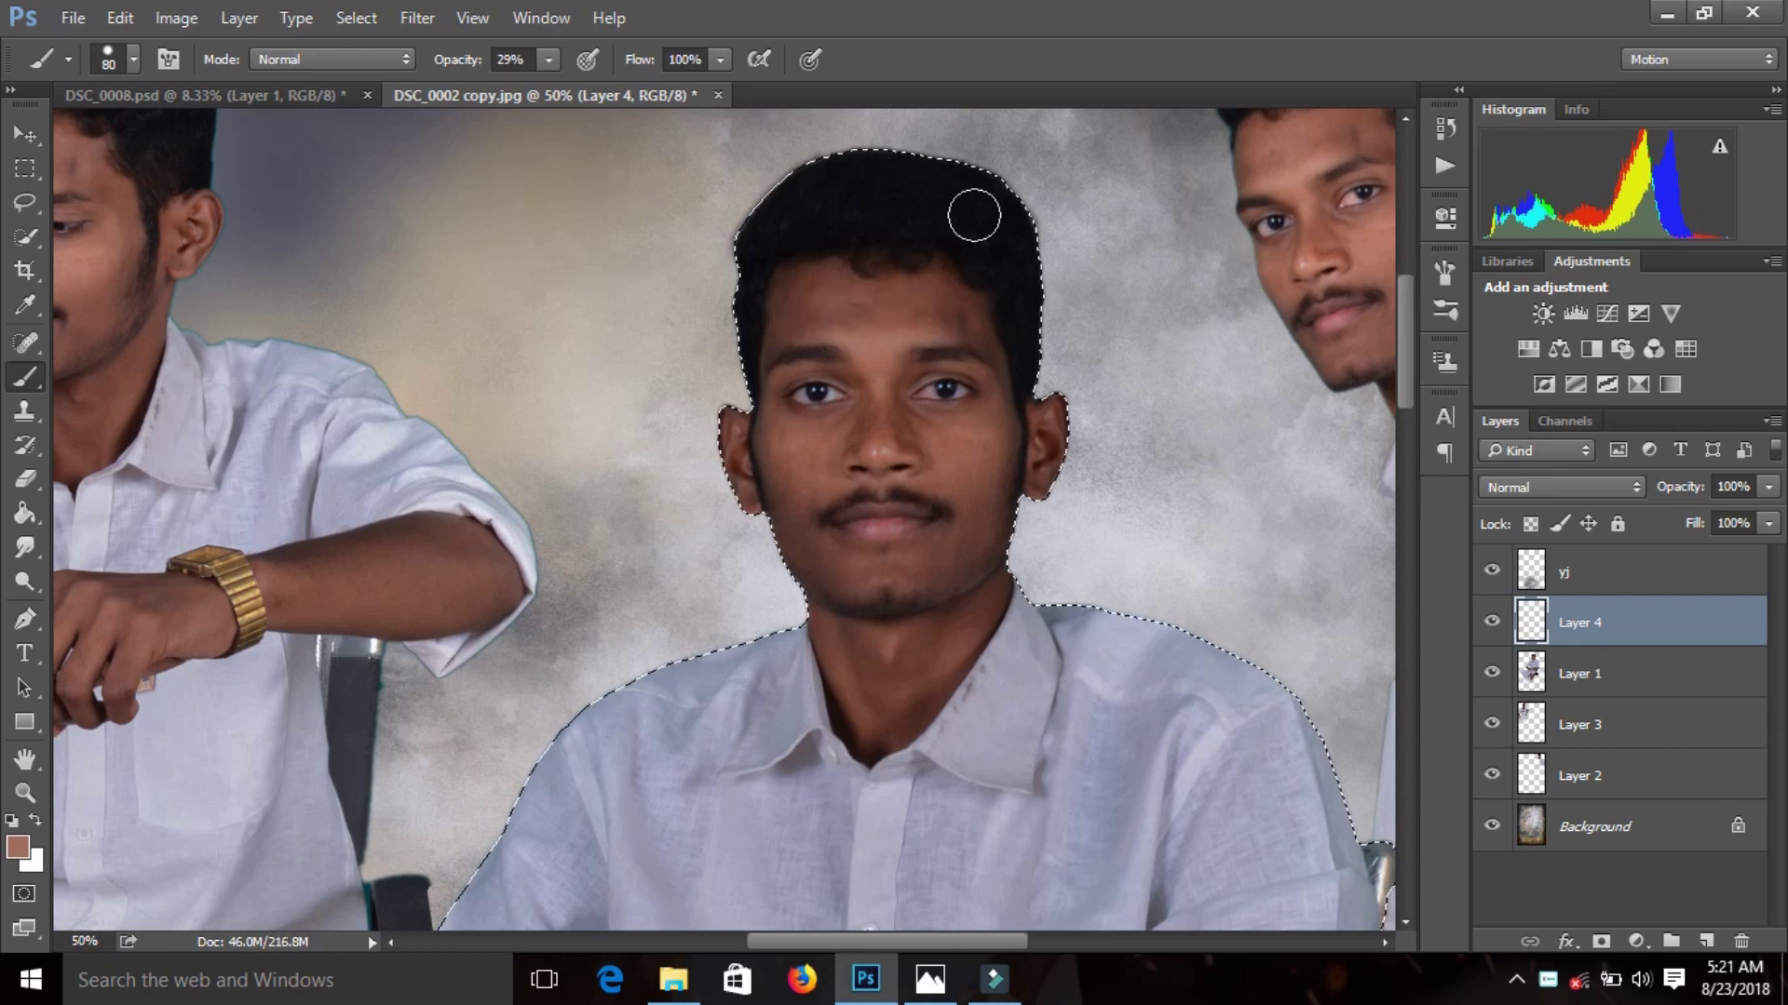
right_click(1123, 125)
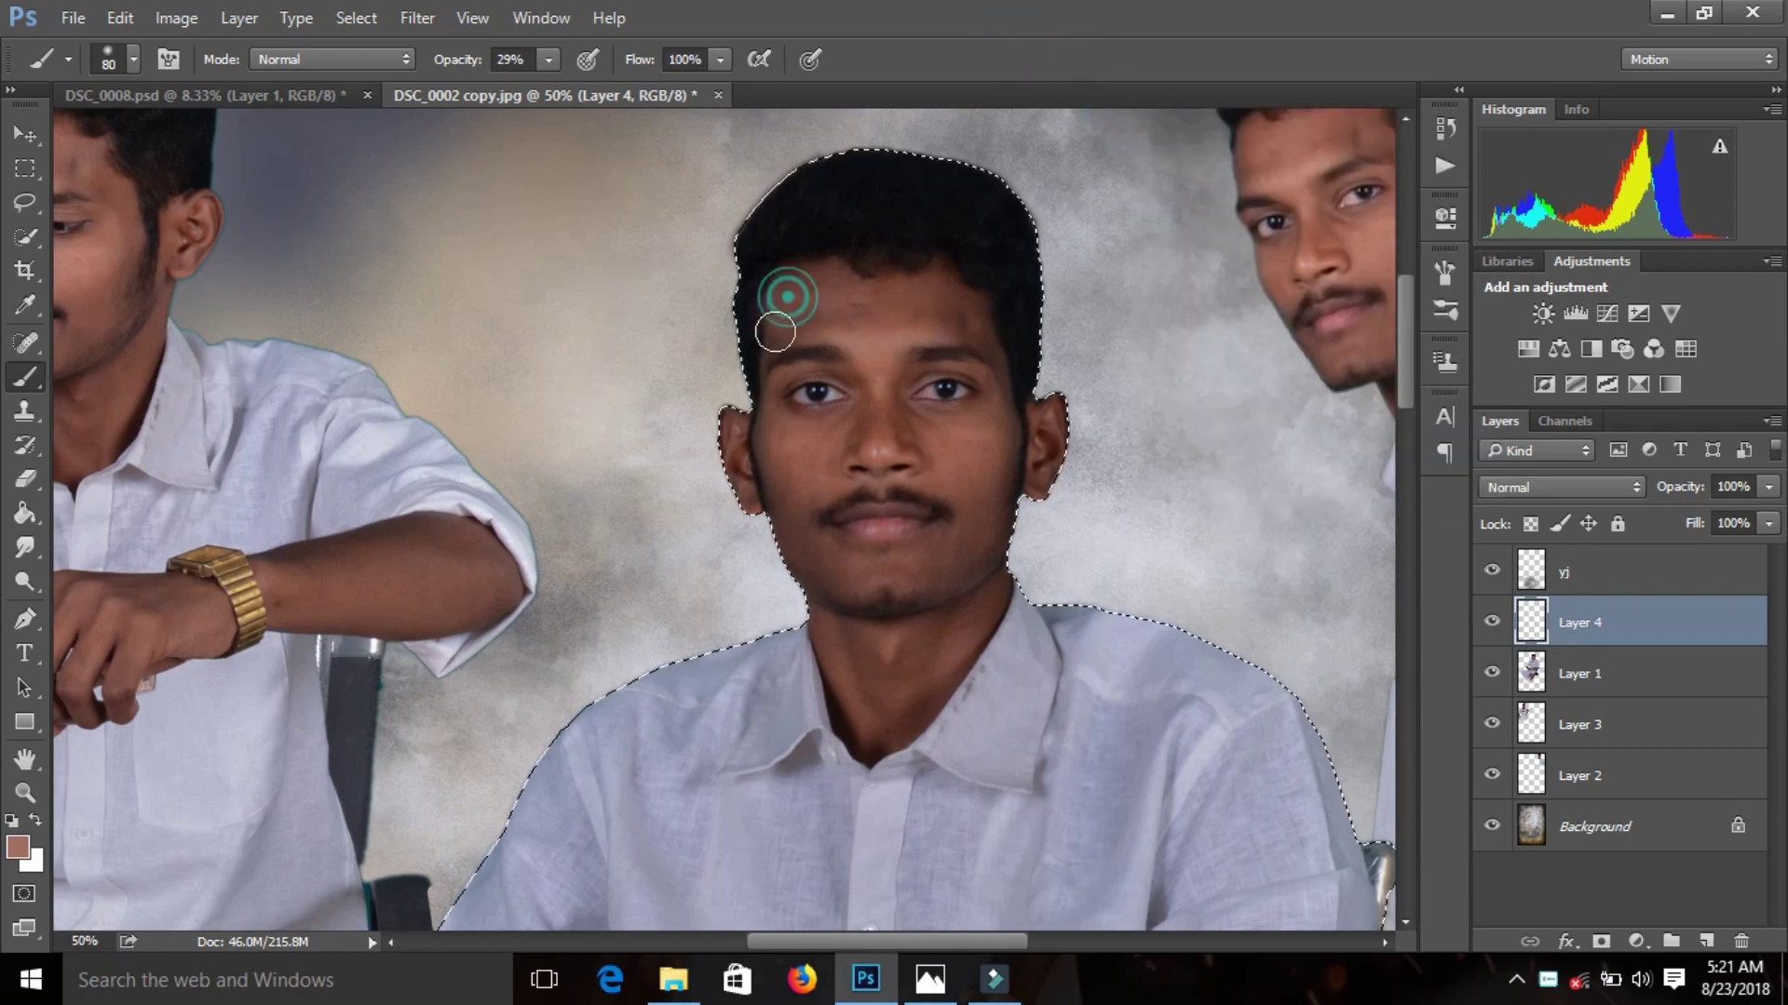
click(549, 59)
key(bracketright)
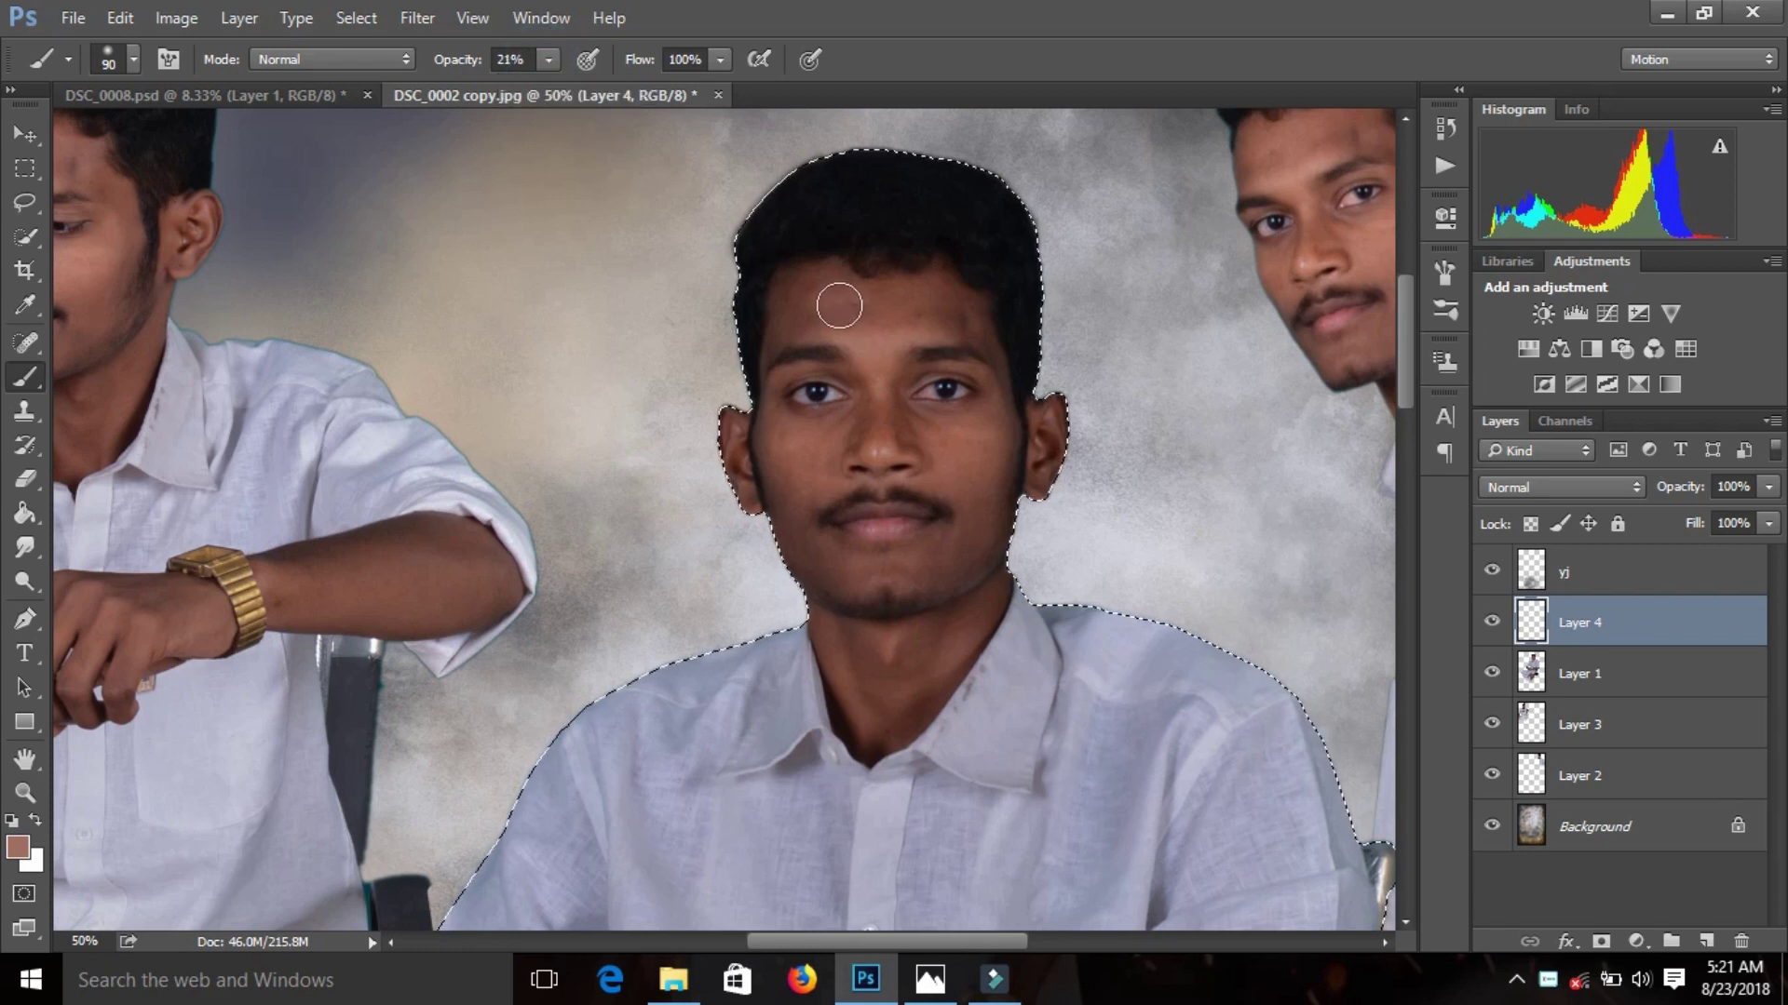
- Softly paint skin tone over the forehead, cheek, chin, neck, hand and forearm
drag(853, 300, 1004, 418)
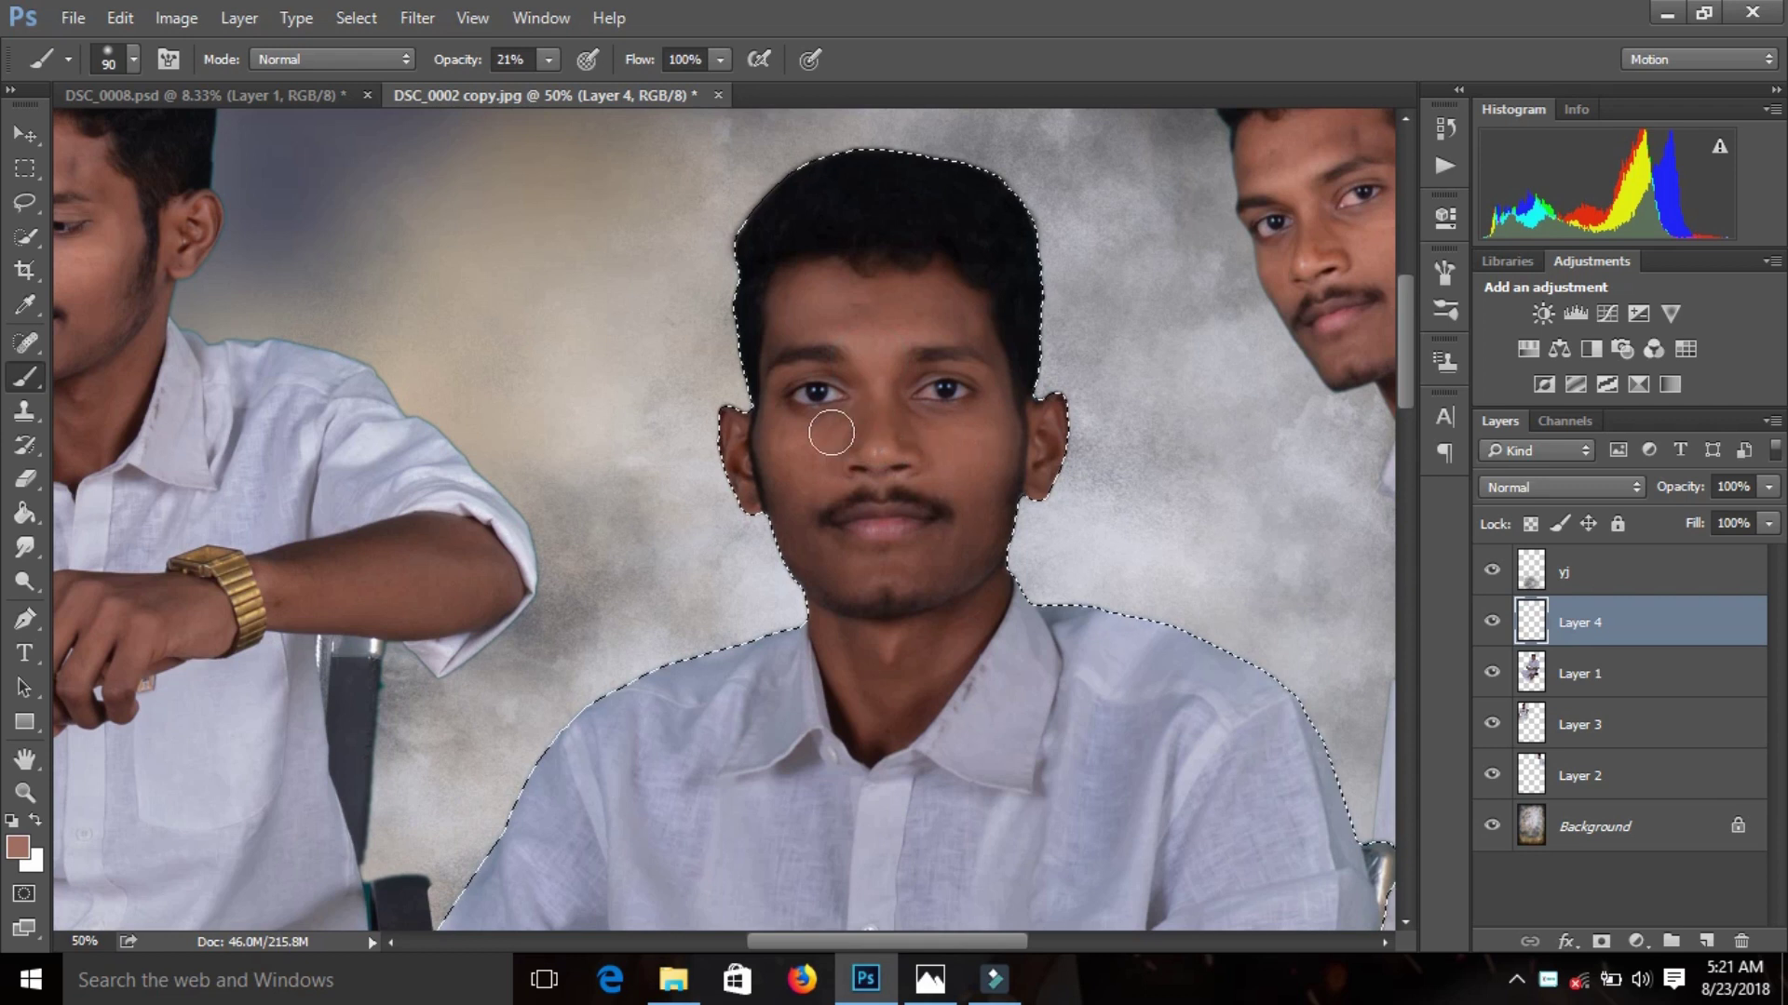
drag(857, 579, 859, 561)
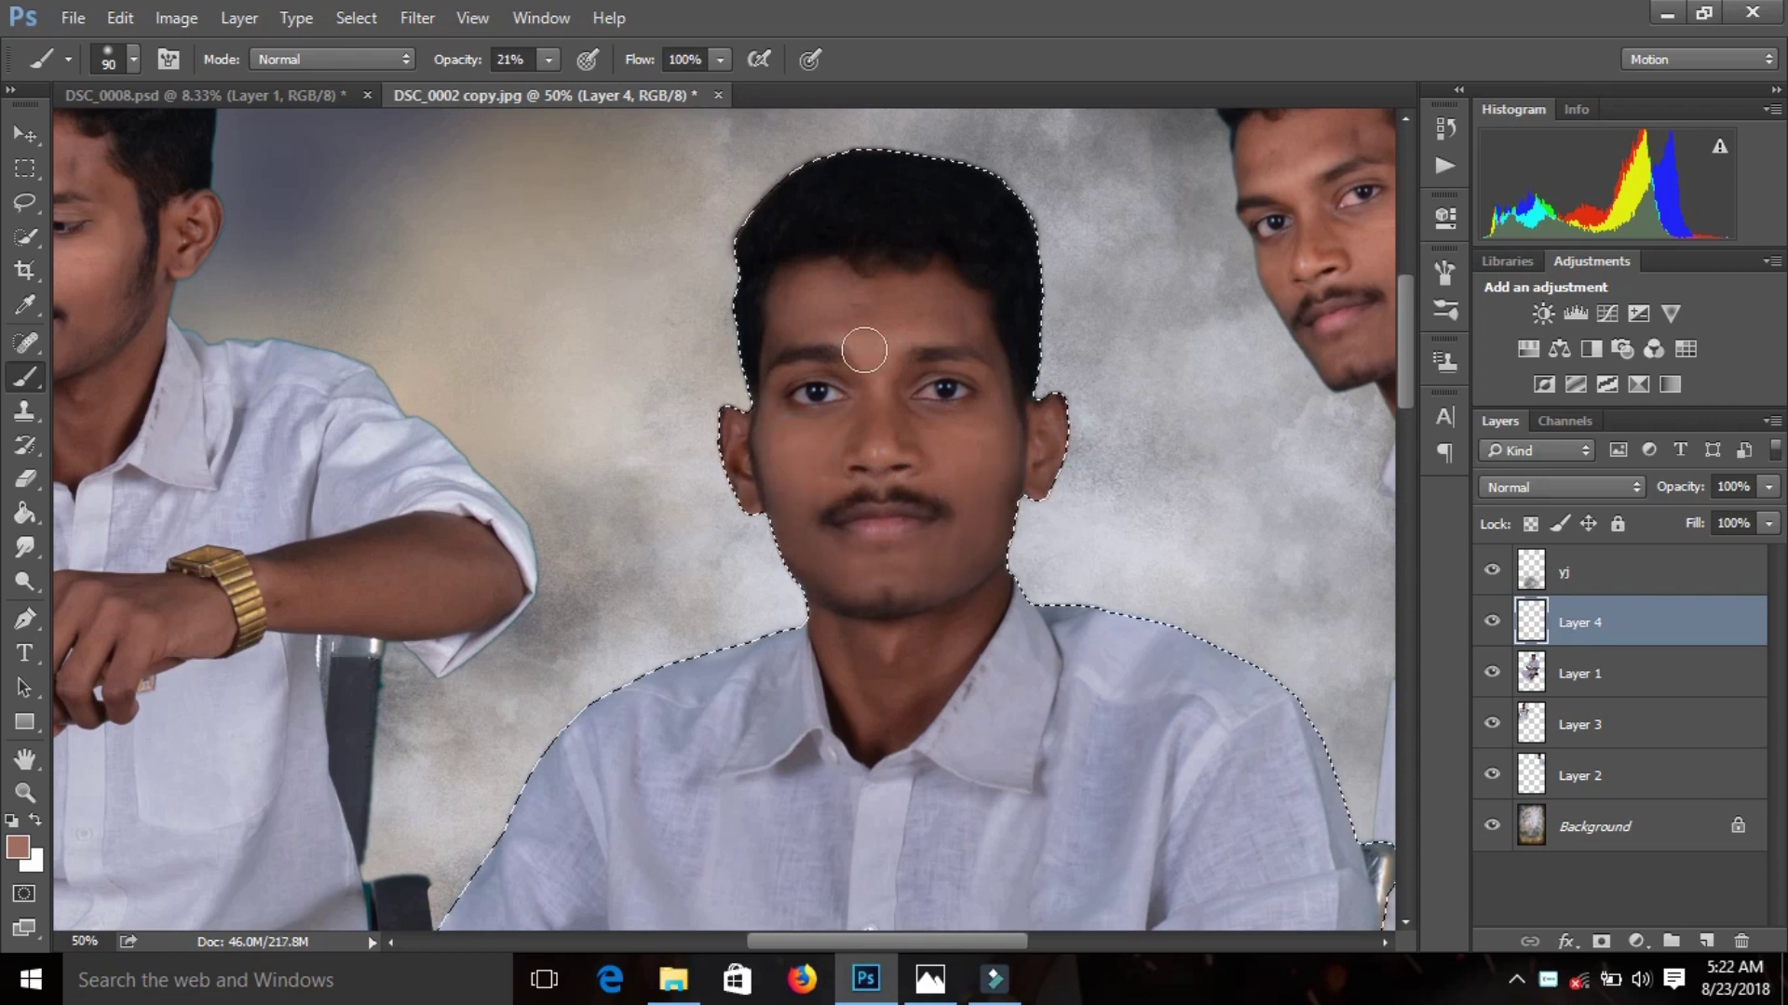
scroll(862, 299, down, 1)
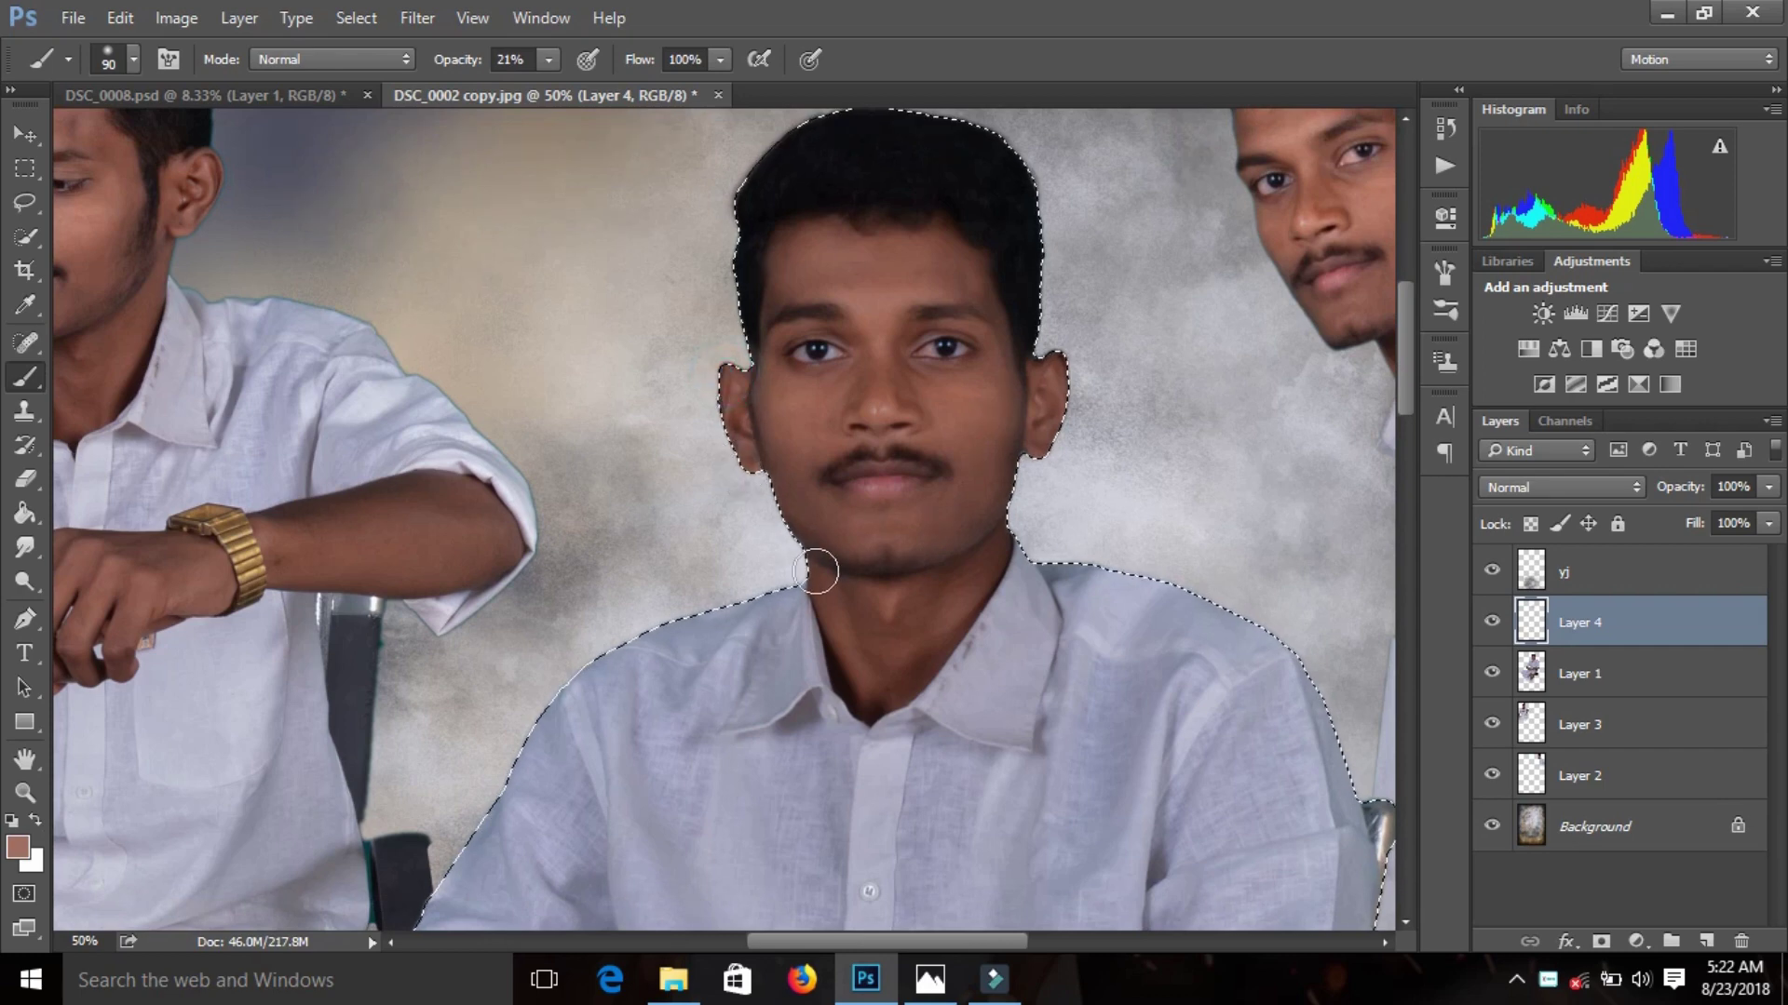
drag(910, 633, 852, 679)
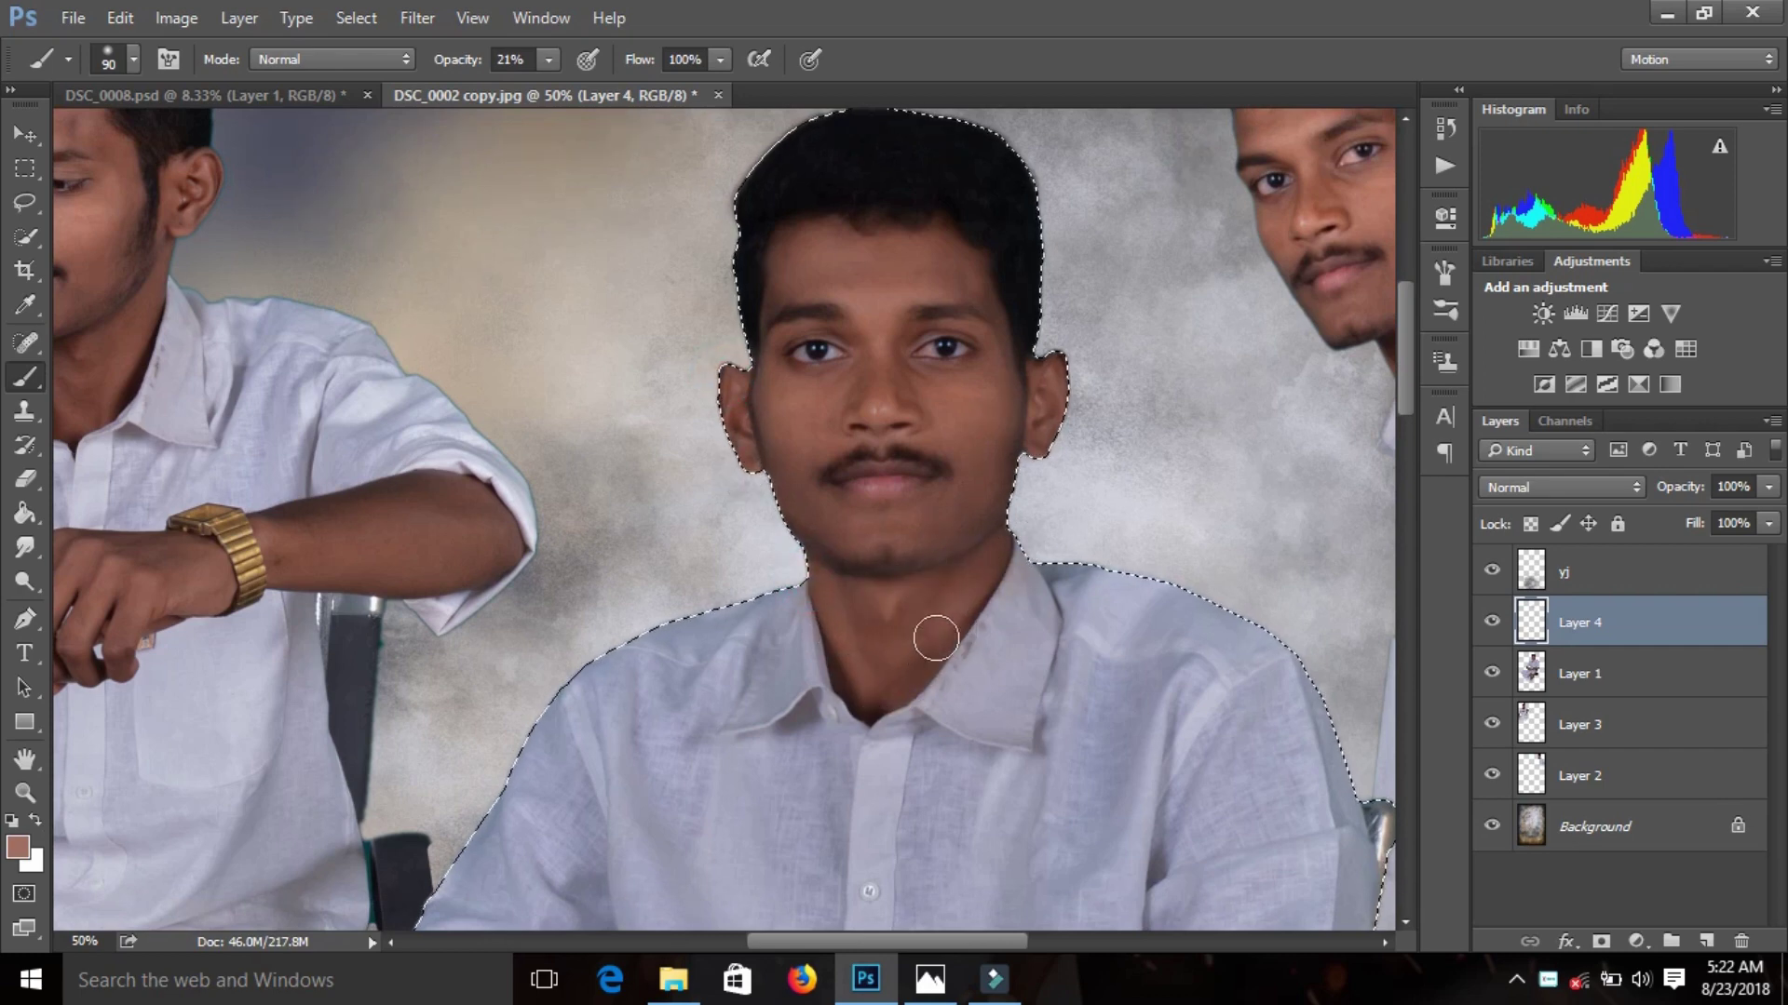
scroll(866, 698, down, 1)
scroll(683, 631, down, 7)
scroll(319, 594, down, 6)
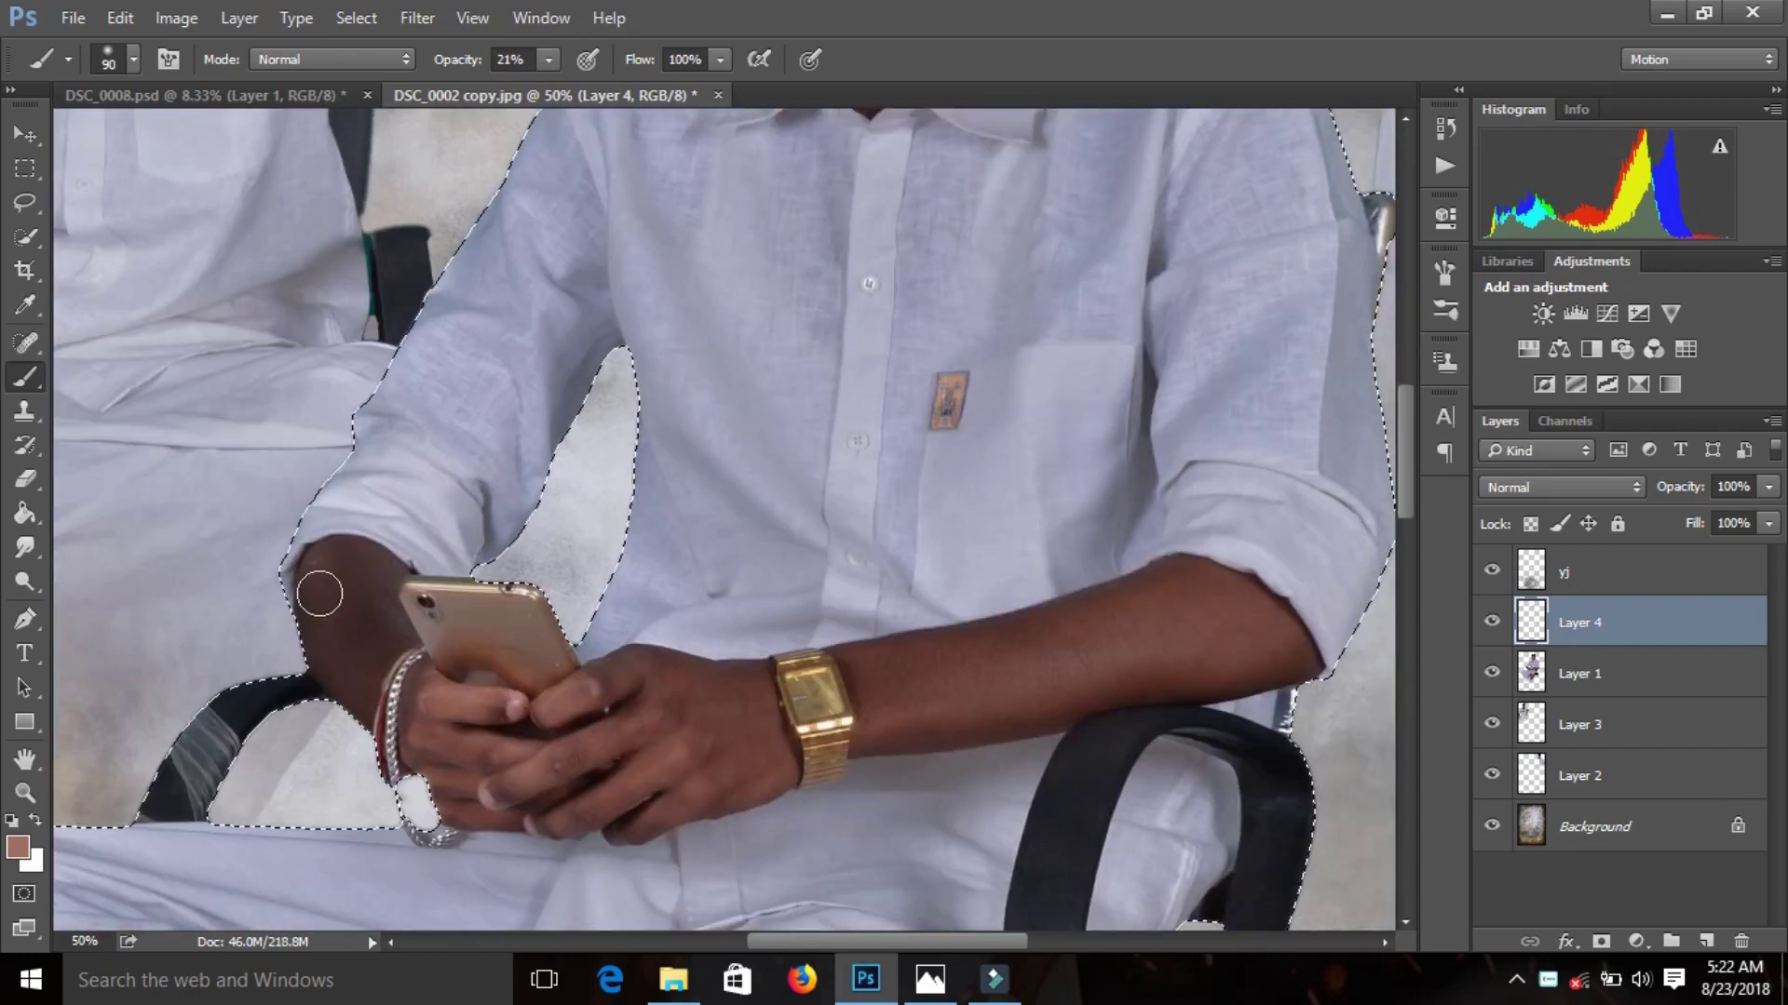
drag(427, 668, 433, 709)
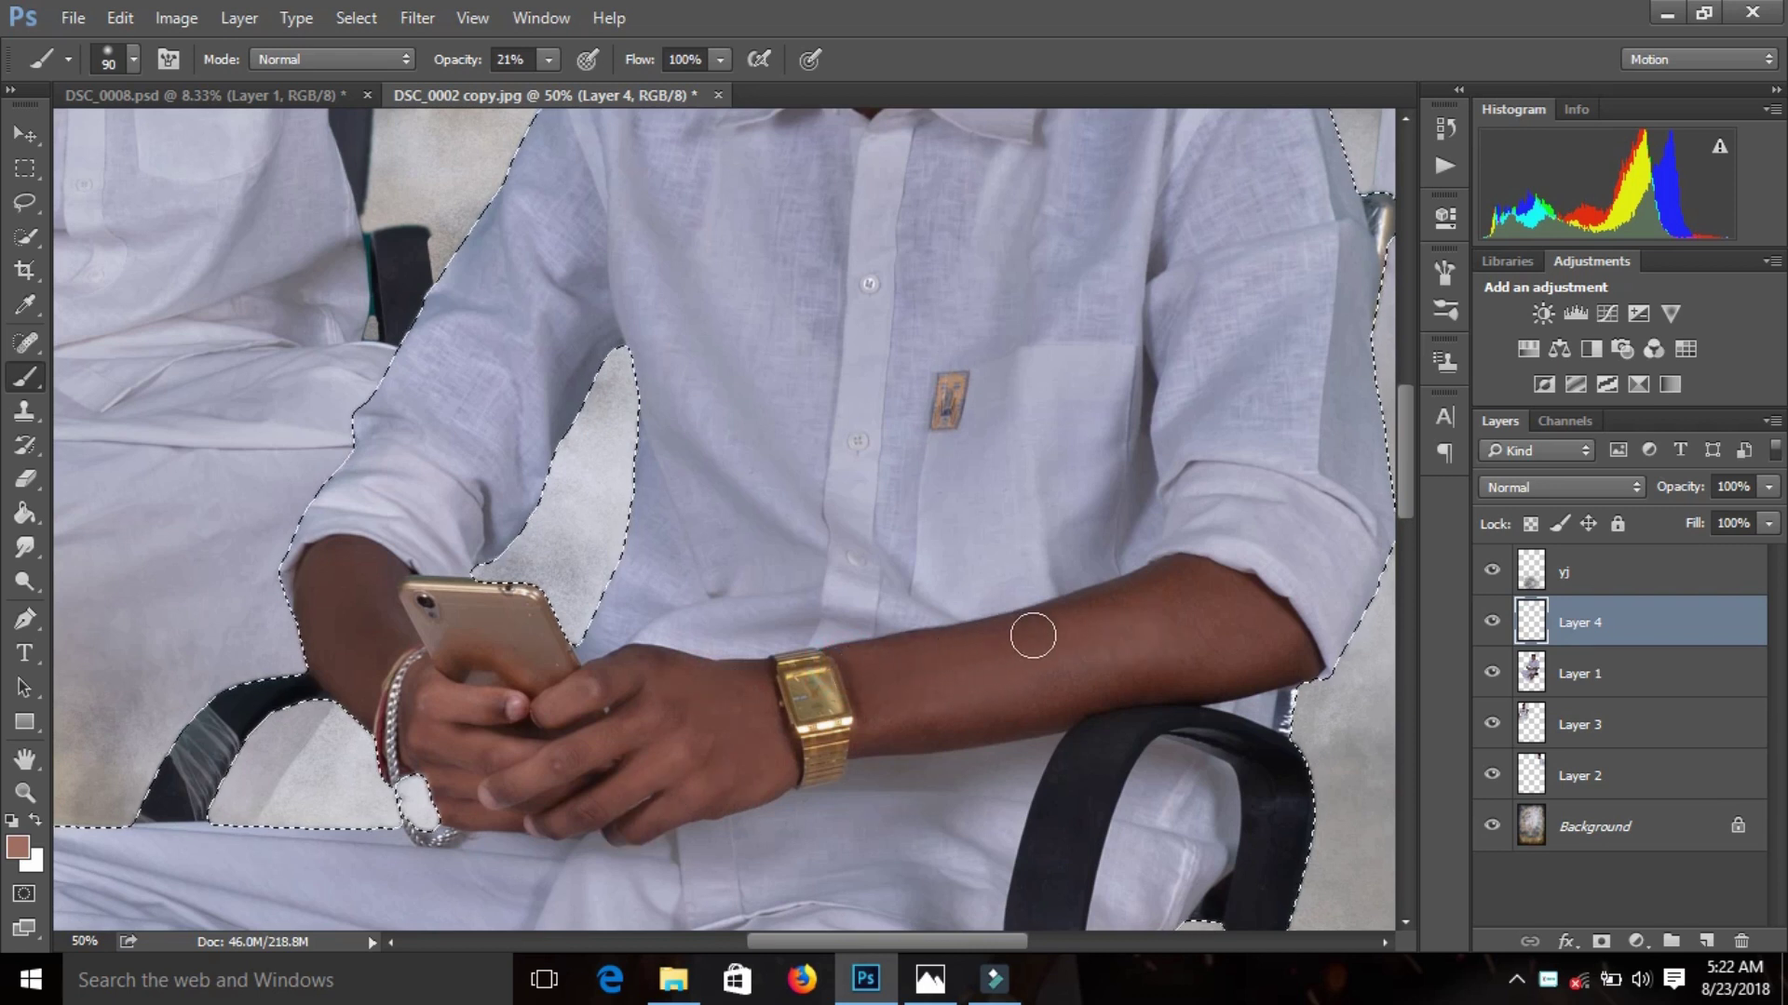
mouse_move(992, 689)
mouse_down()
mouse_move(1217, 657)
mouse_move(1082, 705)
mouse_up()
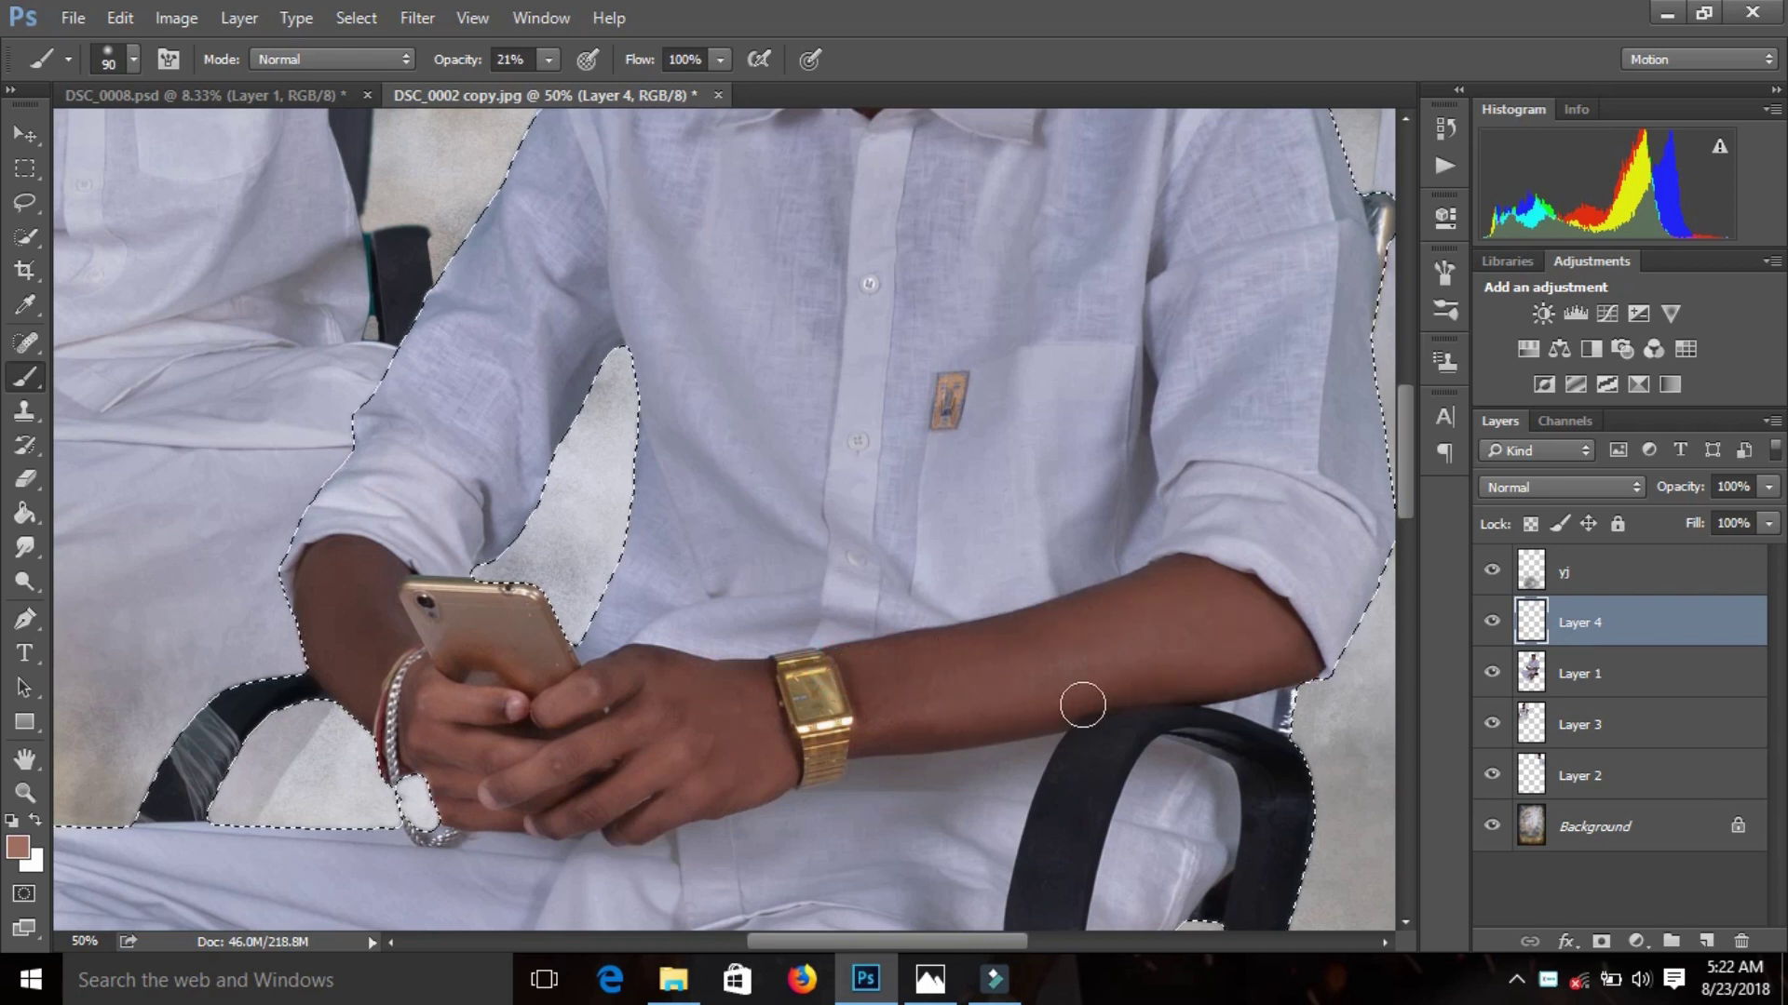
- Smooth the face with faint skin-tone strokes, then load the left man's outline as a selection
scroll(915, 708, up, 2)
scroll(908, 577, up, 4)
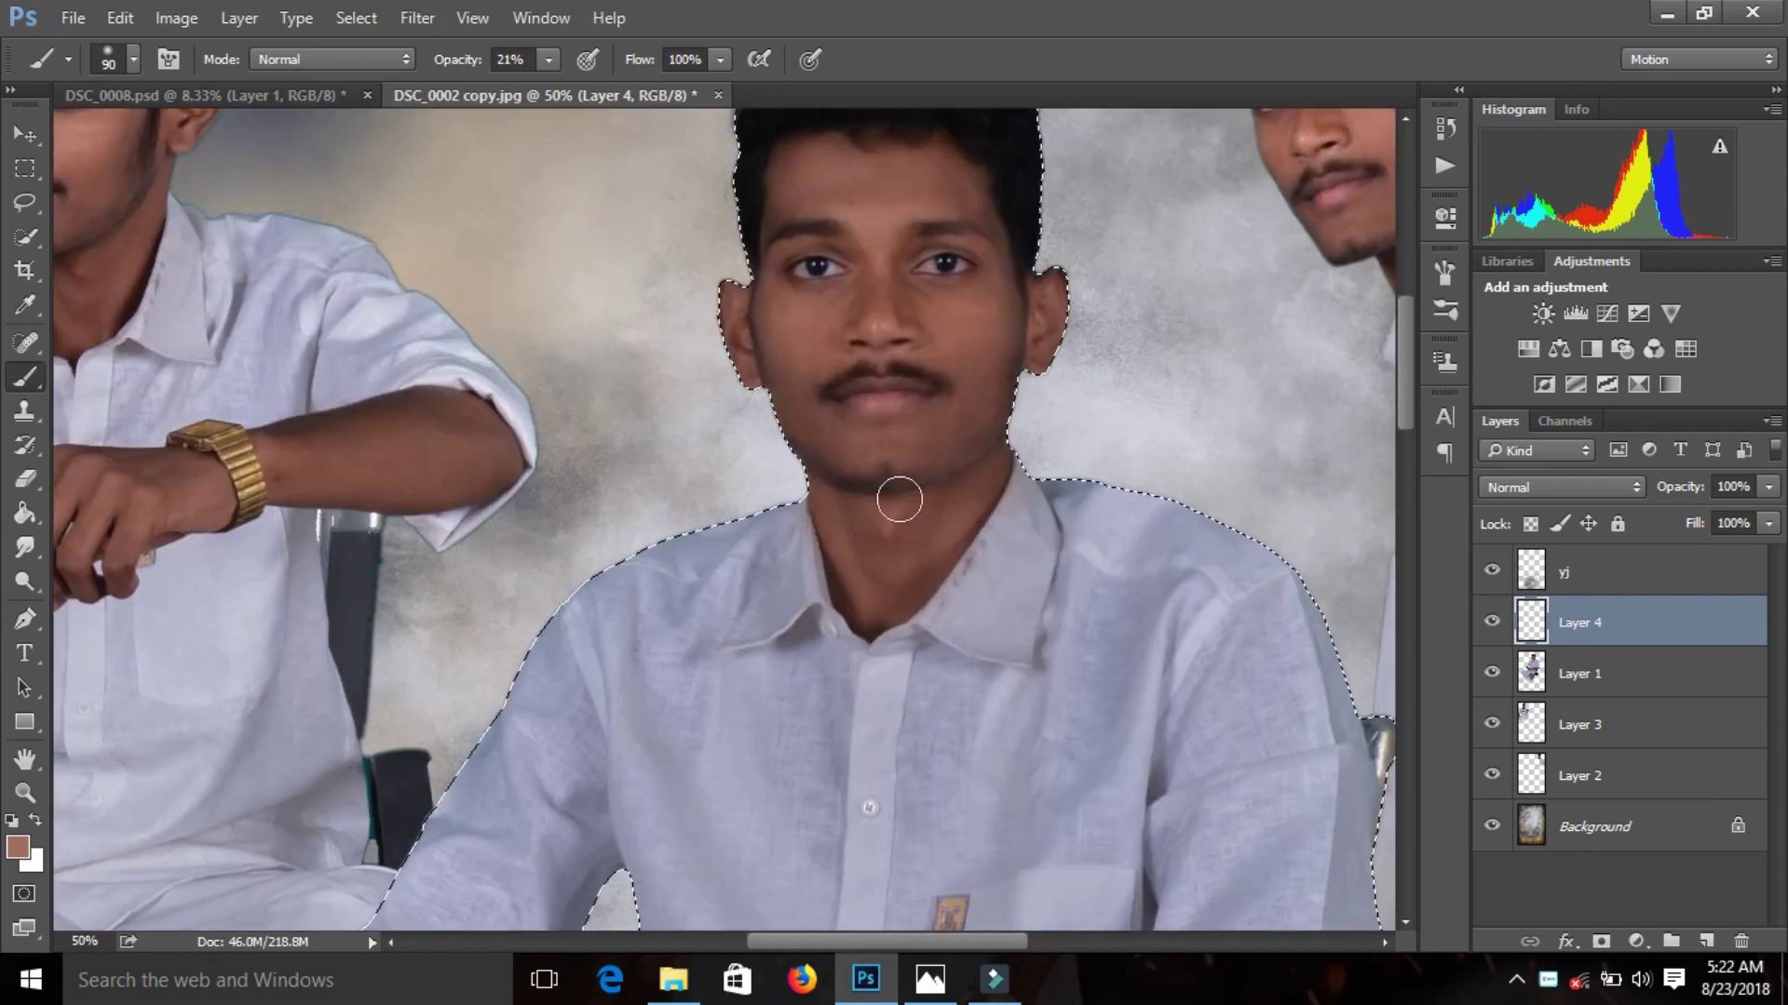
drag(726, 331, 857, 307)
drag(1030, 327, 843, 300)
scroll(1086, 345, up, 1)
key(ctrl+minus)
key(ctrl+minus)
key(ctrl+minus)
key(ctrl+plus)
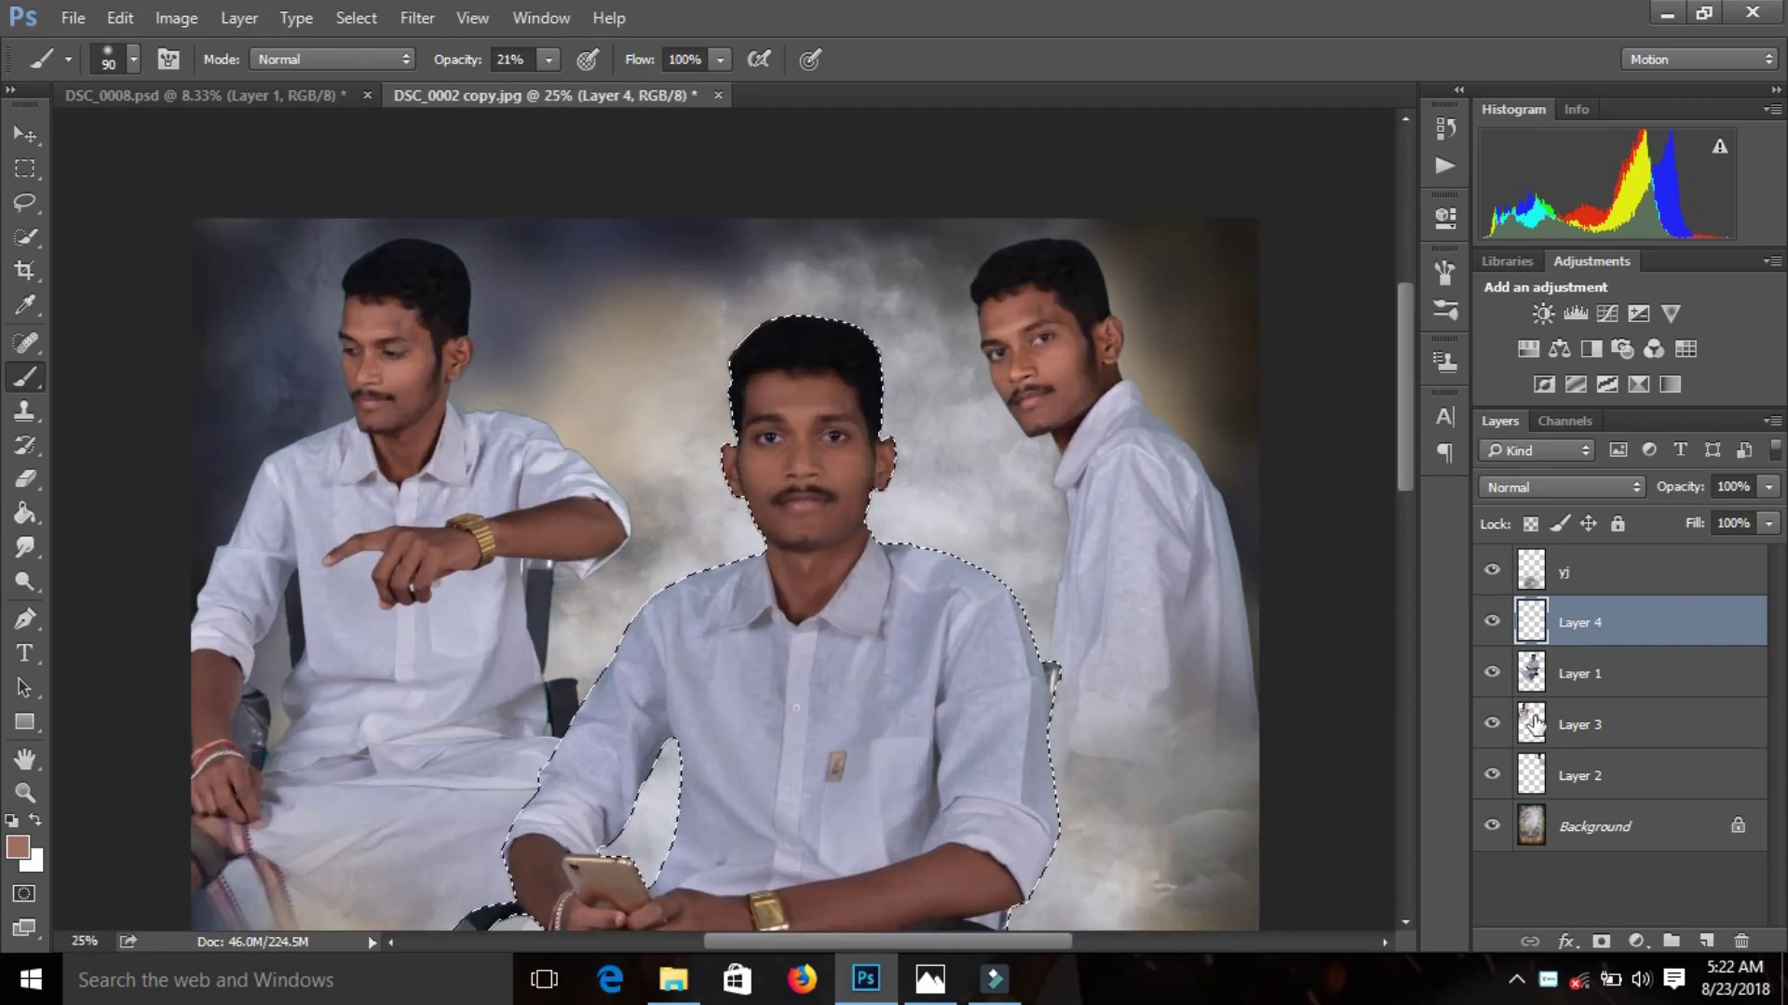
click(1534, 724)
ctrl+click(1531, 621)
click(1592, 622)
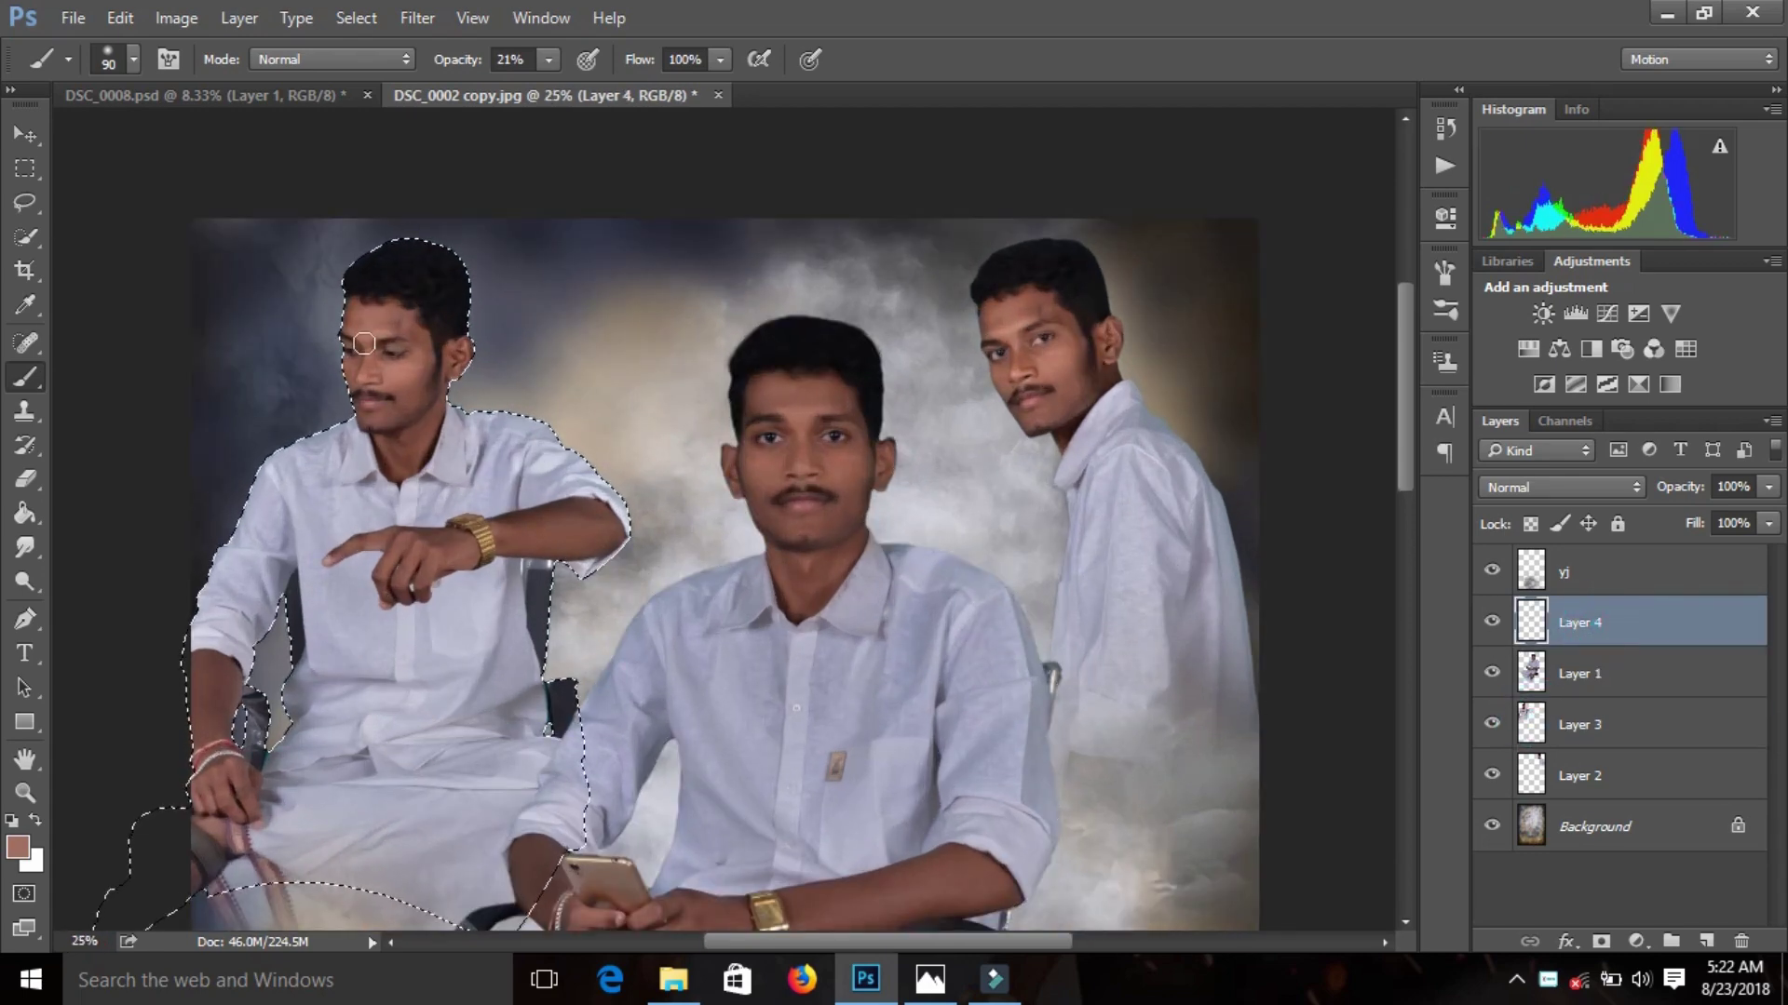
- Enlarge the brush to 100 and softly paint skin tone over the left man's forehead, cheek, ear and neck
key(ctrl+plus)
key(ctrl+plus)
scroll(318, 387, left, 5)
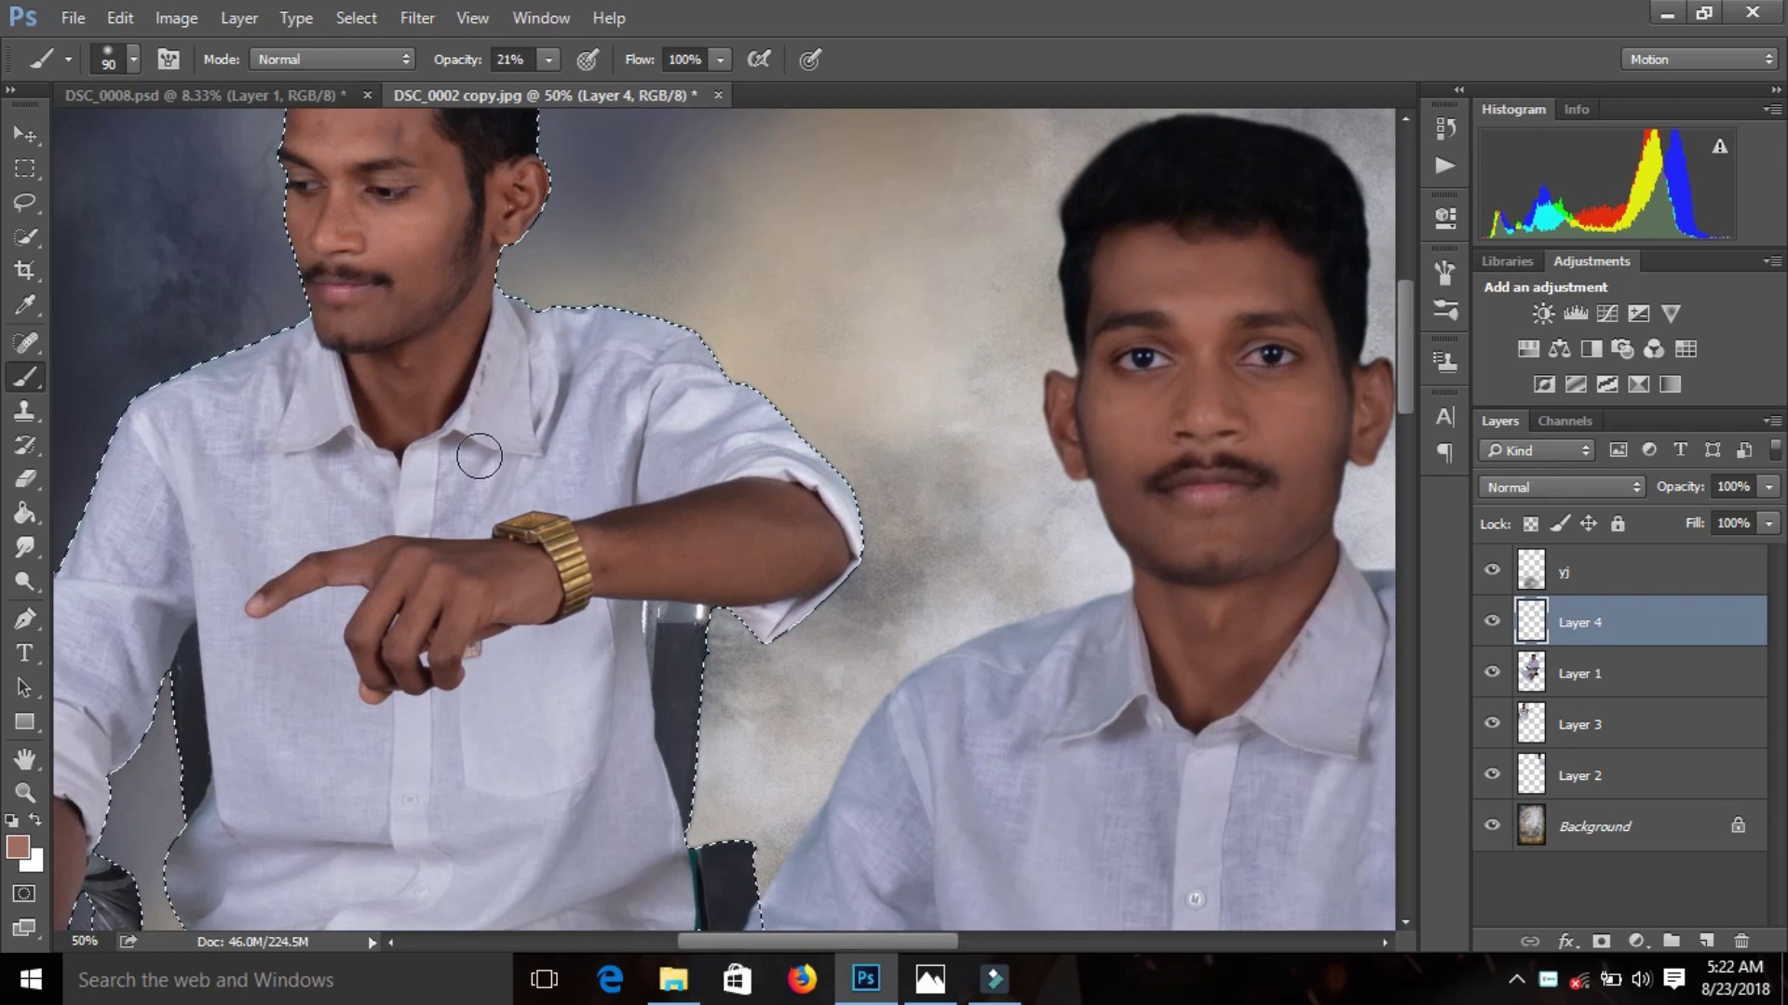
scroll(318, 387, up, 5)
key(bracketright)
drag(303, 387, 374, 402)
drag(402, 523, 407, 577)
mouse_move(516, 541)
mouse_down()
mouse_move(499, 471)
mouse_move(479, 559)
mouse_move(379, 658)
mouse_move(310, 503)
mouse_move(549, 538)
mouse_up()
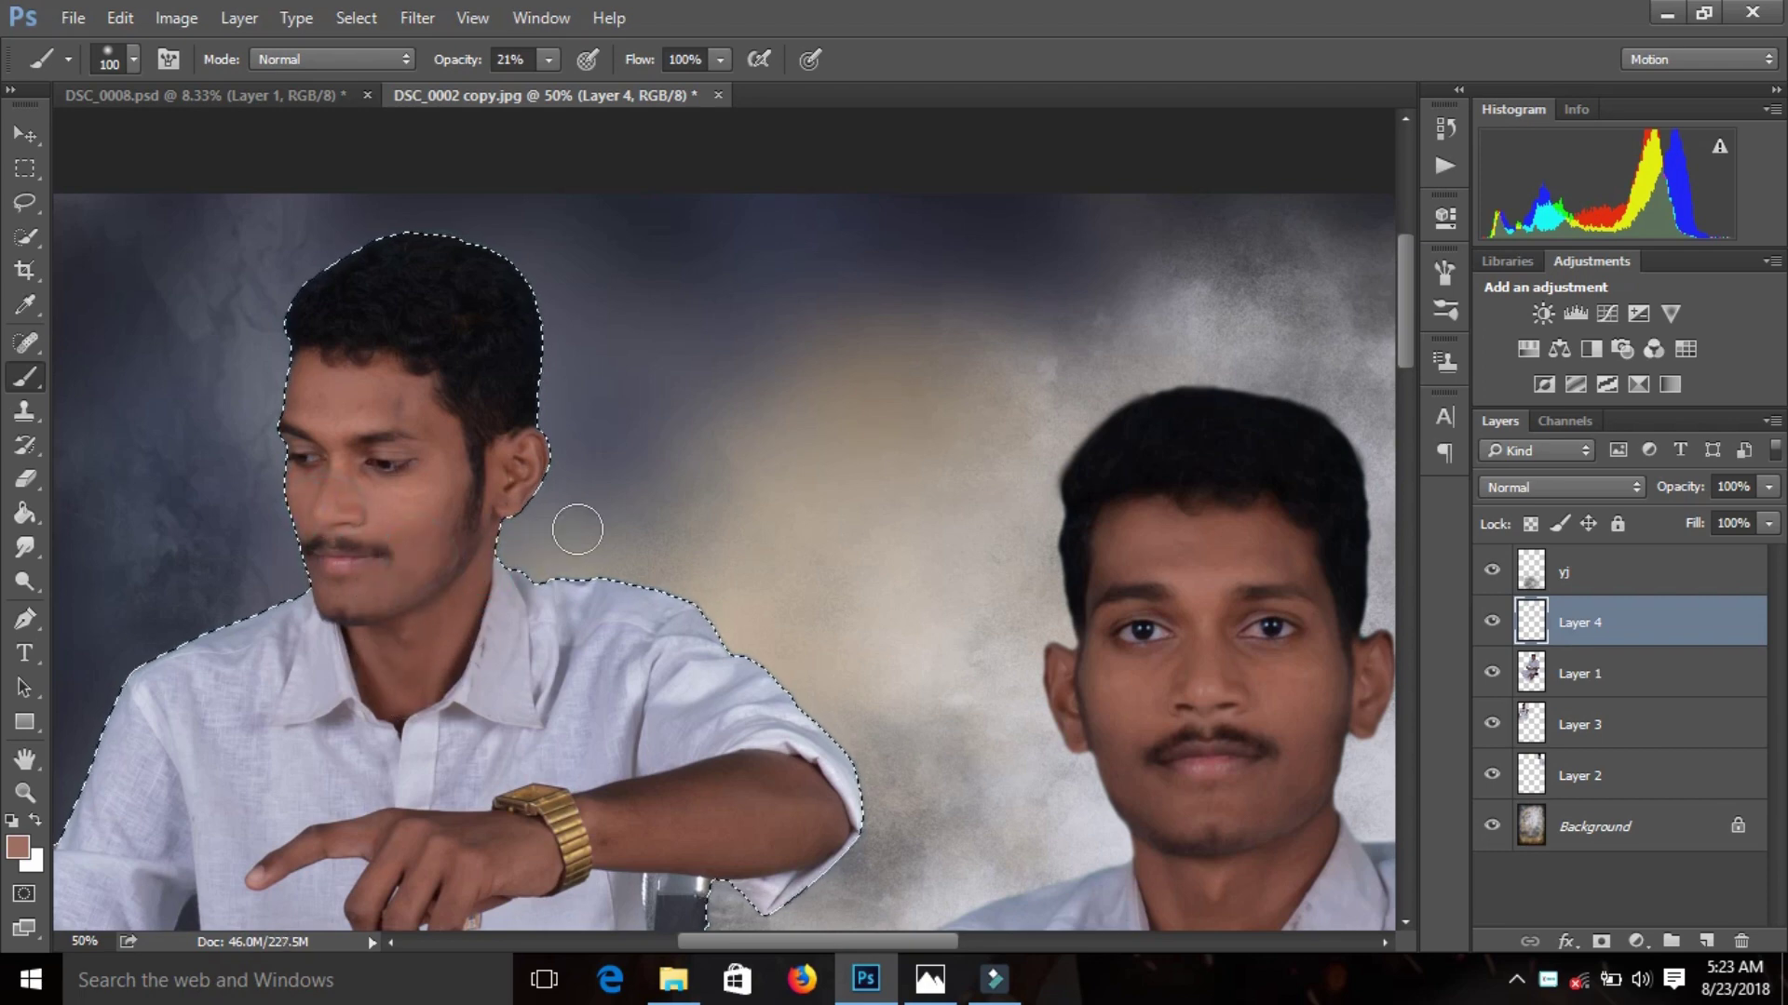
drag(331, 450, 307, 522)
drag(745, 942, 775, 942)
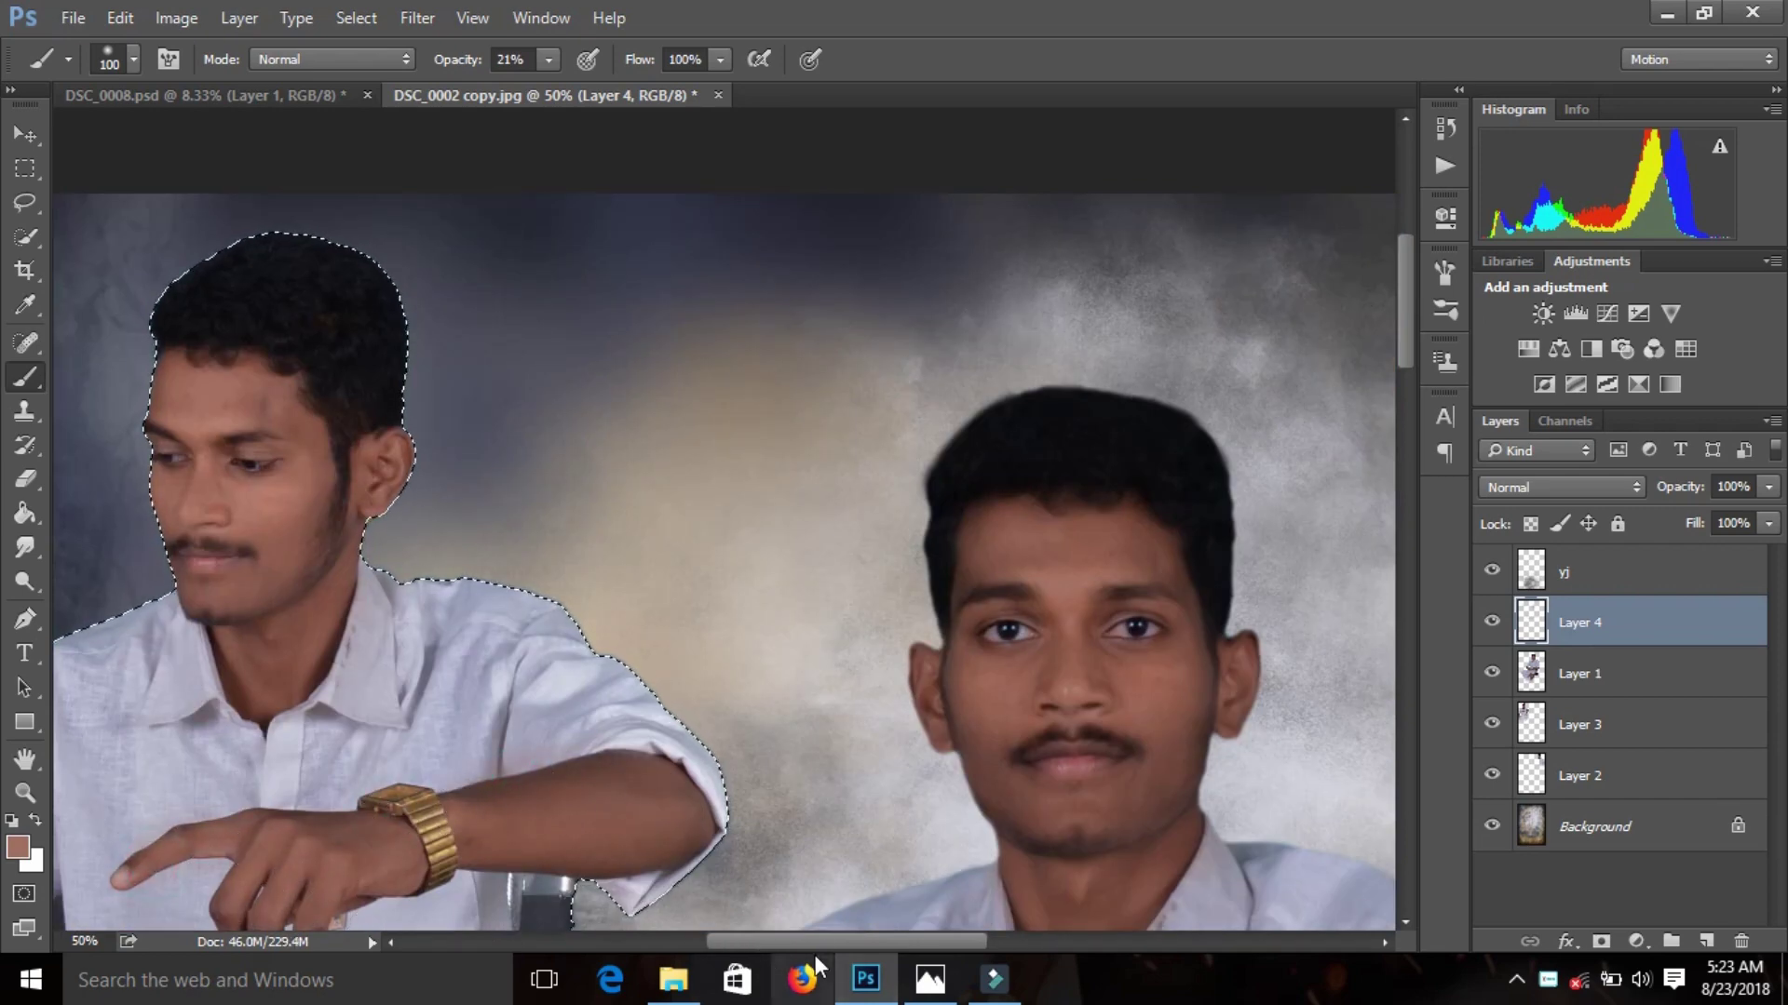
- Load the right man's outline as a selection and softly paint skin tone on his forehead
scroll(121, 847, right, 10)
ctrl+click(1537, 778)
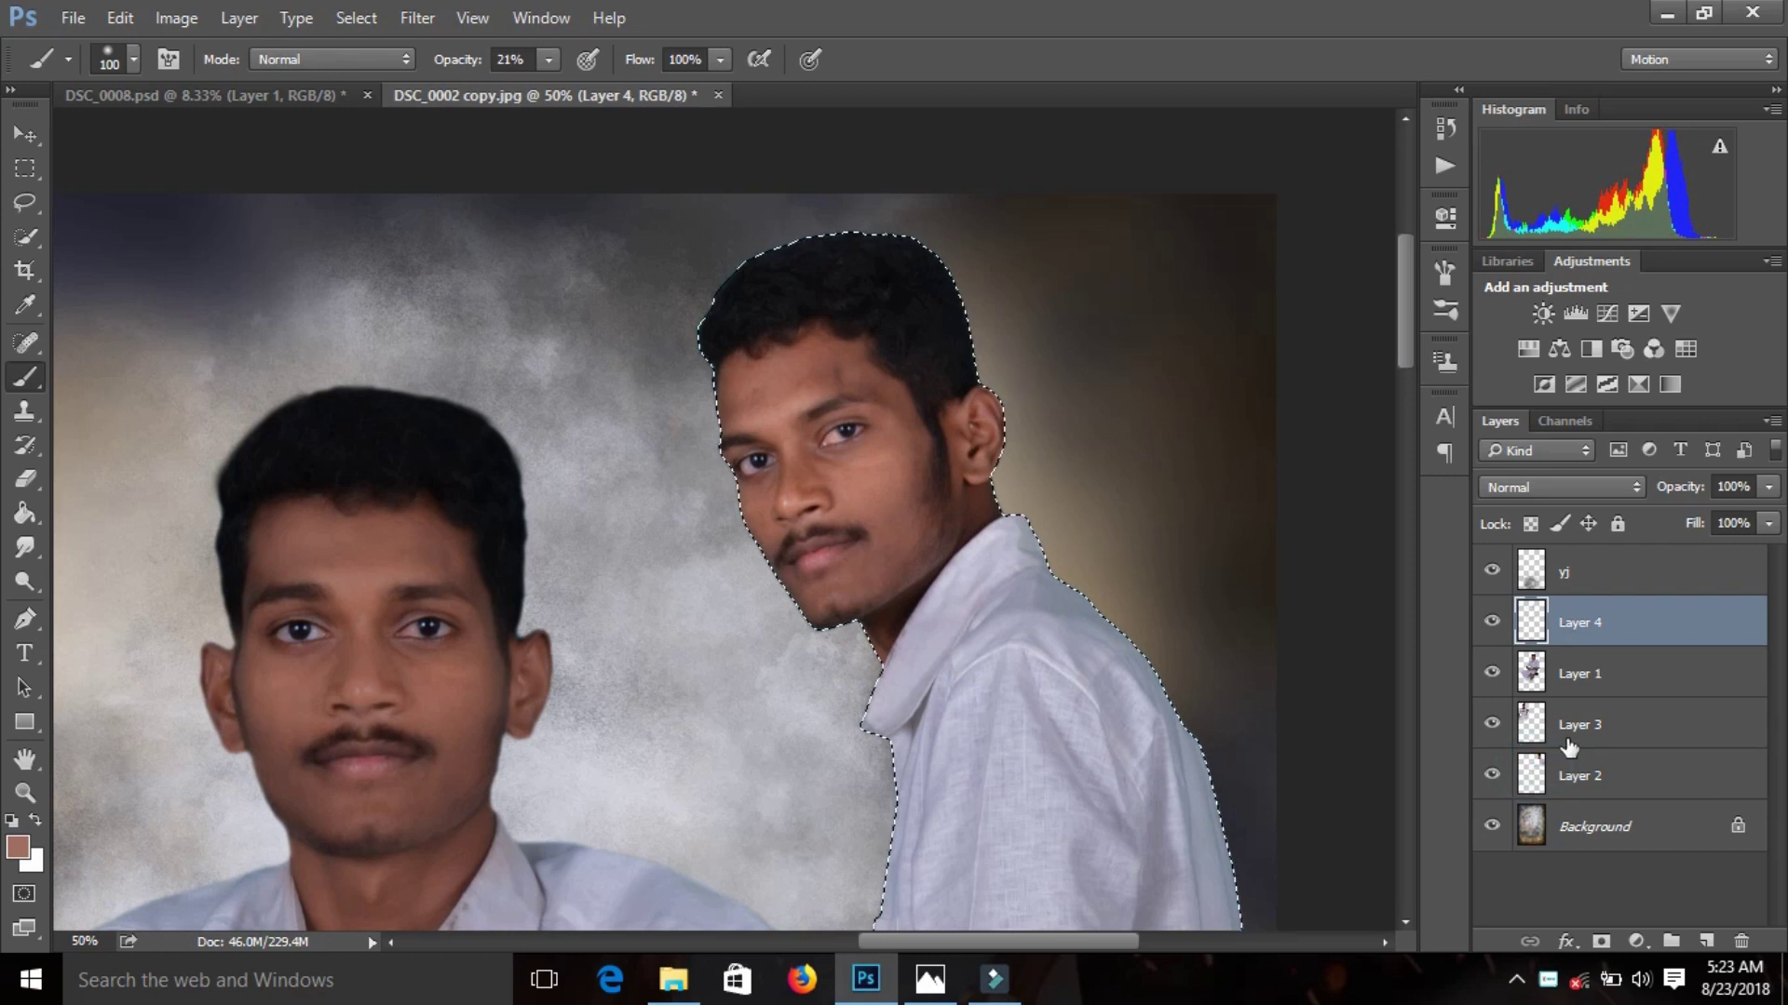
click(769, 369)
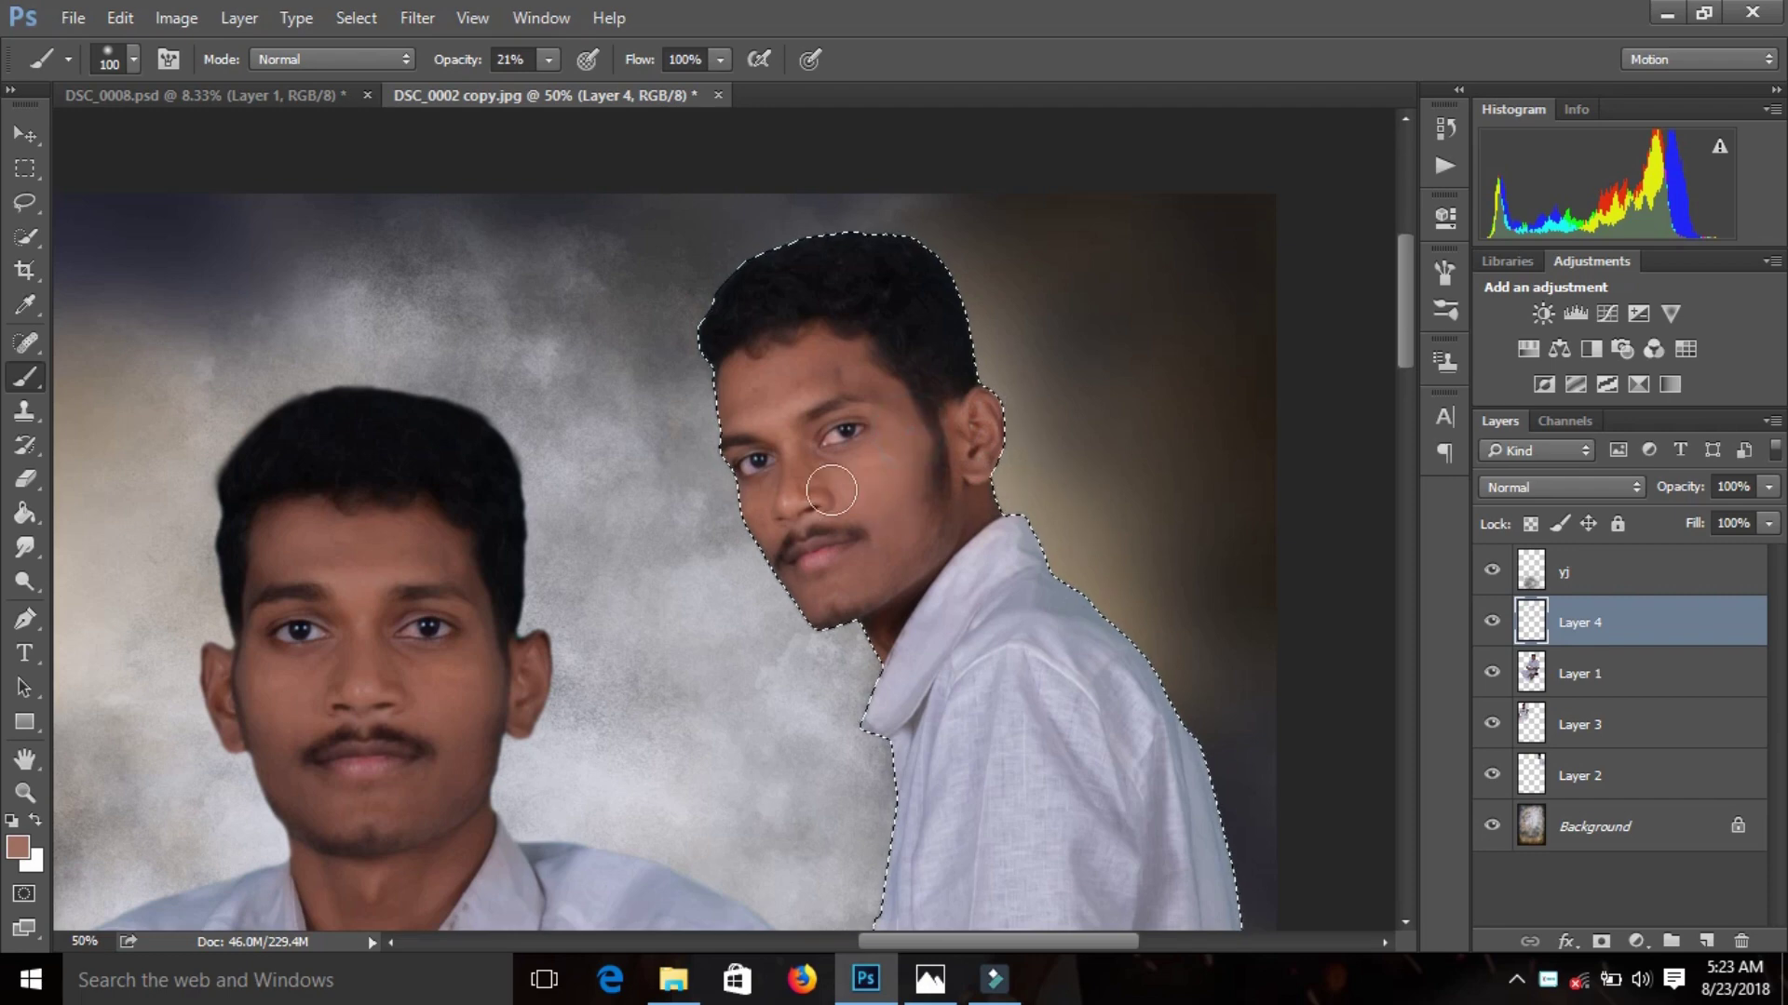
drag(786, 379, 847, 375)
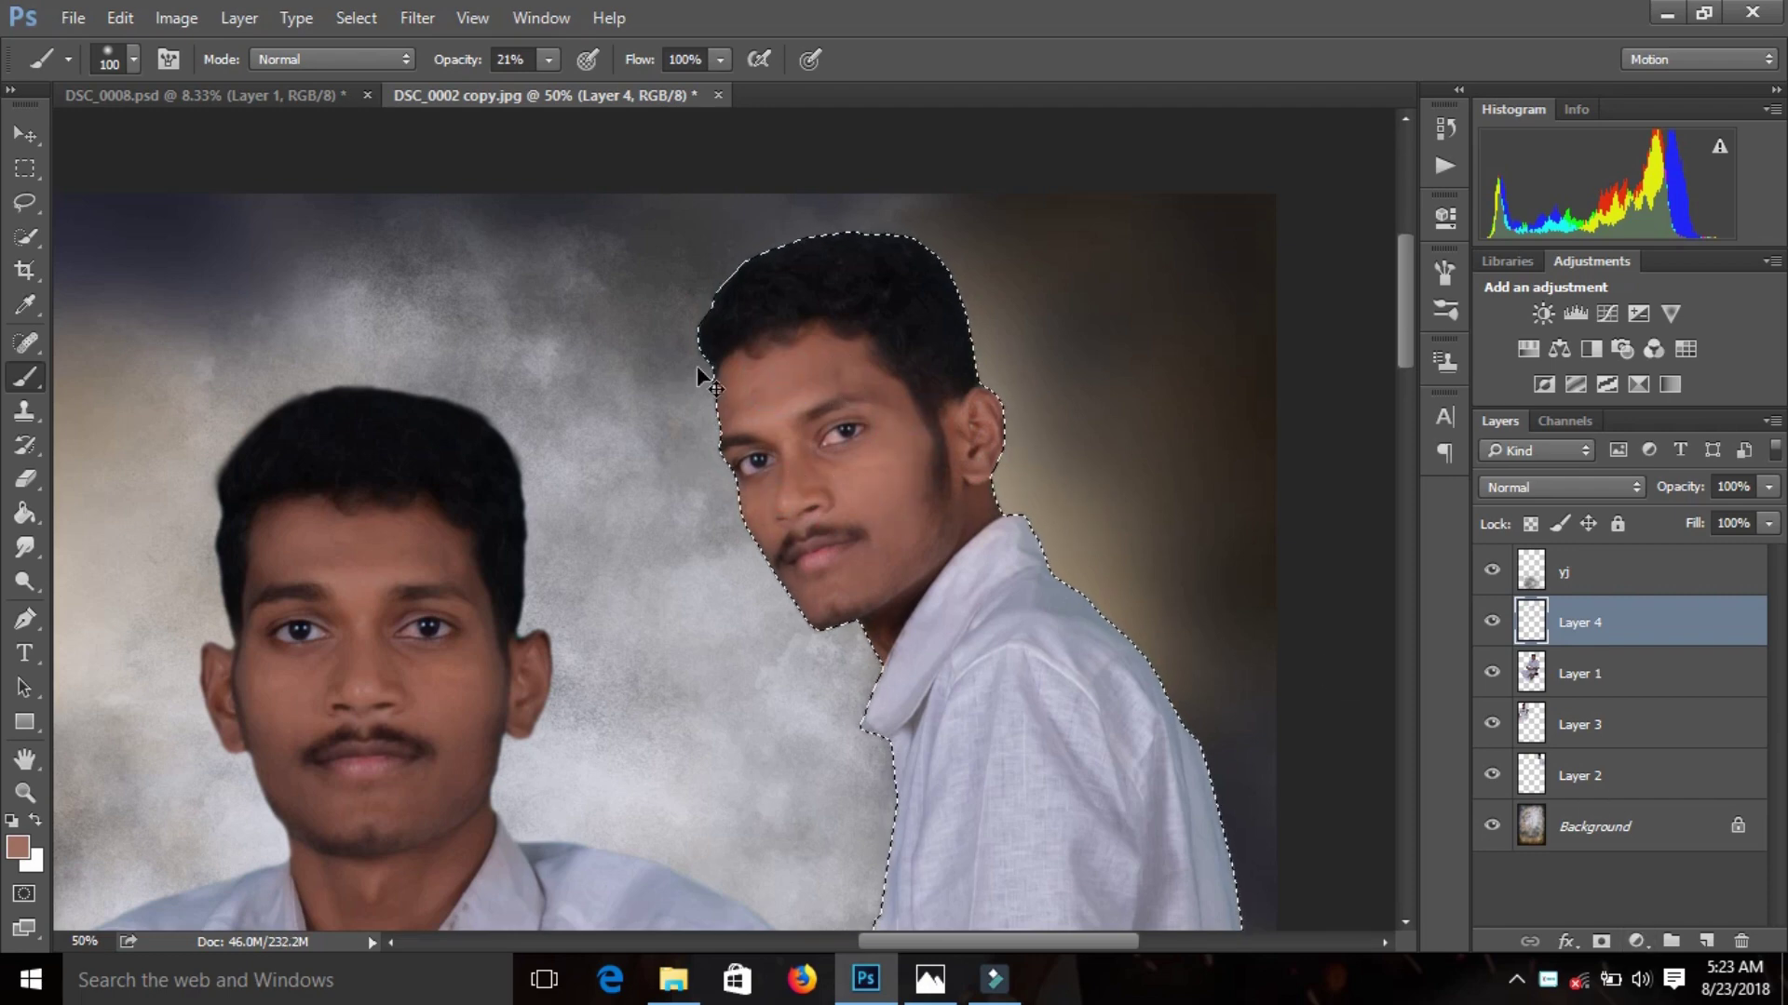
scroll(697, 365, down, 2)
scroll(697, 366, down, 2)
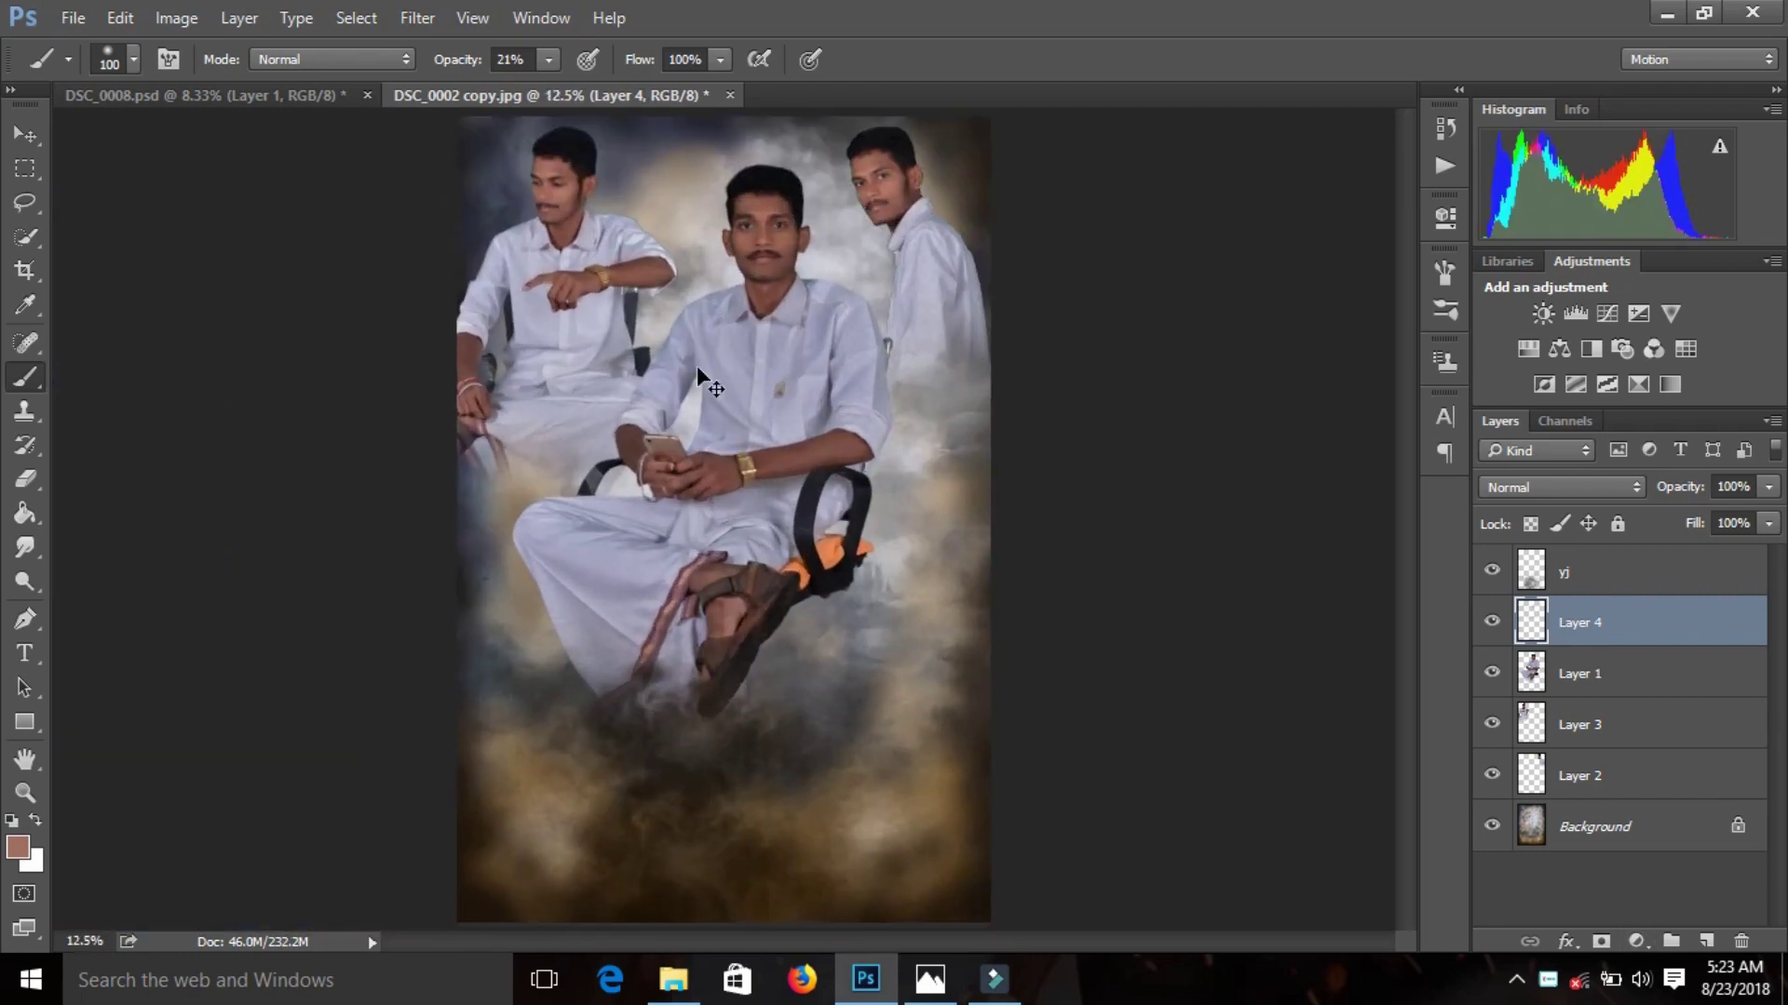
- Add a new empty layer above the painting layer and bring the middle man's face into view
click(1717, 944)
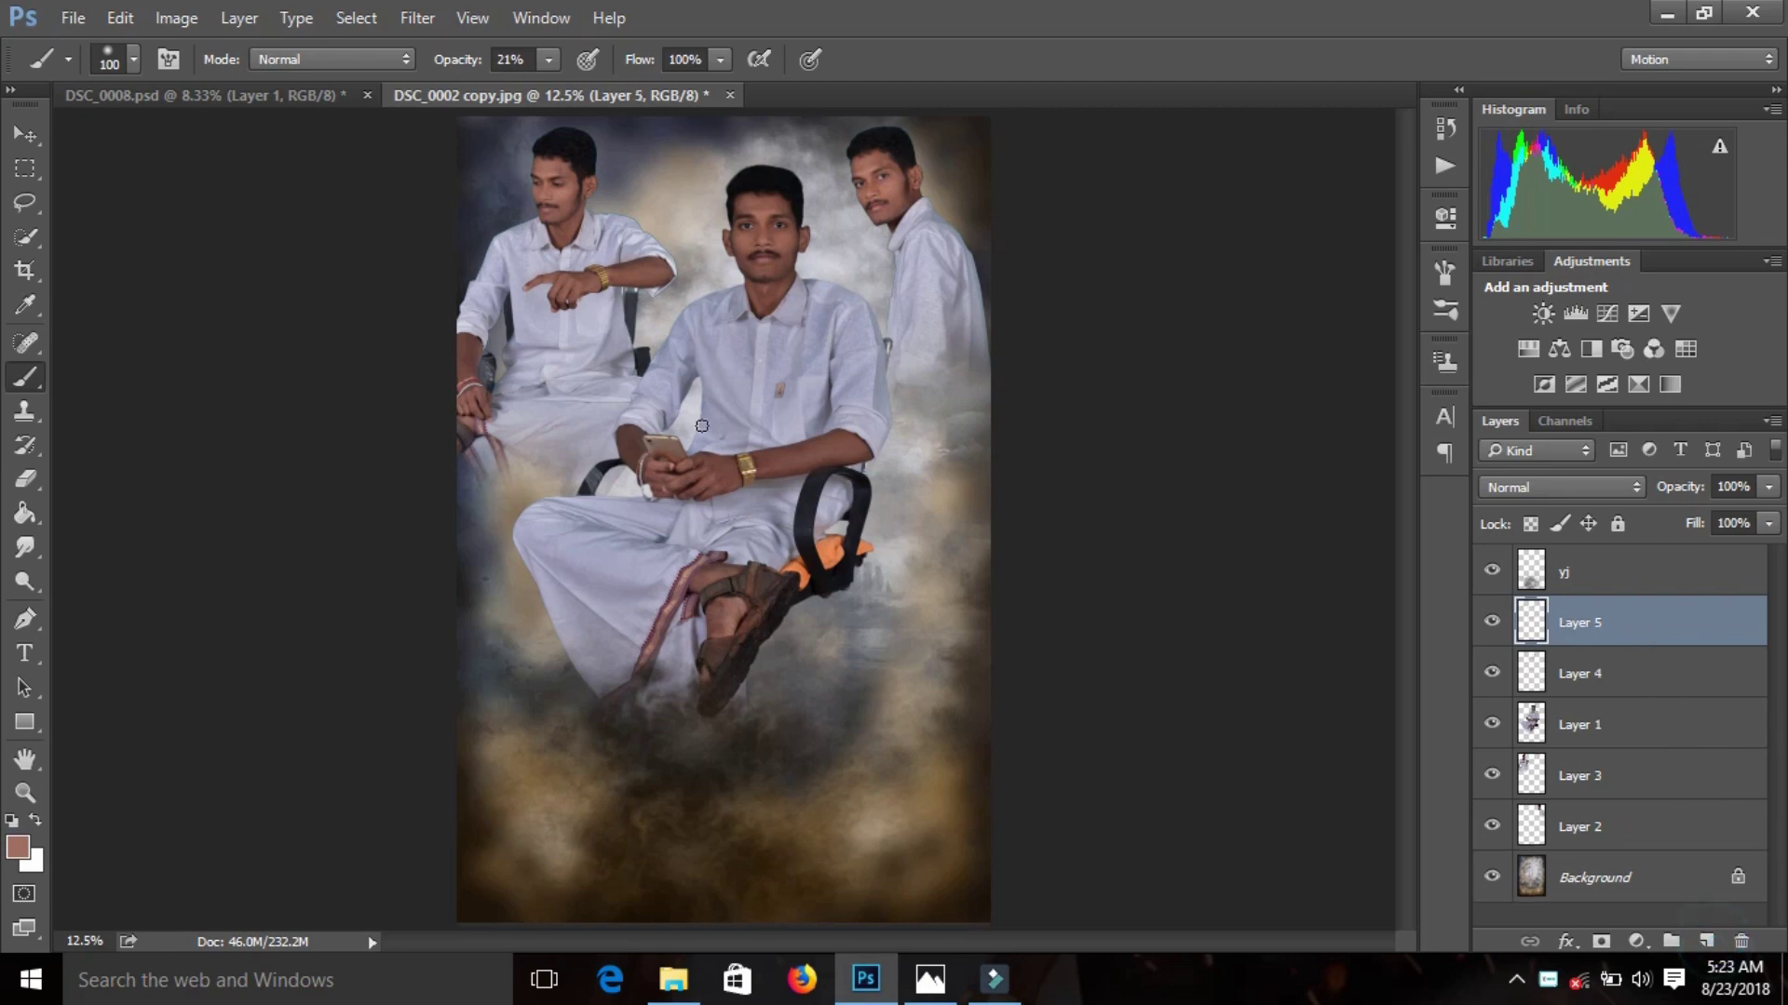
scroll(703, 427, up, 2)
scroll(746, 399, up, 3)
scroll(798, 348, up, 3)
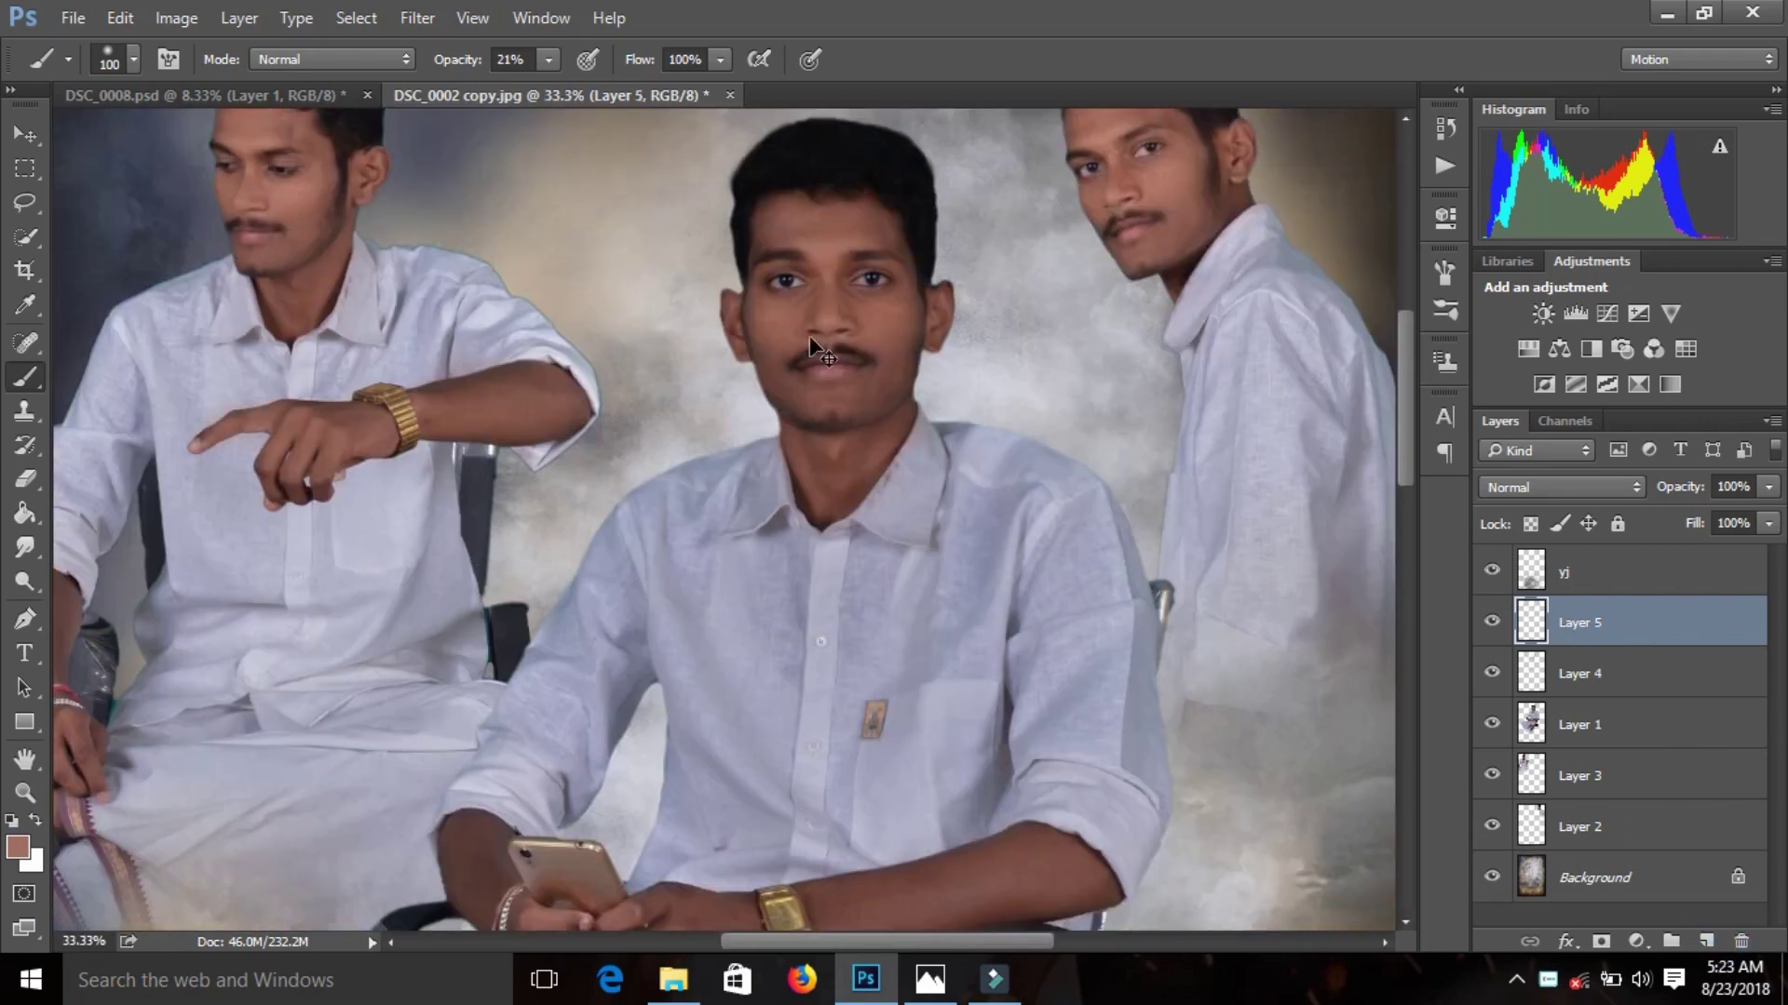
scroll(810, 340, up, 1)
scroll(810, 341, down, 1)
scroll(870, 327, up, 2)
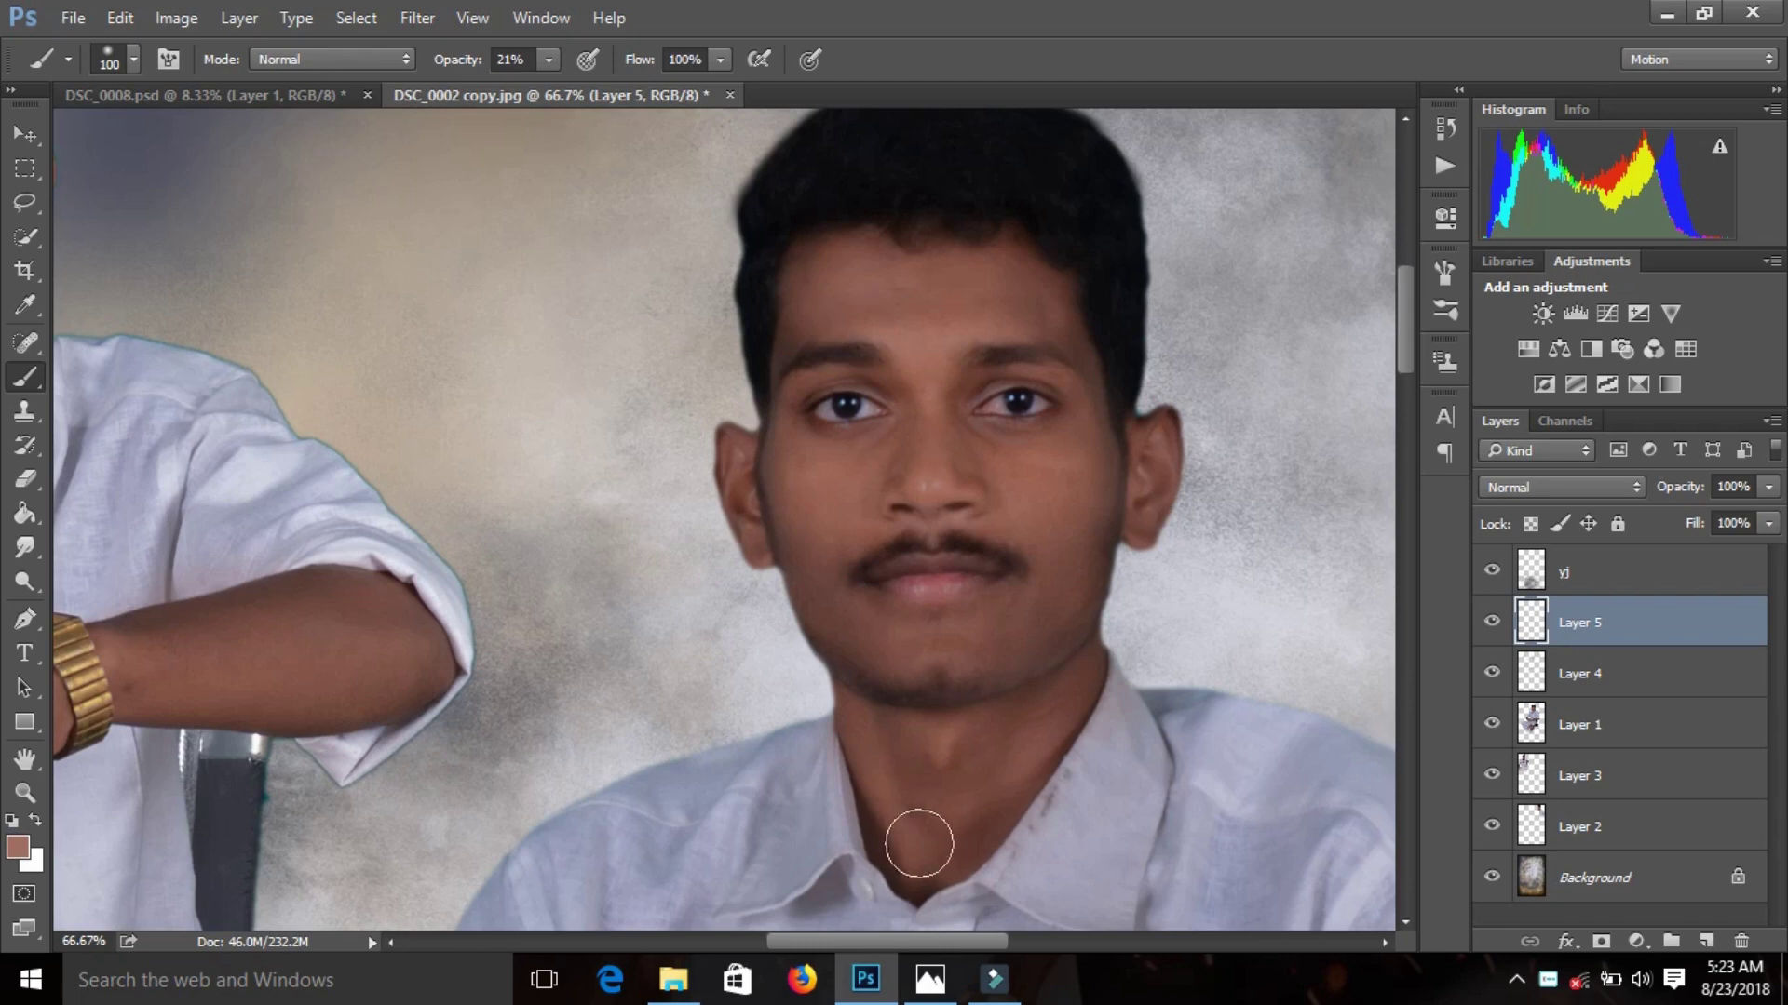
drag(922, 945, 946, 944)
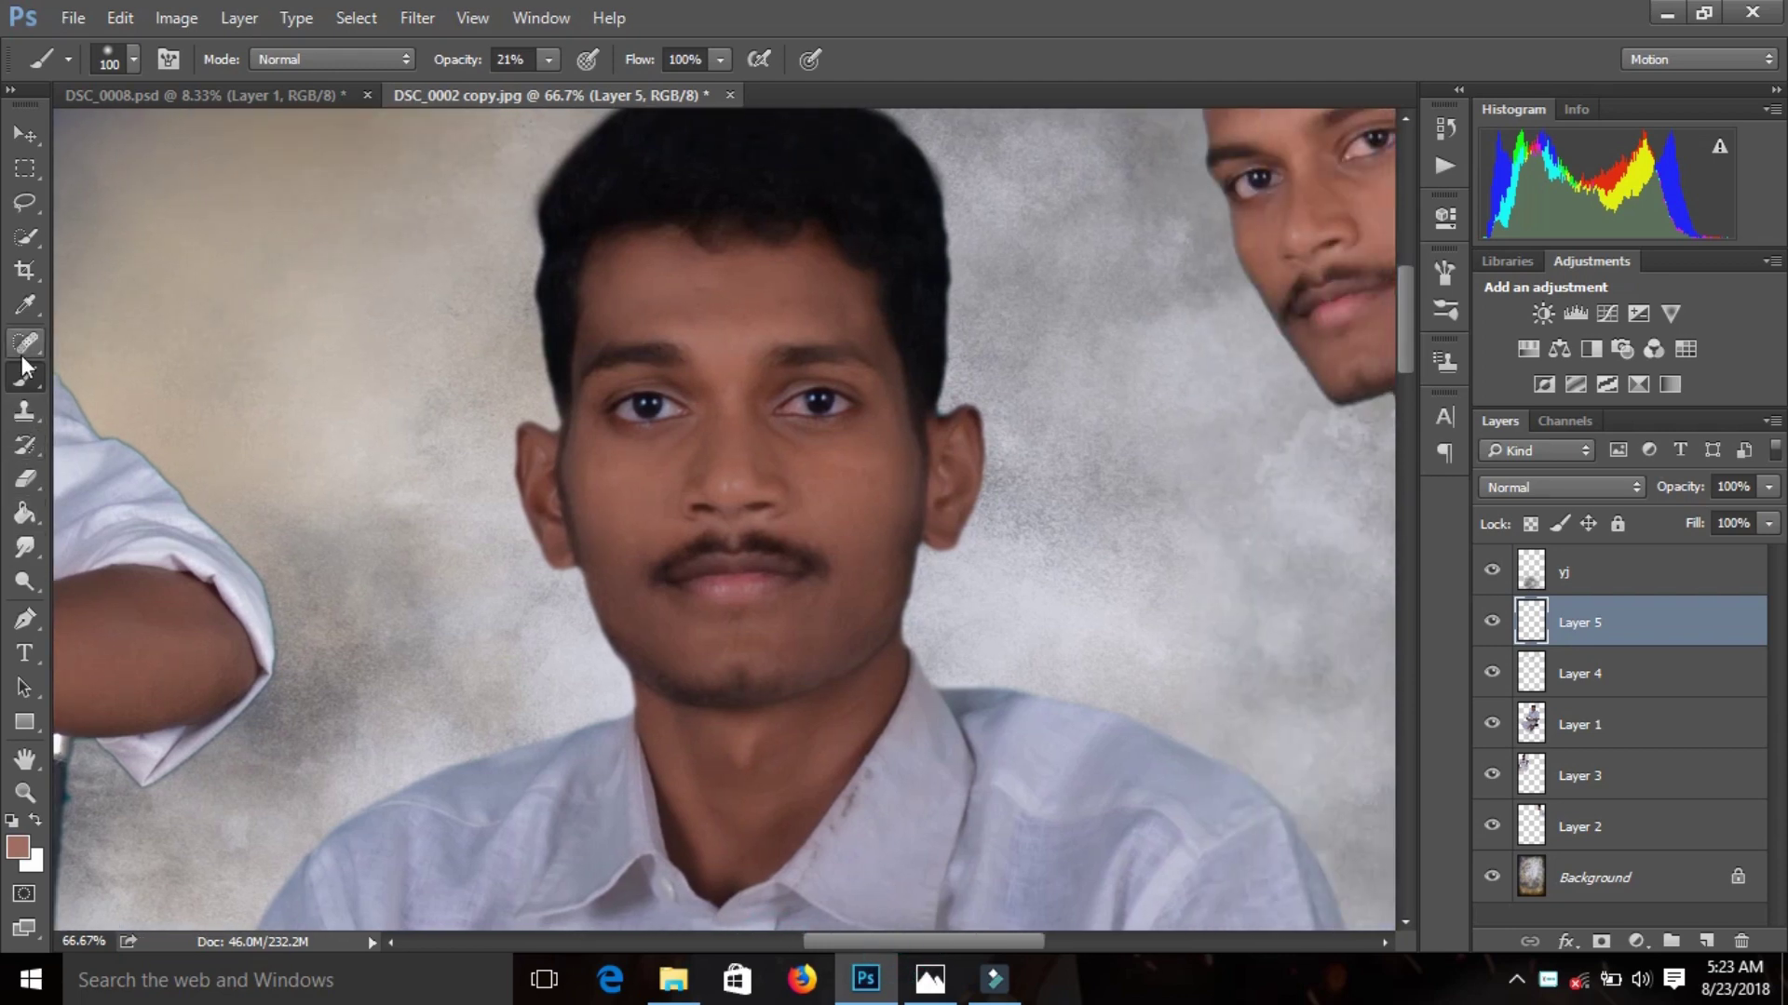
- Set the foreground colour to pure red and paint a soft round dot on the middle man's forehead
click(19, 847)
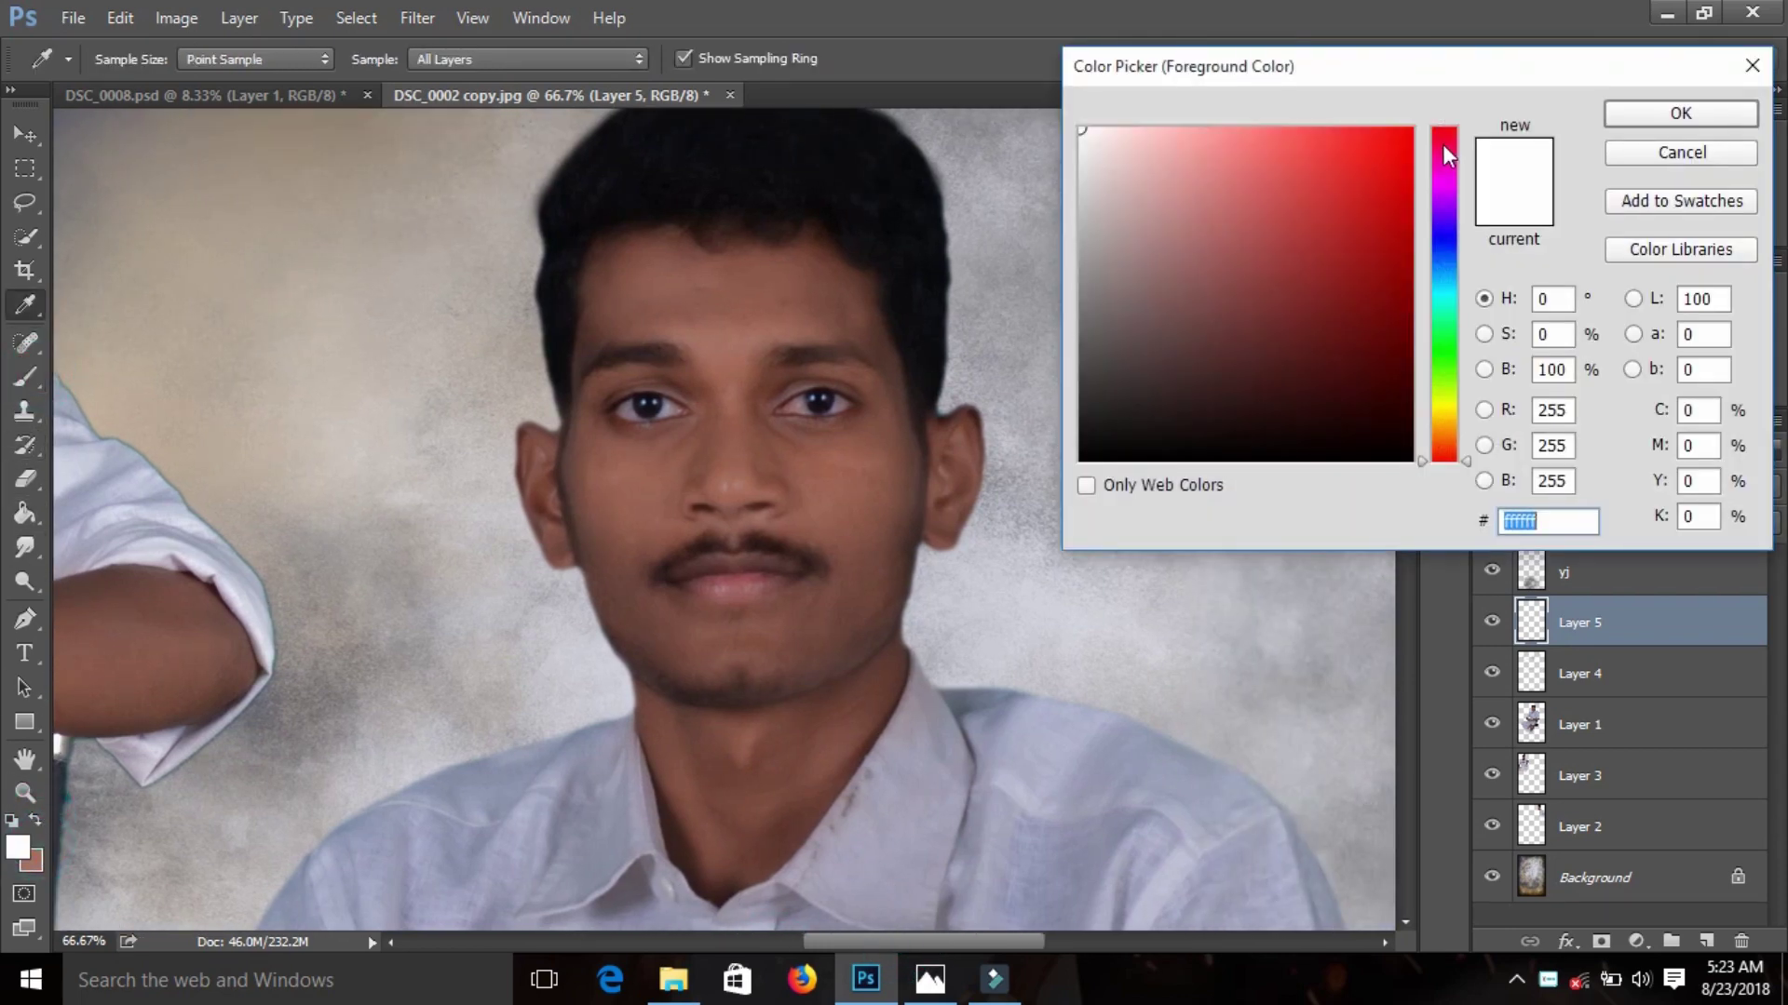
click(1414, 126)
click(1631, 121)
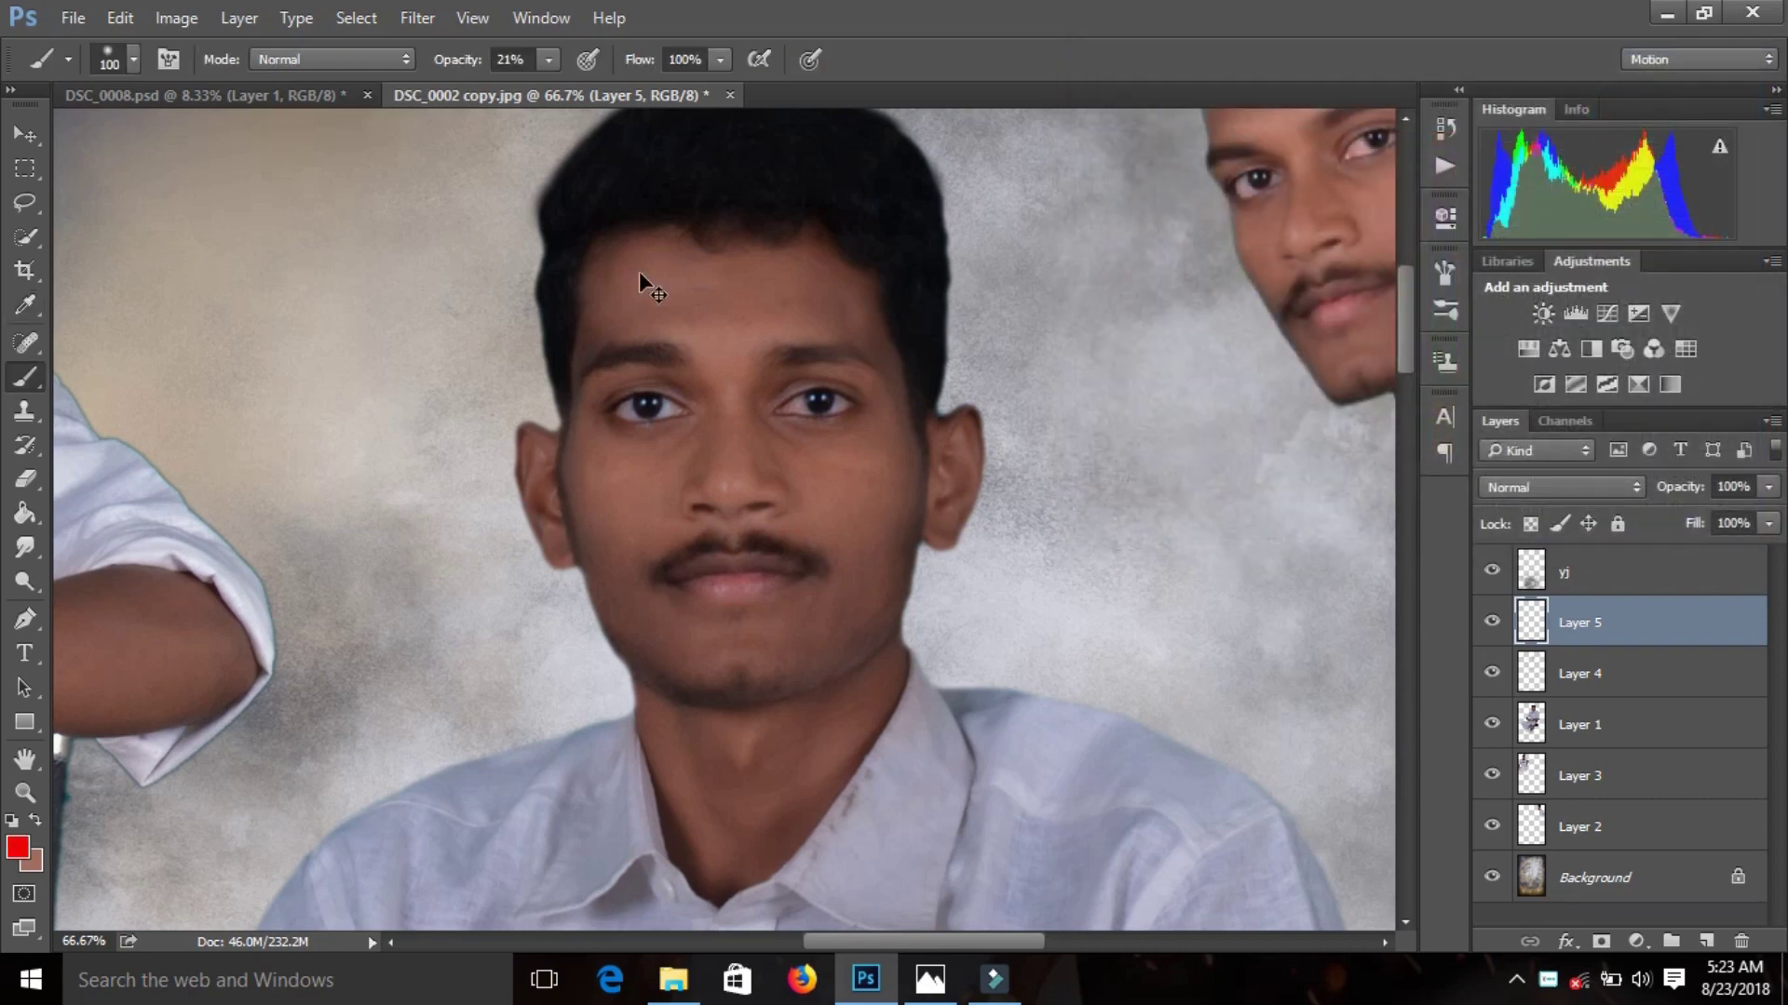
scroll(642, 274, up, 1)
right_click(272, 450)
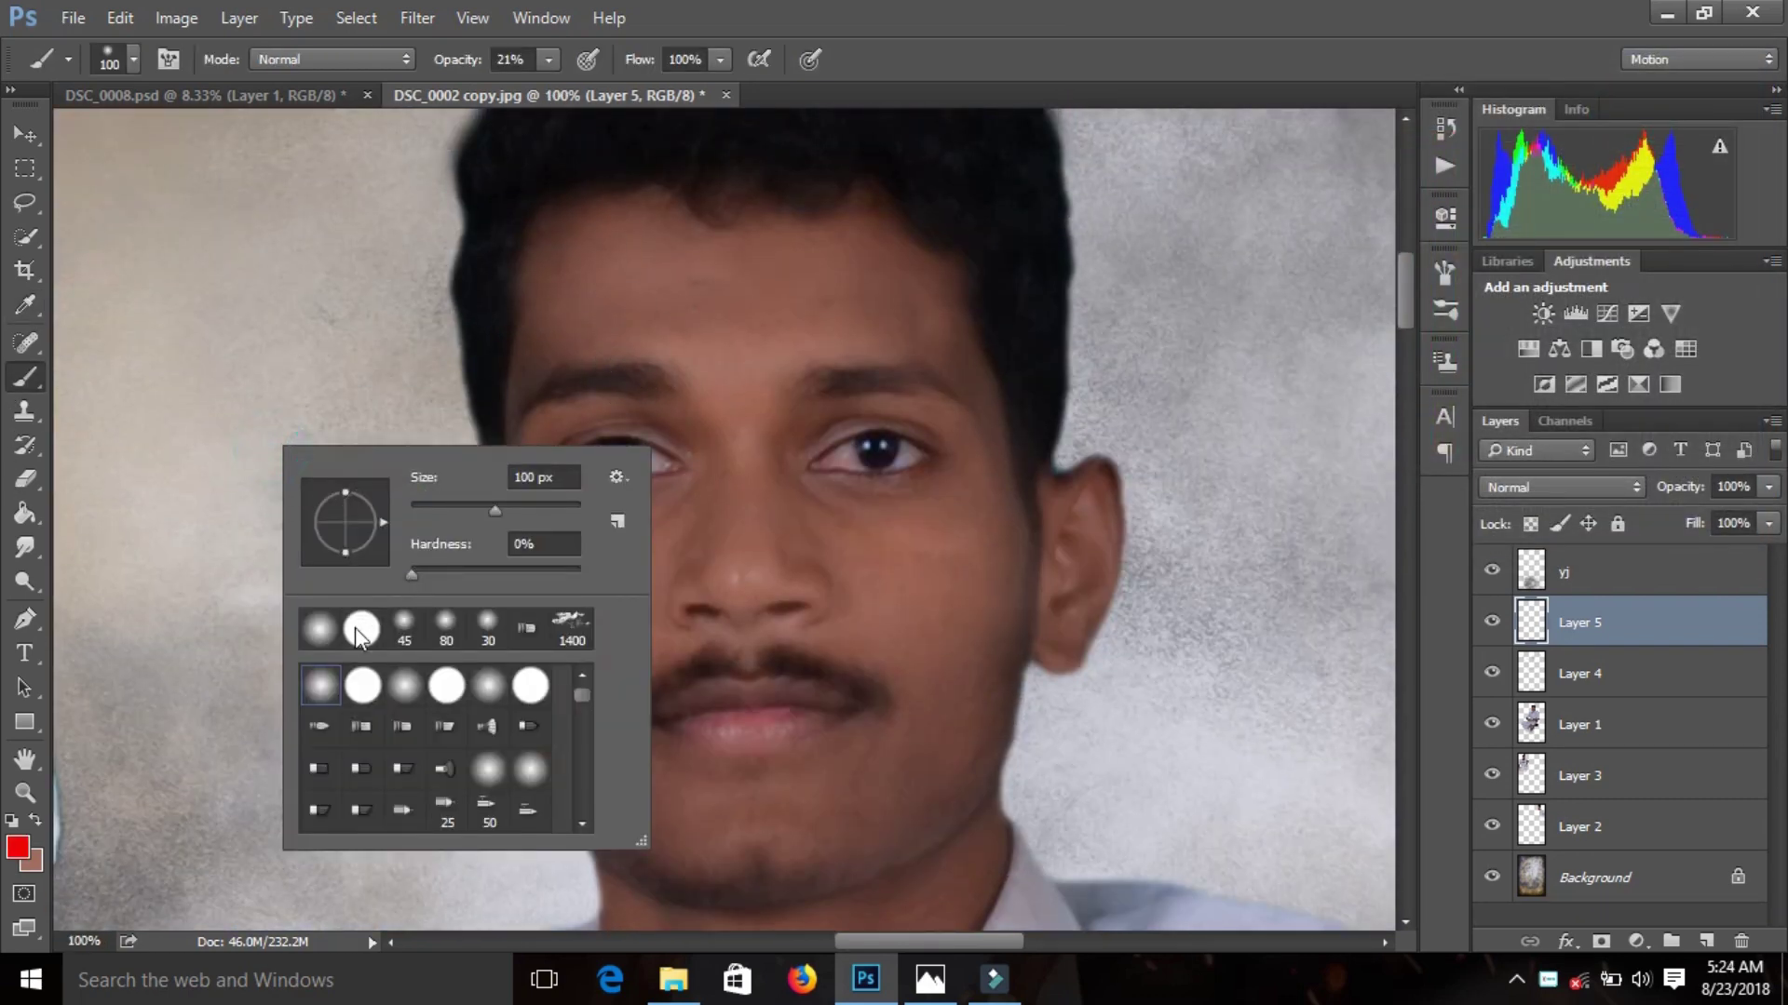
click(151, 430)
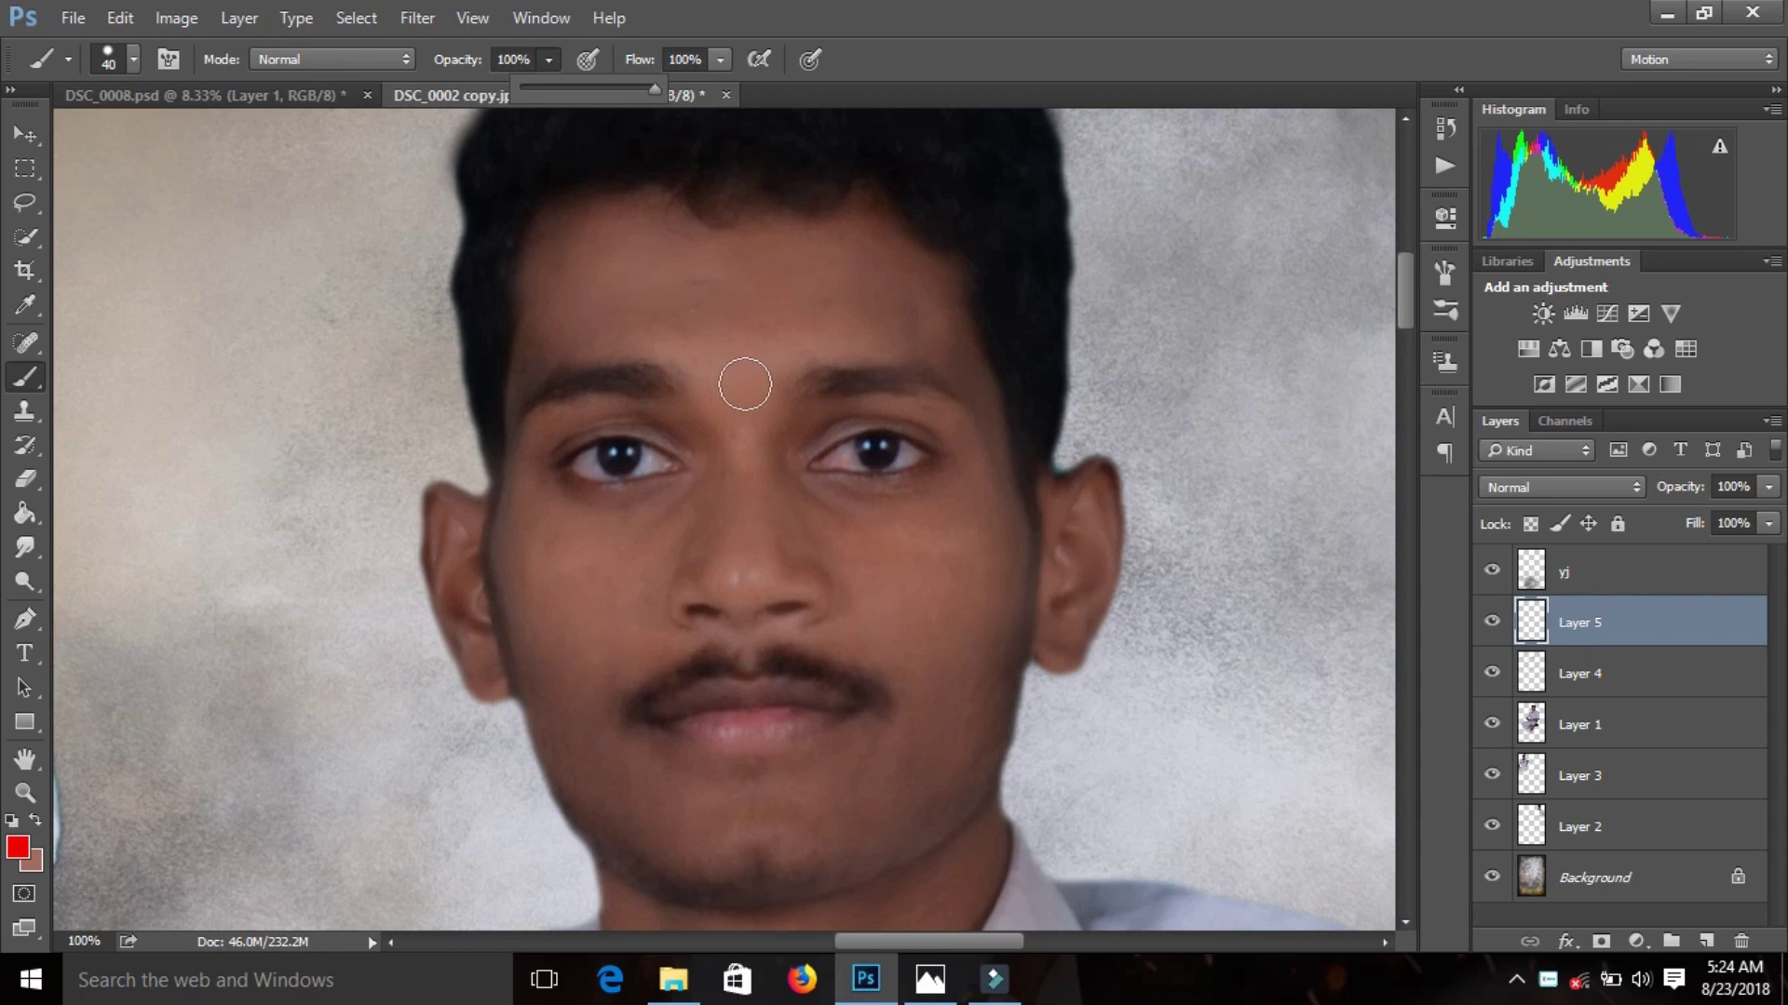
click(742, 385)
click(28, 477)
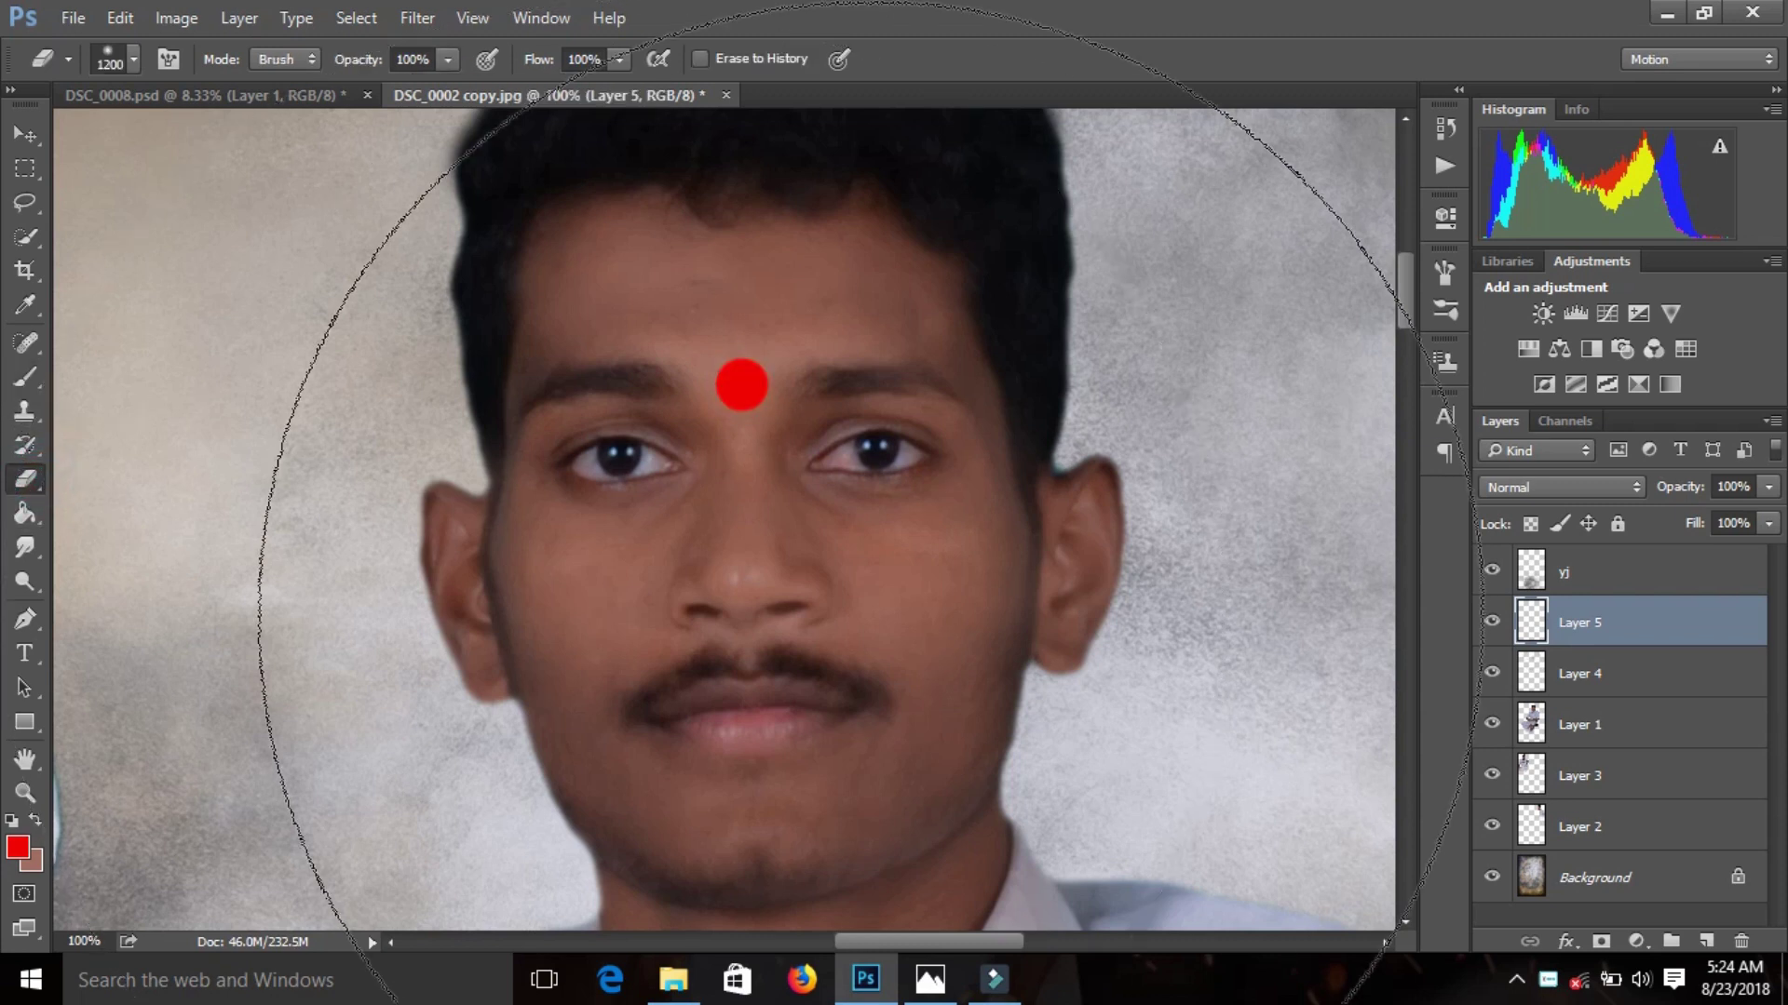
- Adjust the eraser's size and shape, then check the tilak against the whole poster
right_click(1115, 195)
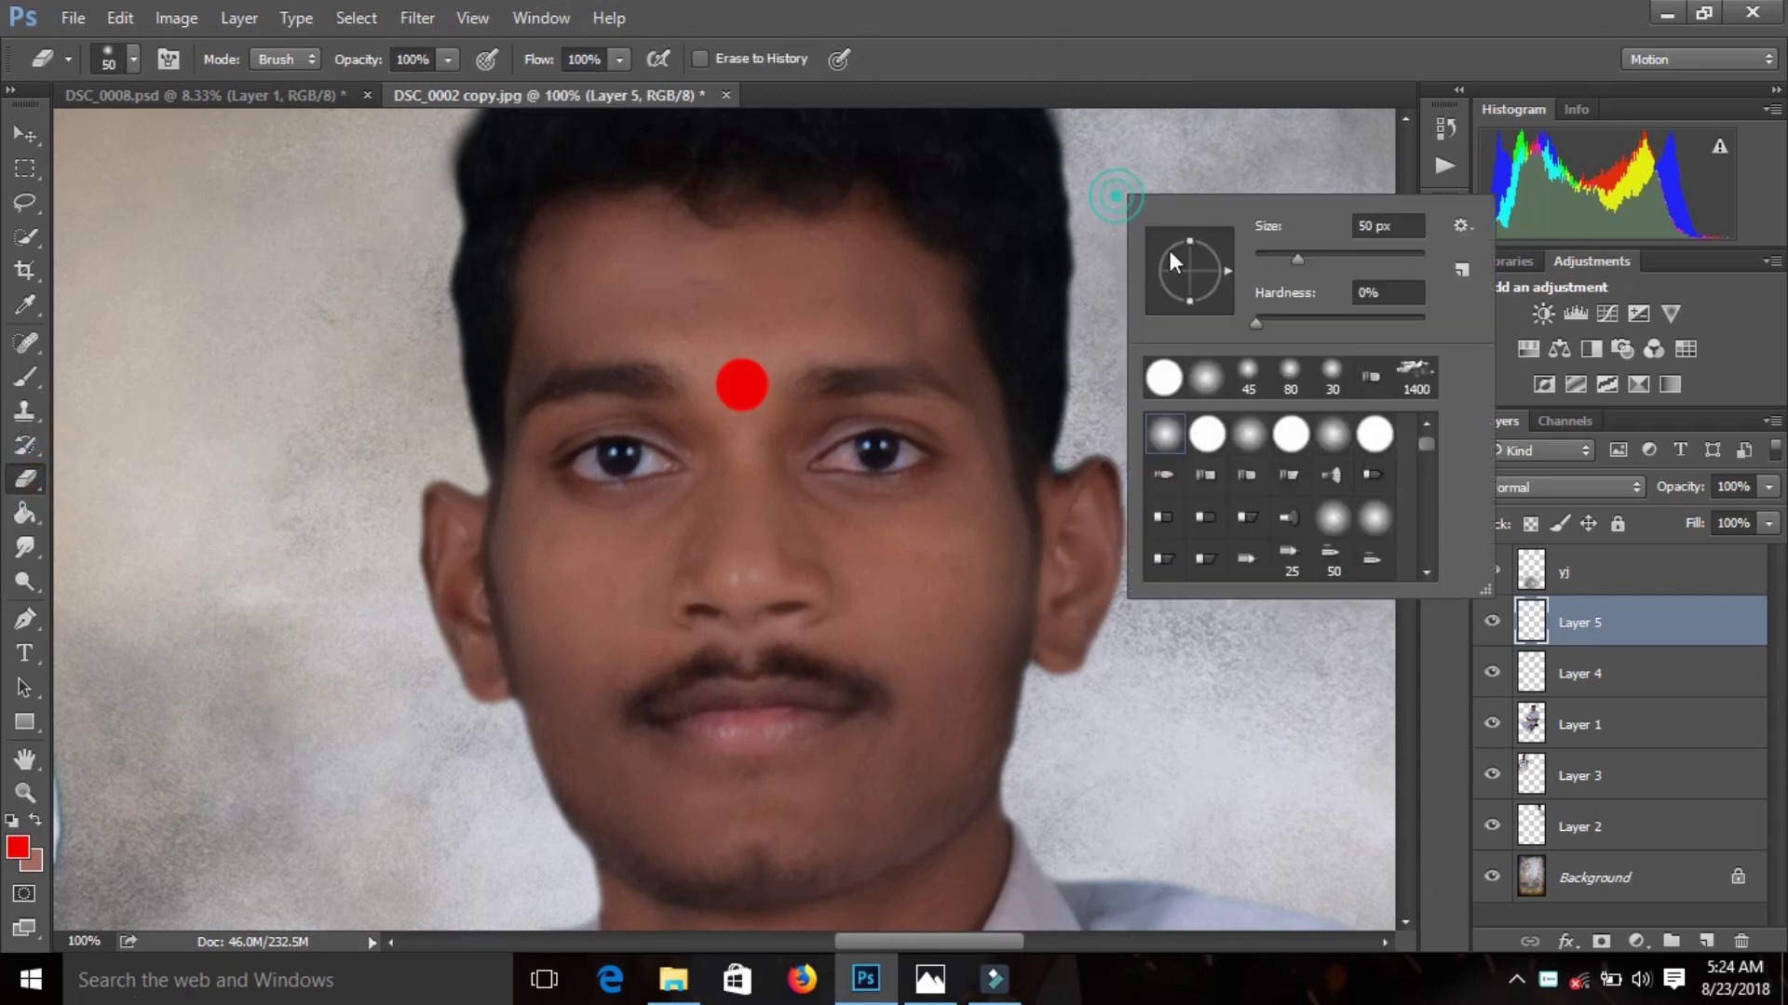
click(1125, 142)
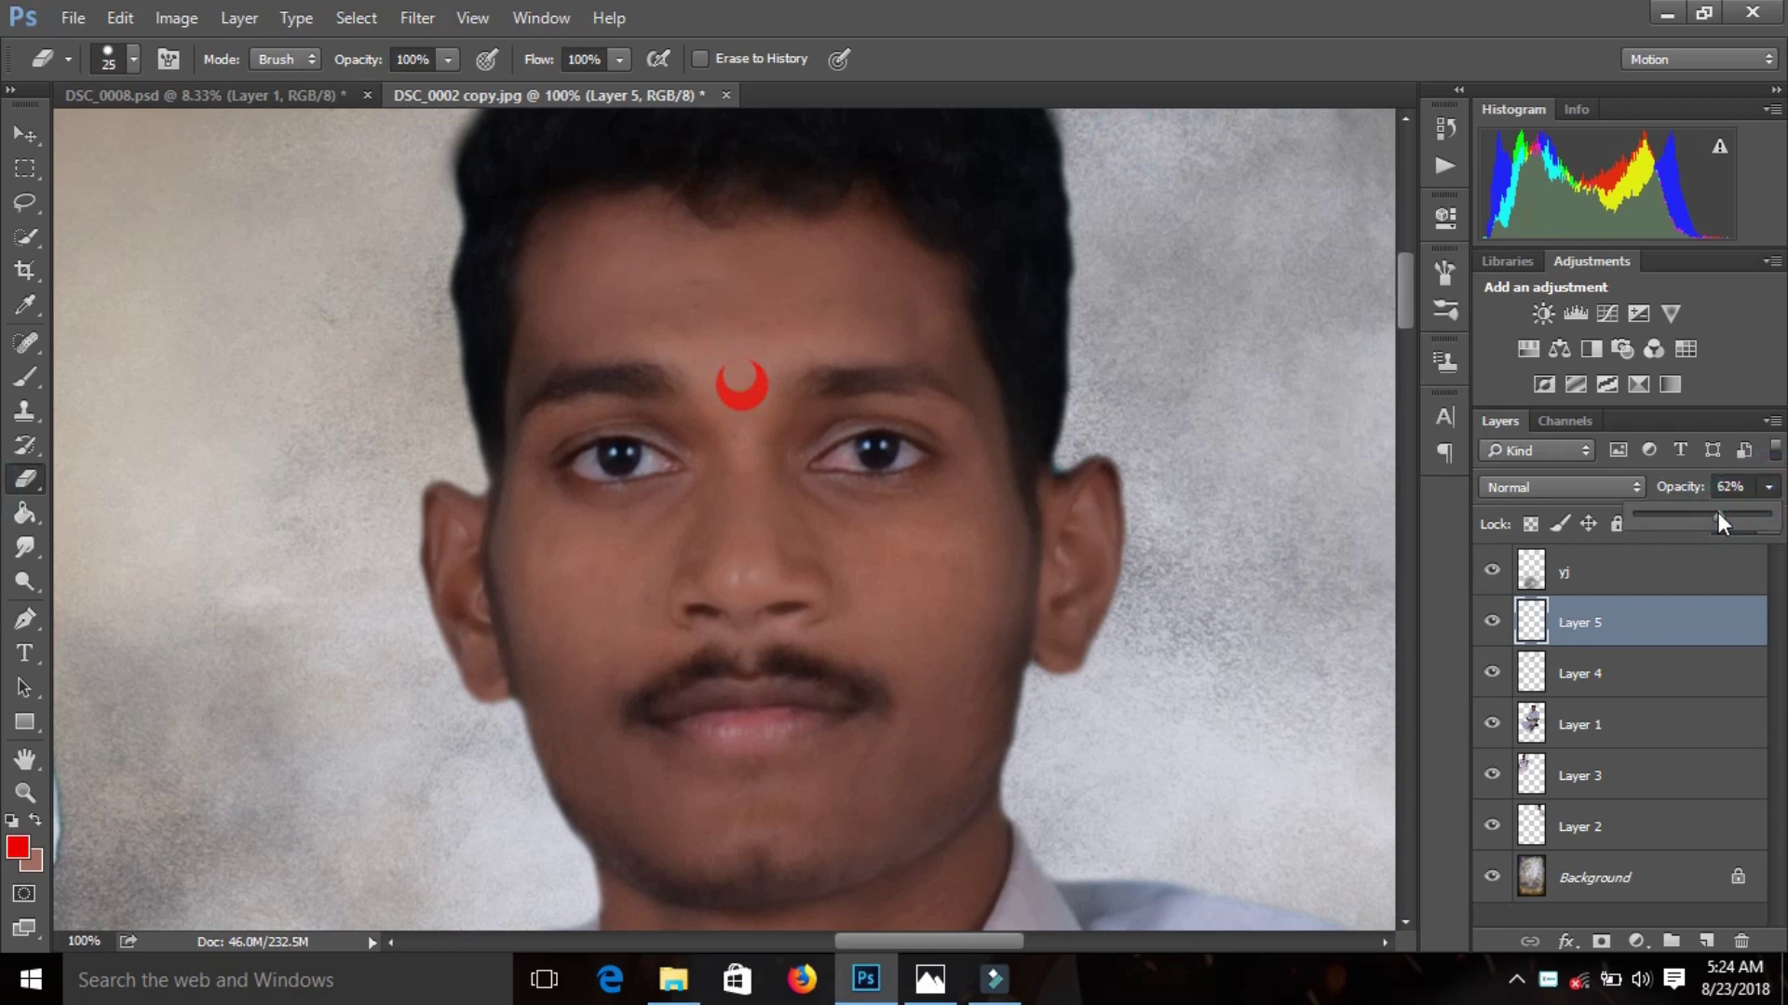
key(ctrl+minus)
key(ctrl+minus)
key(ctrl+minus)
key(ctrl+minus)
key(ctrl+minus)
key(ctrl+minus)
key(ctrl+plus)
key(ctrl+plus)
key(ctrl+plus)
key(ctrl+plus)
- Duplicate the tilak, move it onto the left man's forehead at two-thirds size, and lower its opacity
right_click(1583, 623)
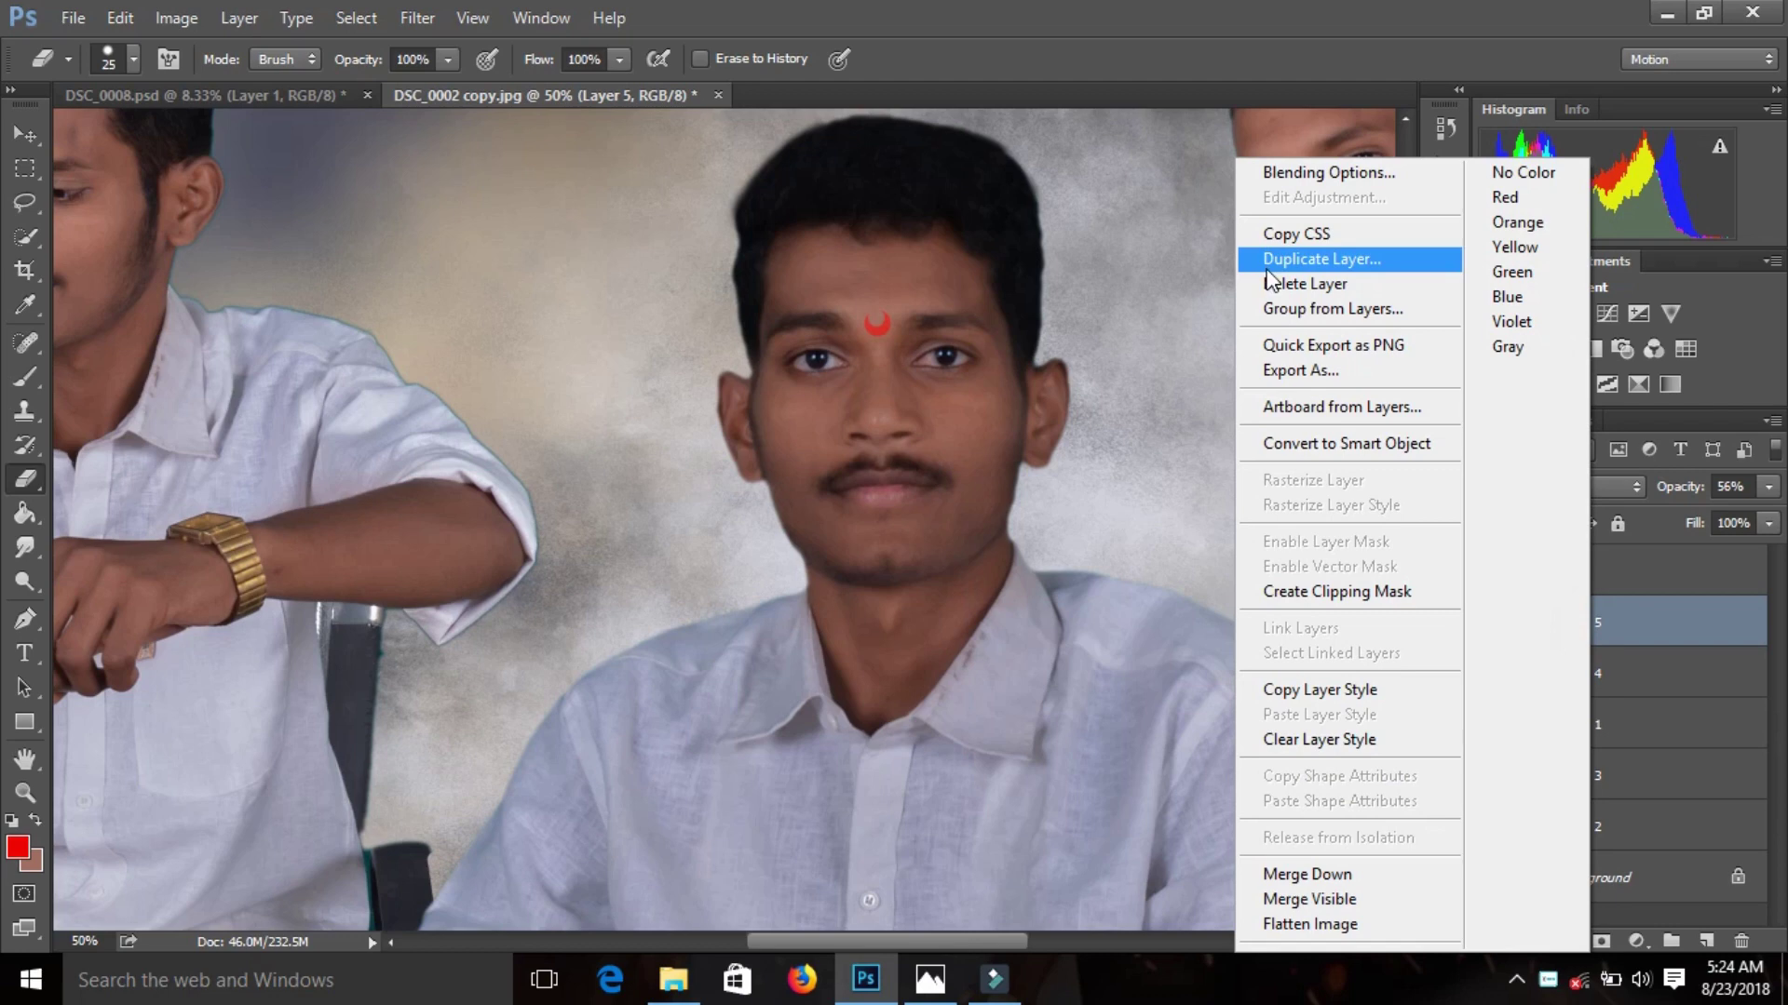
click(1337, 252)
click(1122, 291)
key(ctrl+t)
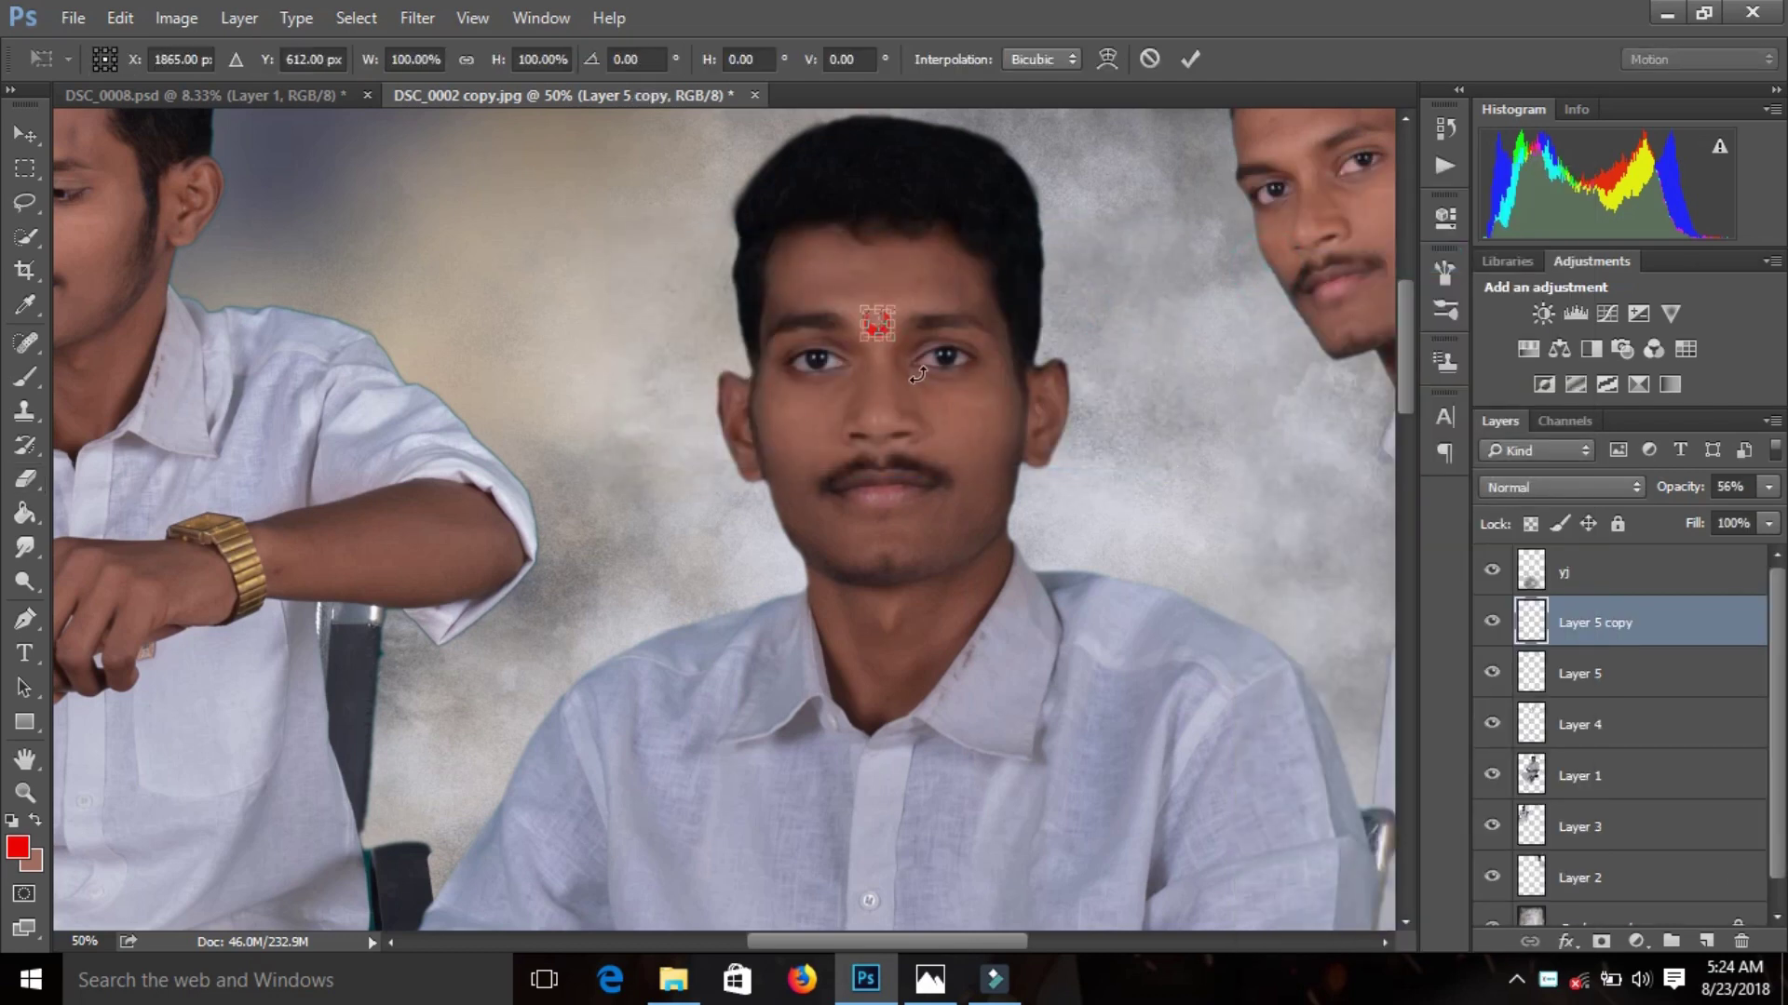
key(ctrl+plus)
key(ctrl+plus)
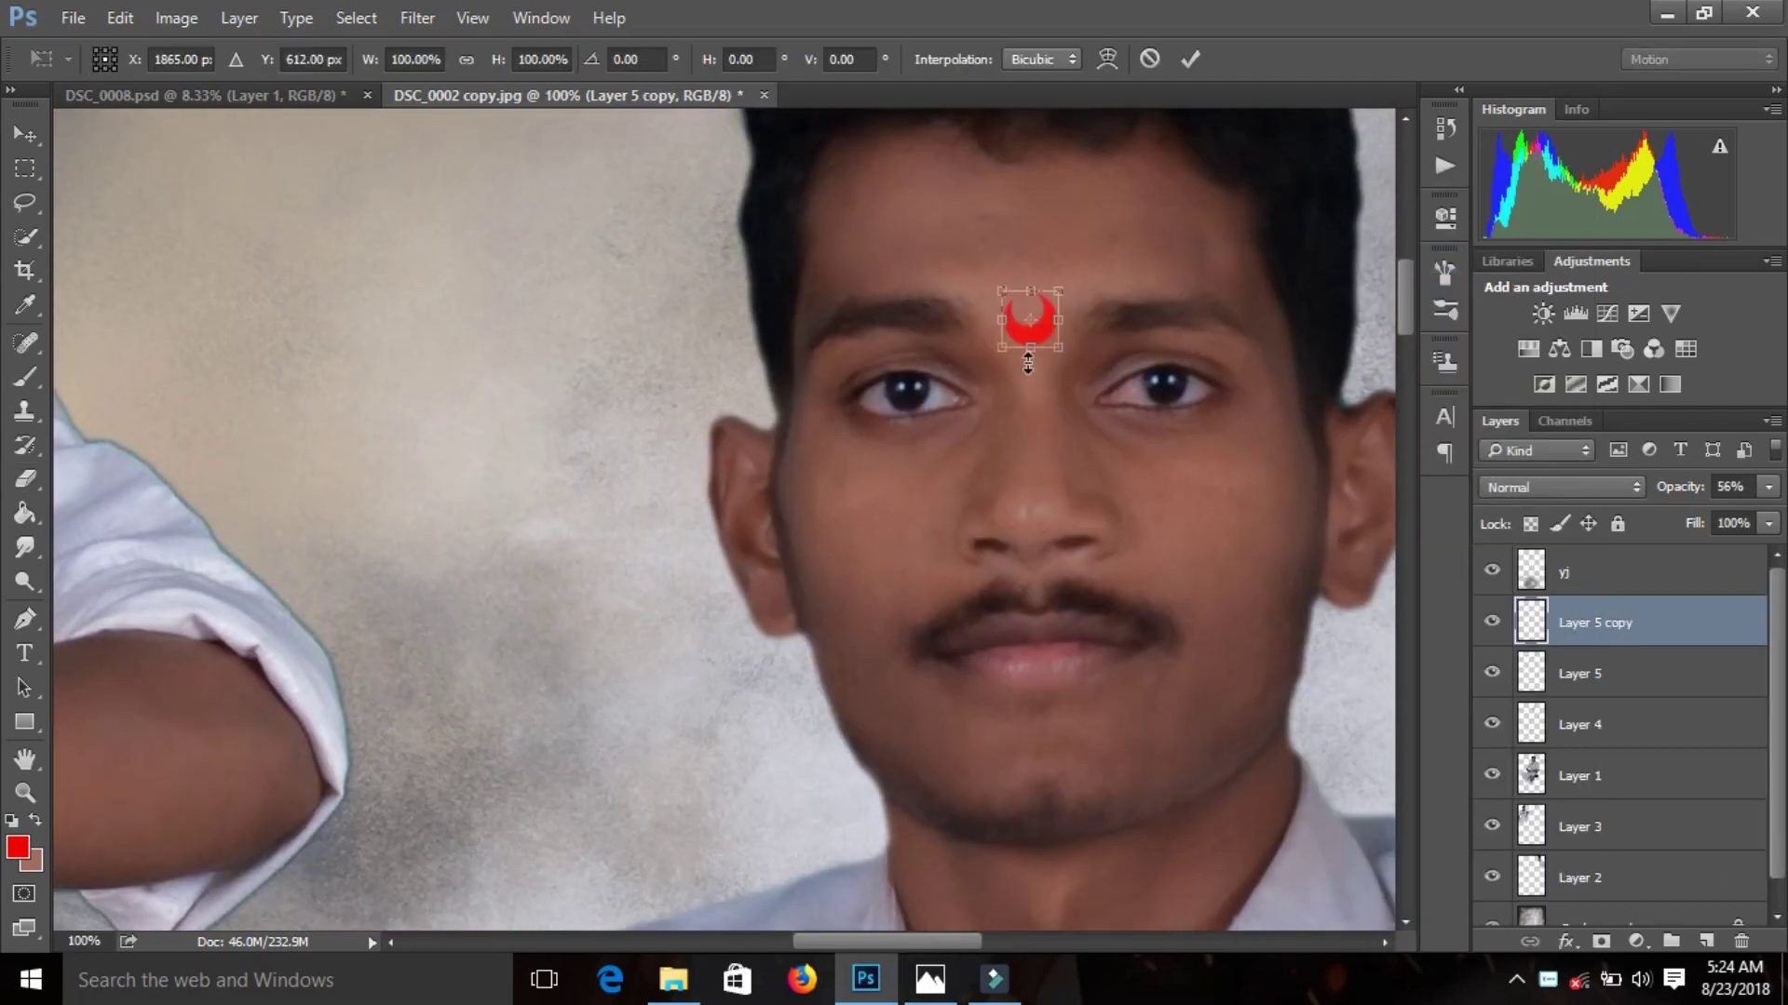
drag(1015, 326, 172, 279)
scroll(778, 773, left, 10)
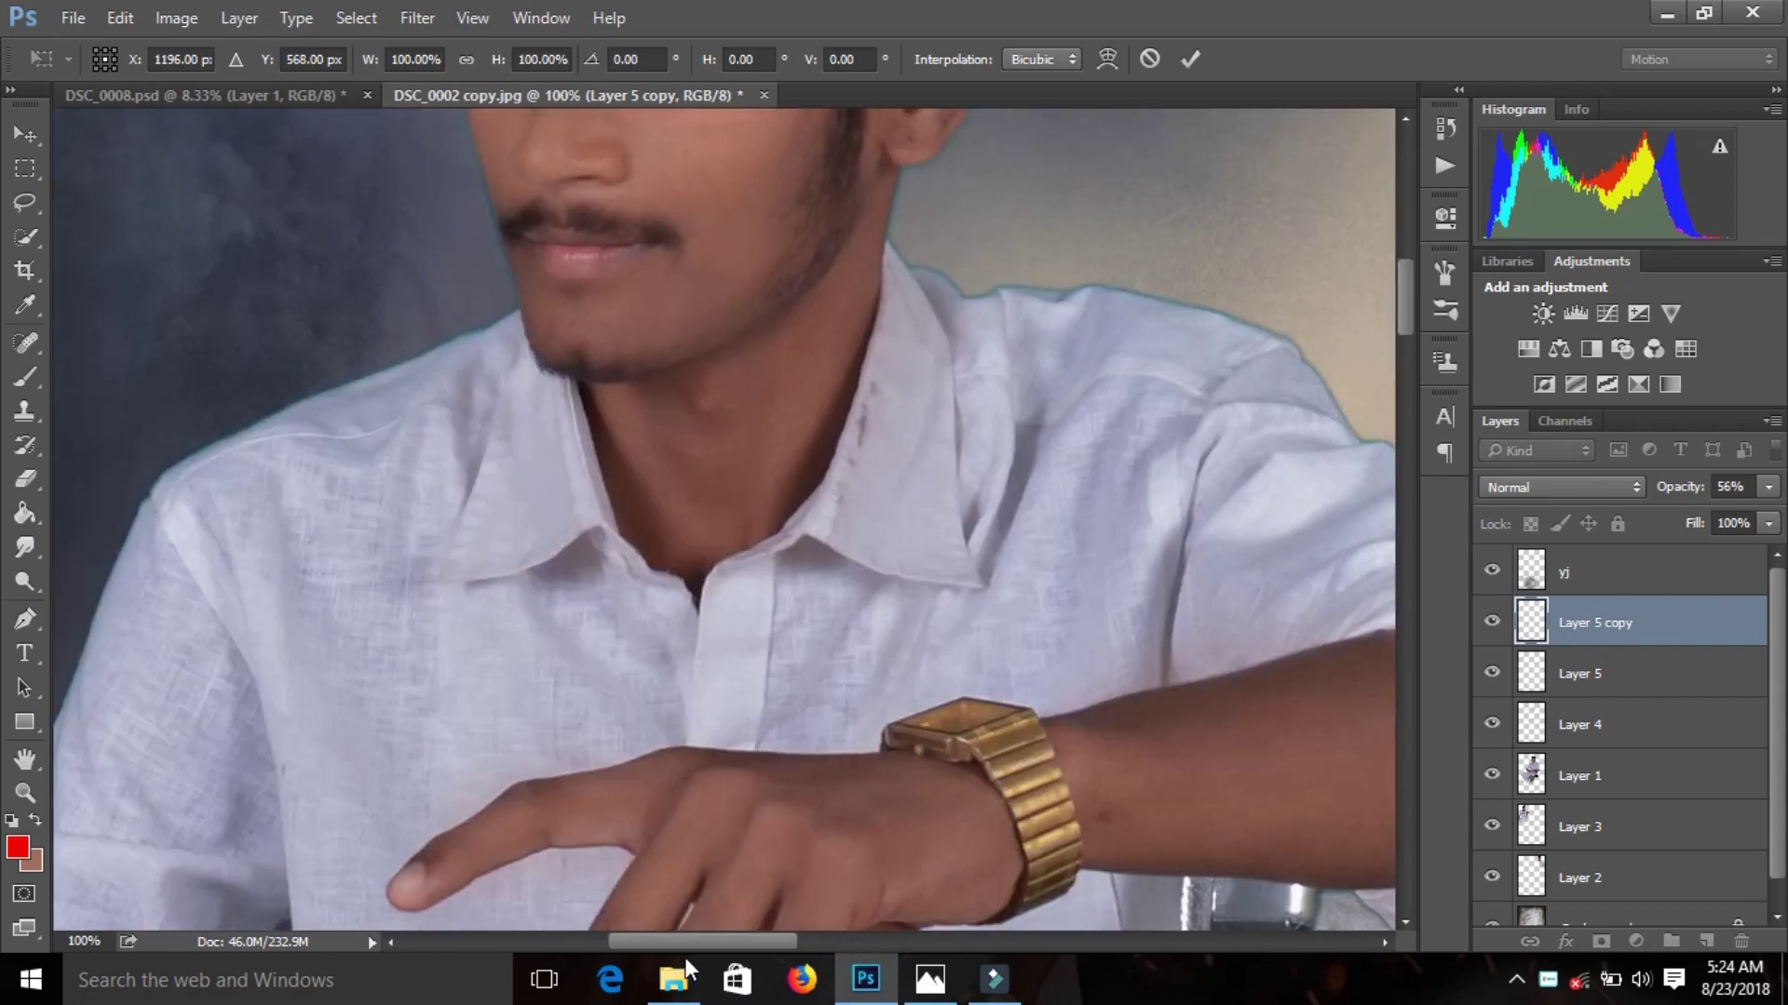
scroll(779, 772, up, 1)
drag(1347, 470, 475, 205)
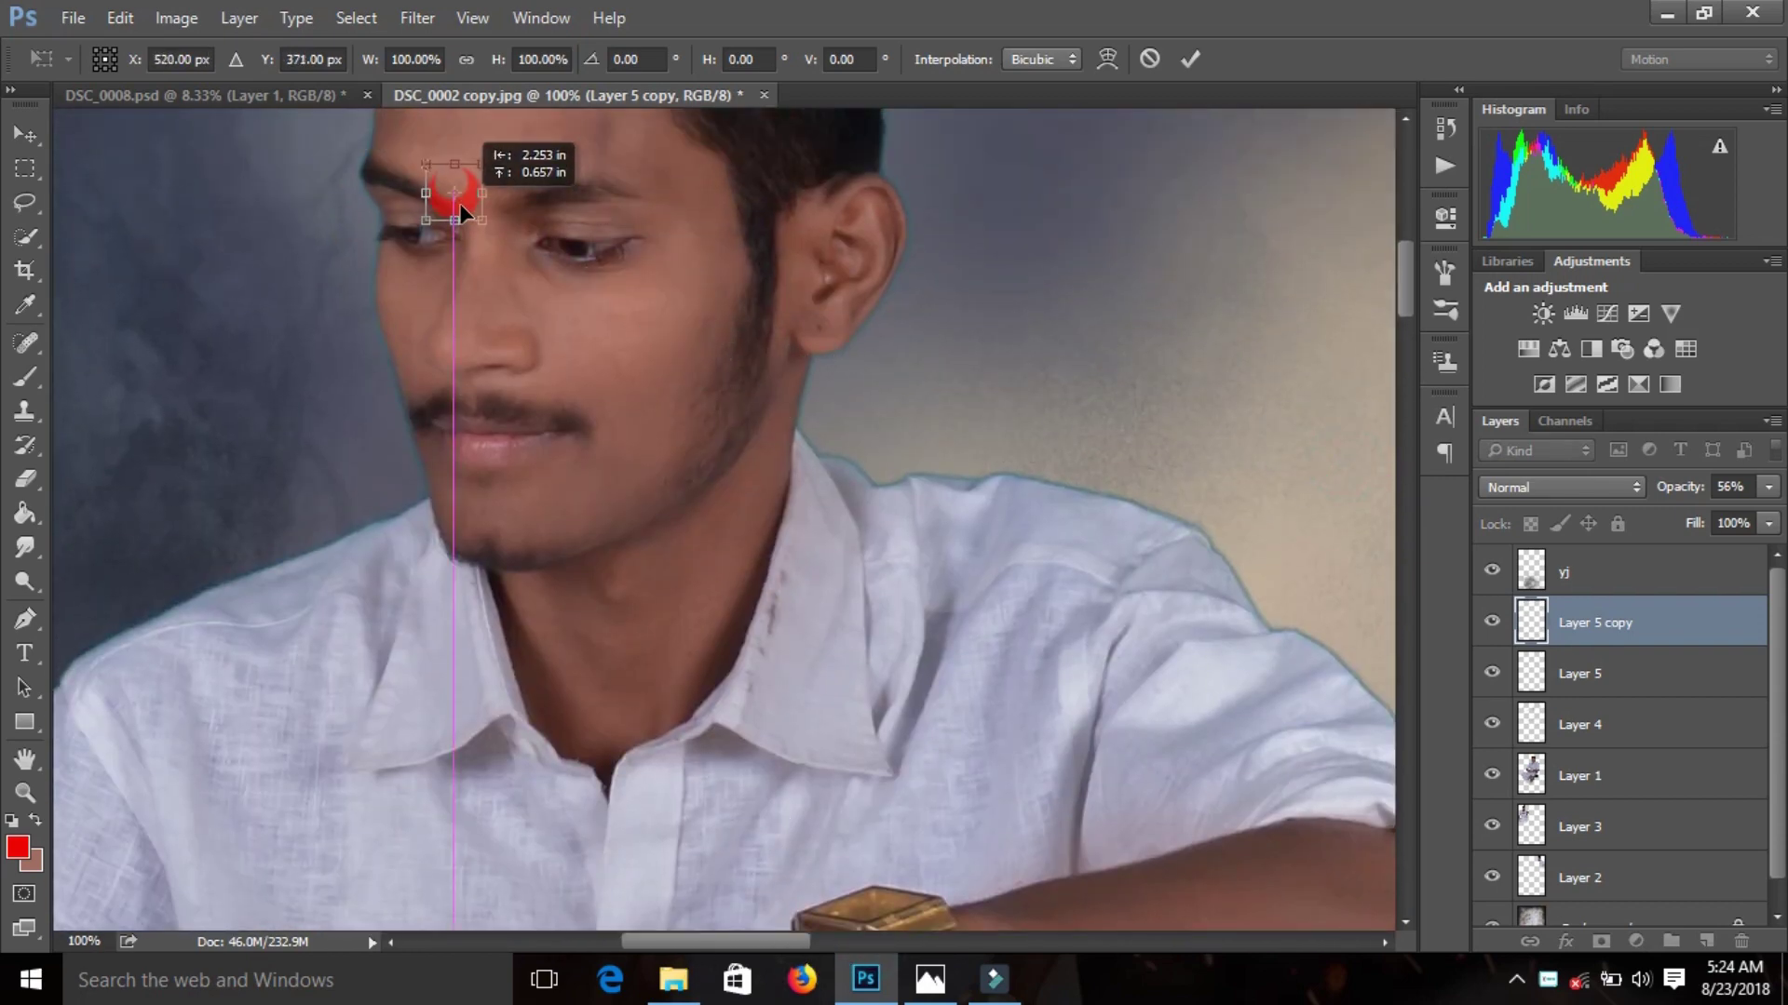
drag(494, 213, 484, 206)
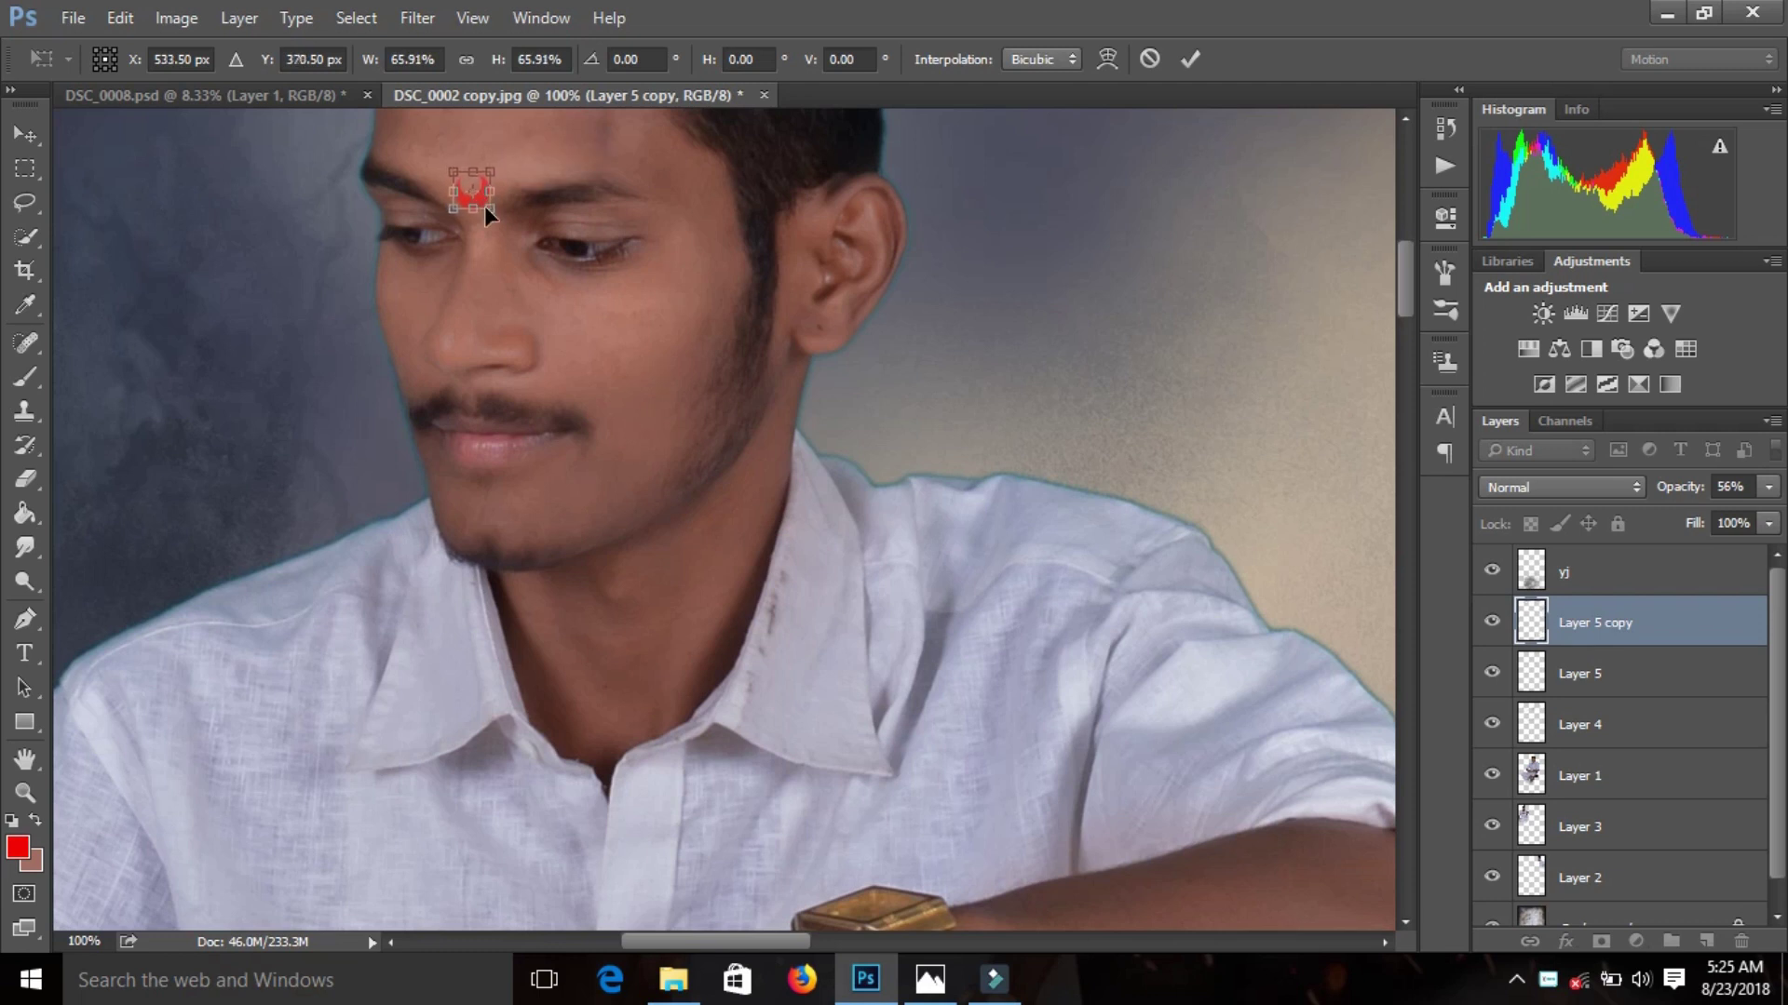
key(Return)
key(e)
click(1768, 487)
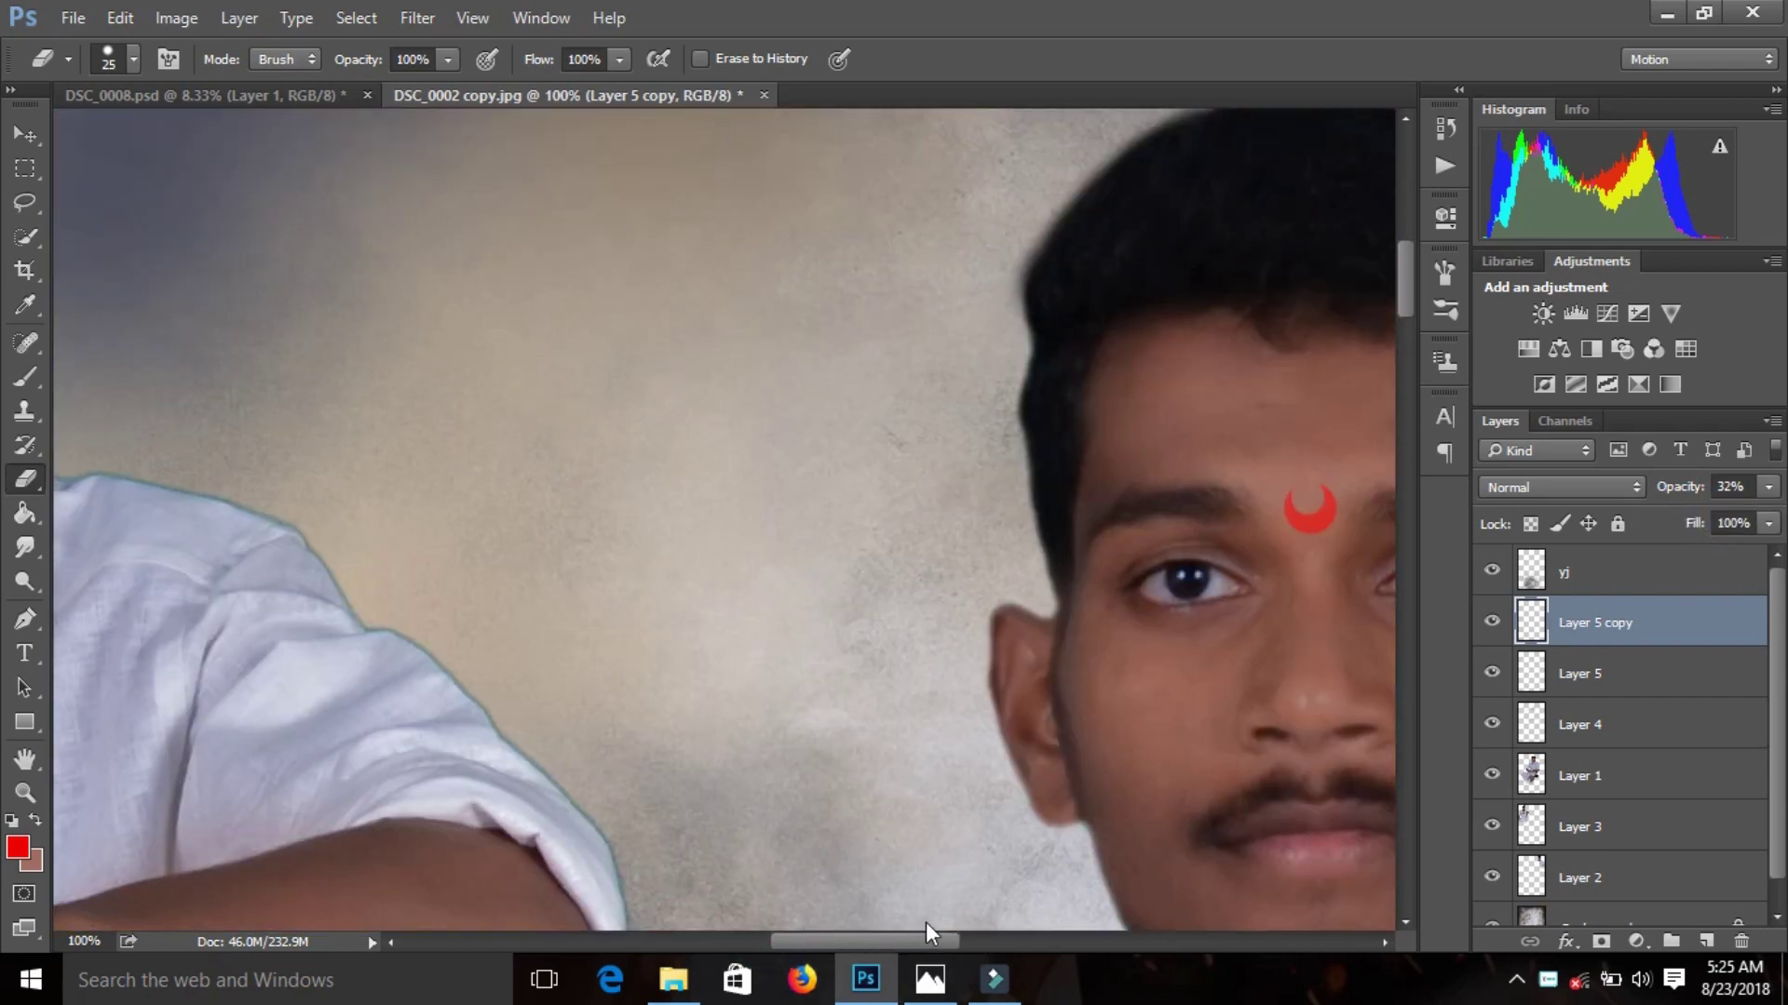
drag(765, 942, 958, 942)
- Duplicate Layer 5 again and move and shrink the copy onto the right man's forehead
click(1573, 674)
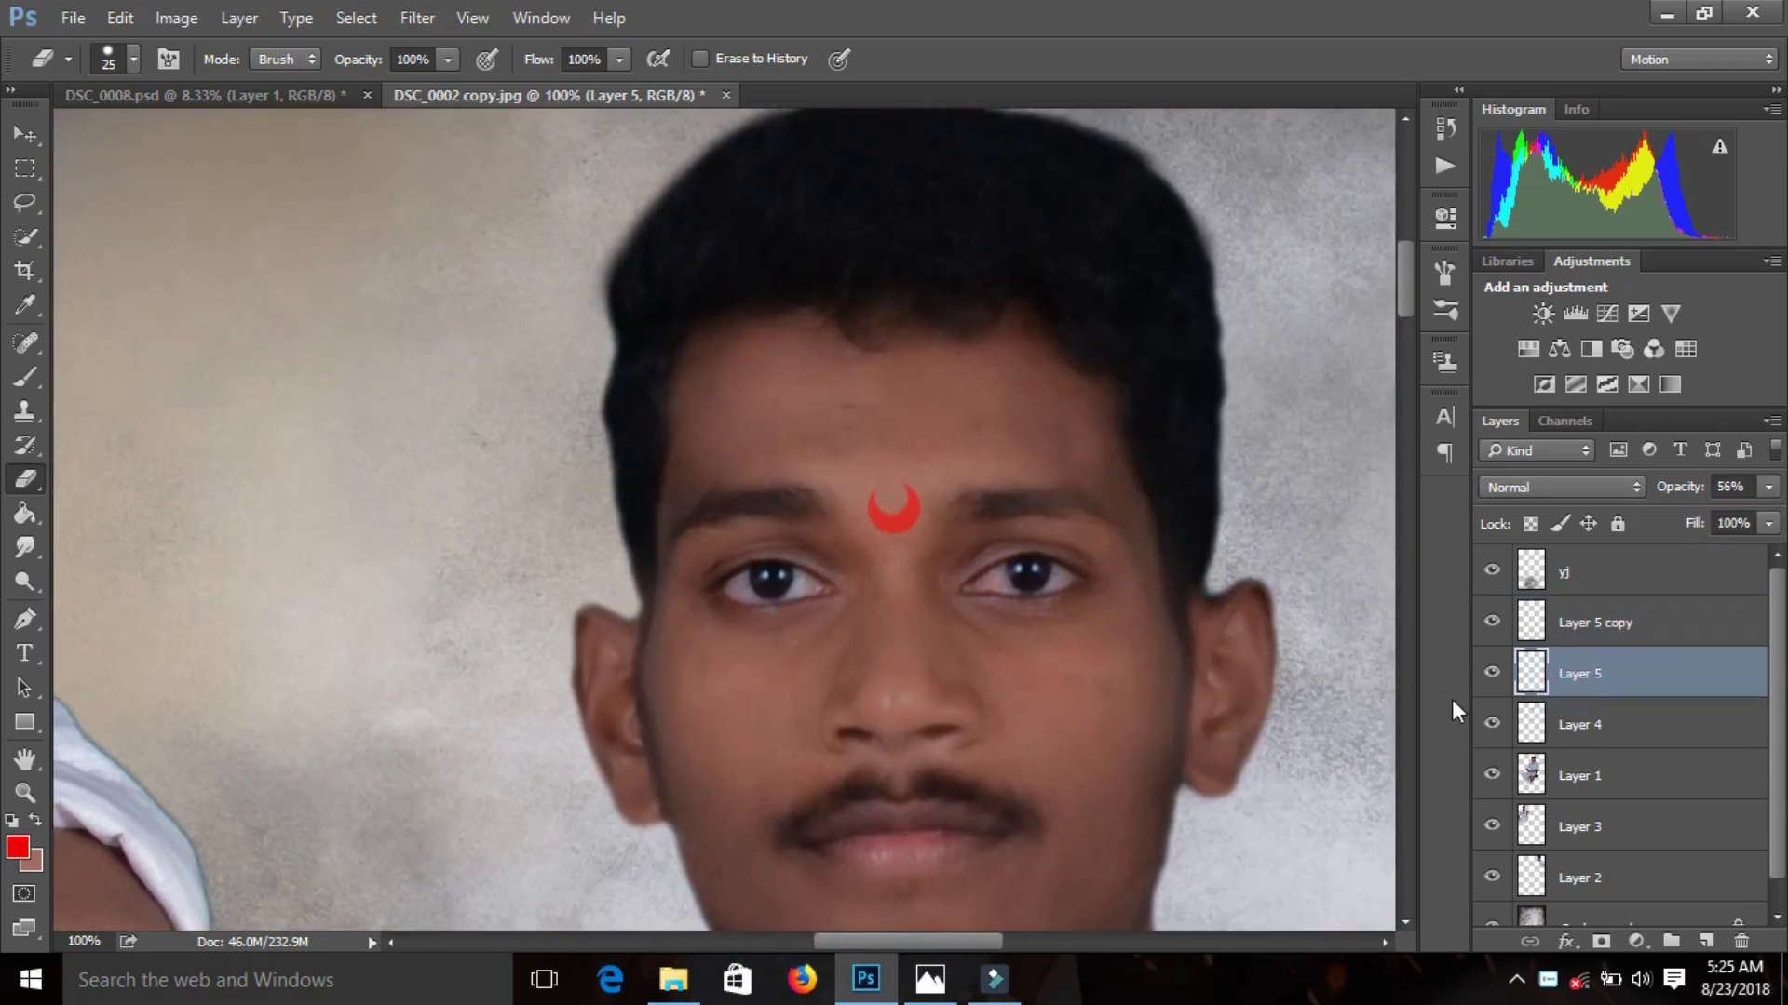
right_click(1598, 674)
click(1342, 265)
click(1119, 296)
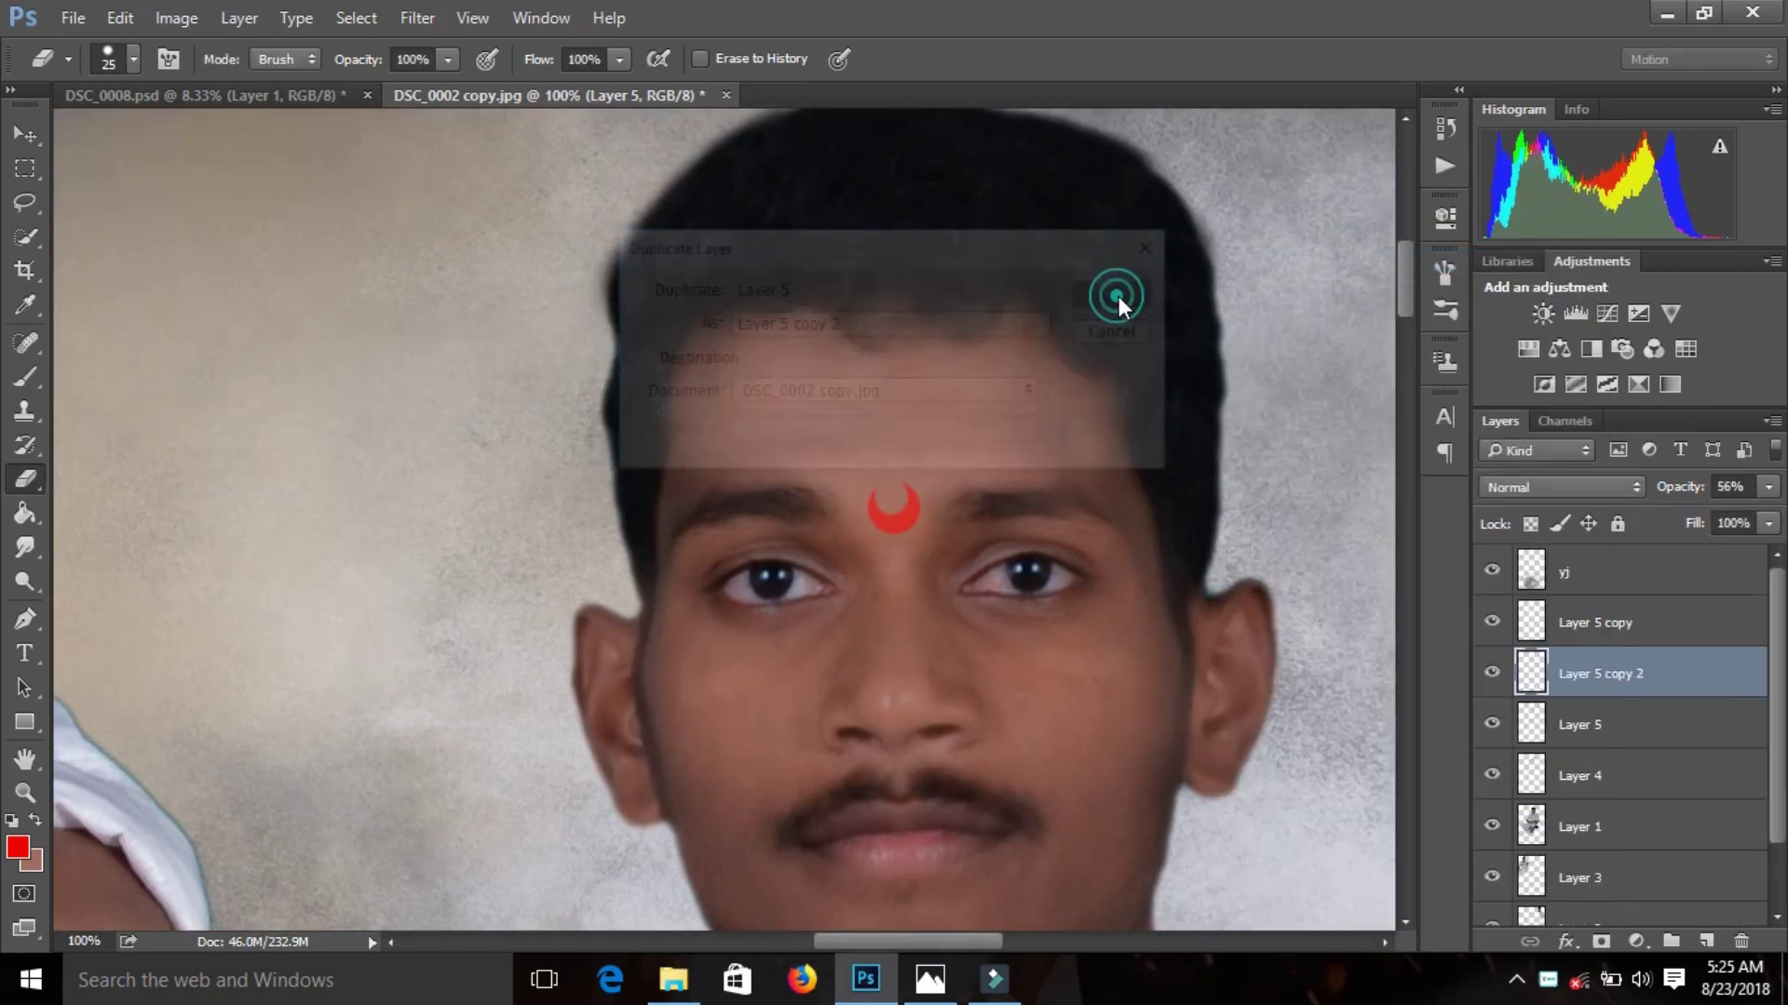
key(ctrl+t)
scroll(1099, 890, right, 5)
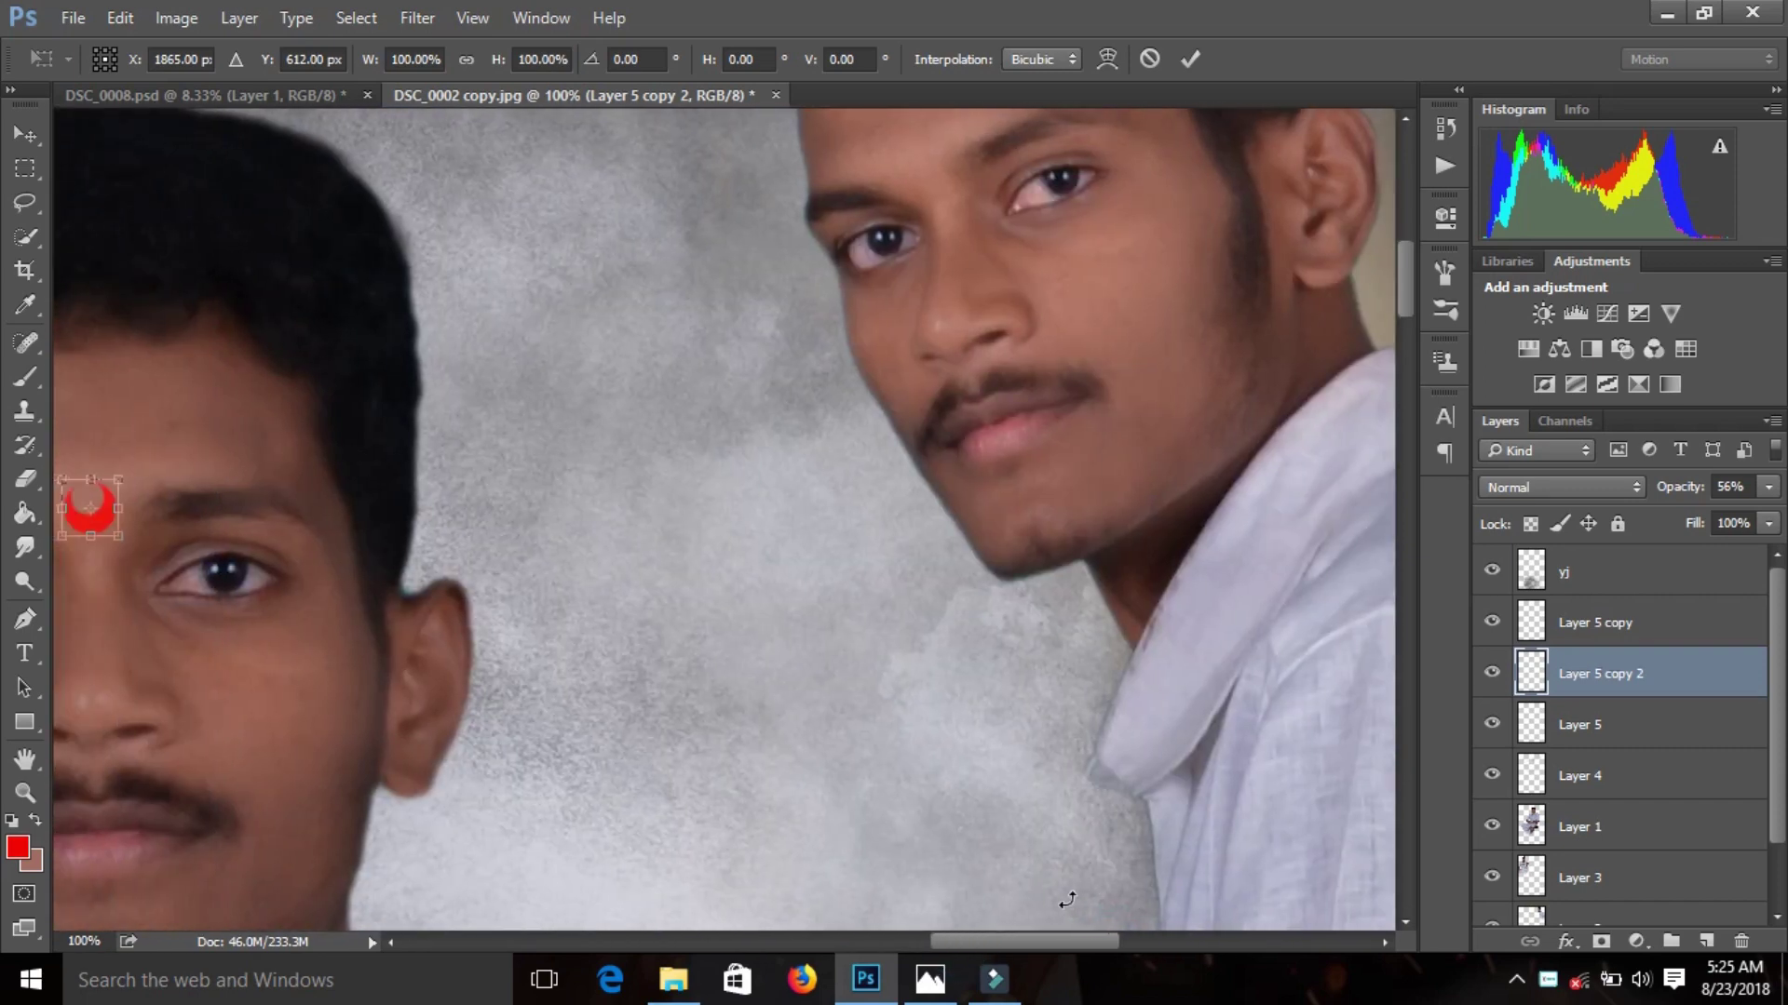
drag(101, 522, 934, 183)
click(1190, 59)
key(ctrl+t)
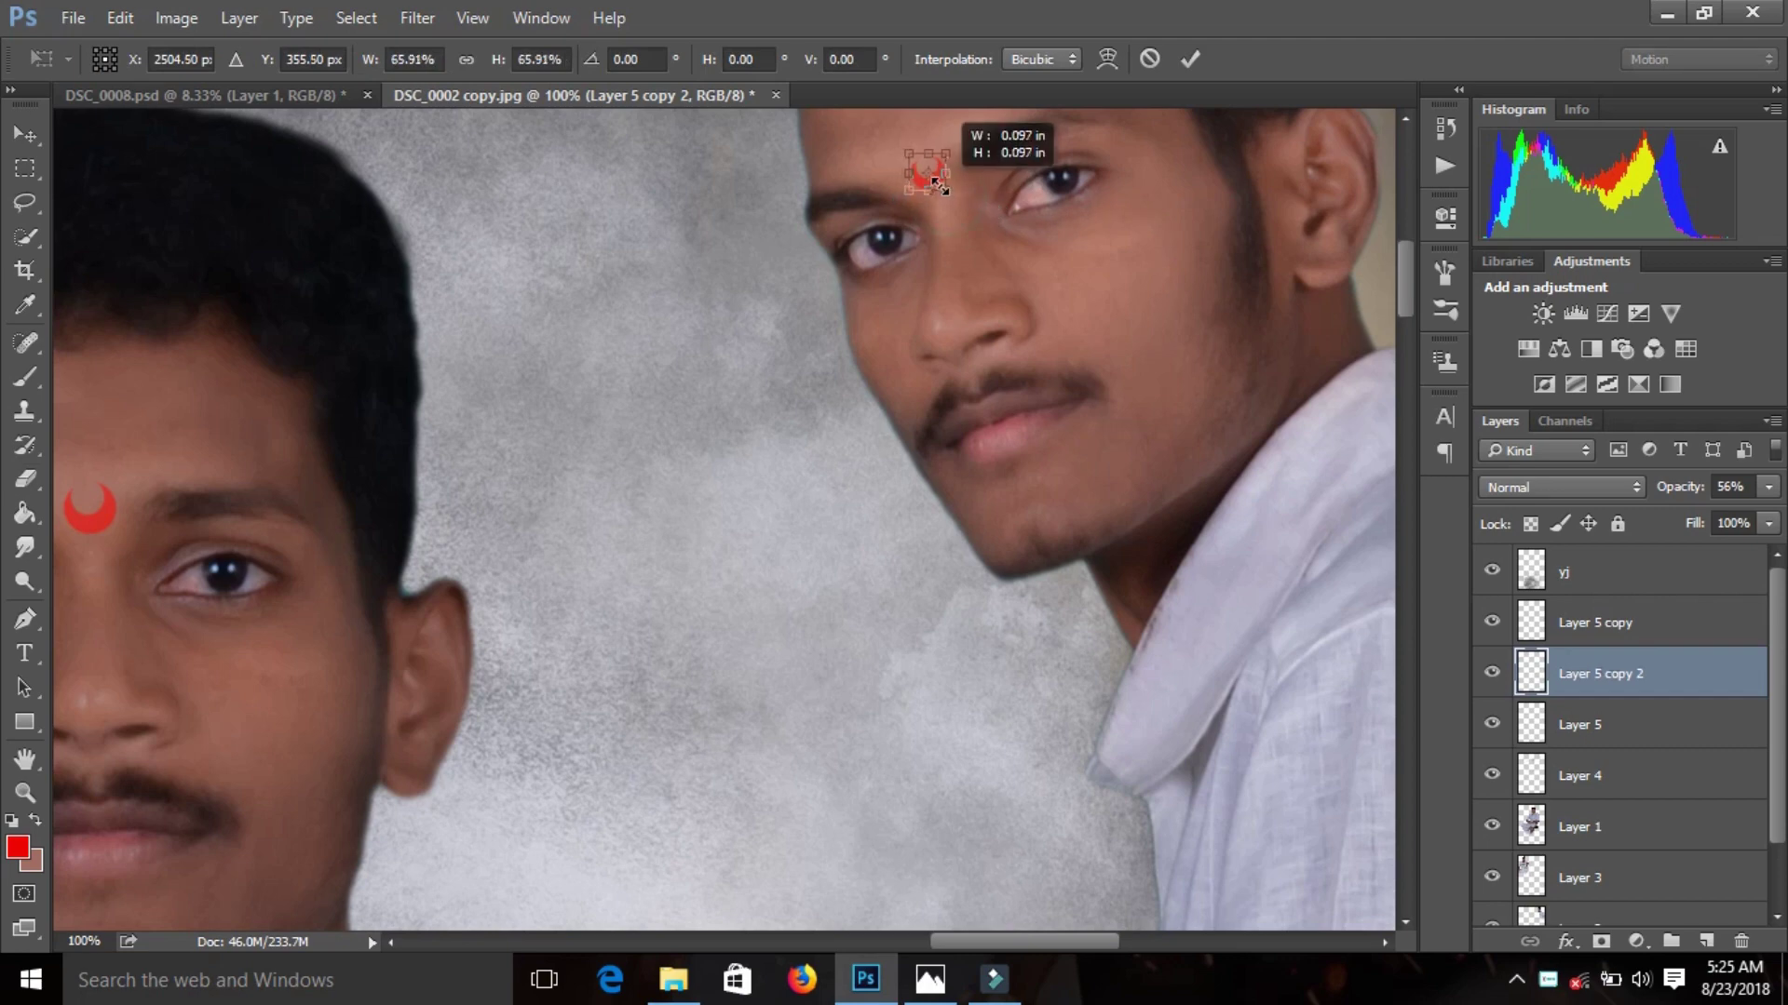
drag(943, 194, 946, 190)
key(Return)
key(e)
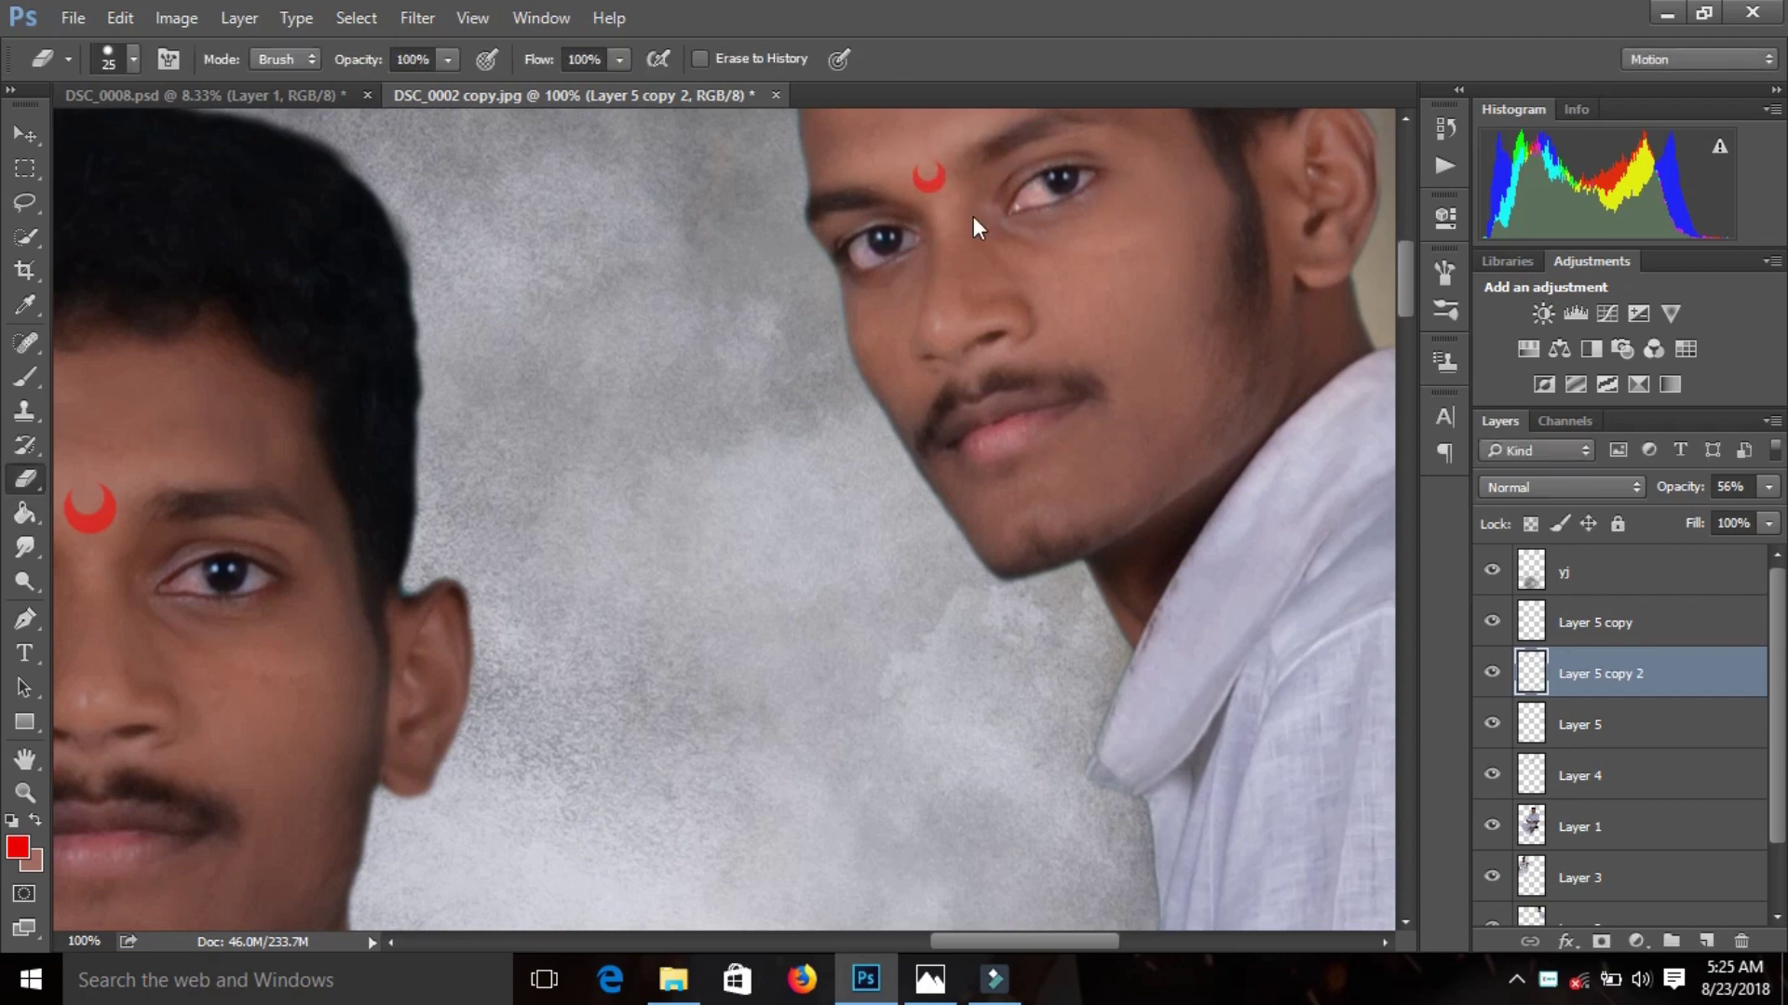
key(ctrl+minus)
key(ctrl+minus)
key(ctrl+minus)
key(ctrl+minus)
key(ctrl+minus)
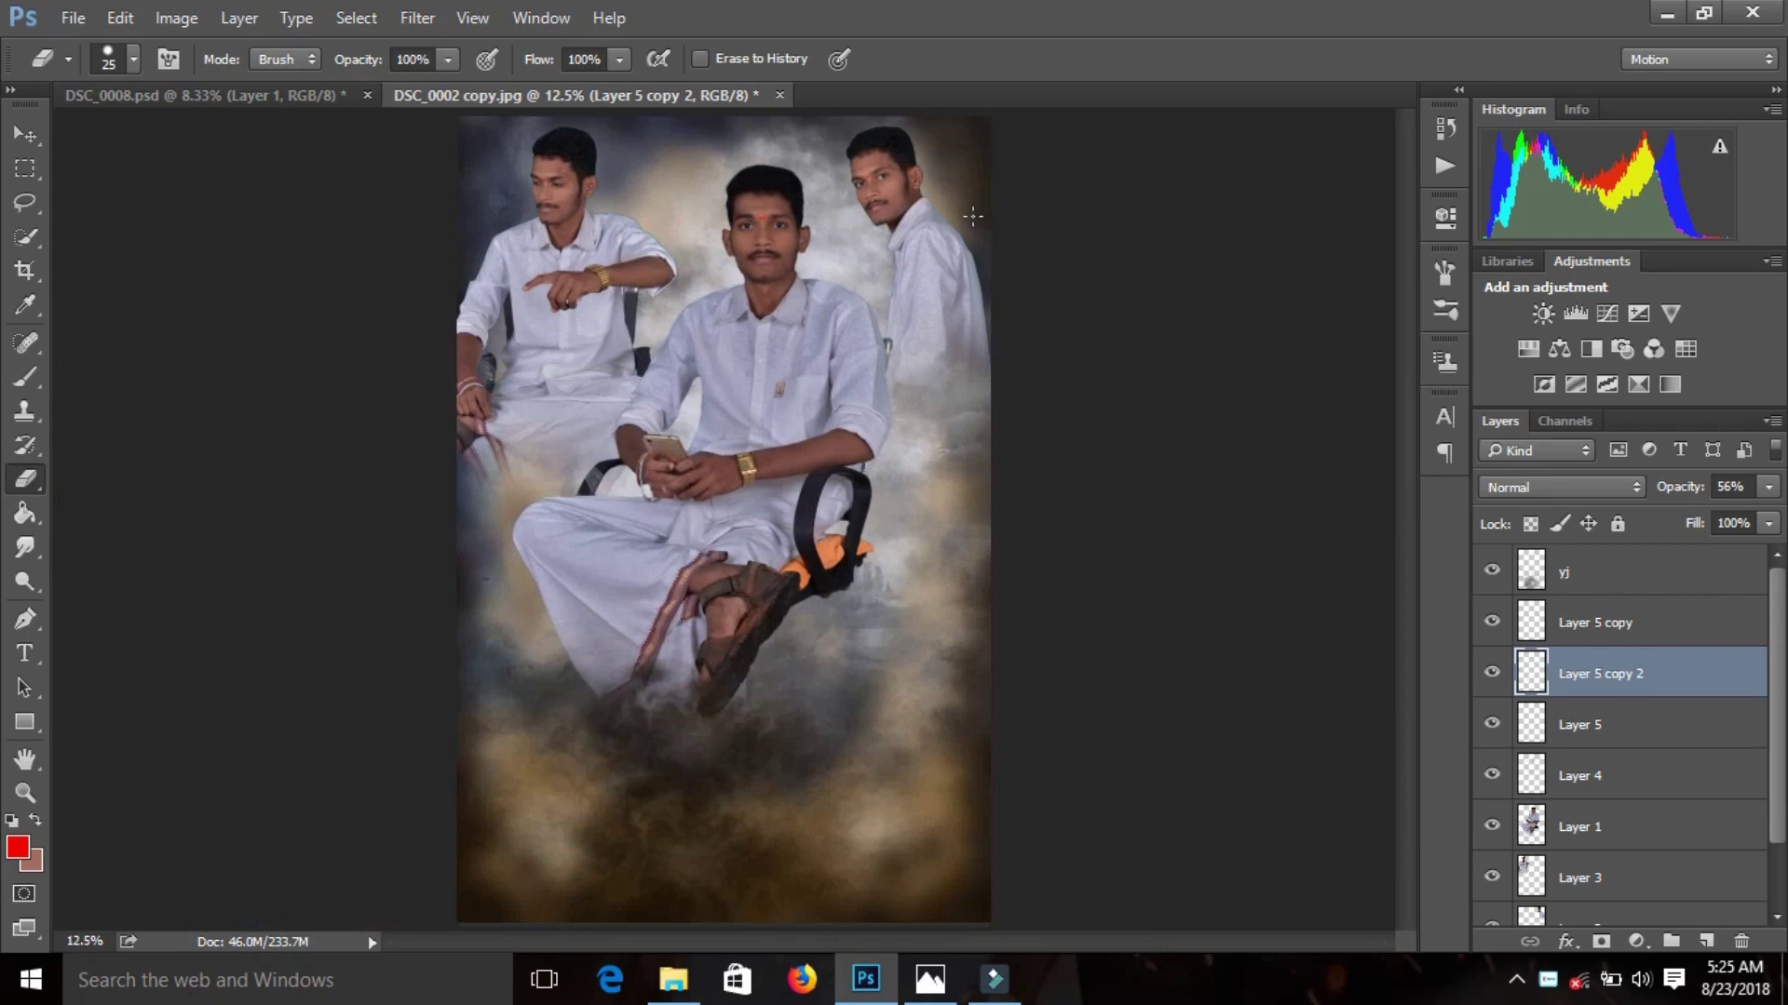
- Above the yj layer, place the DSC_0002 copy title text image into the poster
click(1583, 570)
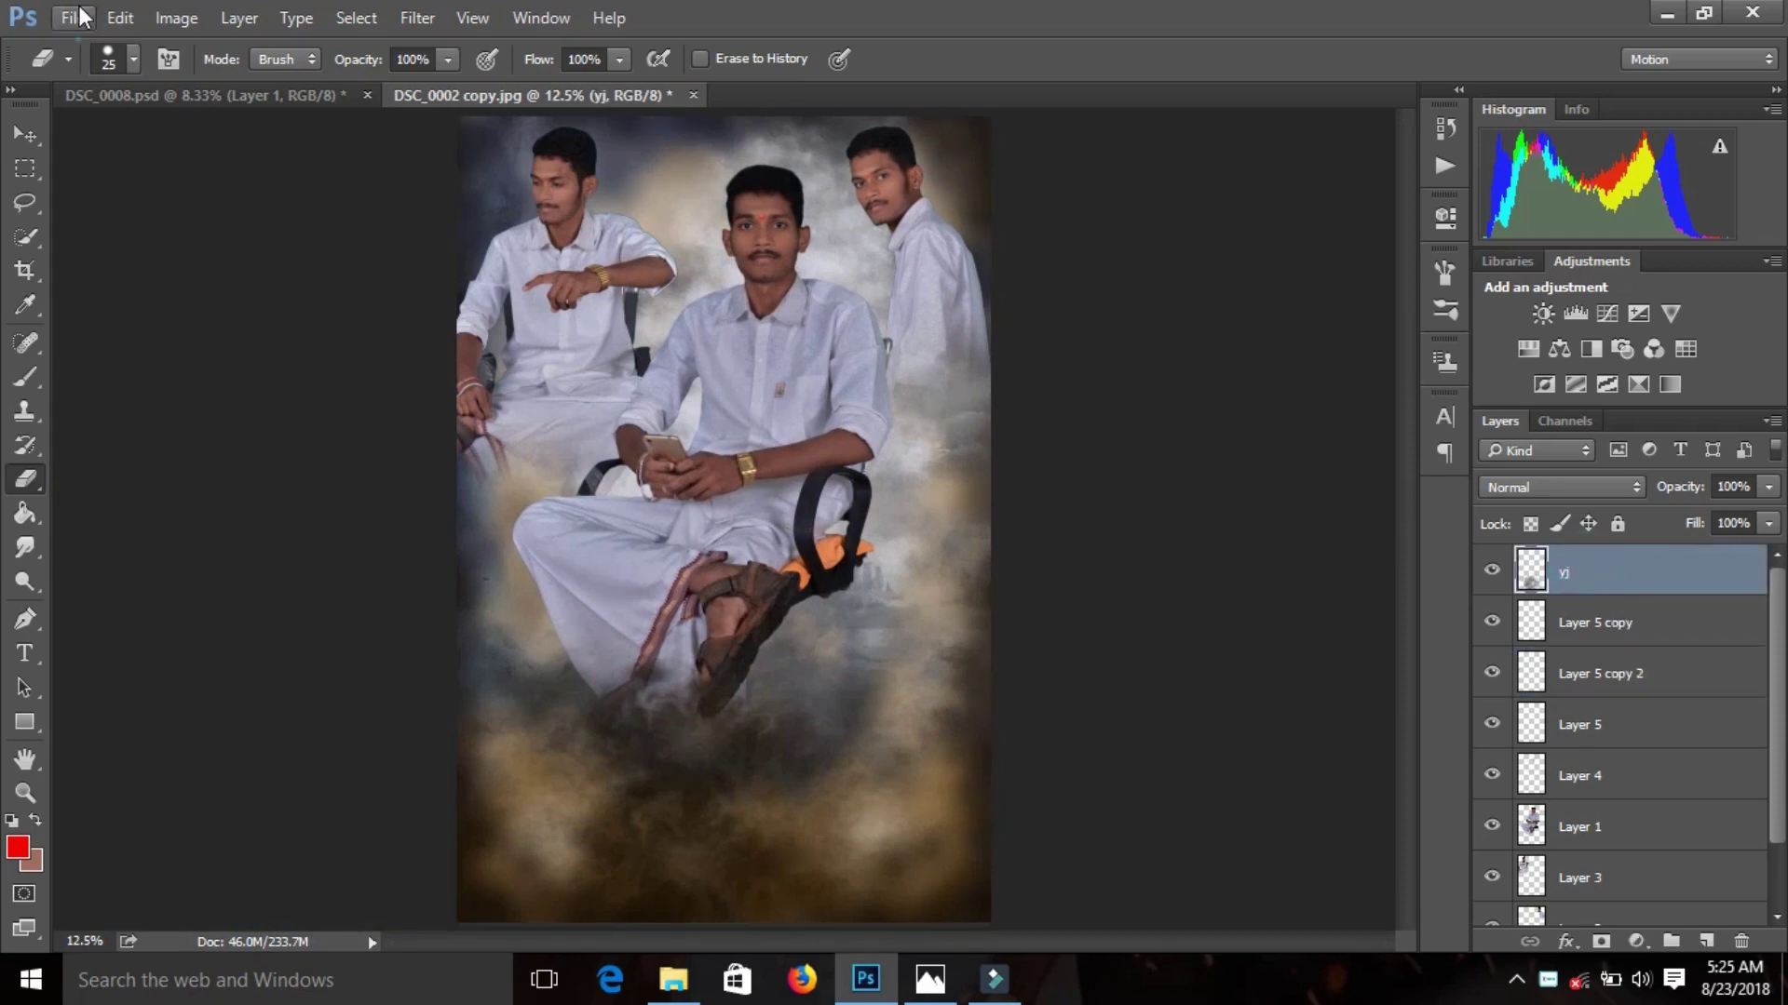
click(76, 18)
click(121, 502)
click(495, 285)
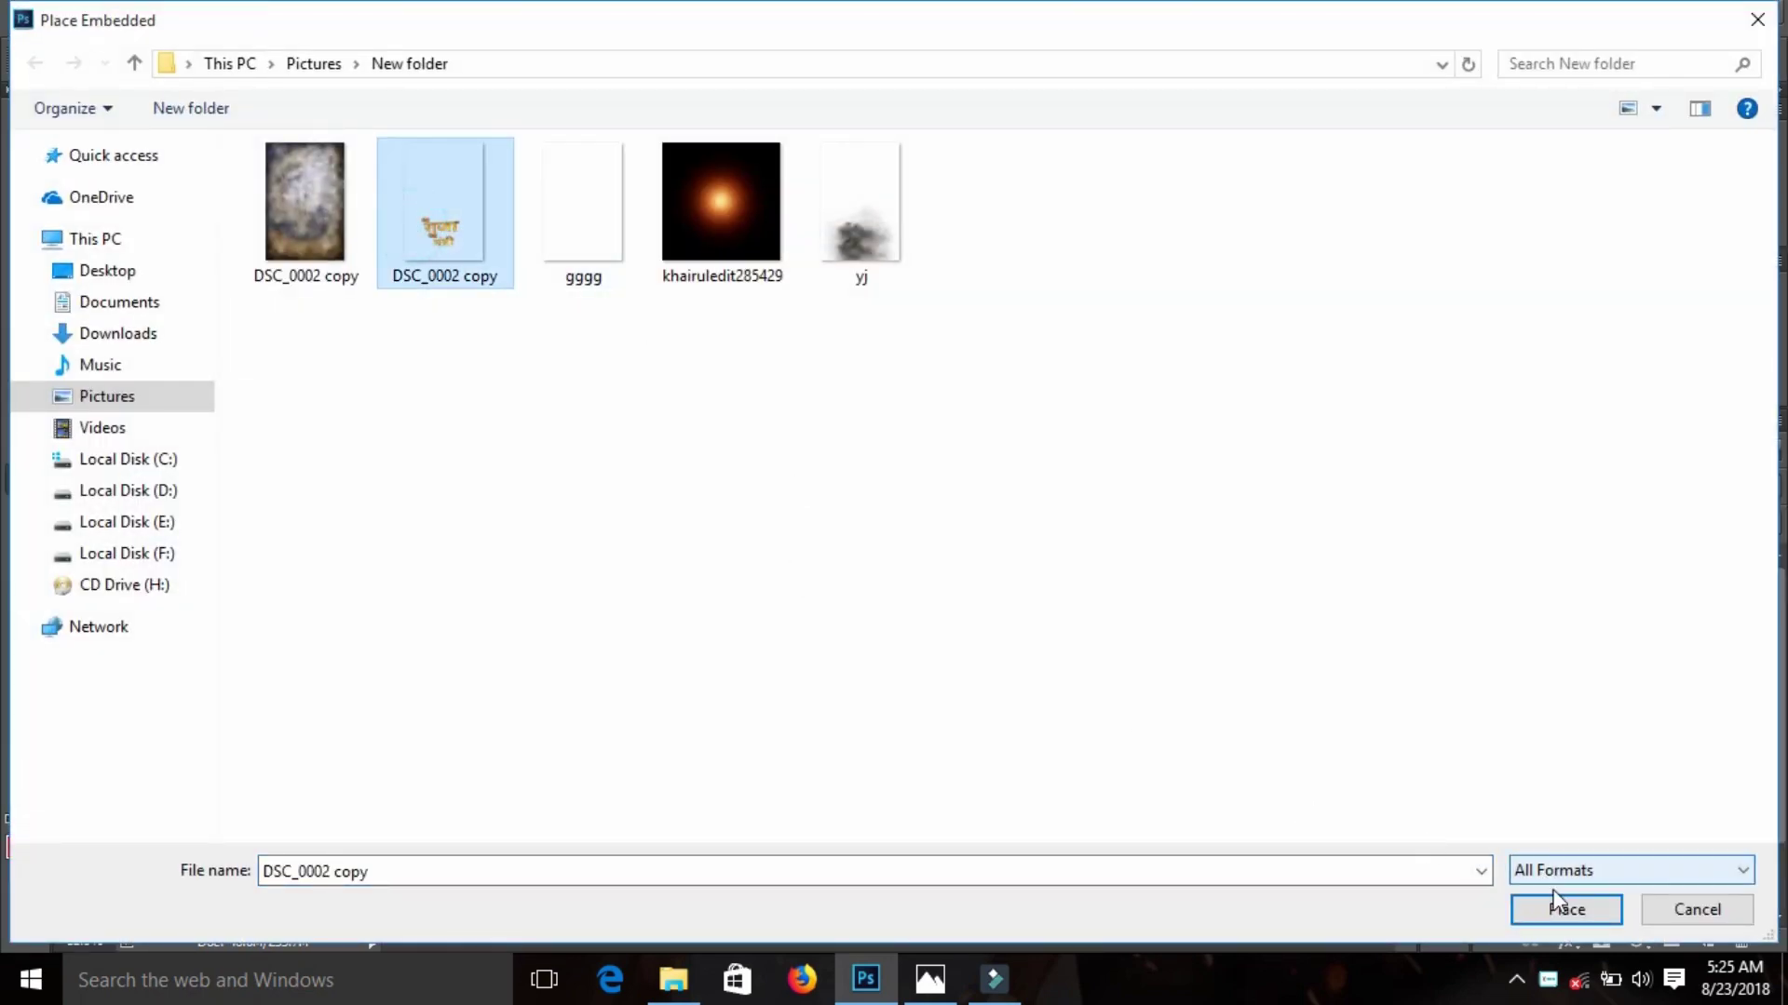
click(1556, 905)
click(923, 59)
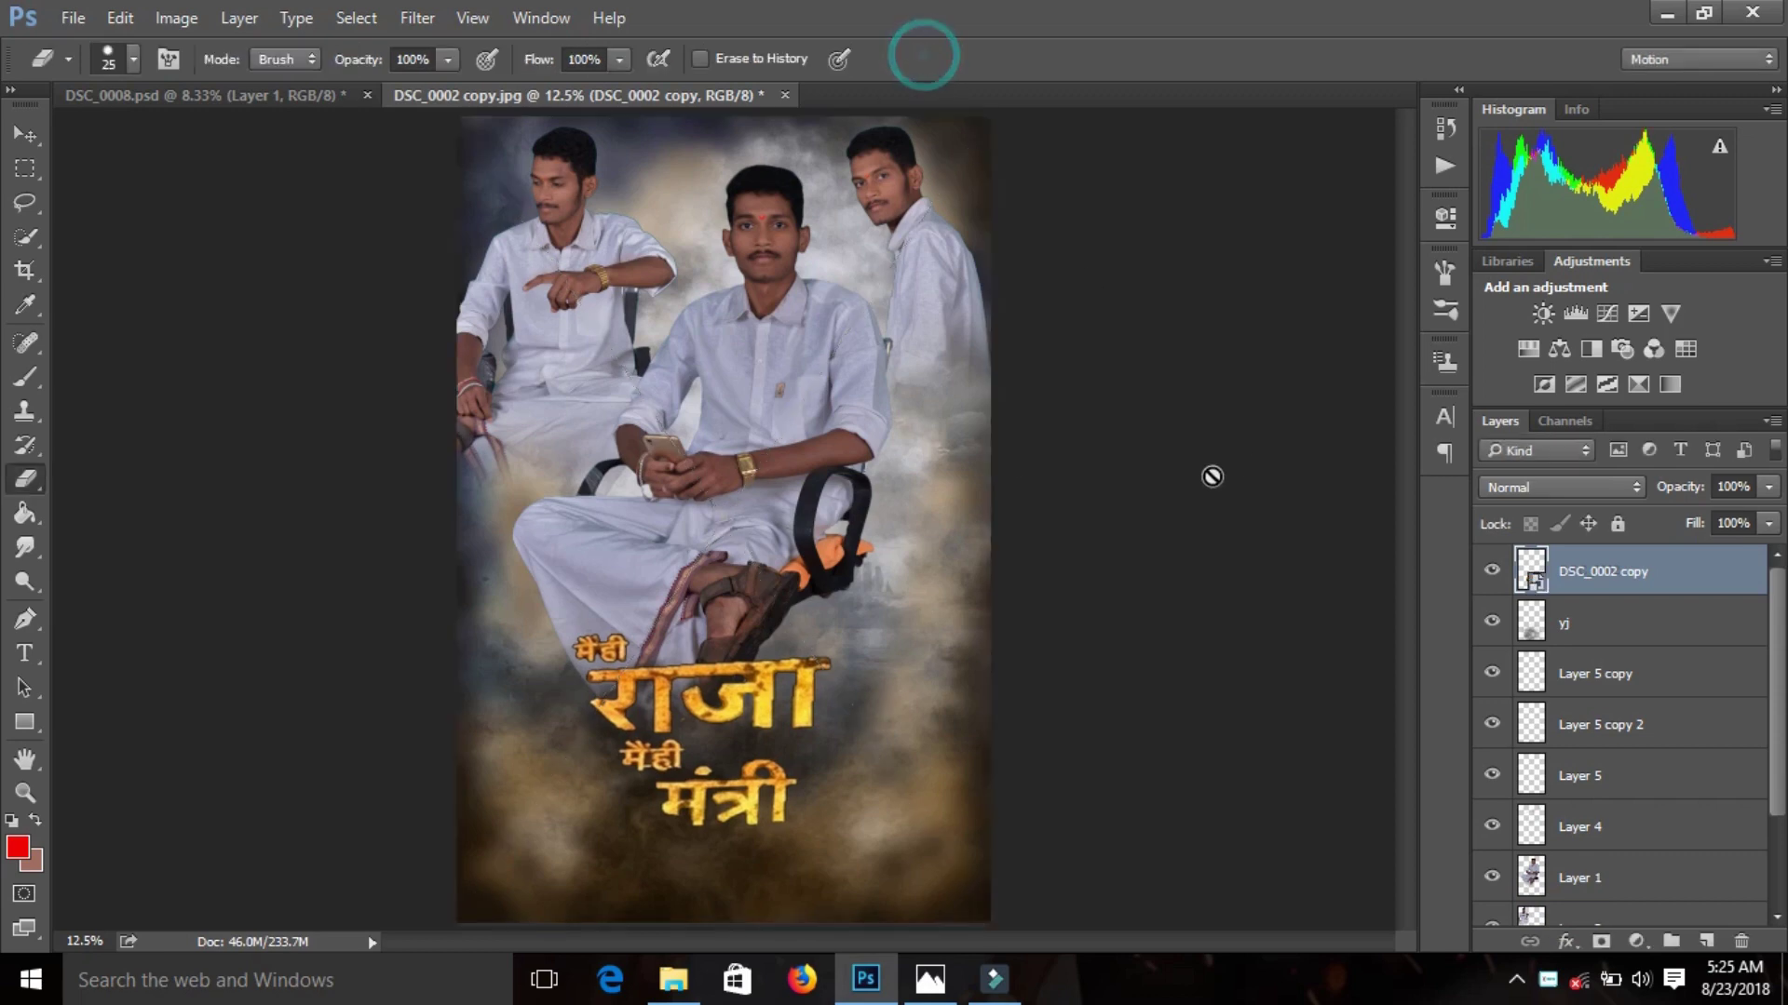
- Place the gggg tagline text image and rasterize its layer
click(73, 18)
click(176, 504)
click(583, 210)
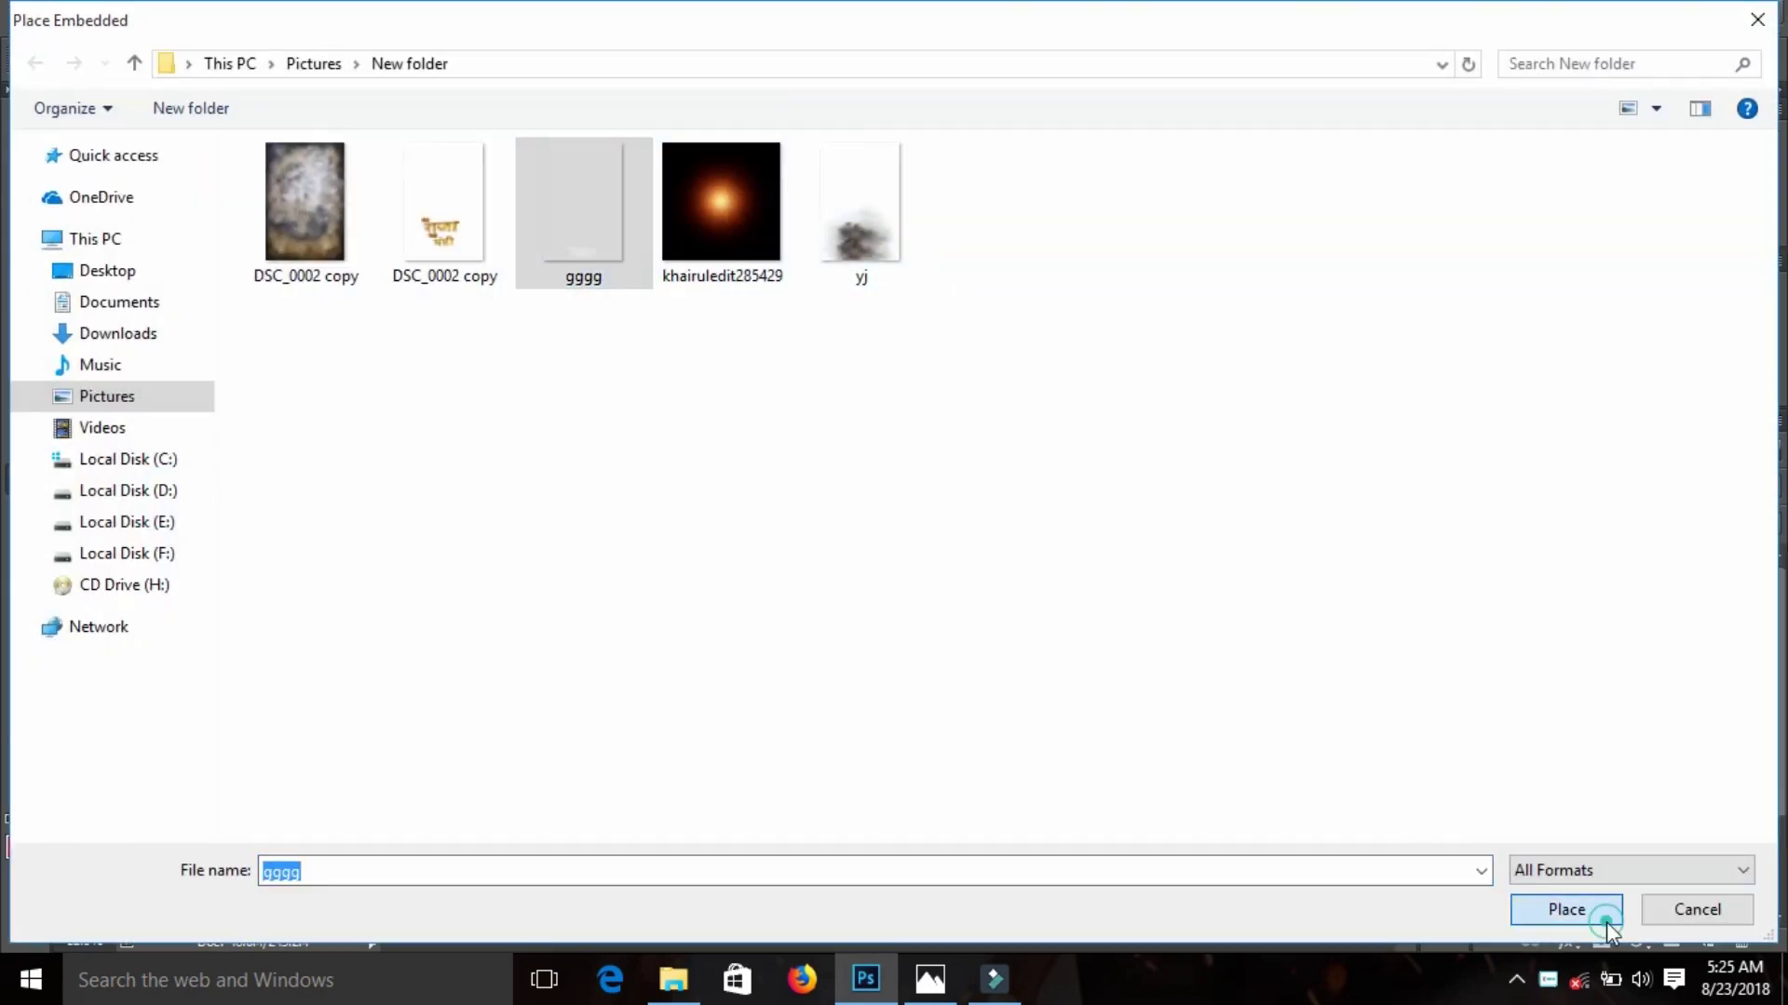
click(1573, 912)
click(923, 58)
click(885, 315)
click(881, 403)
- Choose the khairuledit285429 orange glow image to place into the poster
click(75, 18)
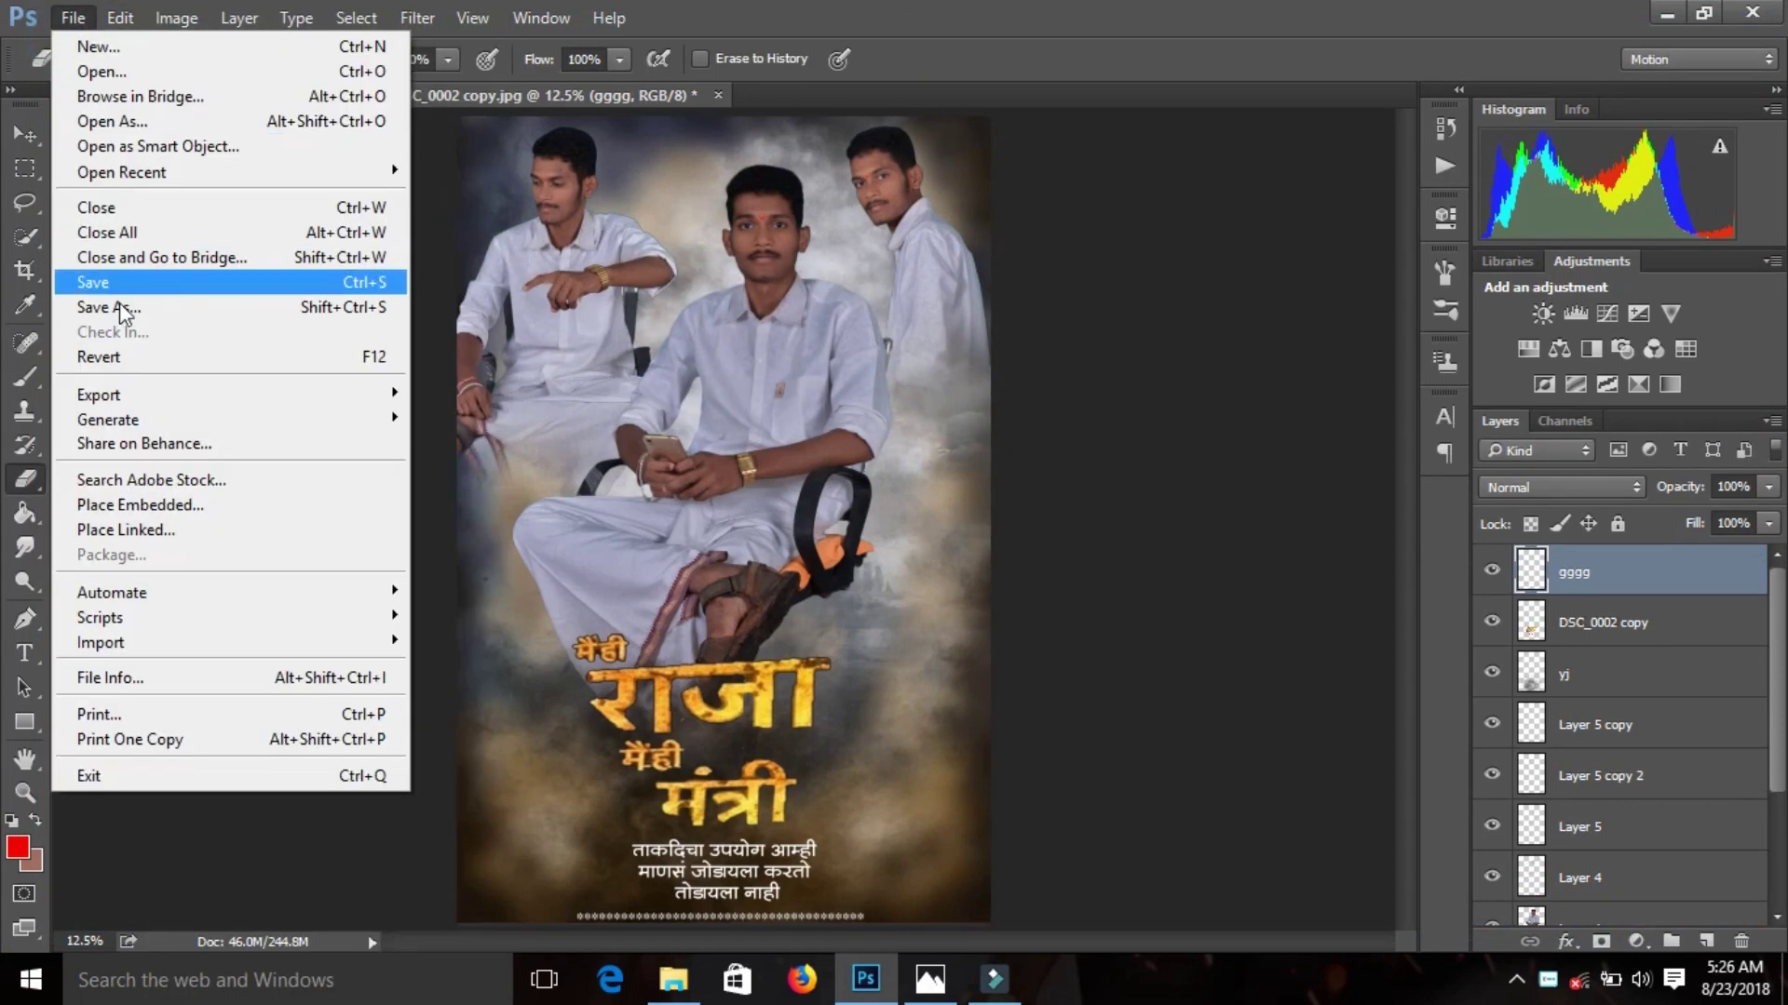
click(176, 504)
click(708, 227)
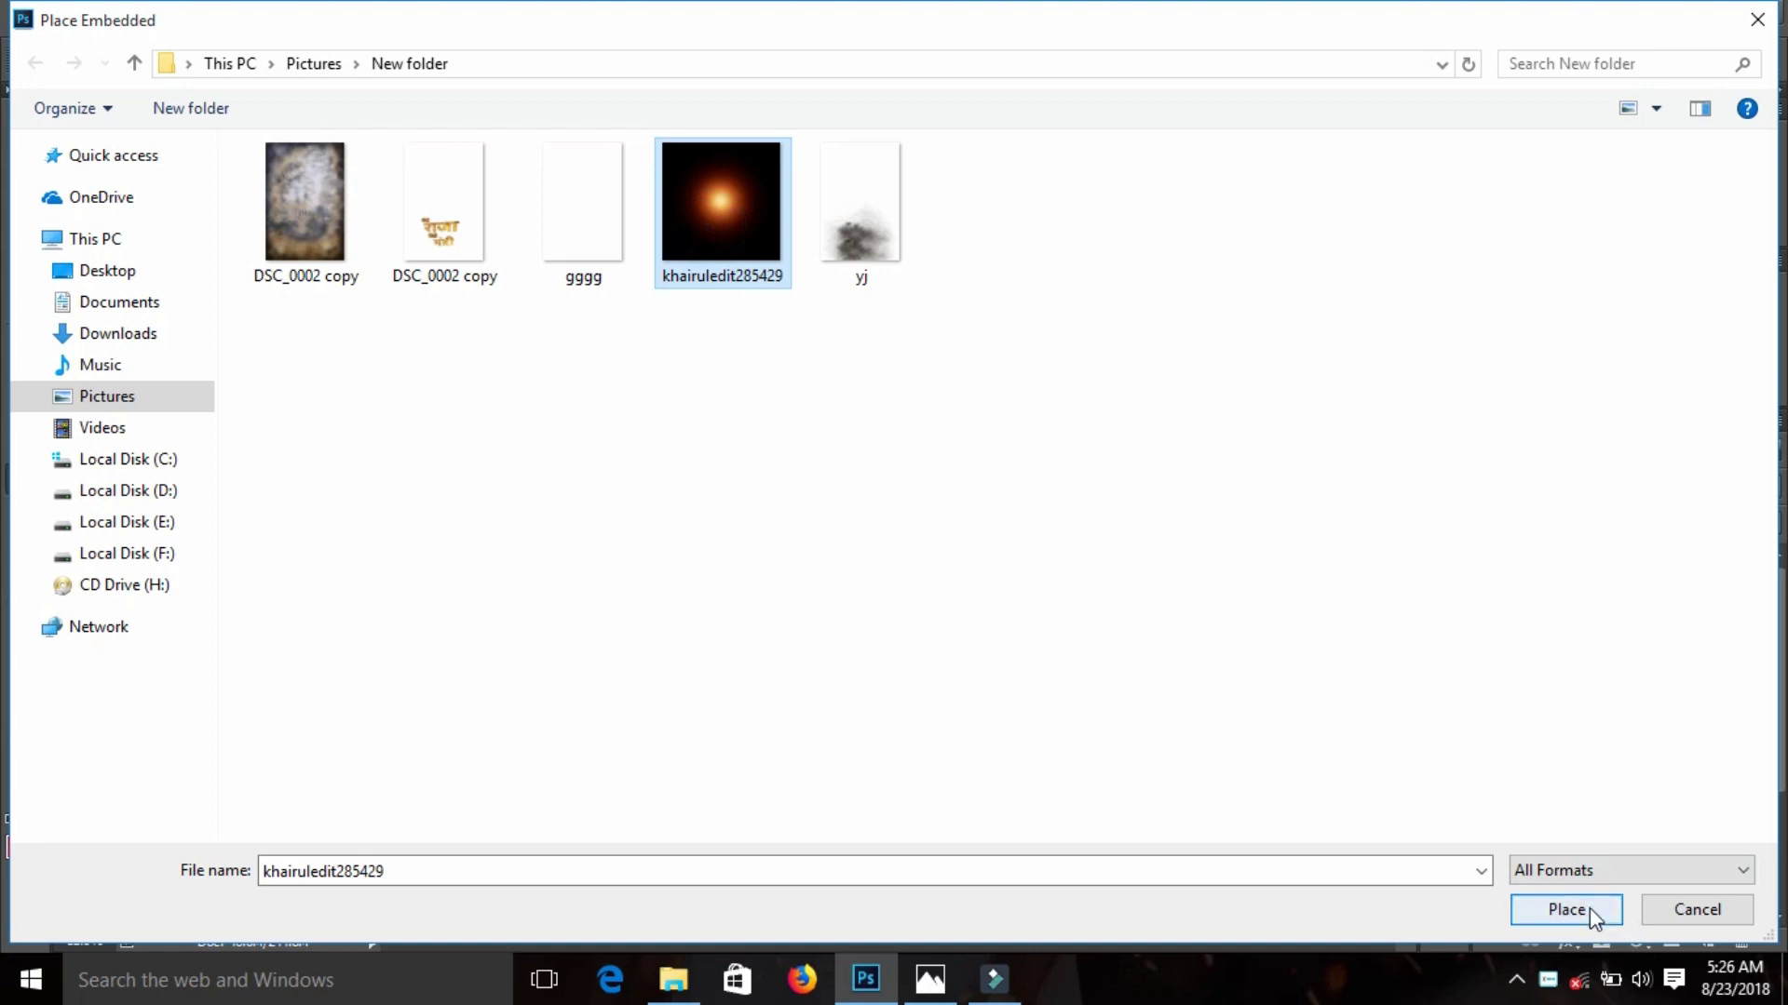
click(1593, 912)
- Move the orange glow up toward the men and blend it with Screen mode
drag(745, 505, 699, 248)
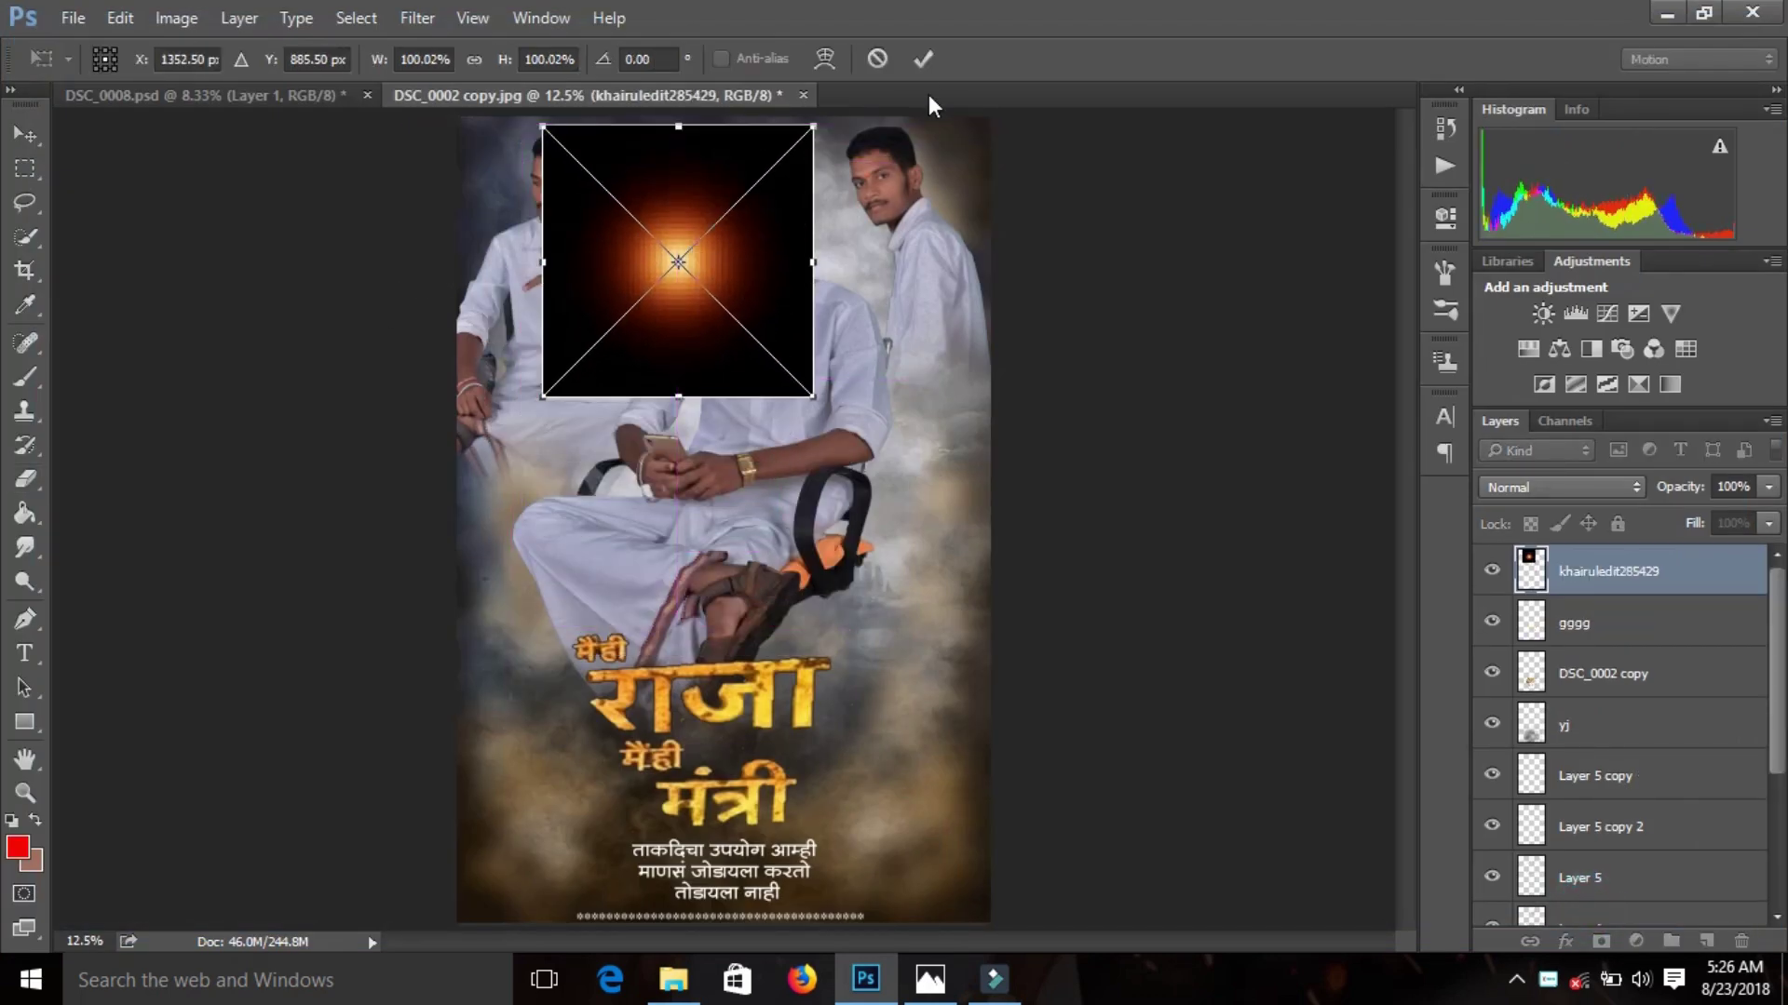
click(923, 59)
key(e)
click(1509, 487)
click(1499, 667)
click(707, 280)
click(875, 407)
- Enlarge the light flare over the top of the poster and dim it to 75% opacity
key(ctrl+t)
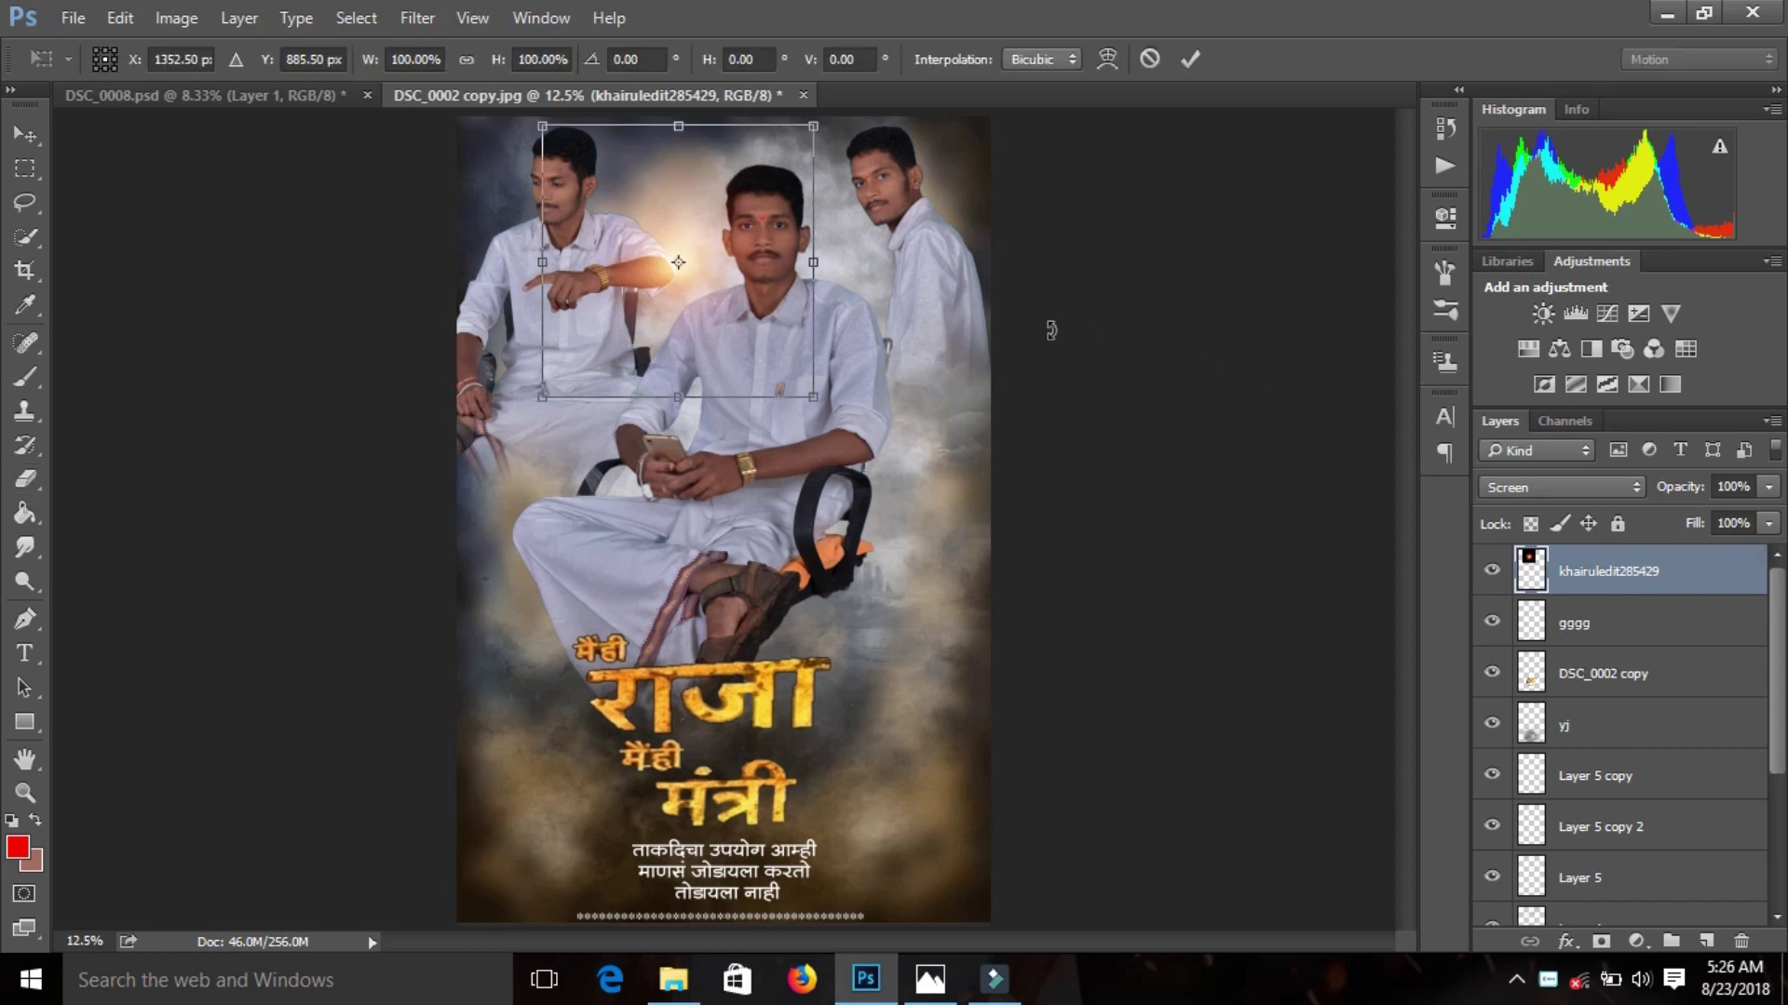
drag(677, 256, 697, 254)
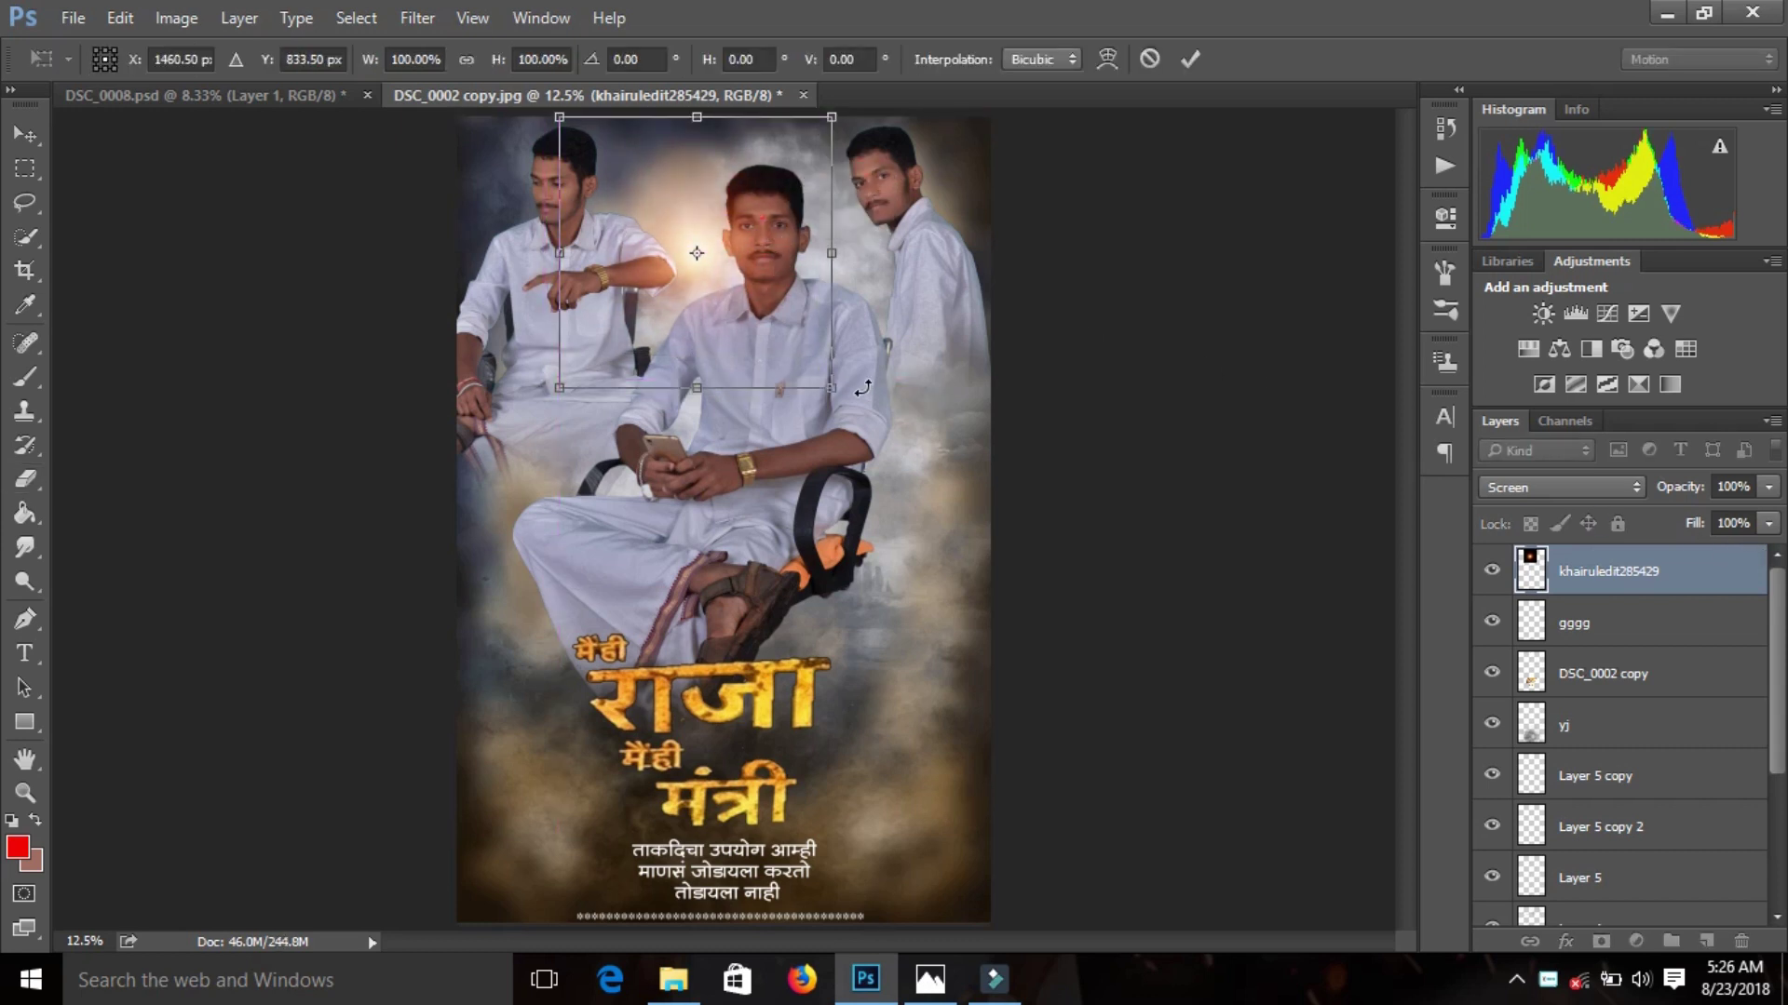
drag(844, 387, 898, 410)
drag(856, 354, 815, 345)
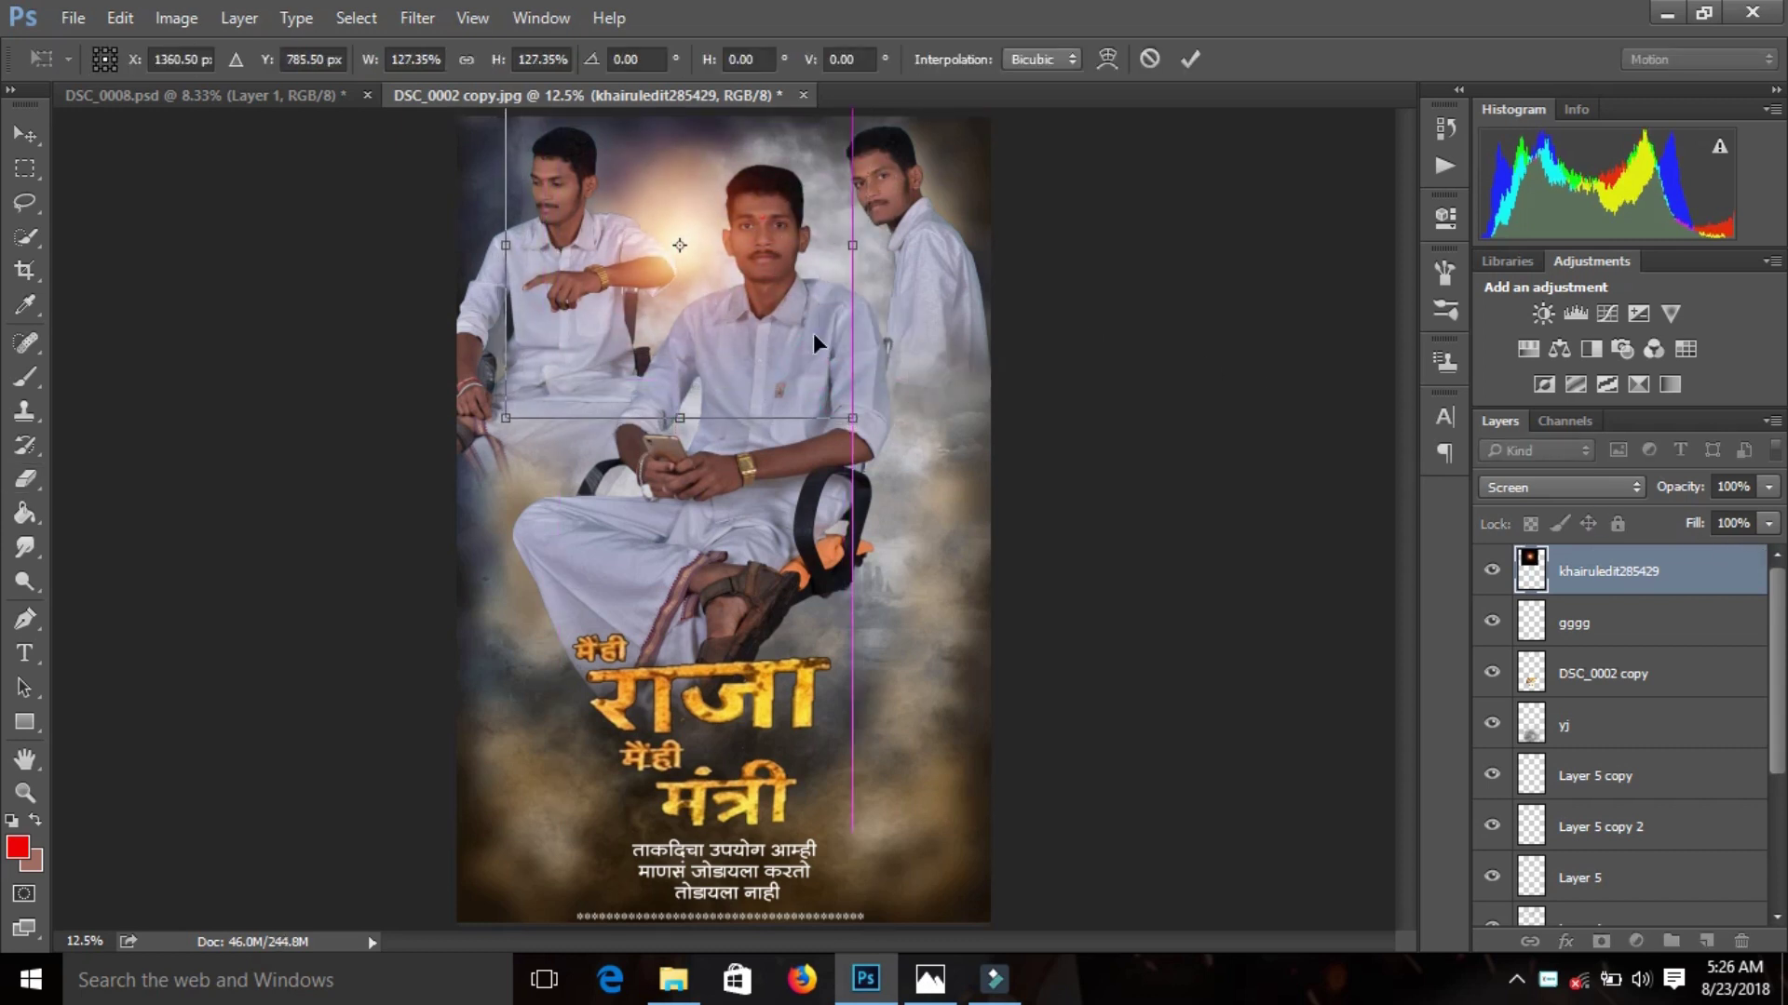
click(1190, 61)
key(e)
click(1768, 486)
drag(1772, 514, 1739, 524)
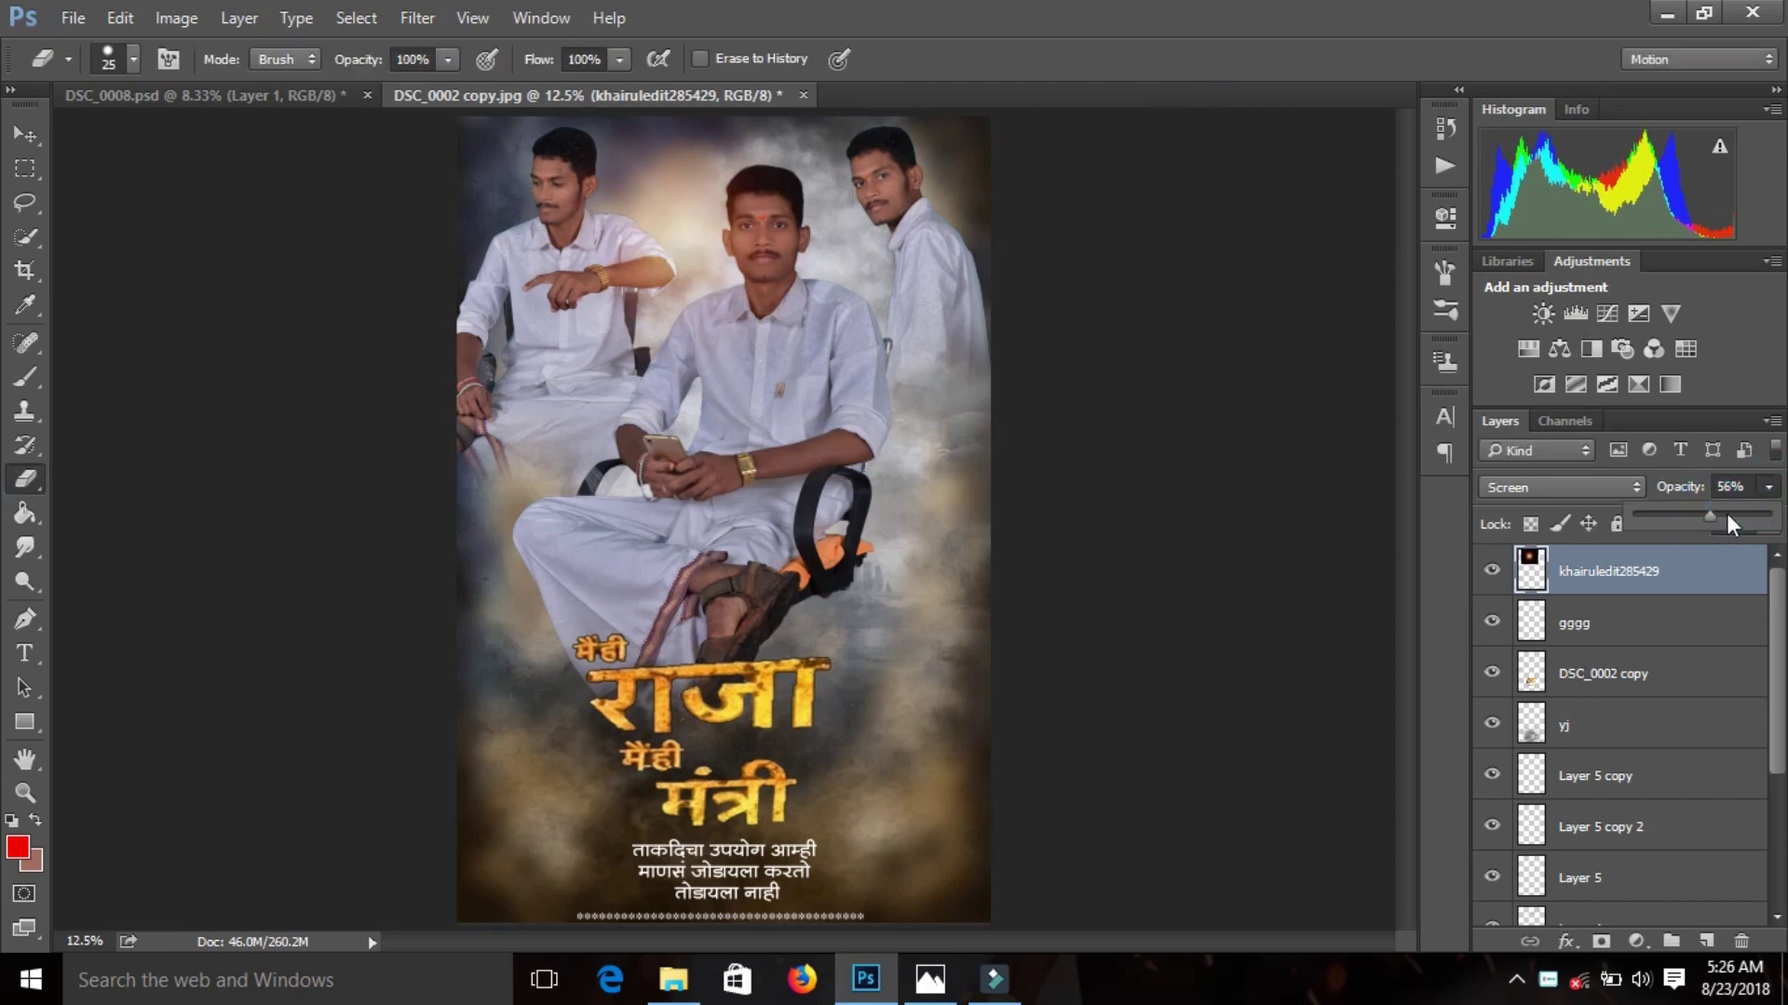
- Duplicate the flare, restore the original to full opacity, and move it onto the title text
right_click(1576, 586)
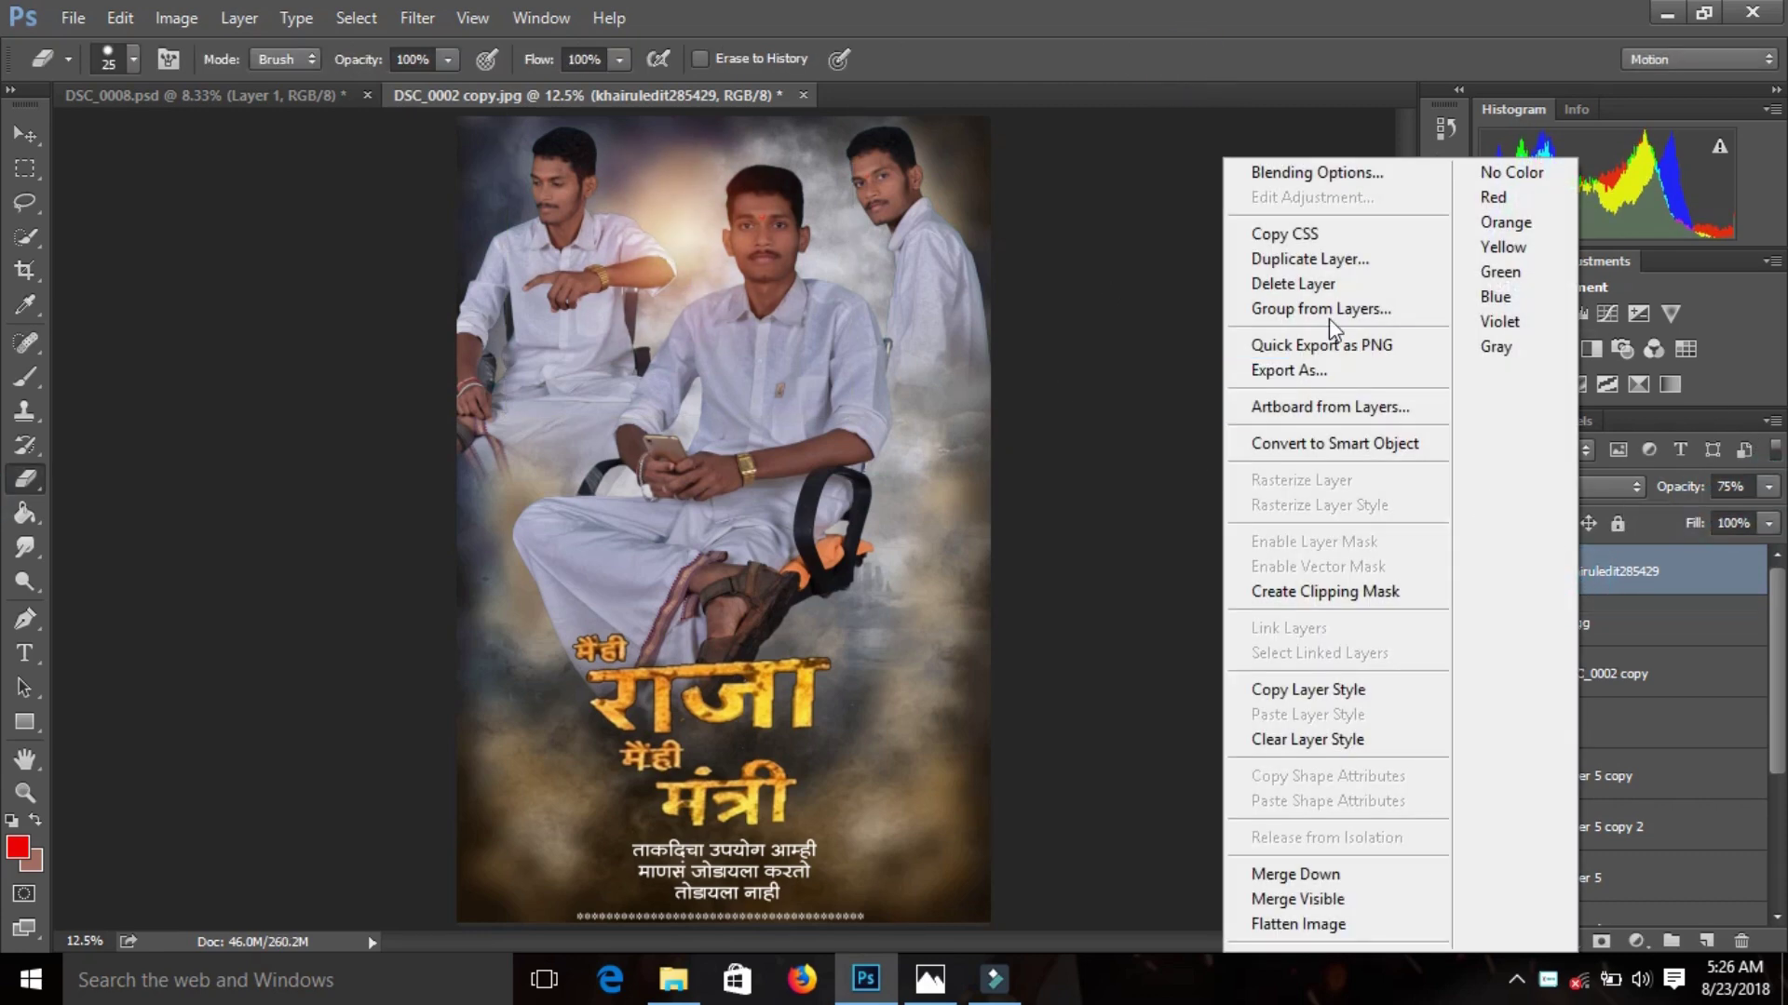
click(1297, 263)
click(1103, 288)
click(1603, 622)
click(1767, 487)
click(1768, 518)
click(1633, 632)
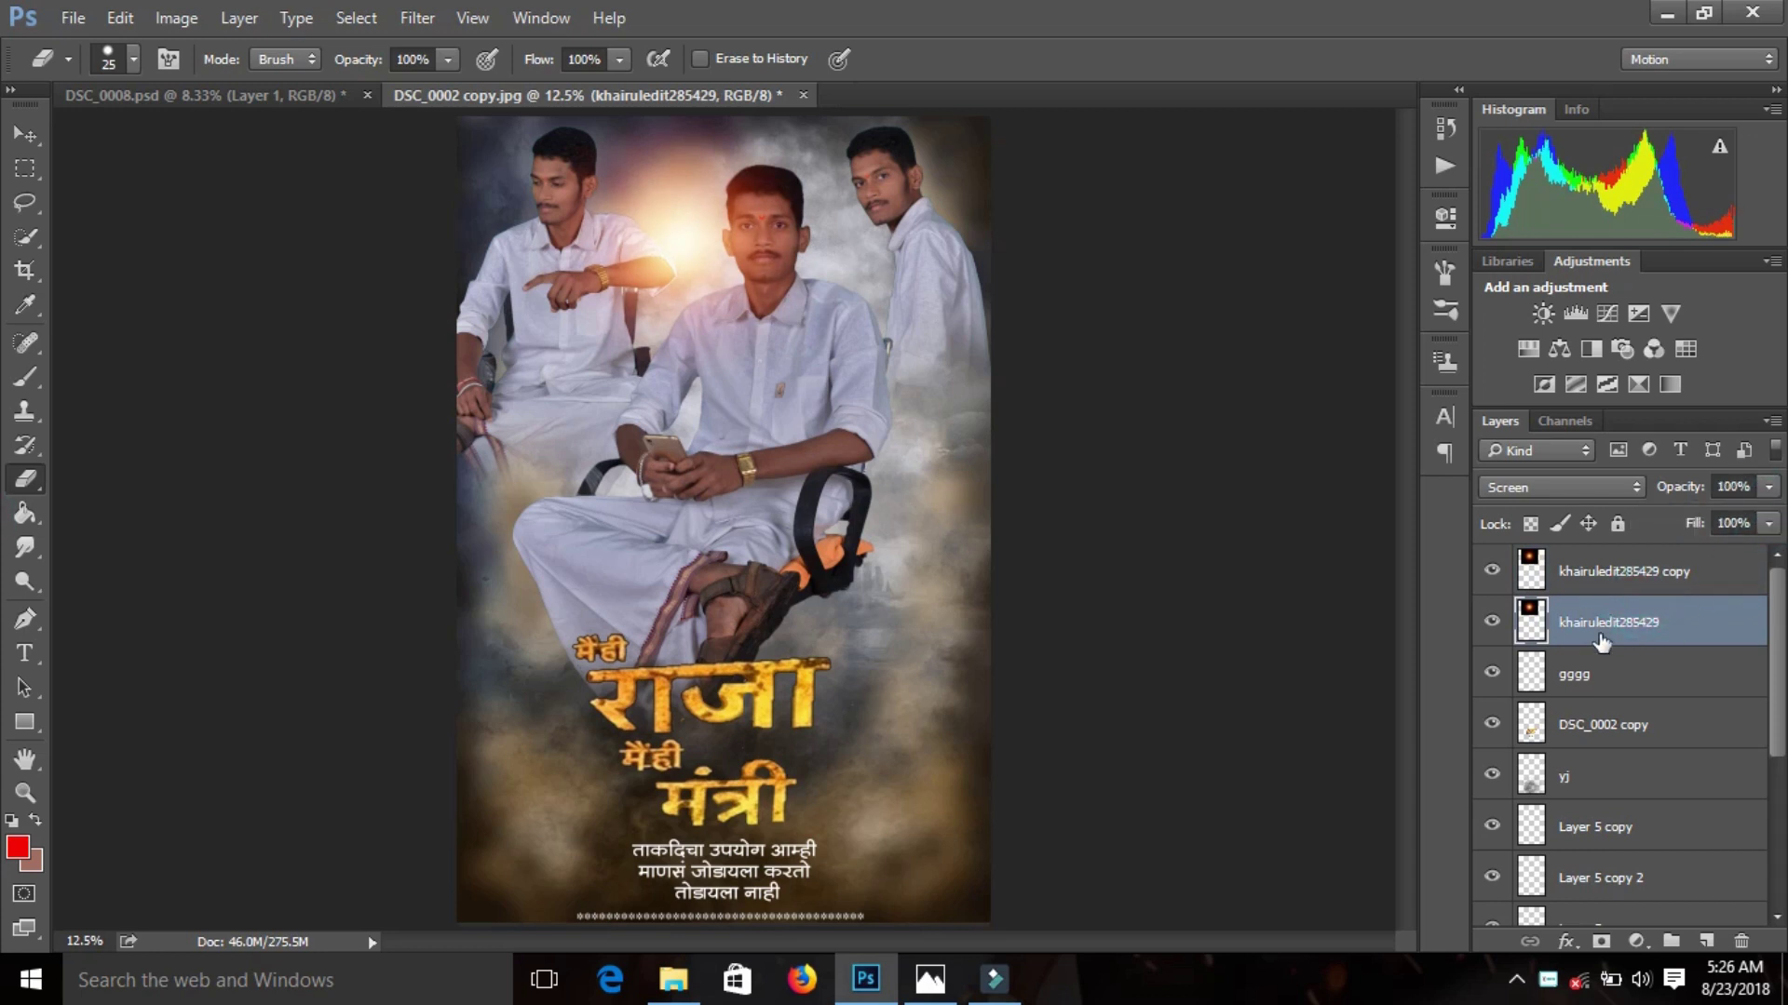
key(ctrl+t)
mouse_move(801, 408)
mouse_down()
mouse_move(742, 768)
mouse_move(660, 708)
mouse_up()
click(1190, 59)
- Add a second flare copy placed on the word राजा
right_click(1608, 622)
click(1304, 264)
click(1129, 292)
key(ctrl+t)
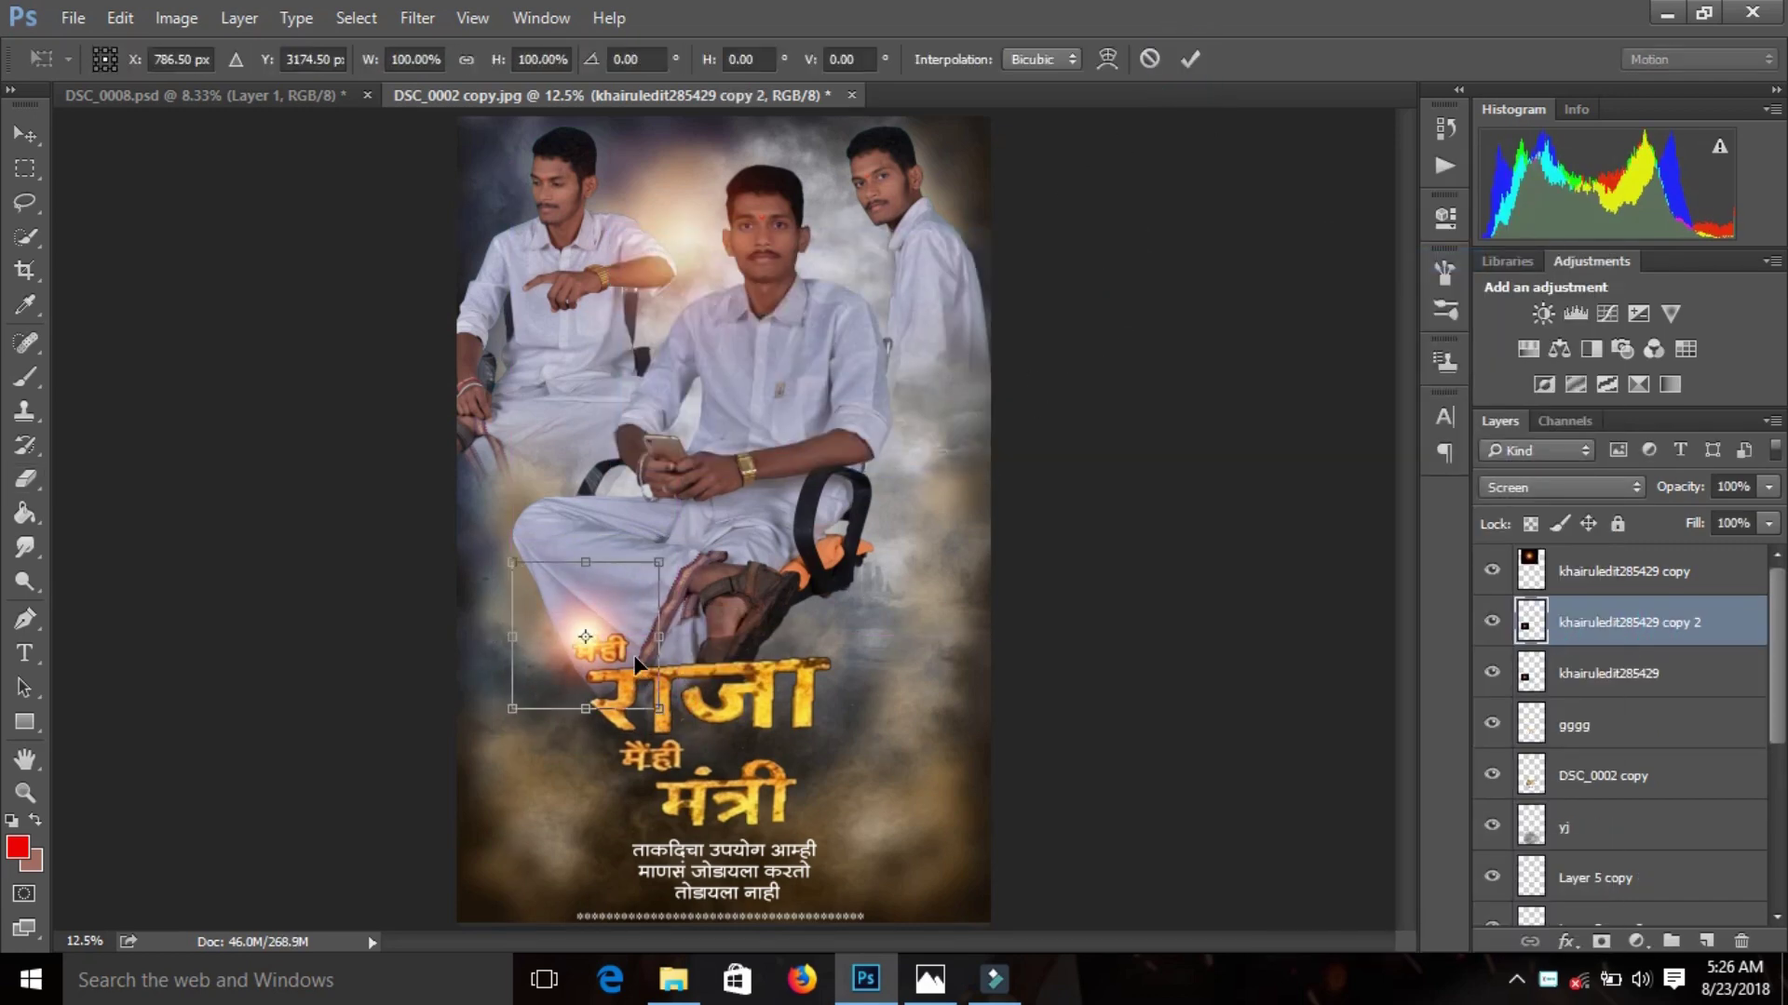
drag(657, 726, 793, 845)
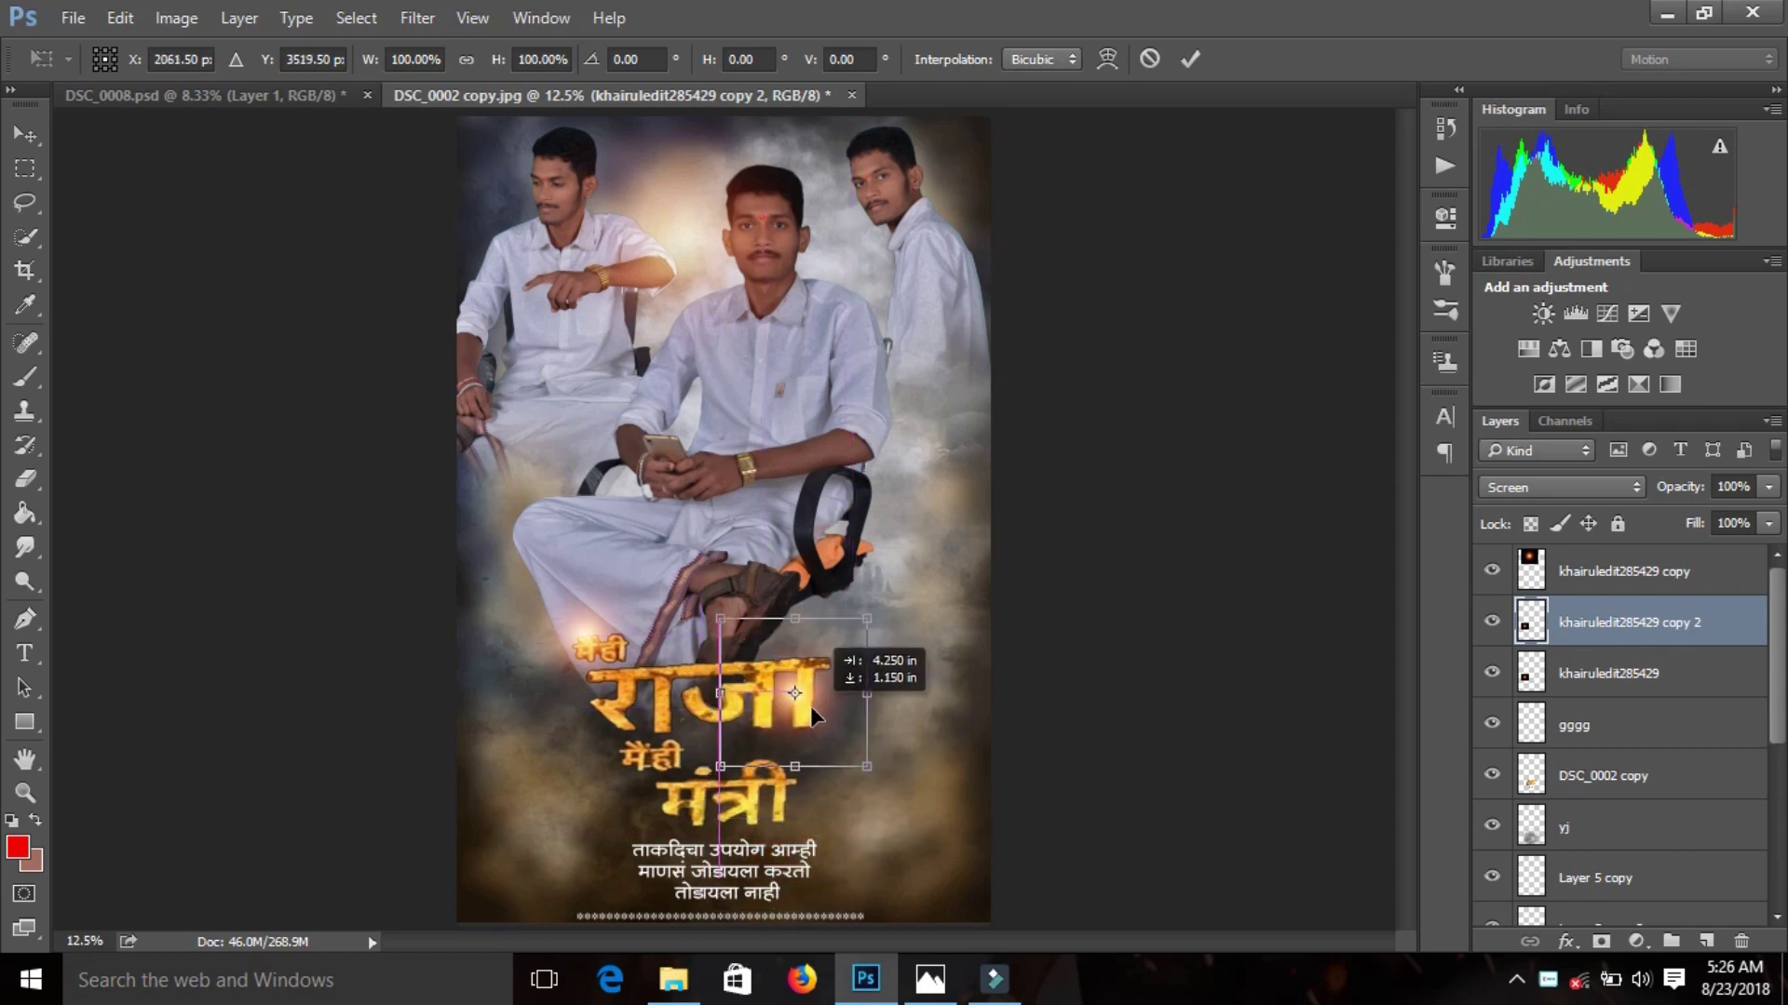
drag(793, 846, 822, 751)
click(1190, 59)
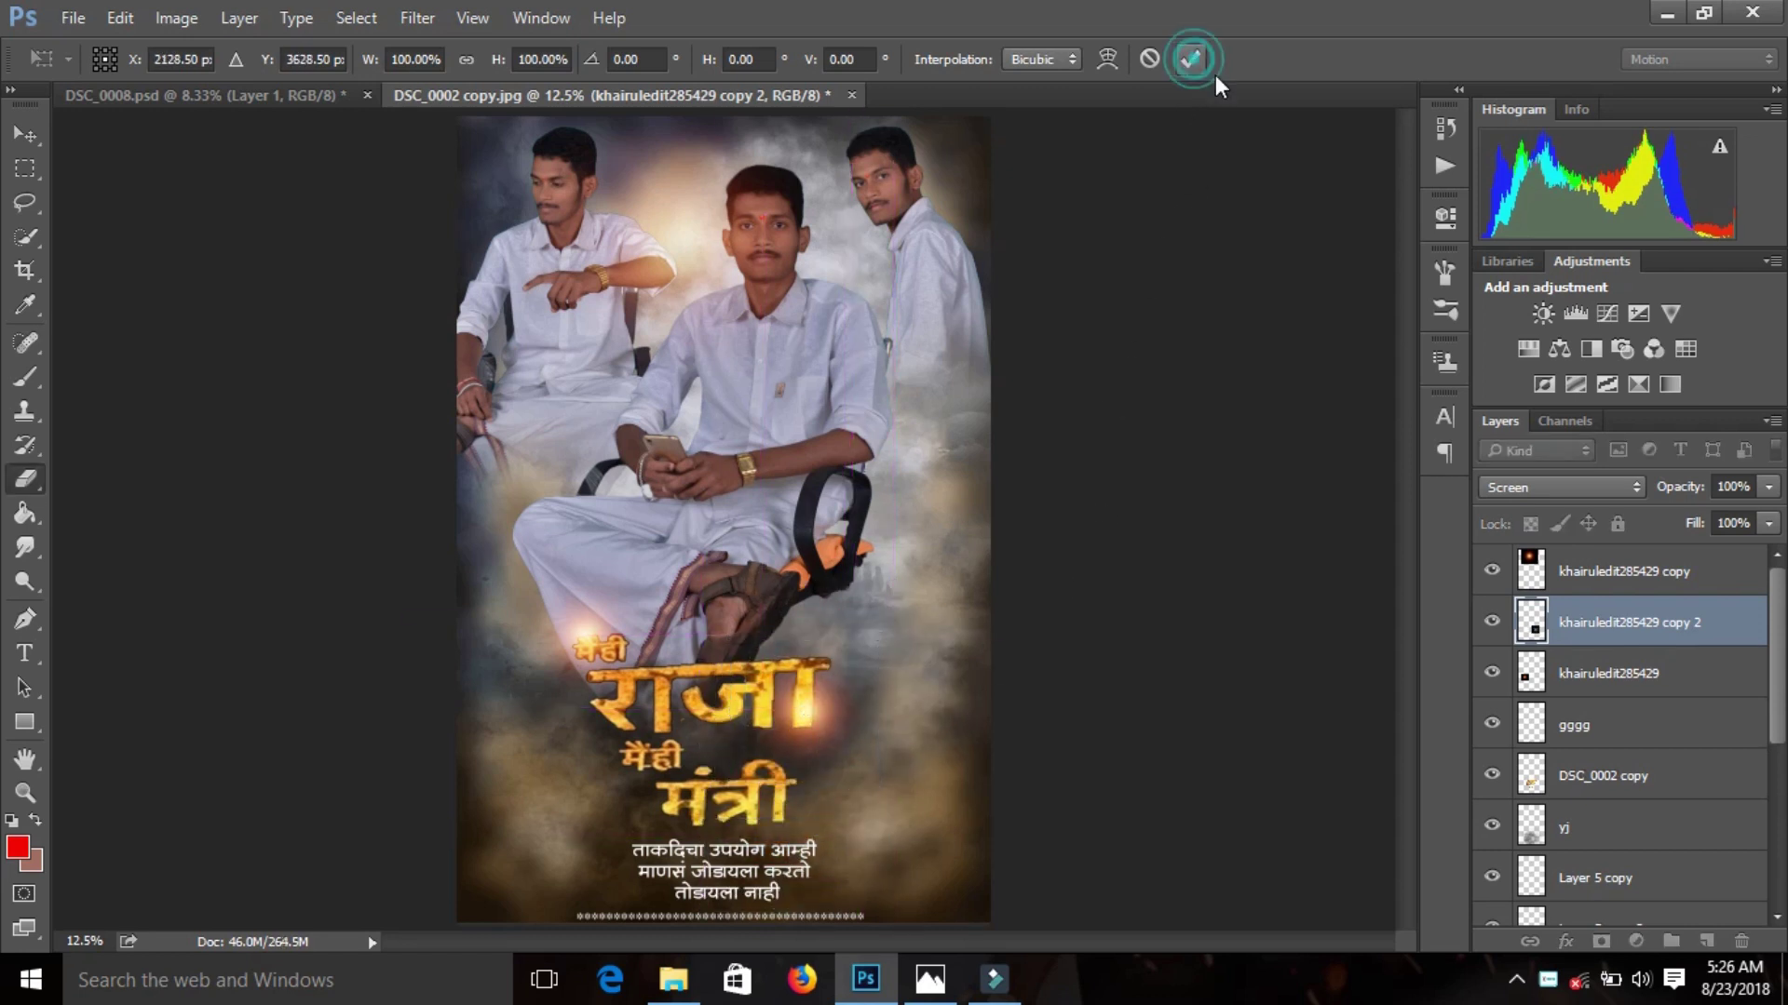
key(e)
key(ctrl+minus)
- Add a third flare copy on the word मंत्री at 56% opacity
right_click(1656, 618)
click(1345, 263)
click(1134, 298)
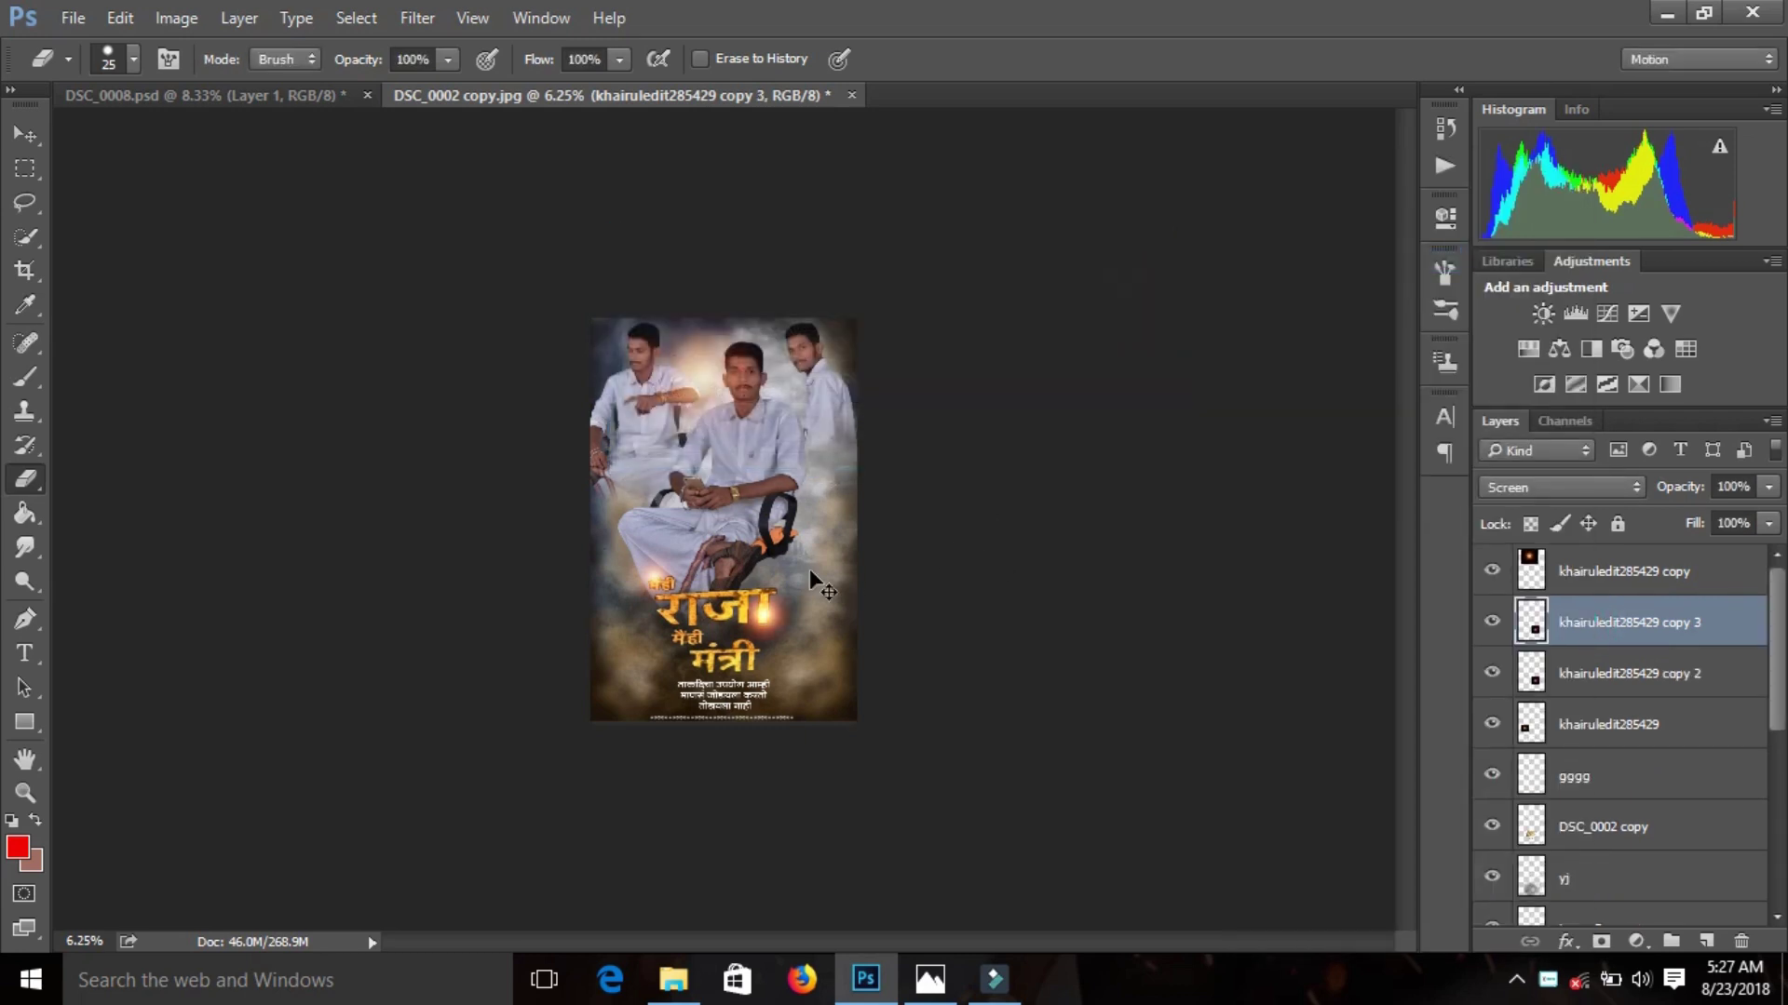
key(ctrl+t)
drag(808, 621, 759, 661)
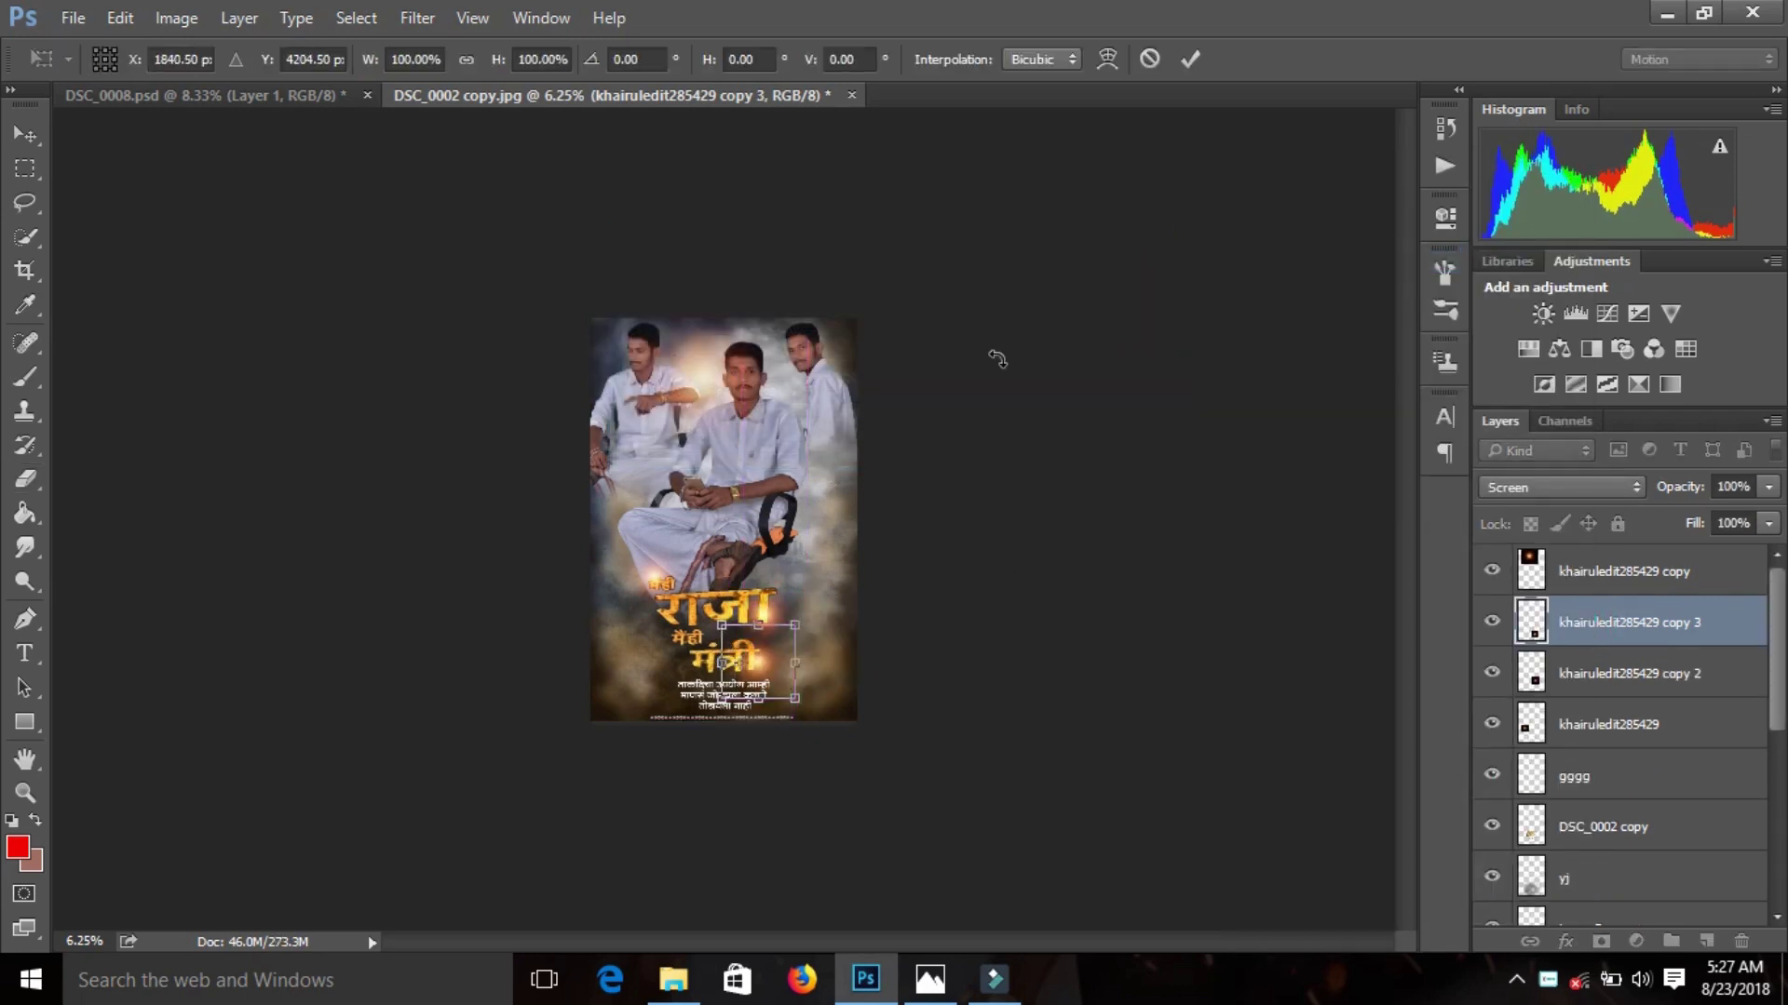
click(1192, 59)
click(1768, 486)
drag(1769, 513, 1720, 528)
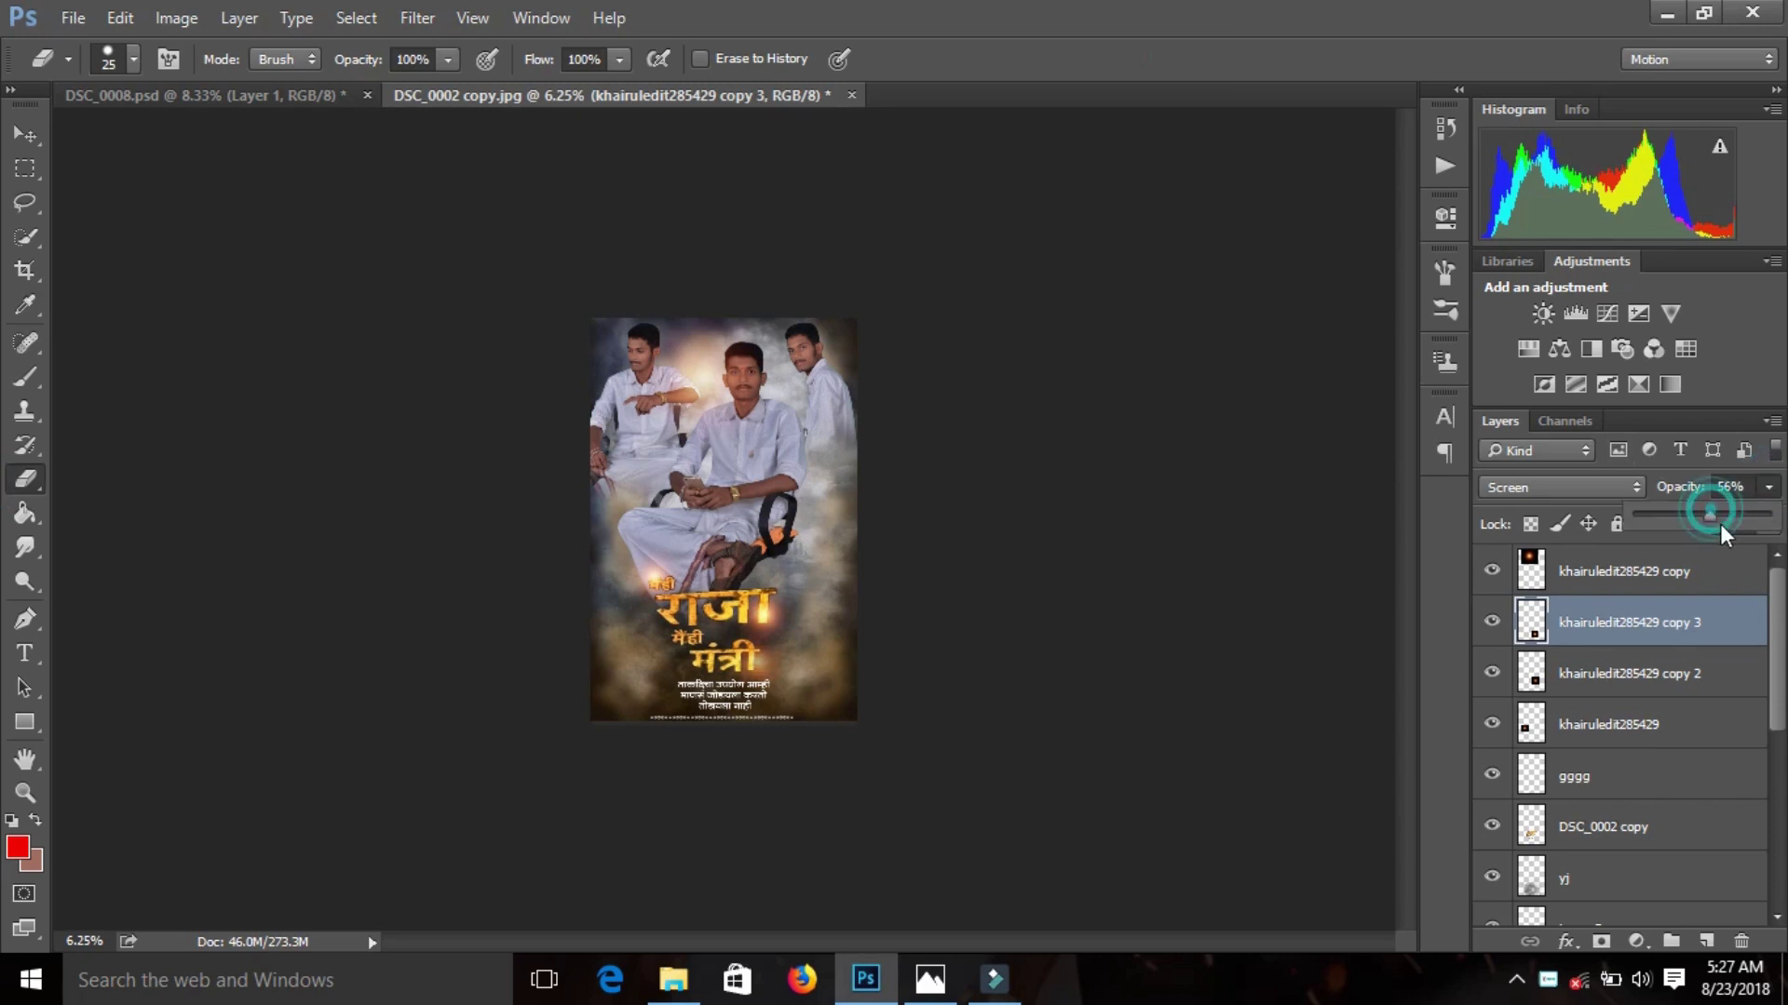
- Check the second flare copy's opacity and add a new empty layer on top
click(1620, 670)
click(1768, 486)
key(ctrl+plus)
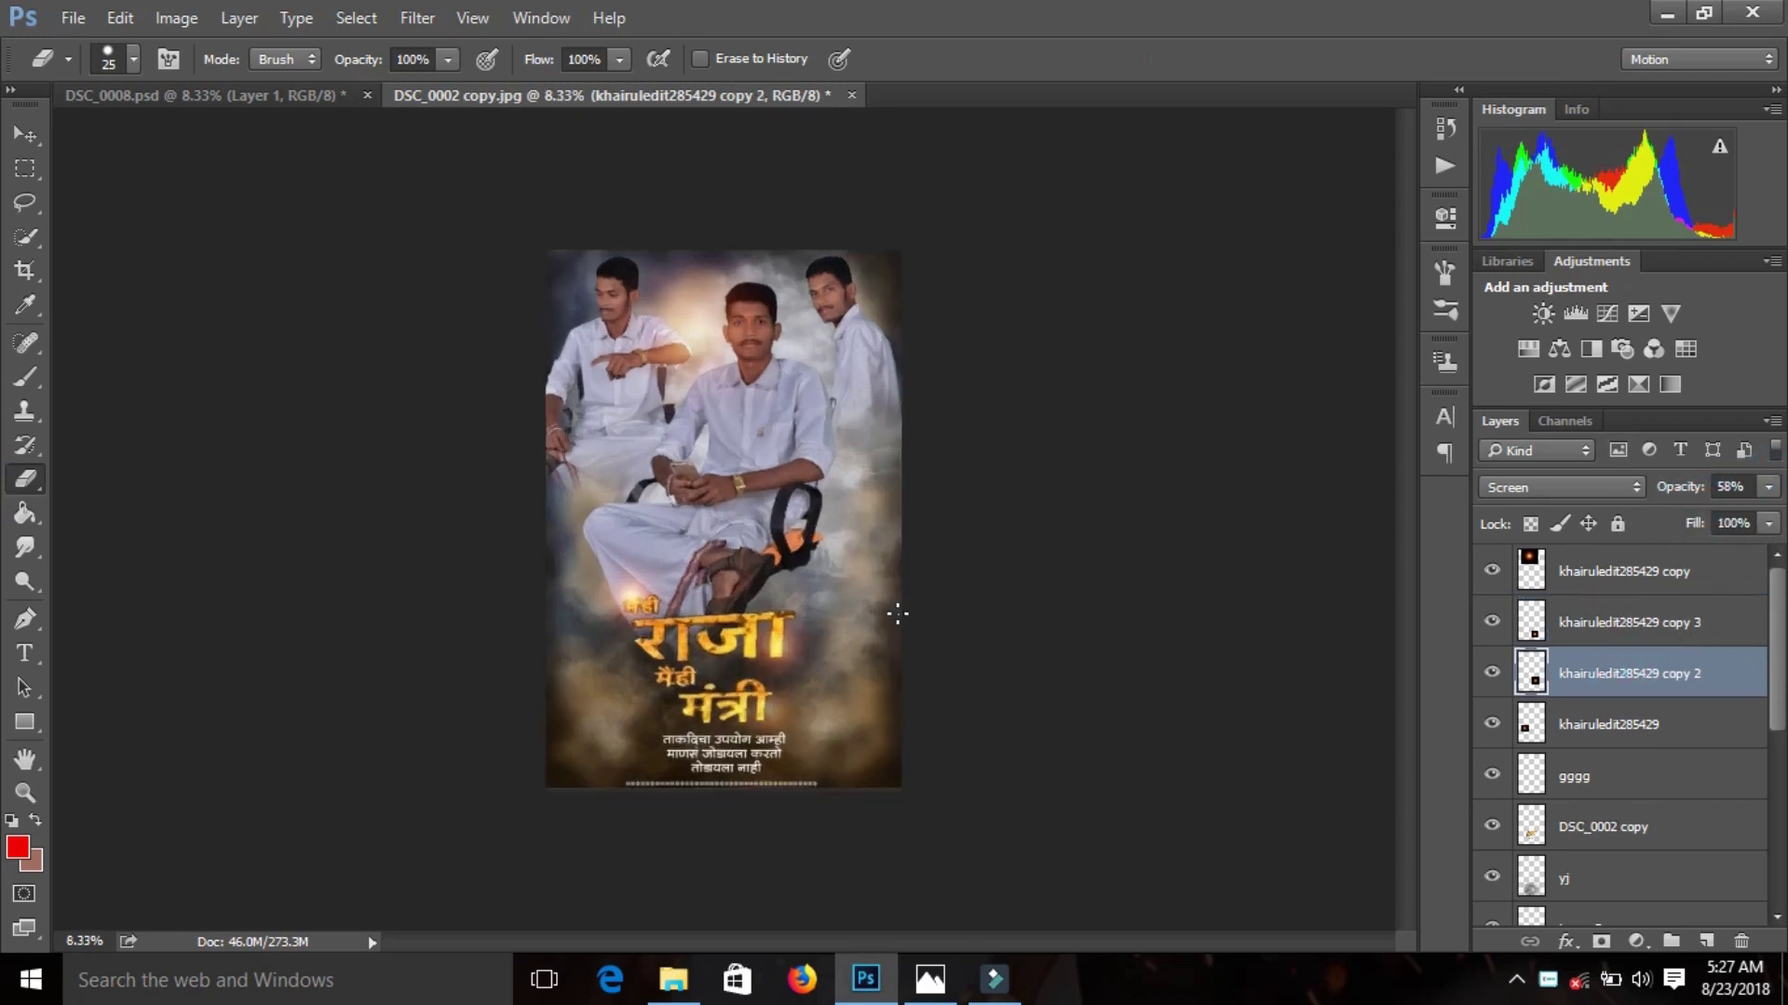
click(1603, 585)
click(1705, 942)
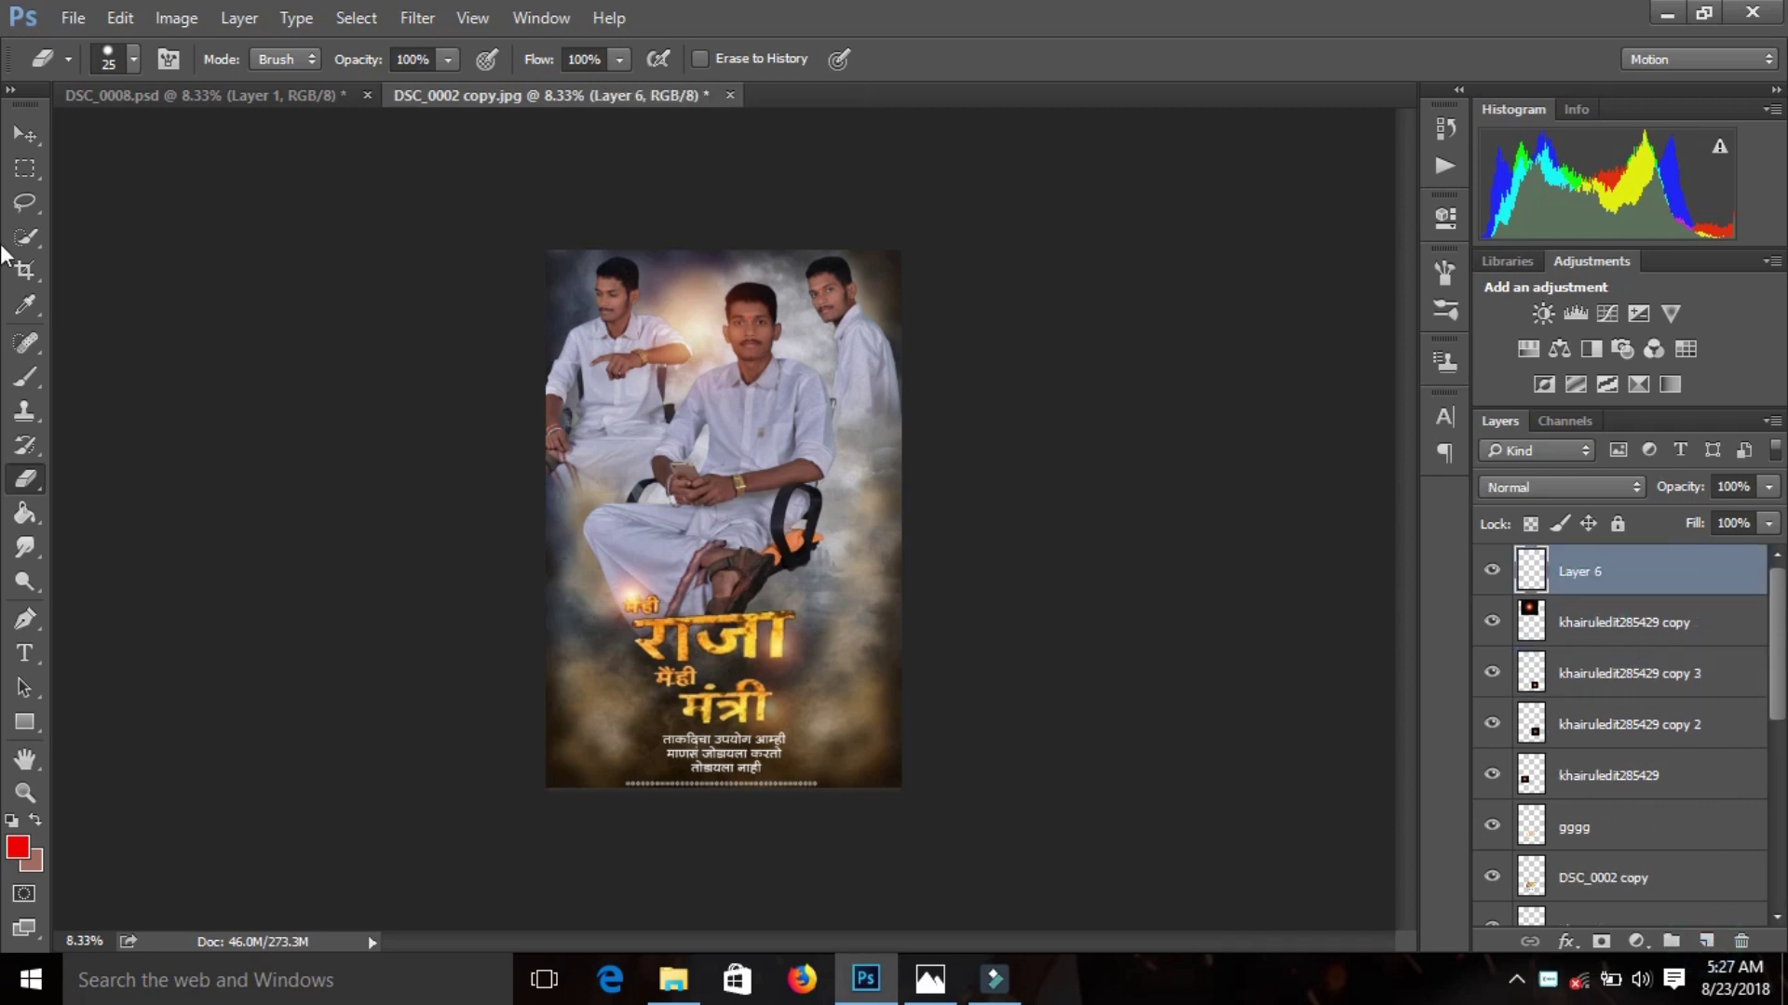
- Fill Layer 6 with solid black using the Paint Bucket
click(26, 376)
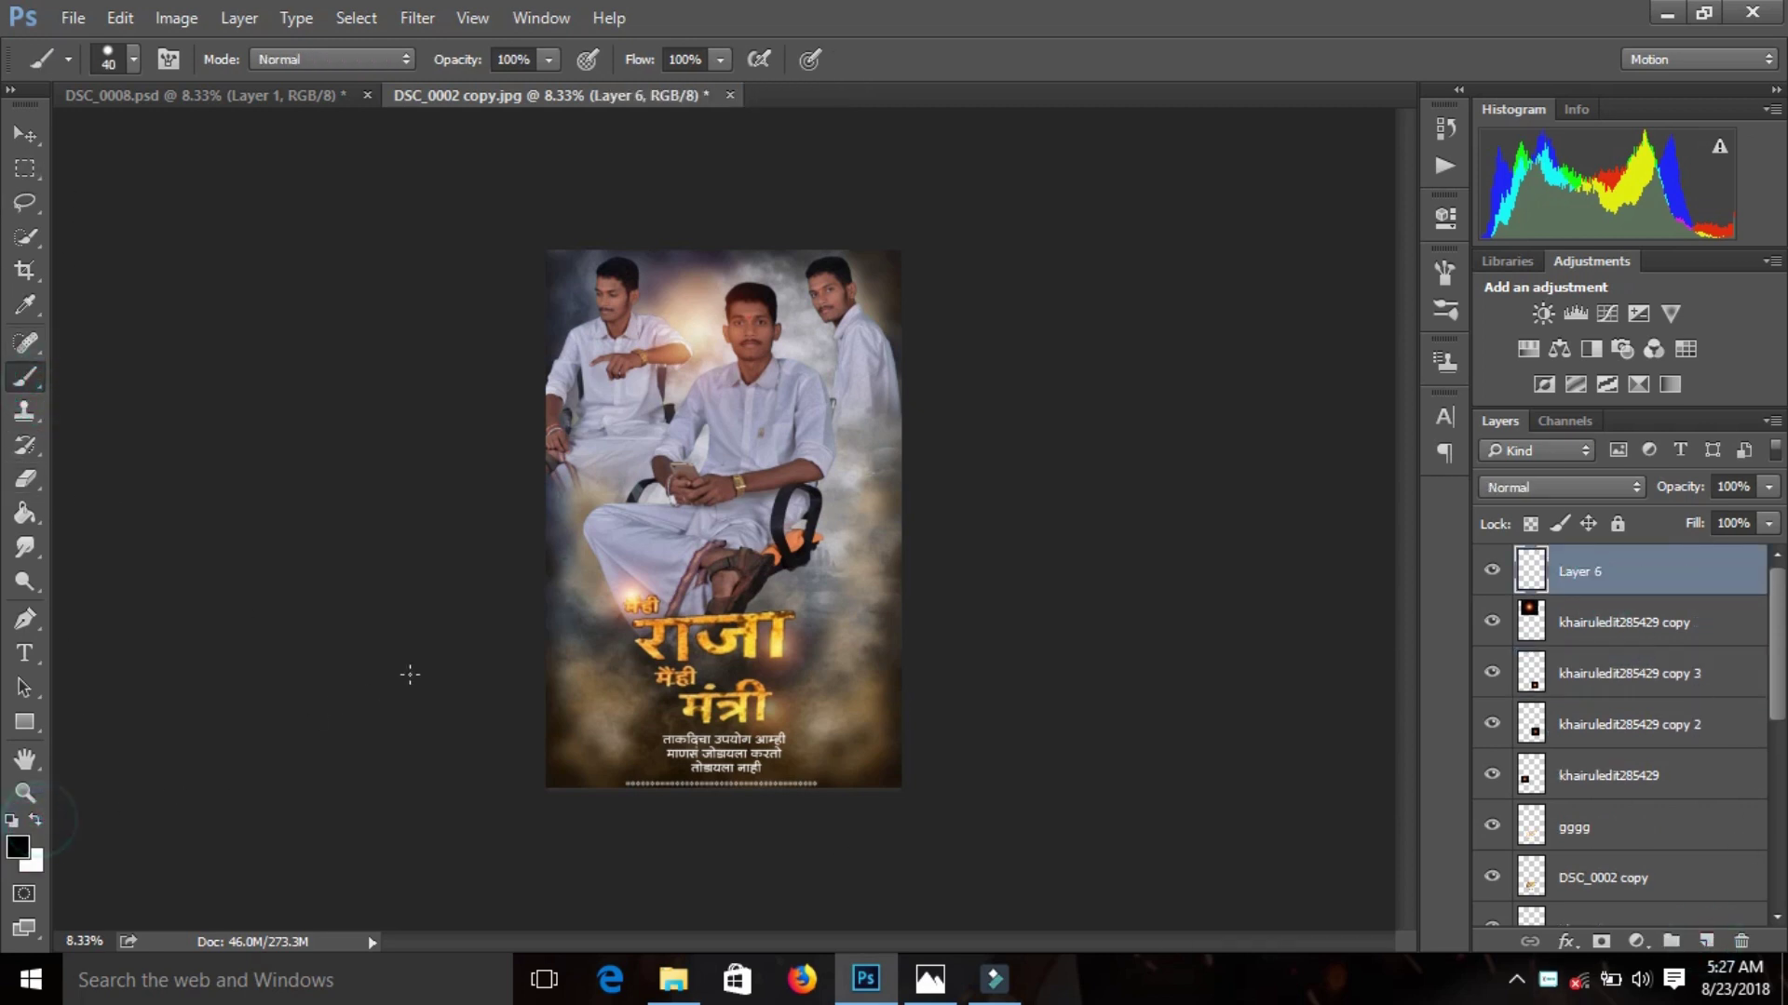
click(25, 513)
key(ctrl+plus)
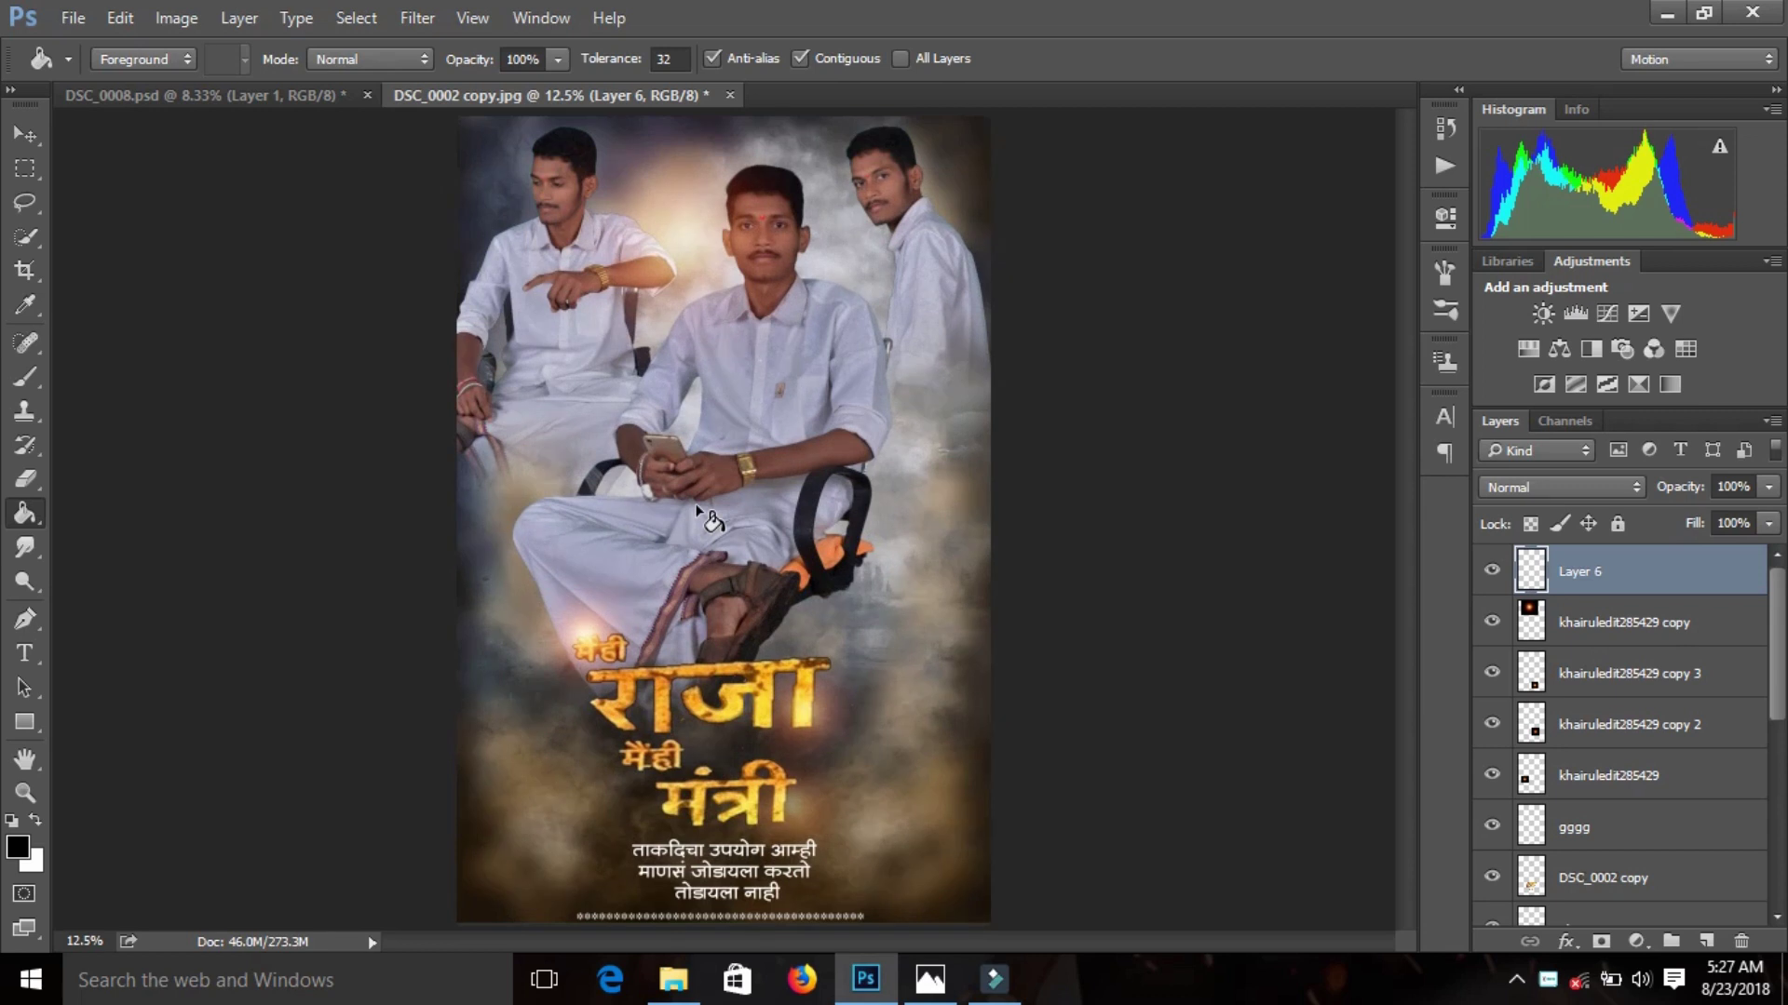
click(717, 502)
- Erase the black over the poster centre and title with a large soft Eraser
click(26, 479)
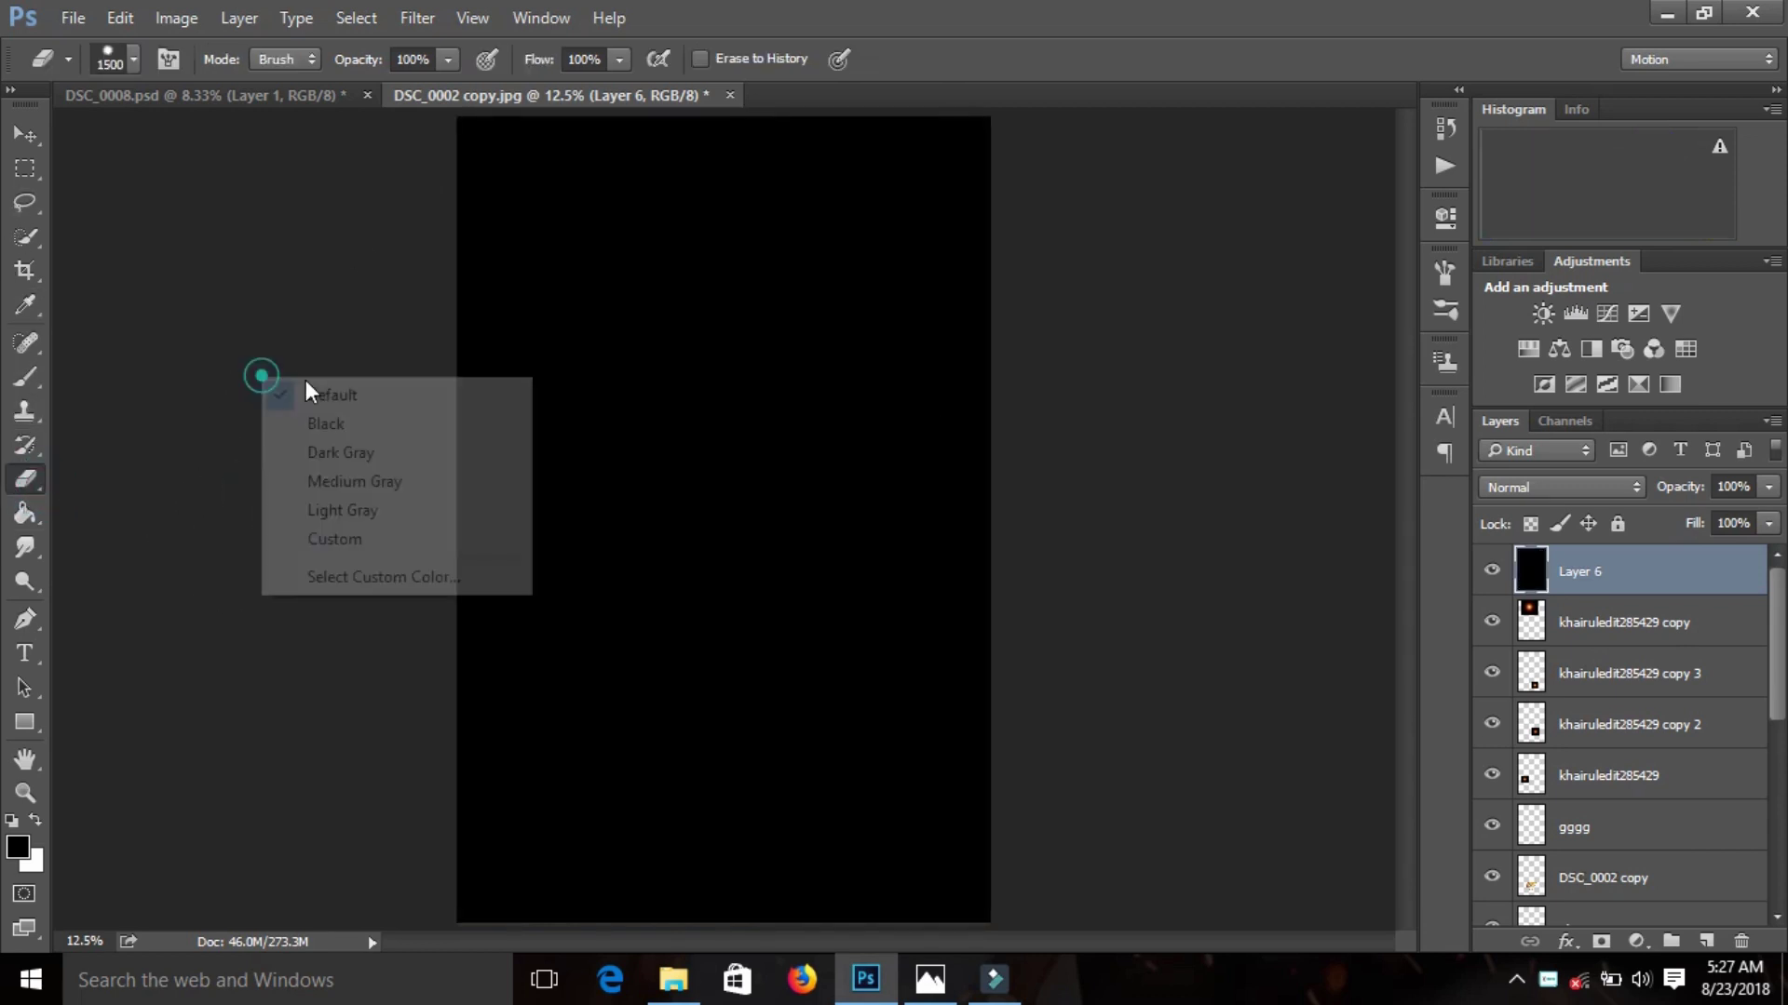
right_click(792, 382)
key(Return)
key(bracketright)
key(bracketright)
key(bracketright)
click(749, 342)
drag(679, 547, 738, 717)
- Clear the black over the side figures and set the vignette opacity to 72%
click(699, 726)
drag(705, 442, 639, 239)
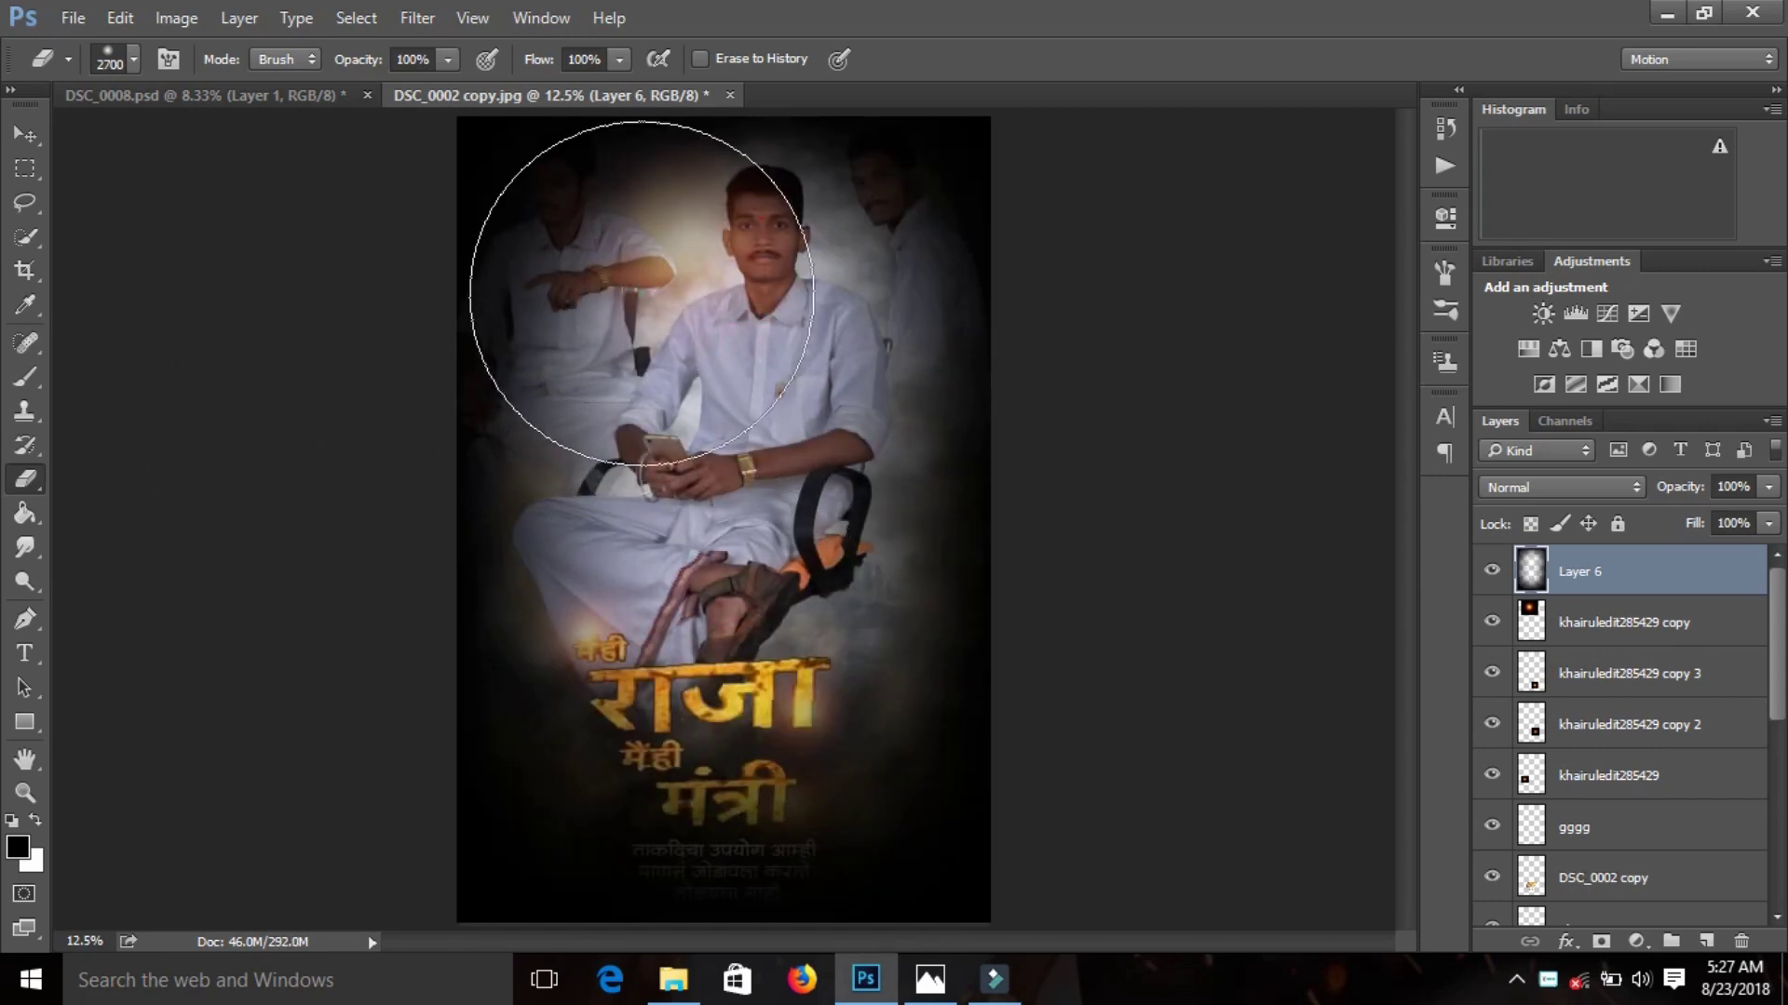
drag(894, 215, 983, 467)
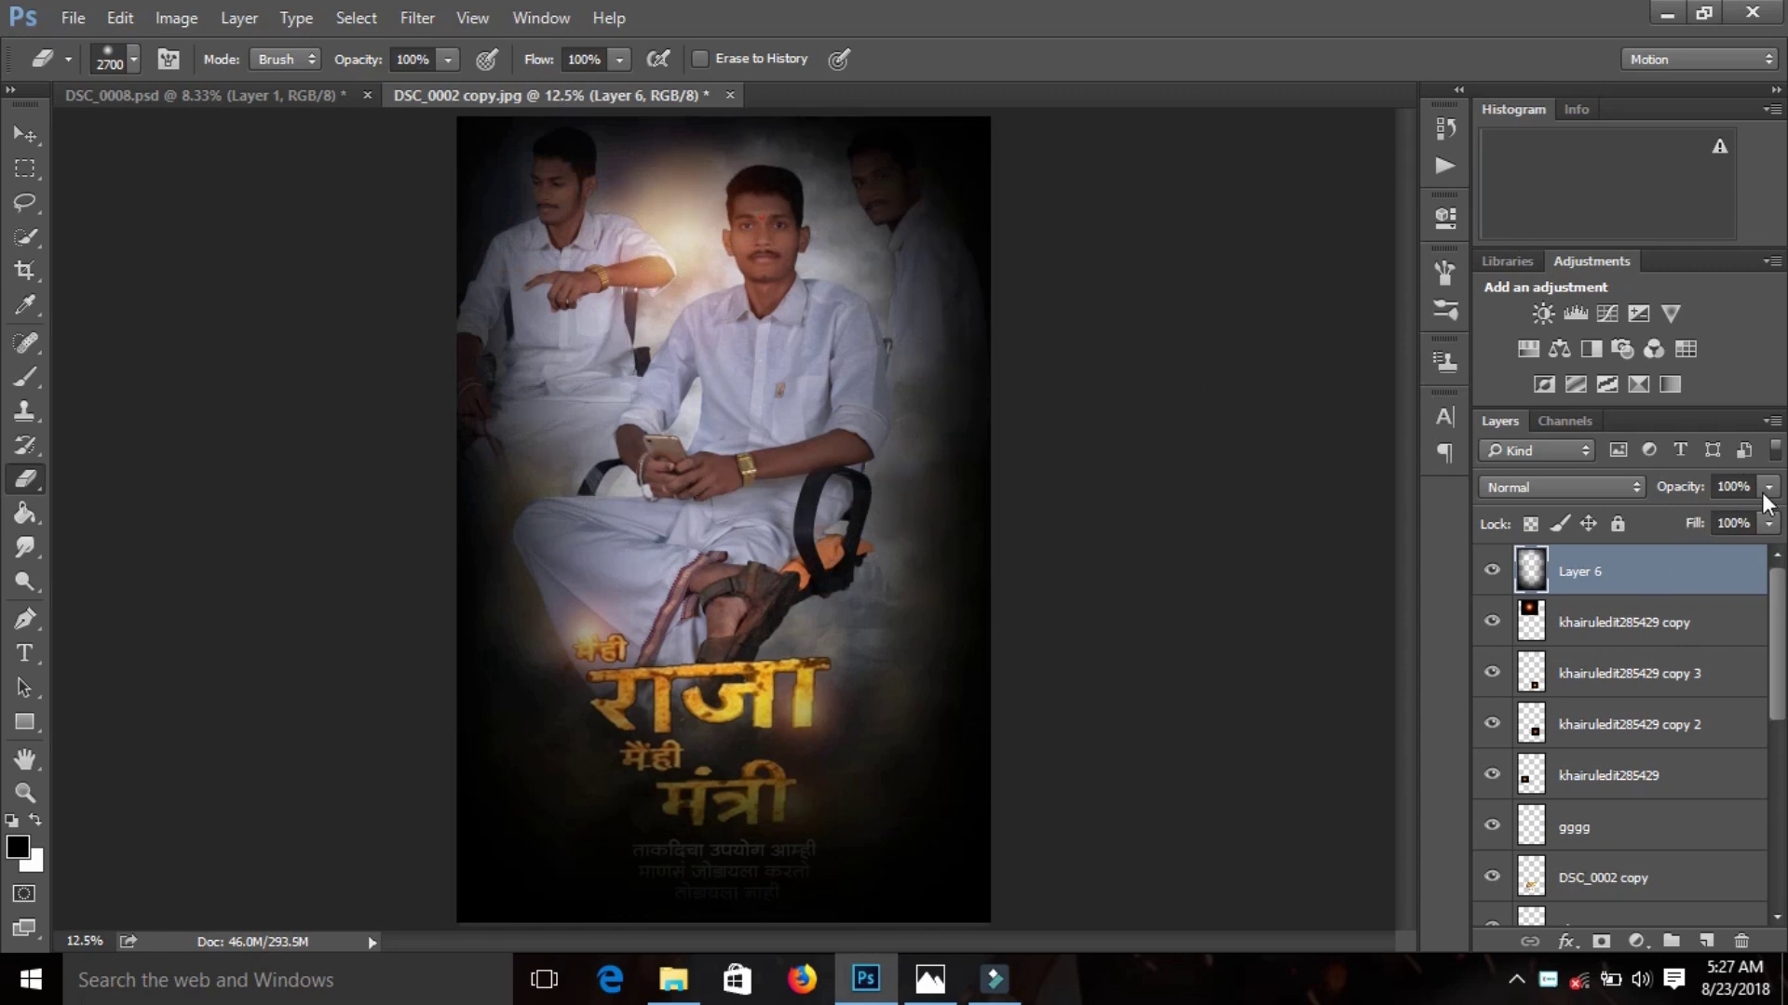
drag(1711, 523, 1729, 523)
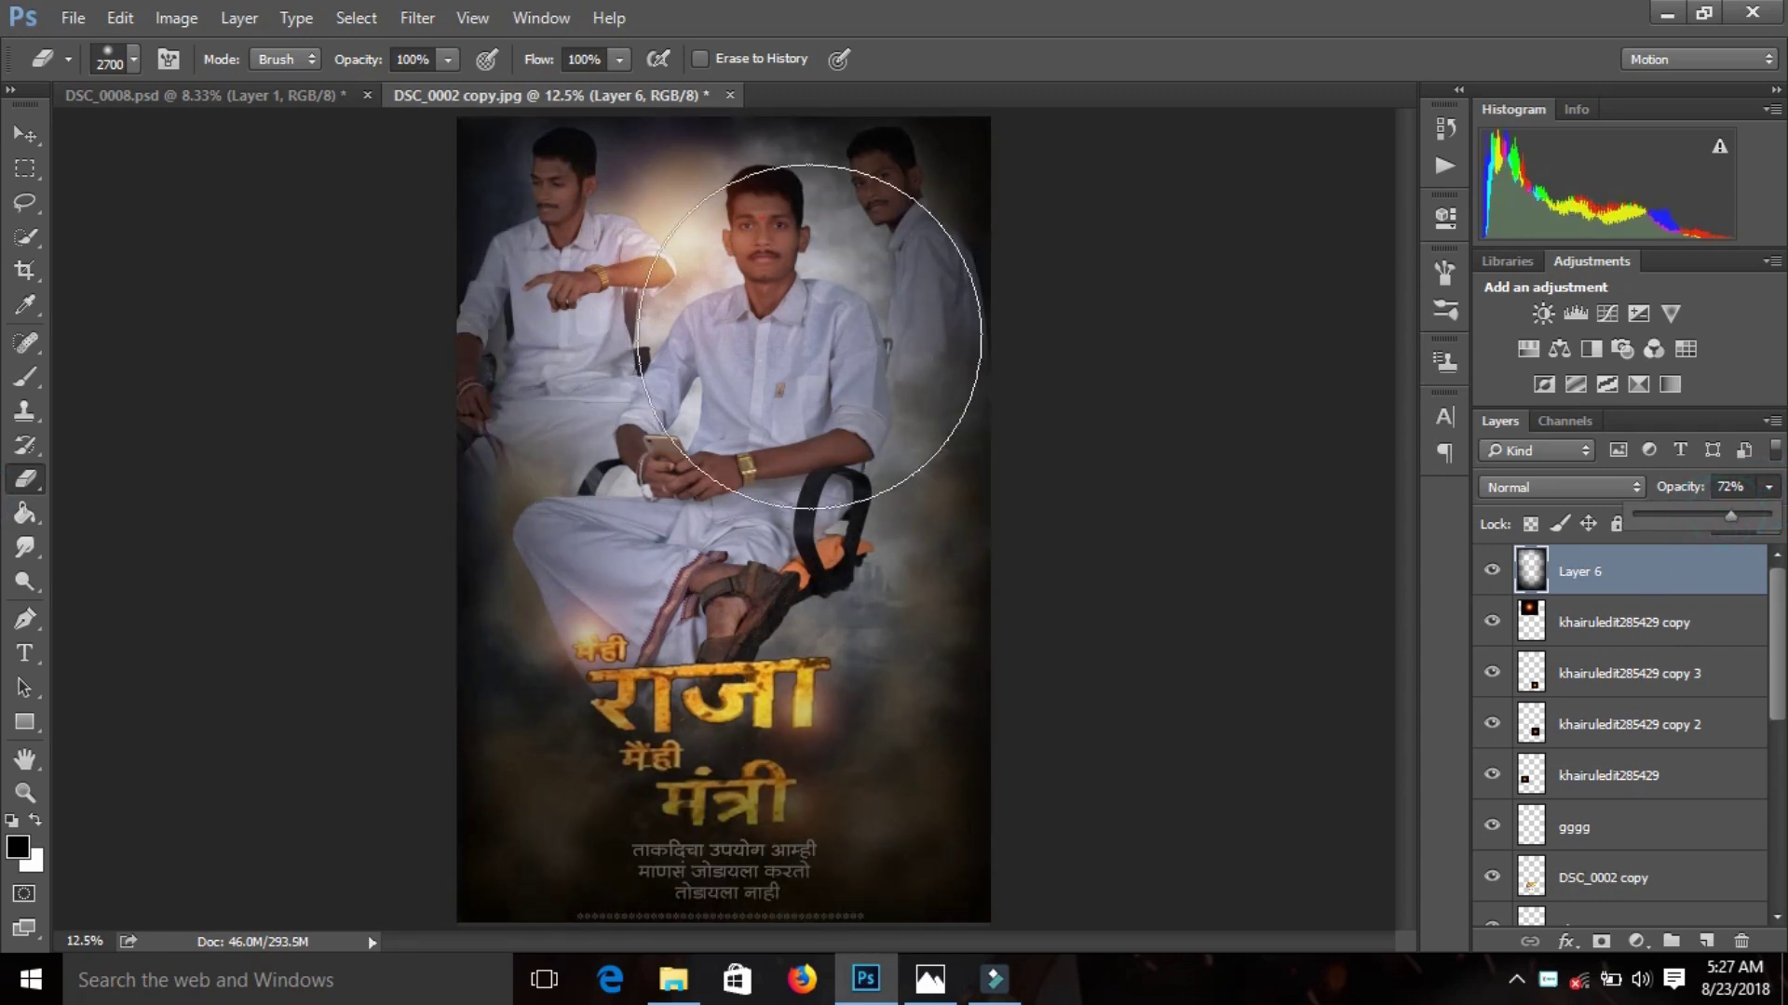
drag(739, 239, 864, 510)
drag(713, 474, 931, 363)
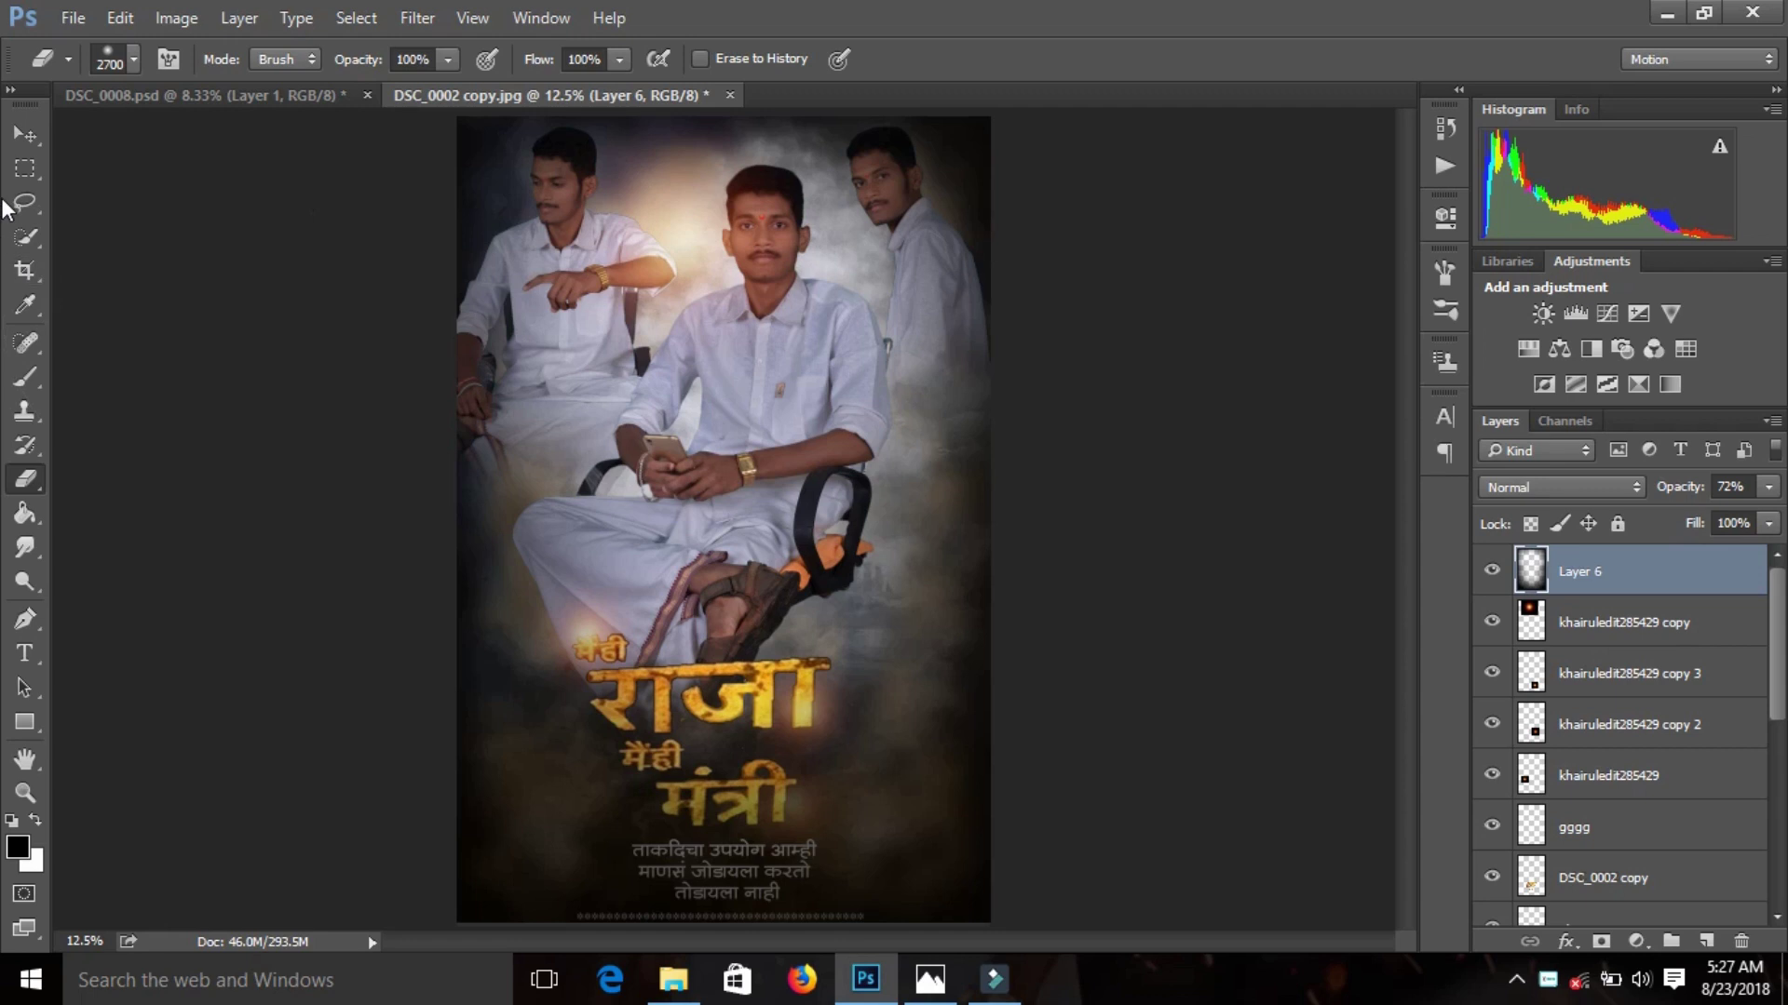
click(26, 137)
key(ctrl+minus)
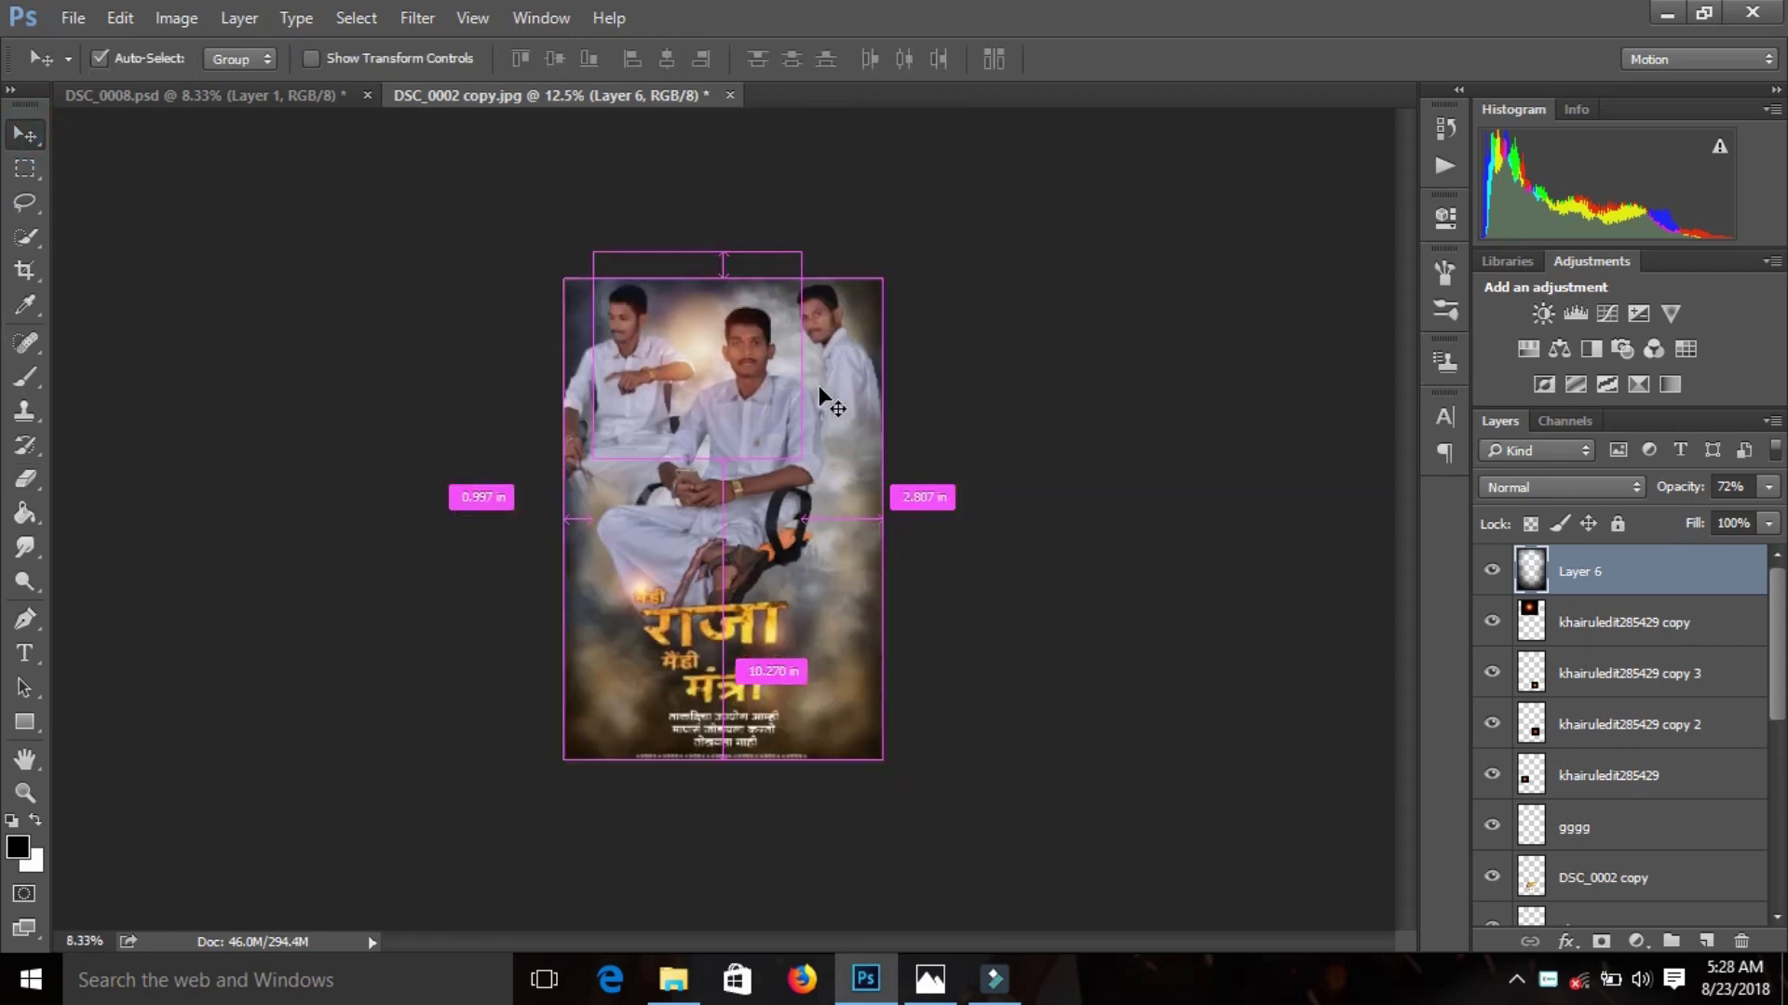
- Shift-select every layer down to Background and apply Merge Layers
key(ctrl+plus)
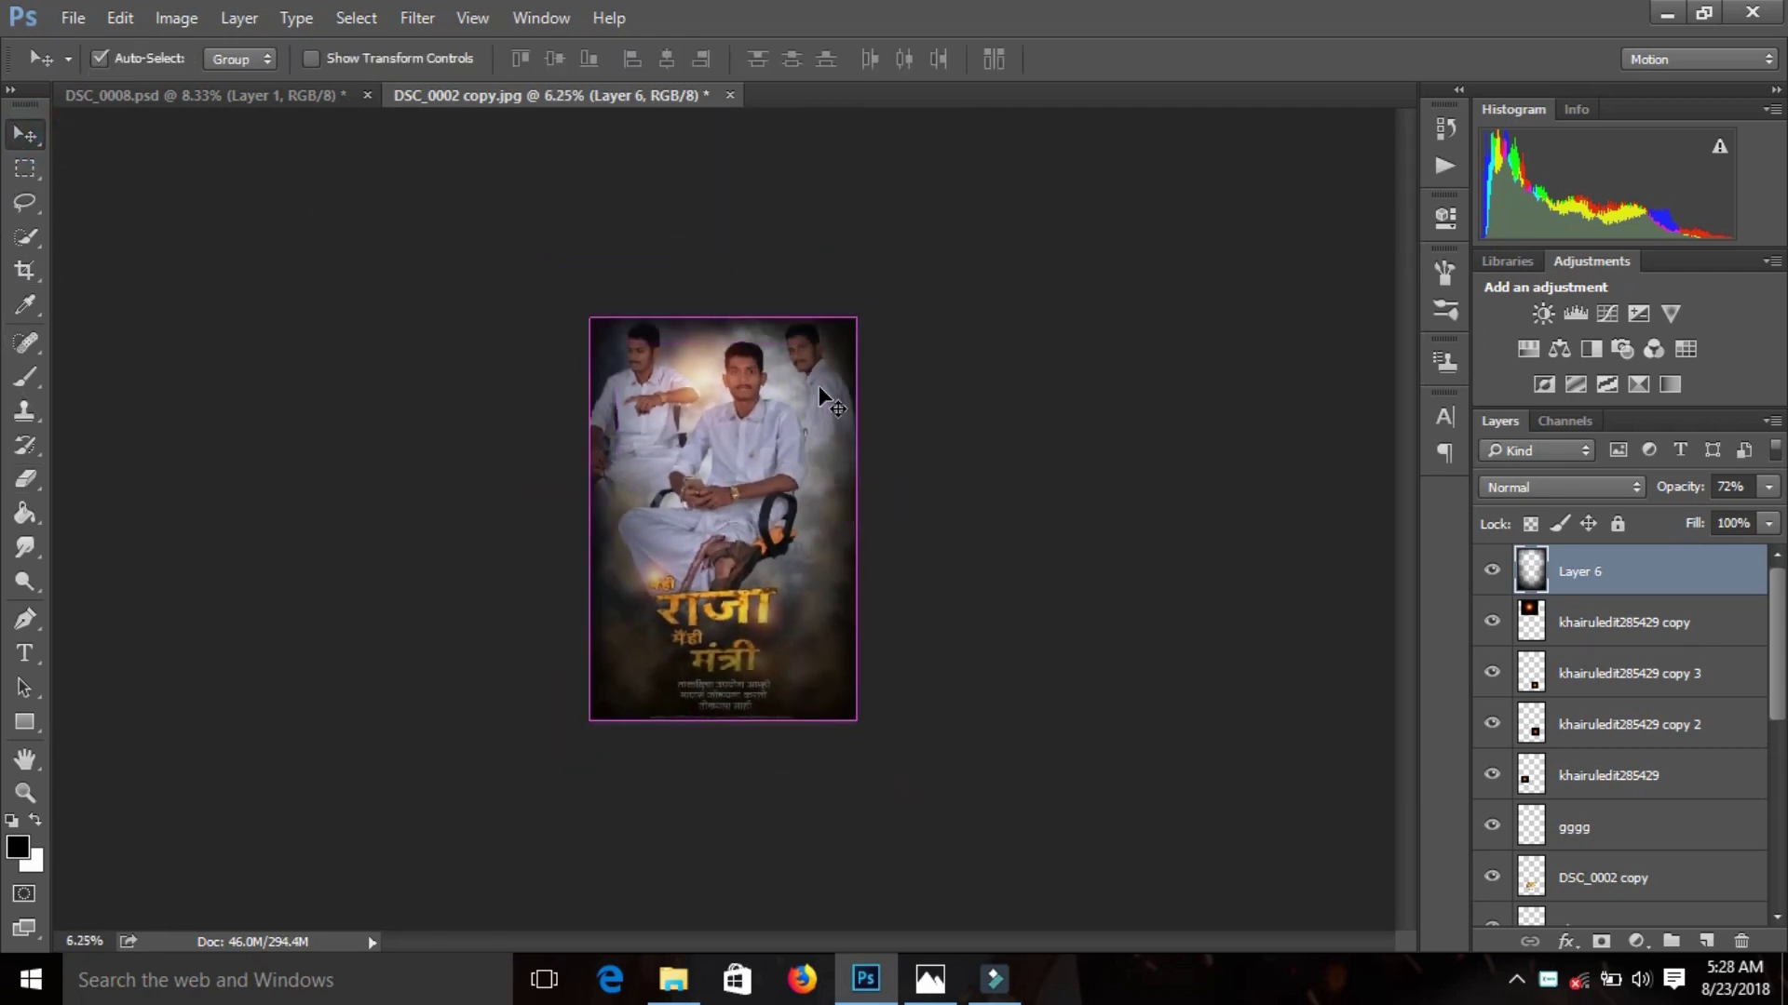
scroll(1639, 745, down, 3)
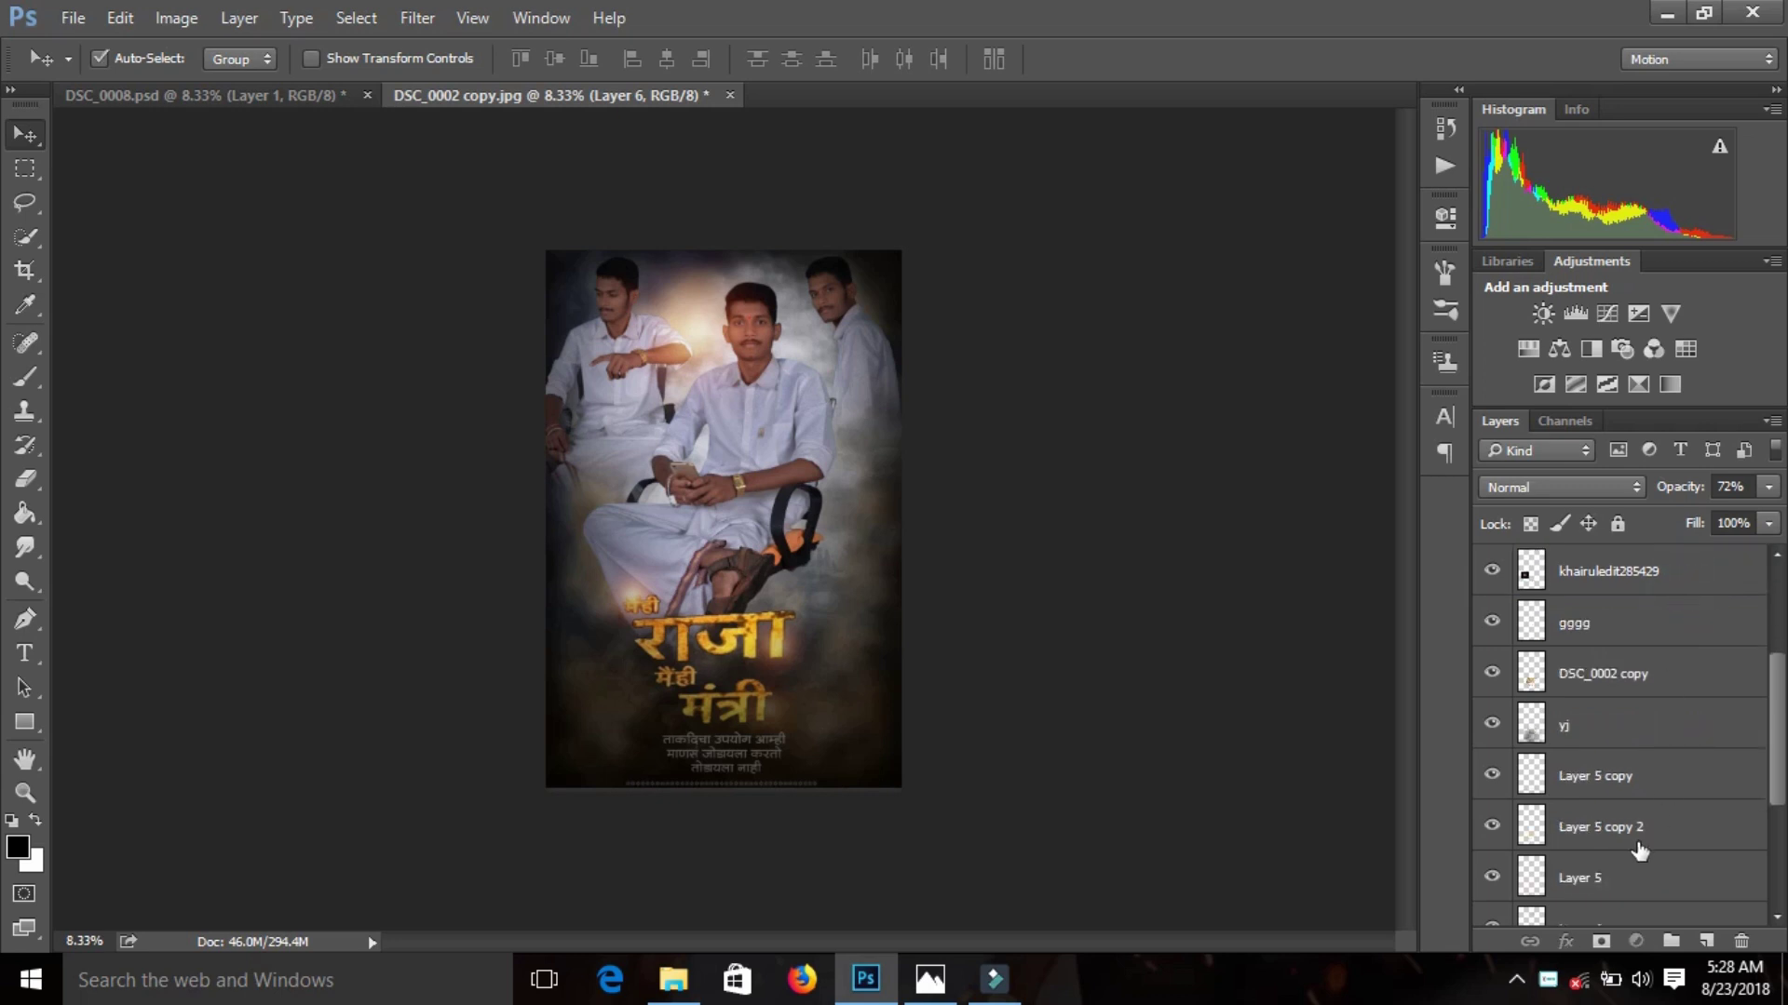
scroll(1638, 791, down, 3)
shift+click(1617, 901)
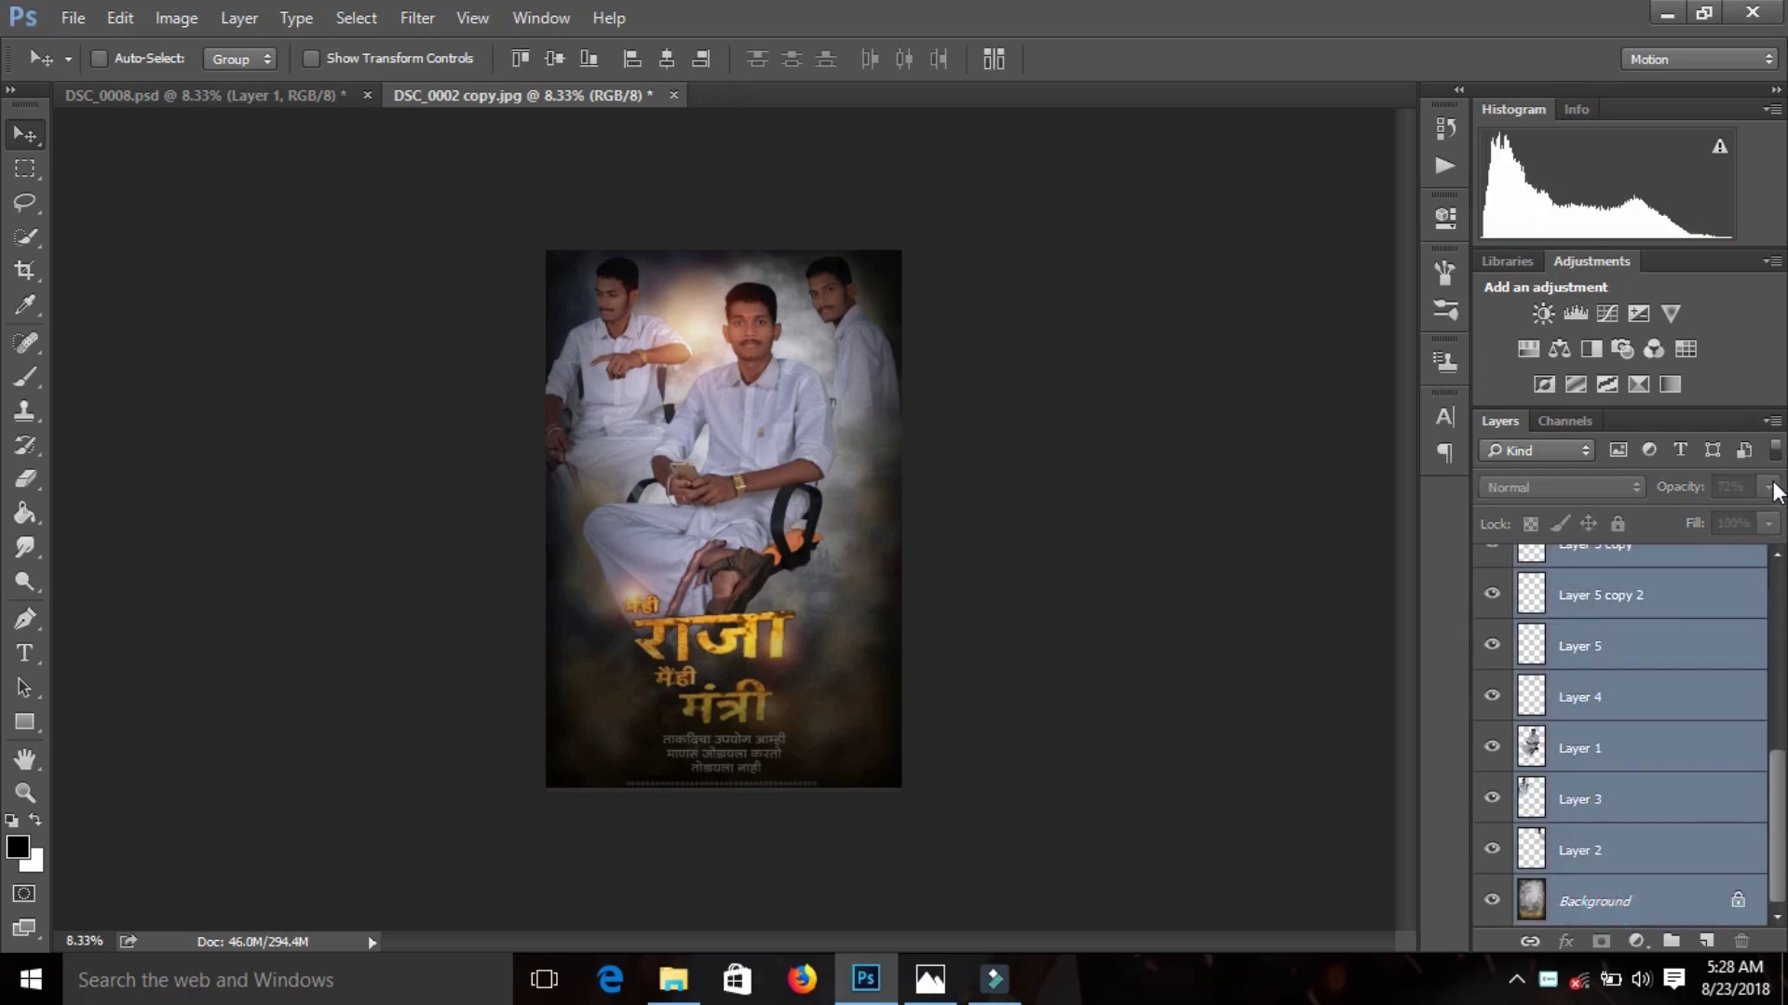
click(1777, 424)
click(1397, 786)
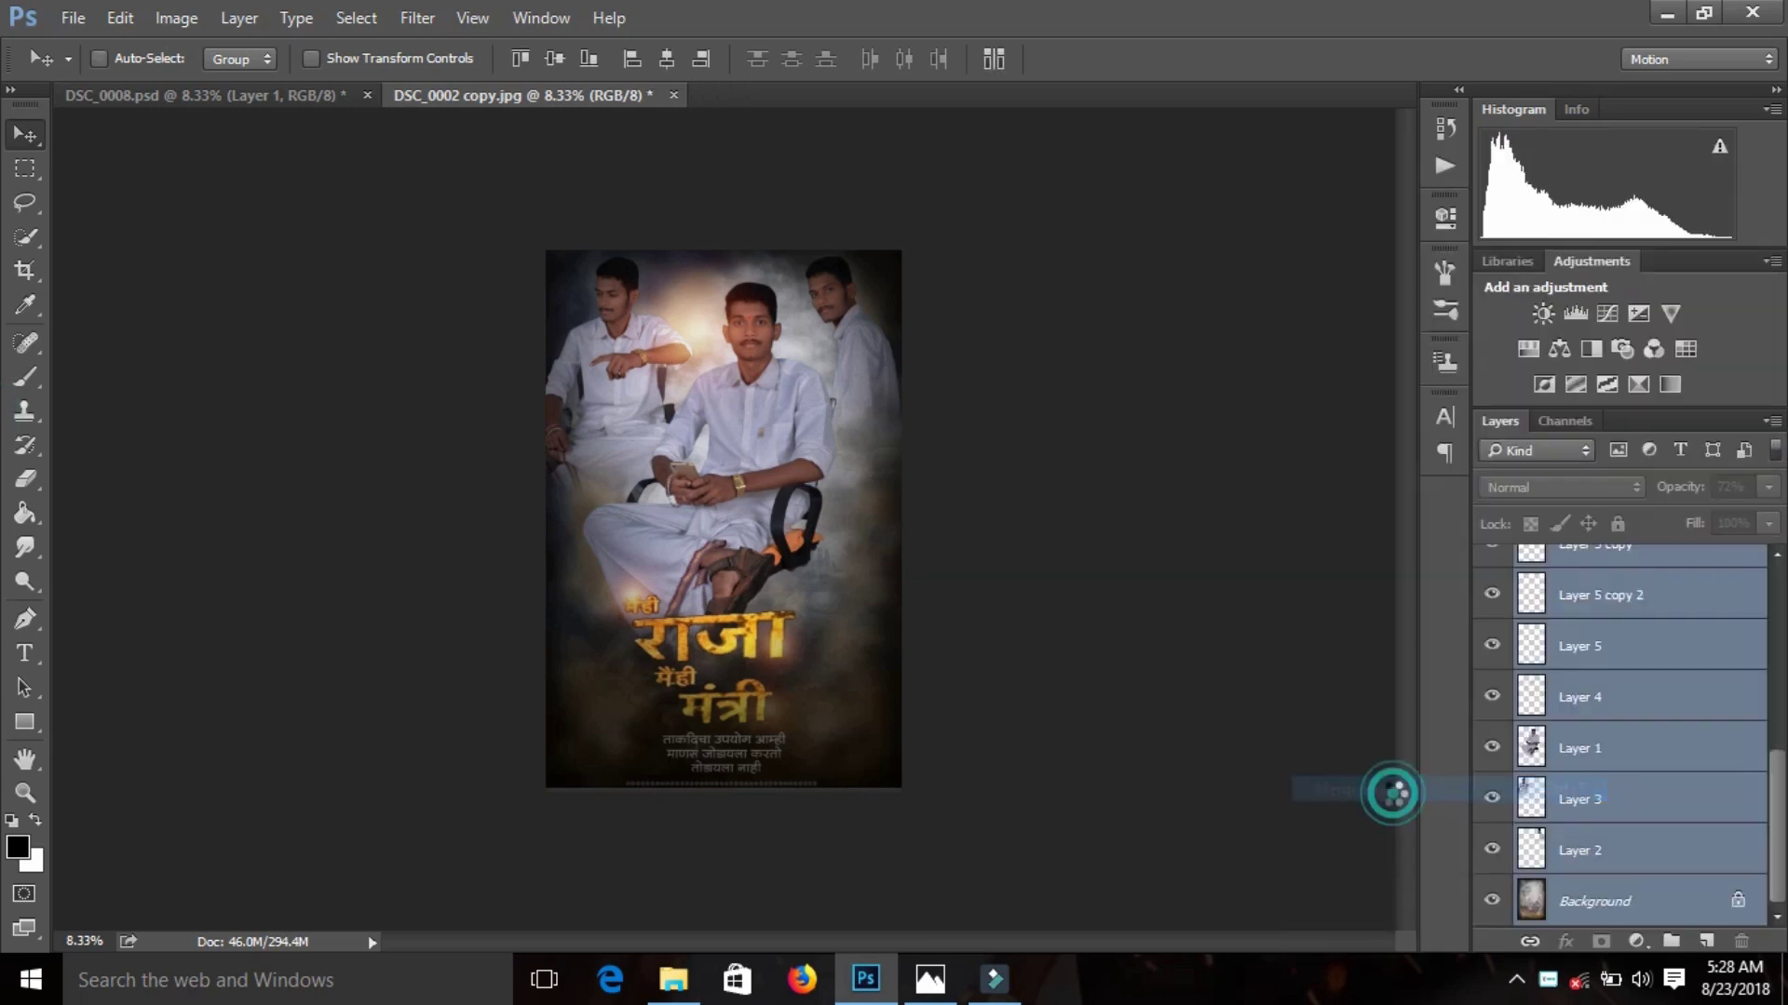
key(ctrl+plus)
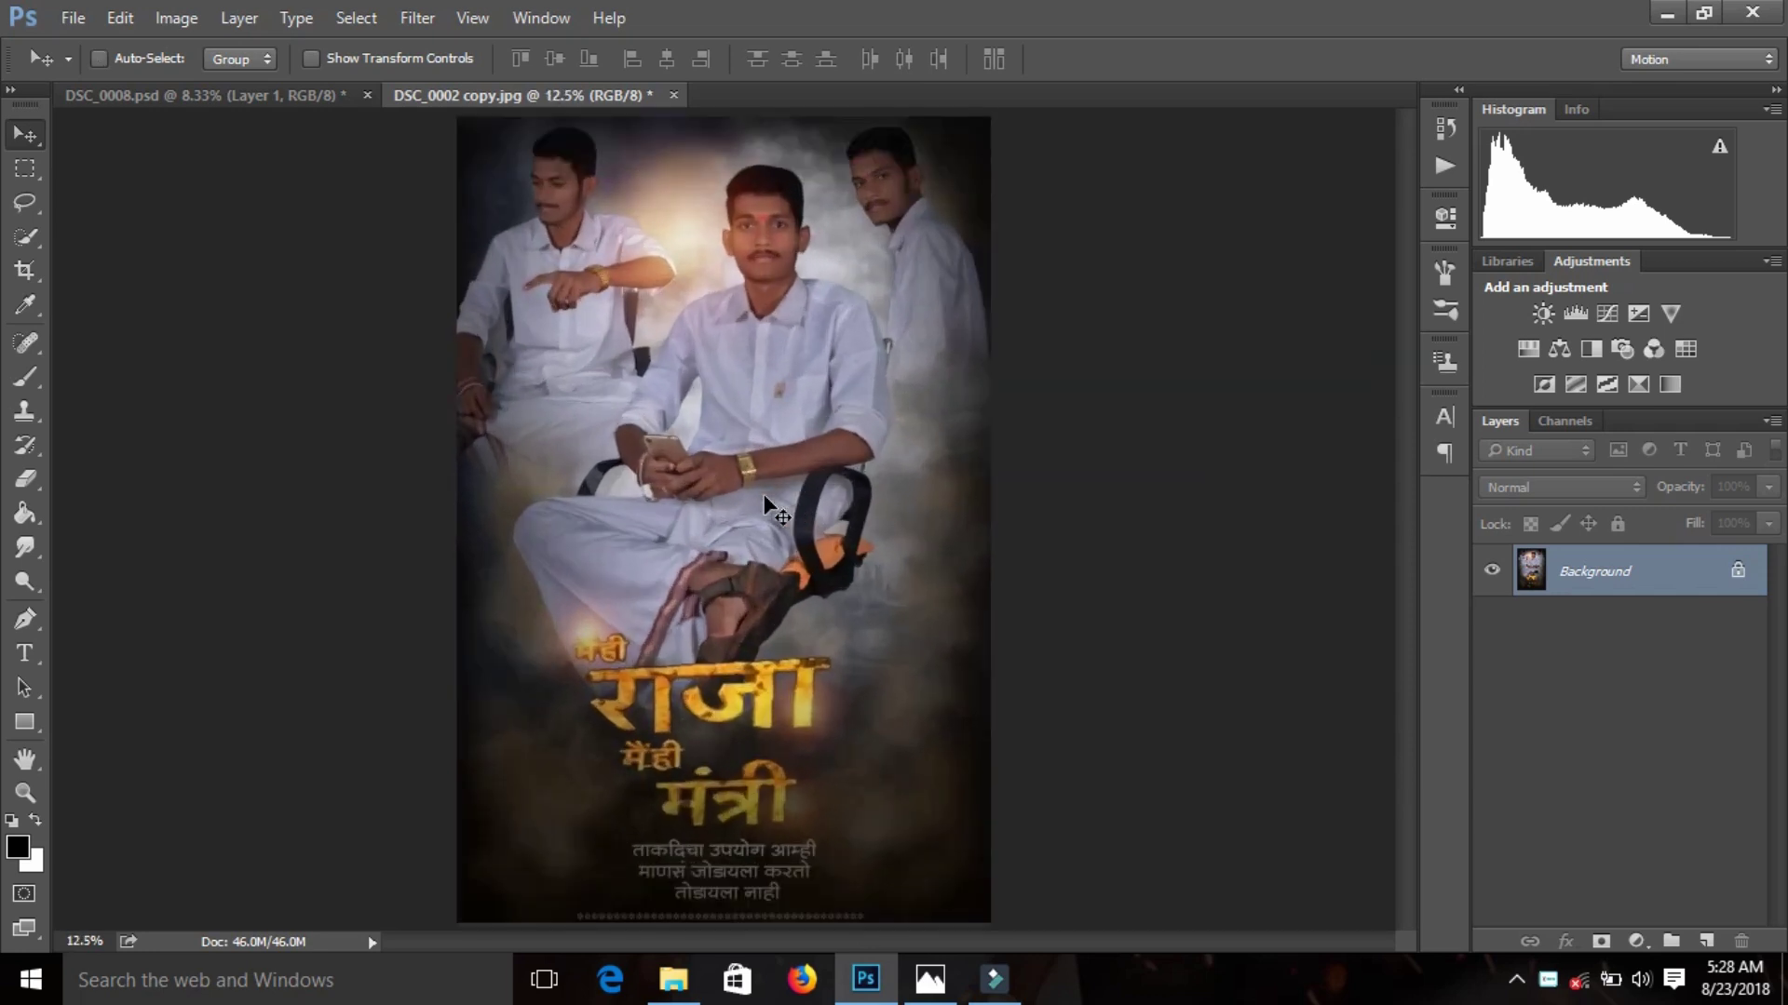